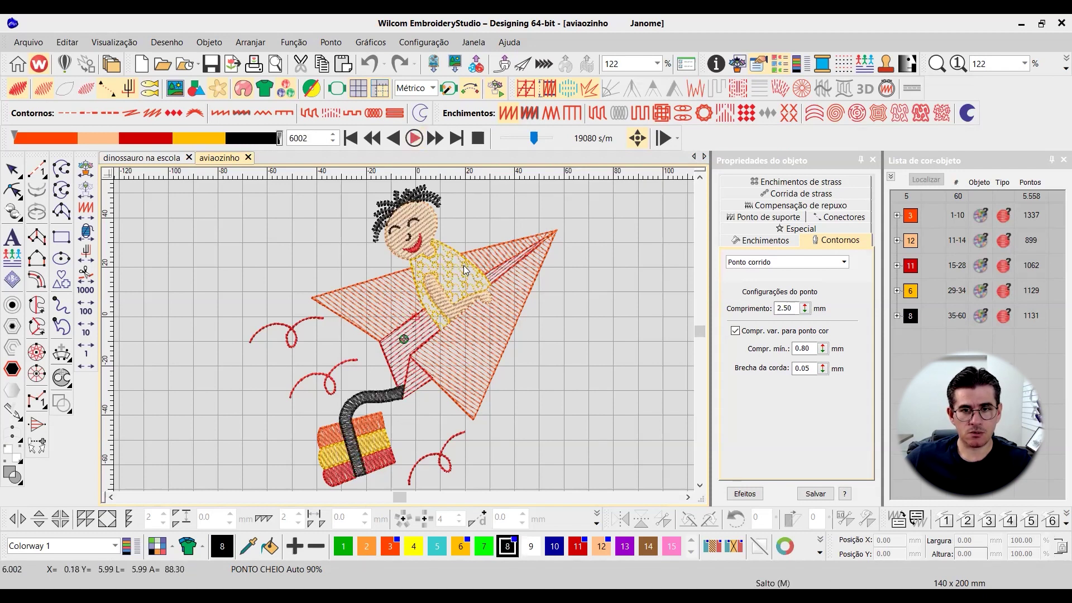
- Inspect the fill settings of the paper plane's orange wings and red body sections
key("Escape")
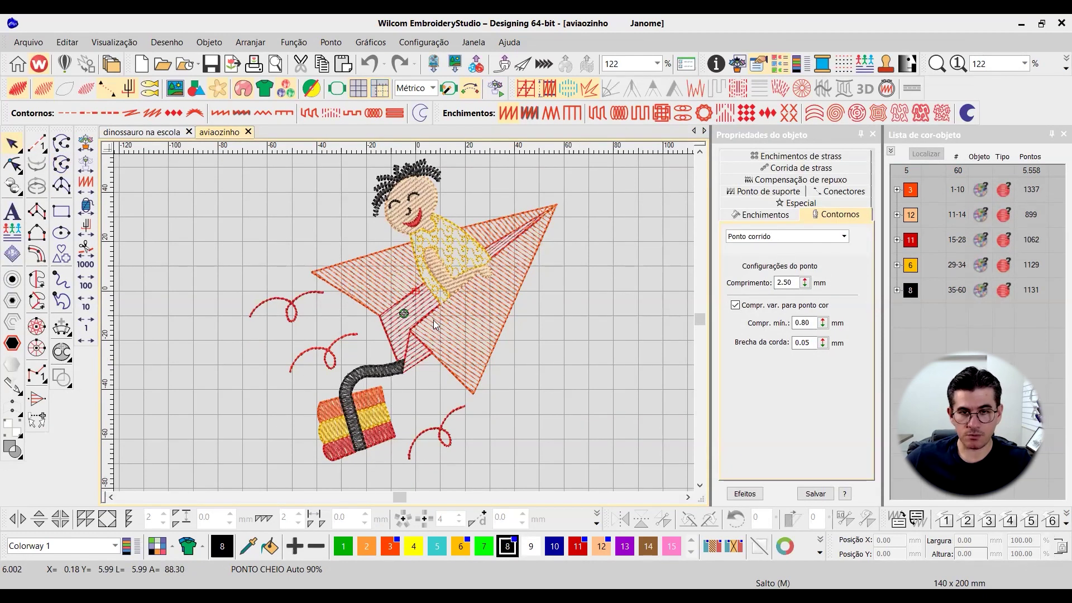
scroll(458, 318, "up", 1)
key("z")
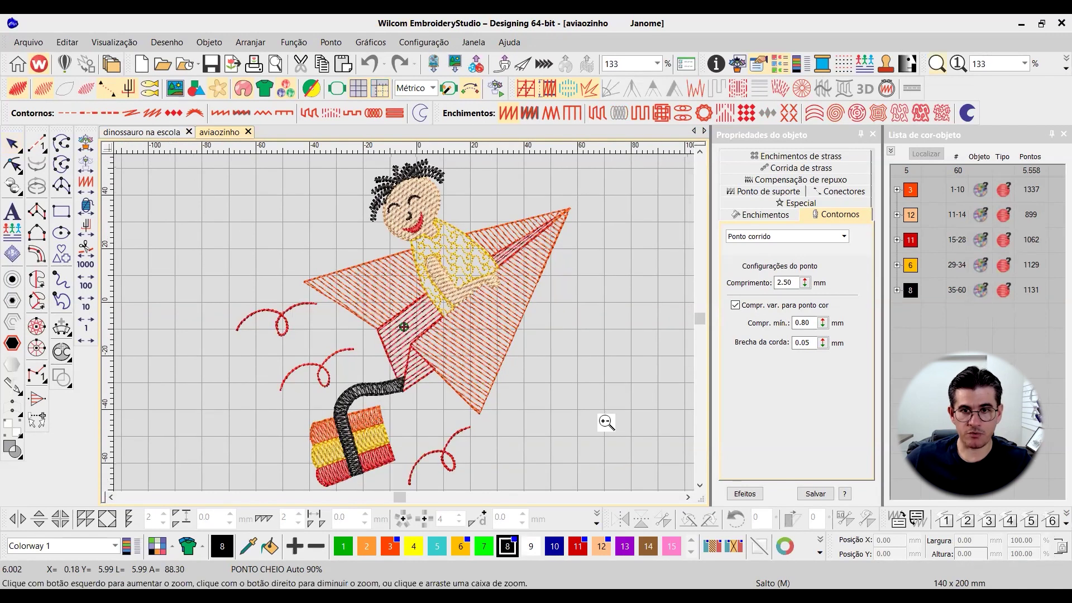
left_click(562, 394)
left_click(453, 357)
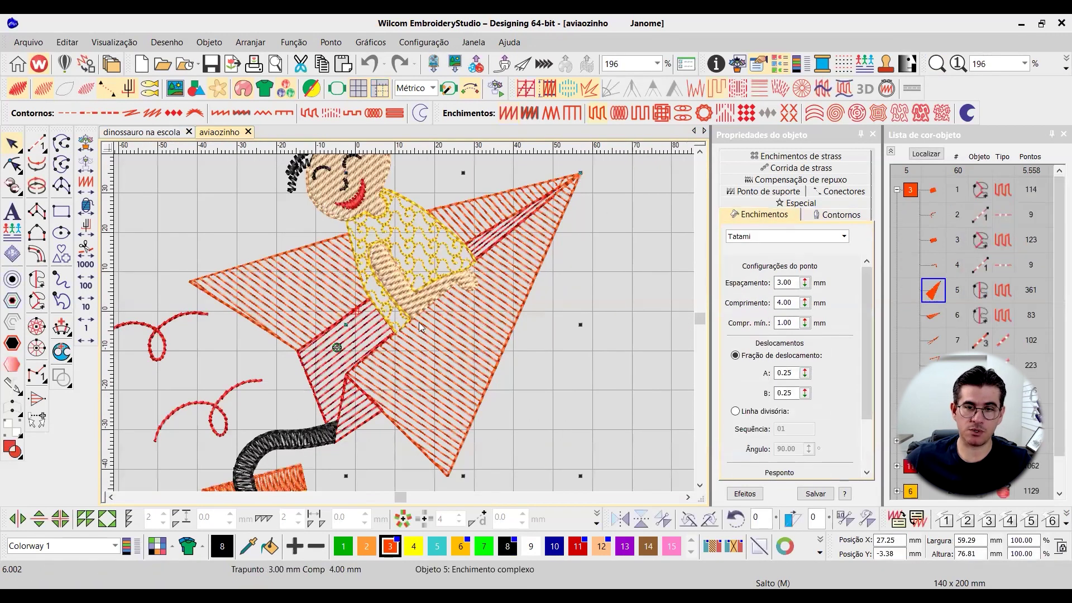
left_click(330, 293)
left_click(480, 216)
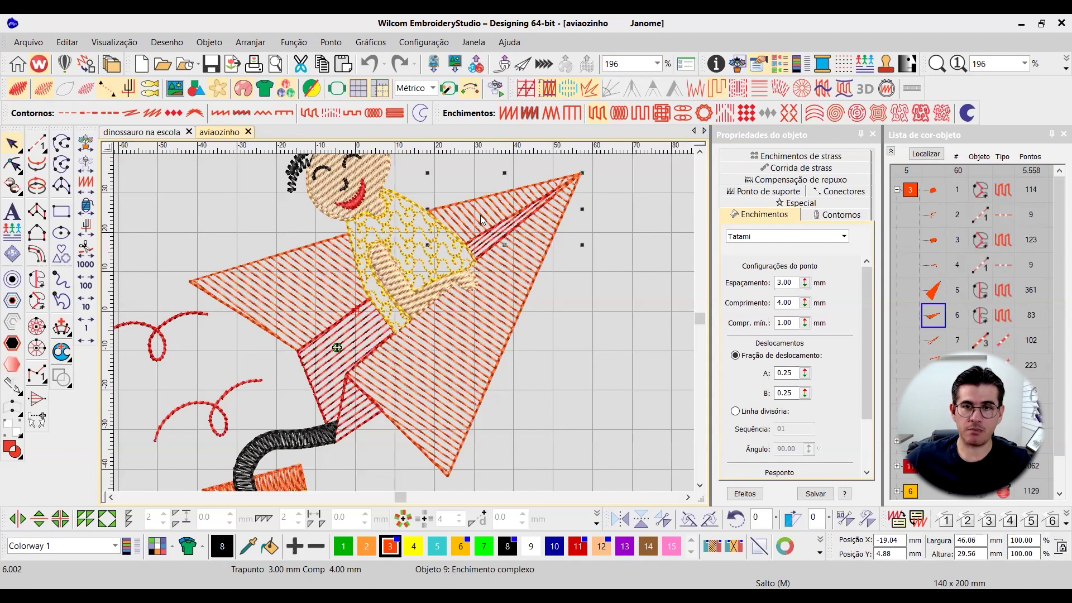
left_click(306, 290)
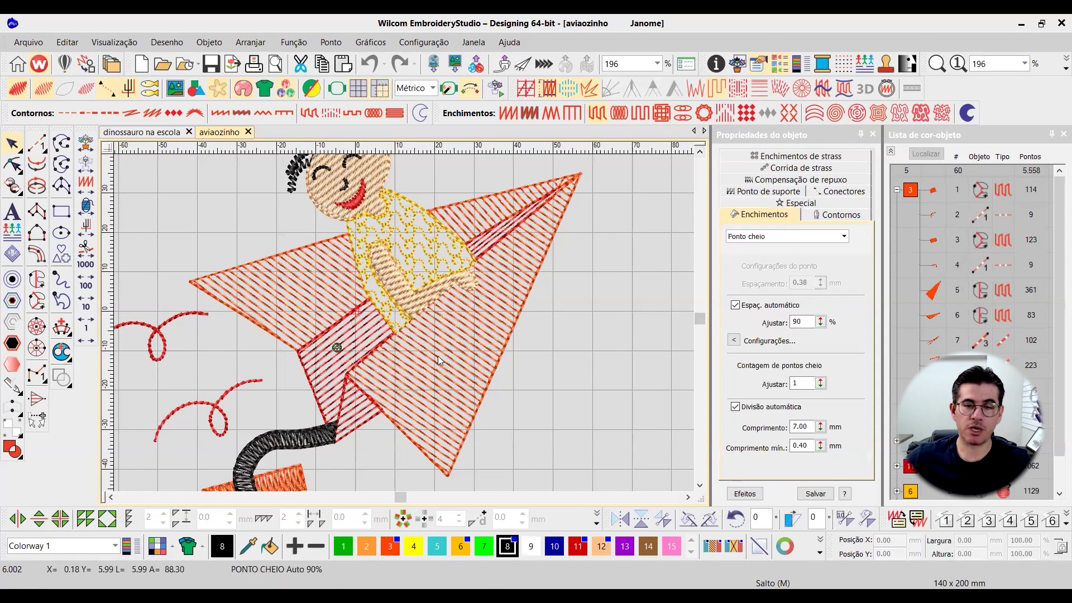
left_click(437, 356)
left_click(332, 324)
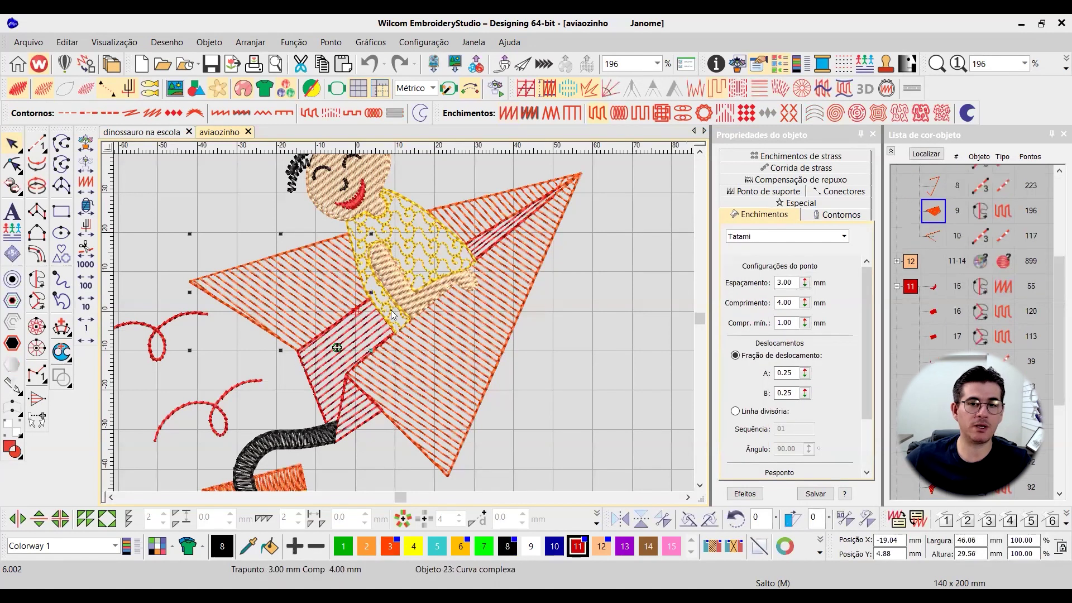
left_click(353, 344)
key("Tab")
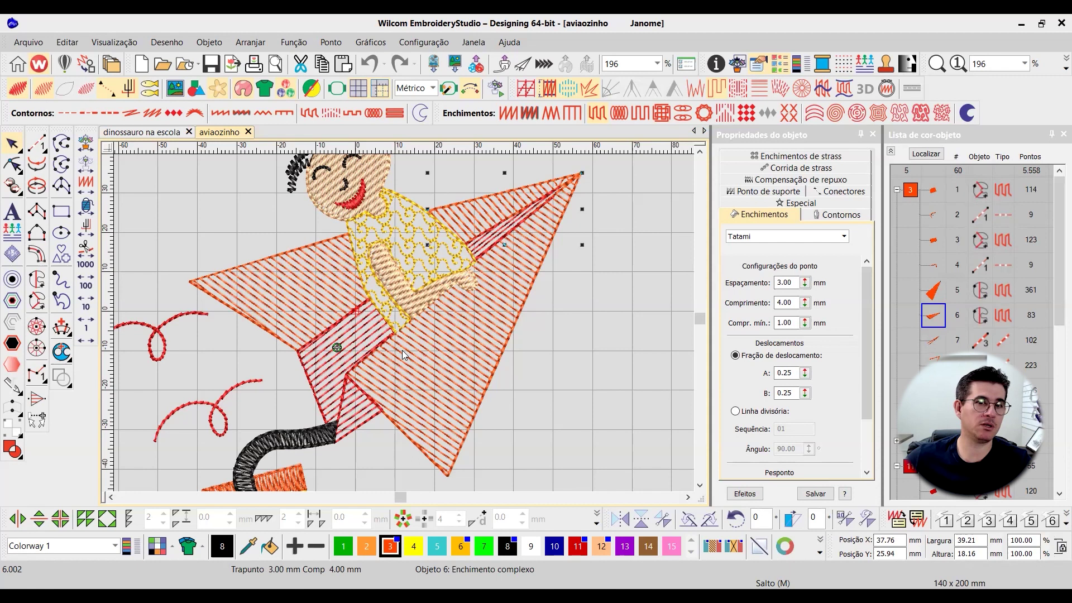
key("Escape")
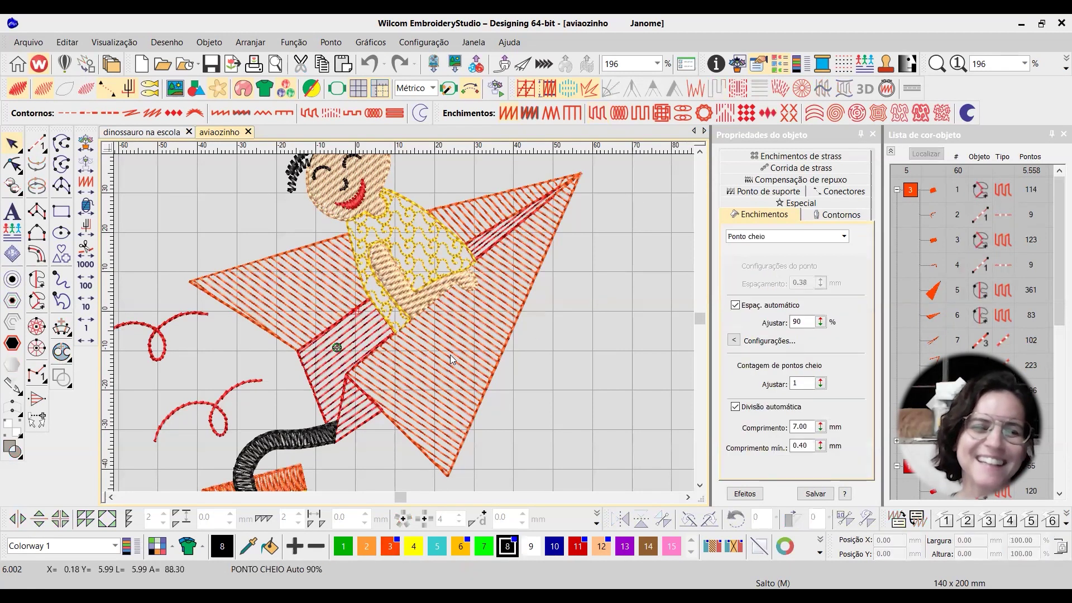
- Compare the Tatami spacing of the plane's large front wing with that of its rear wing
left_click(450, 354)
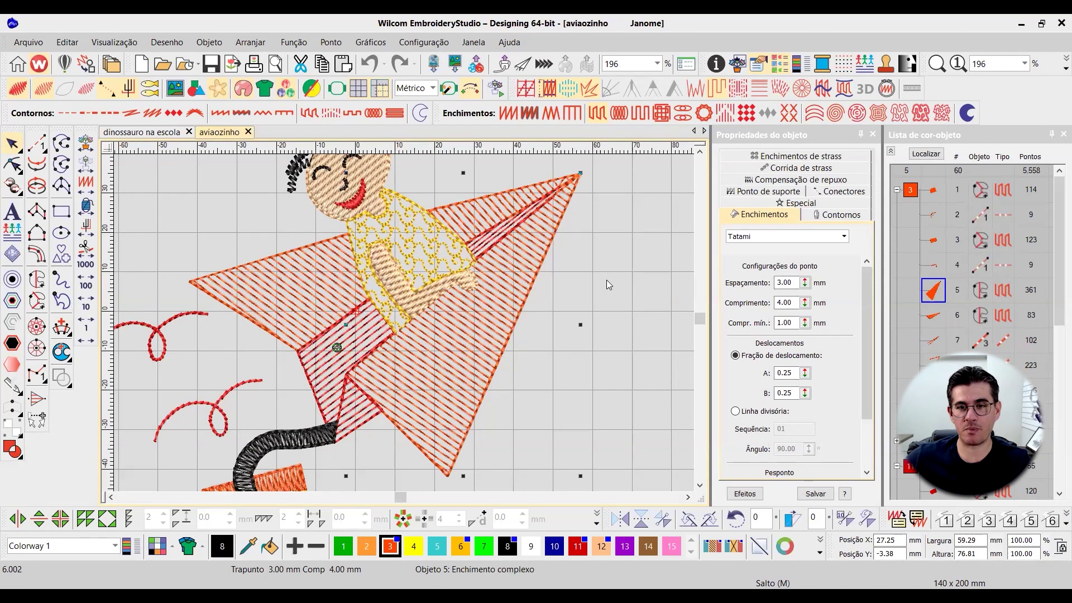
left_click(615, 268)
left_click(447, 374)
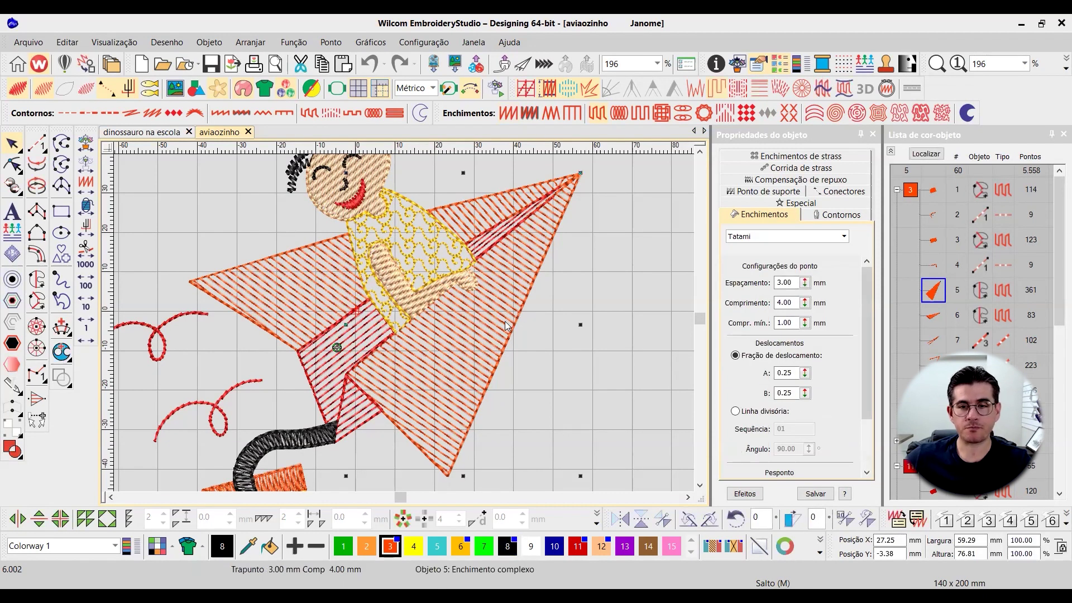
left_click(332, 323)
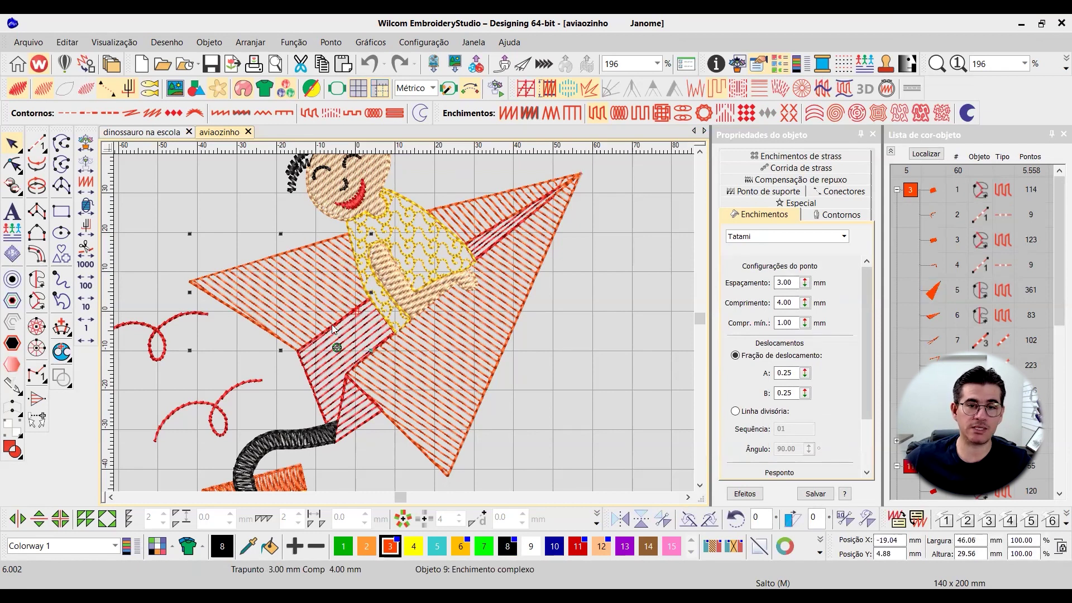
left_click(489, 321)
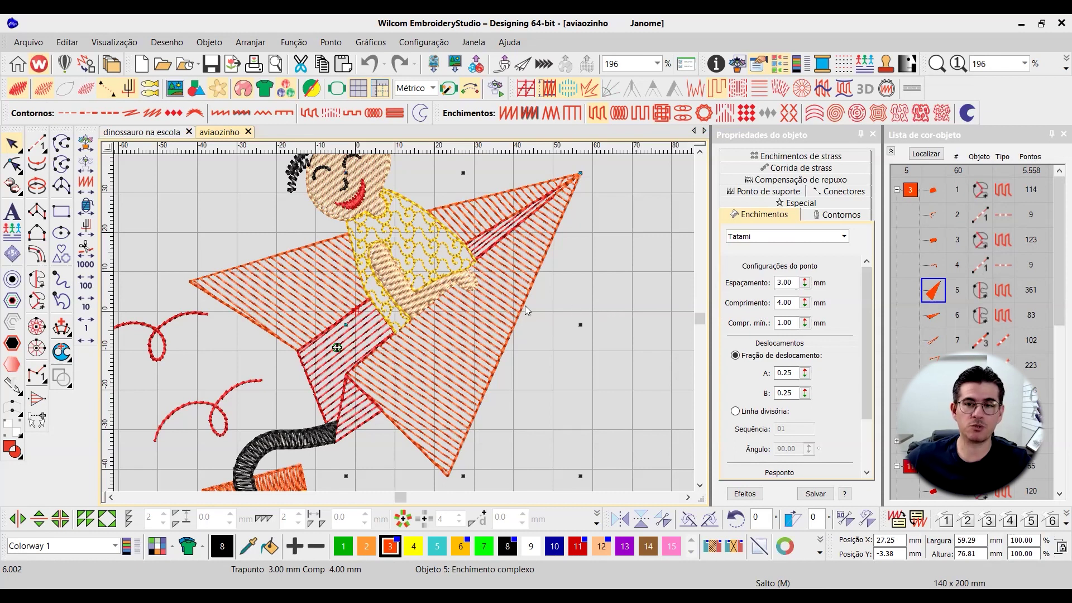
double_click(784, 282)
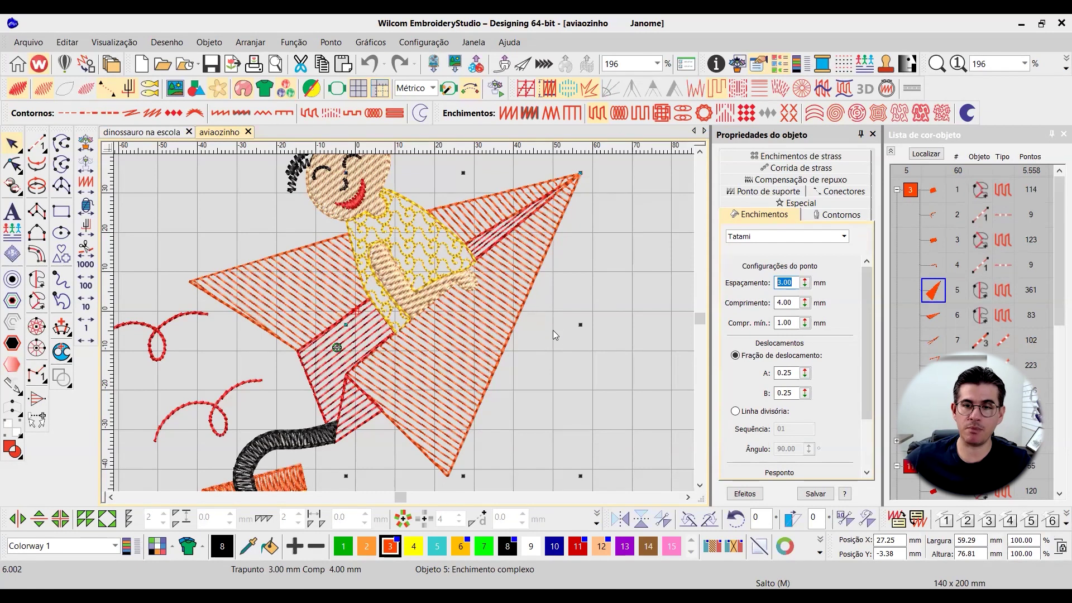
- Check the running stitch settings of the large wing's triple-run outline
left_click(544, 269)
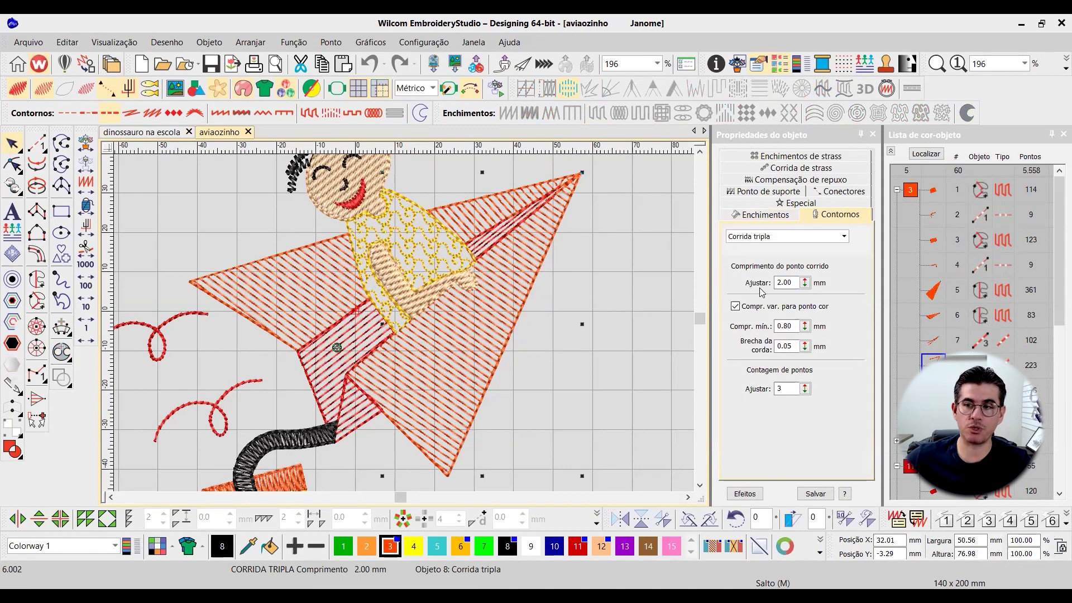
left_click(927, 156)
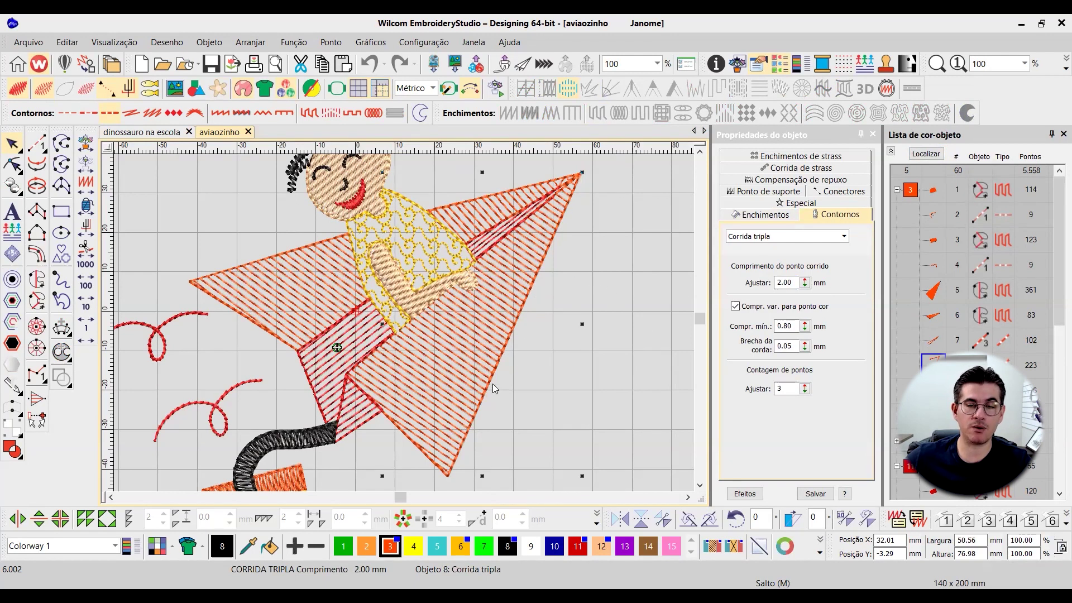
left_click(326, 317)
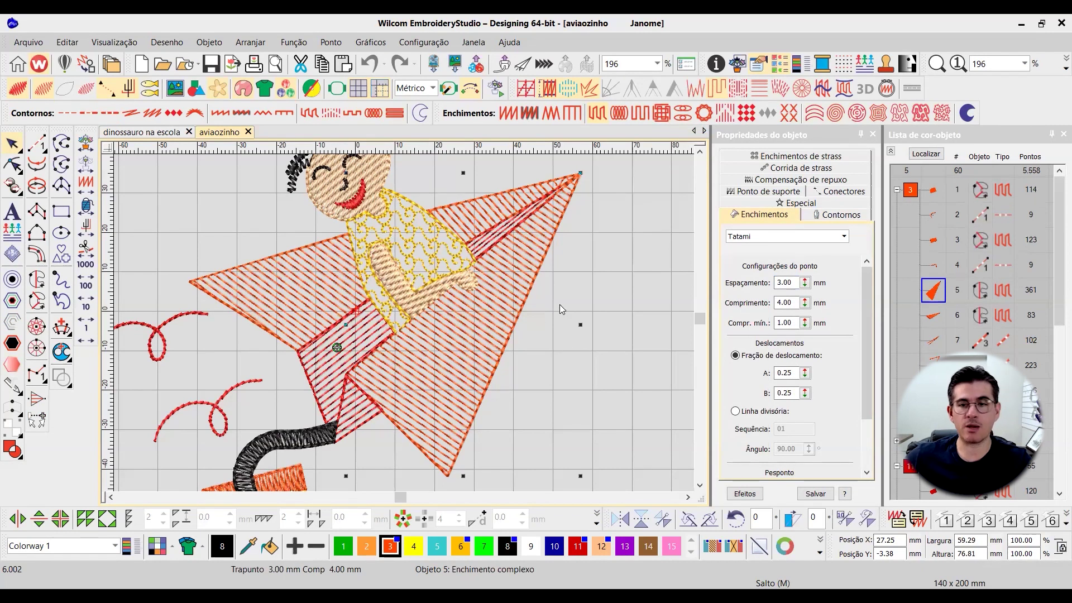
- Select all objects of the orange colour block and view the striped backpack up close
left_click(699, 152)
left_click(700, 152)
left_click(891, 151)
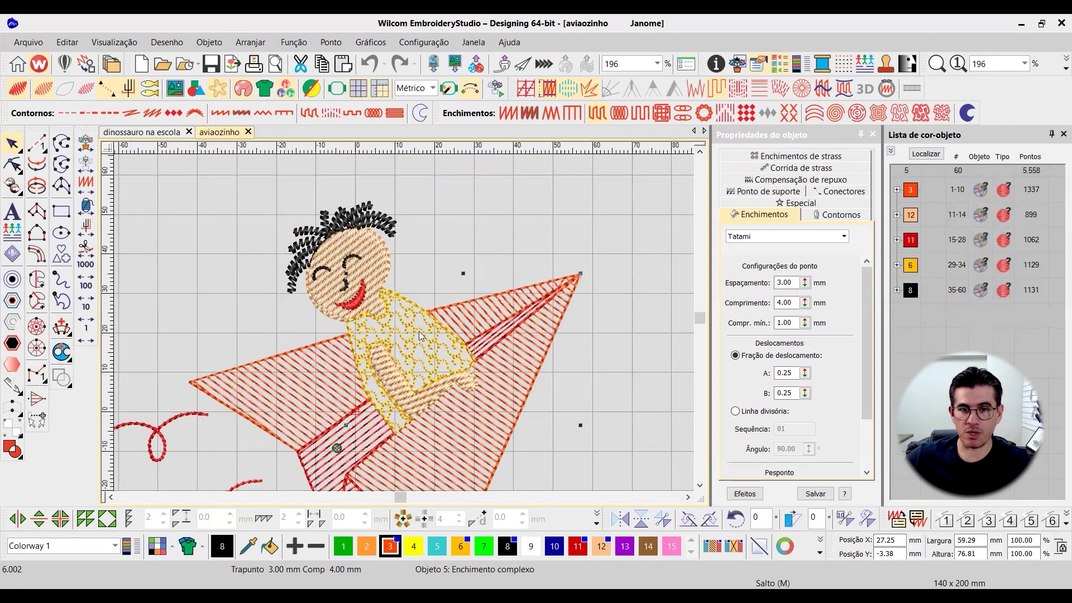
left_click(910, 189)
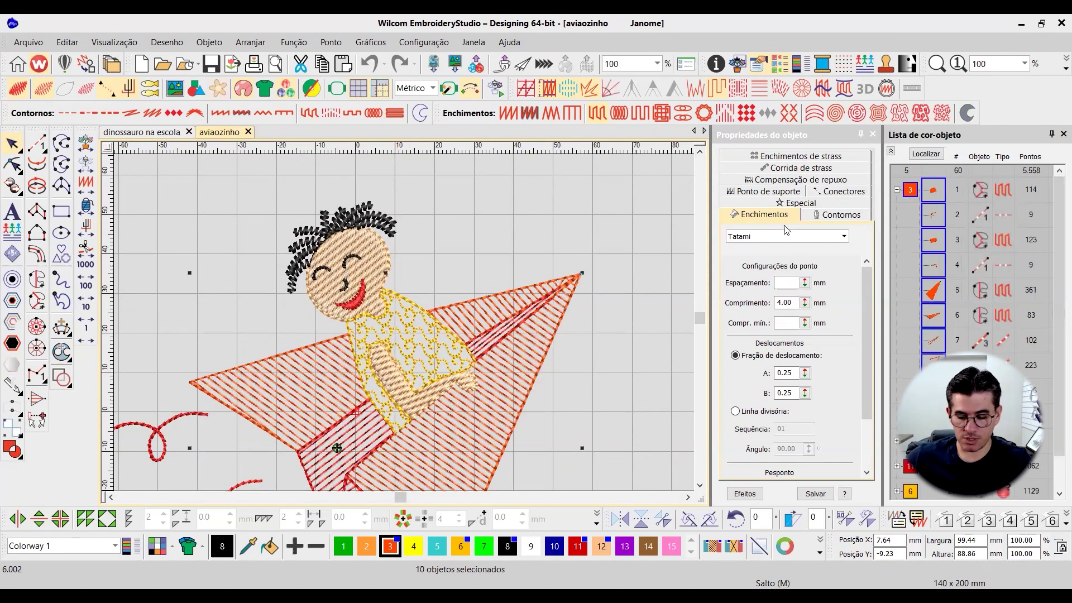
key("1")
scroll(402, 323, "up", 5)
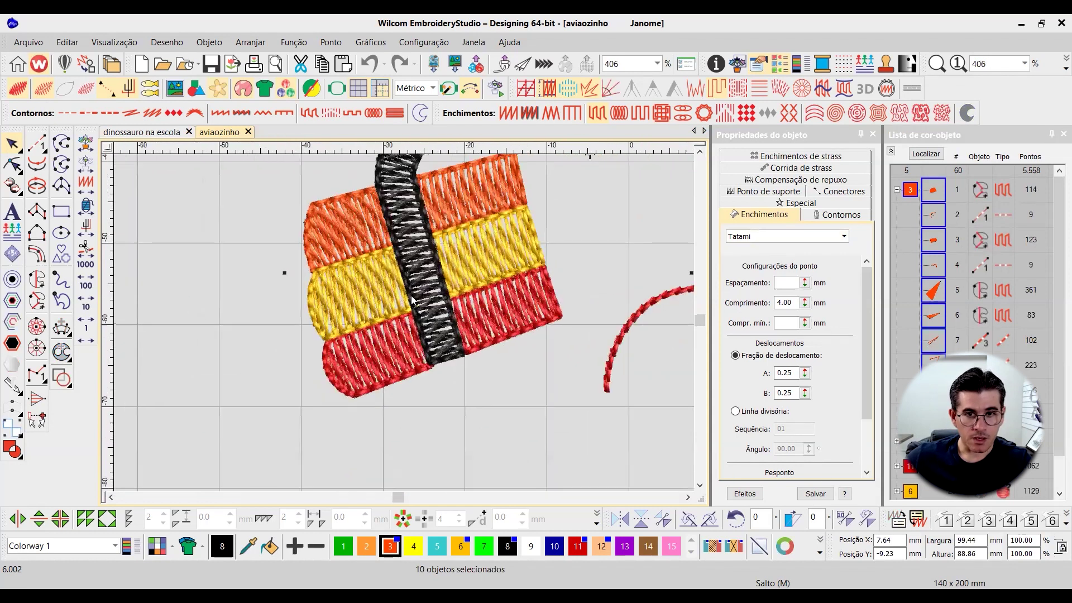
scroll(403, 324, "up", 1)
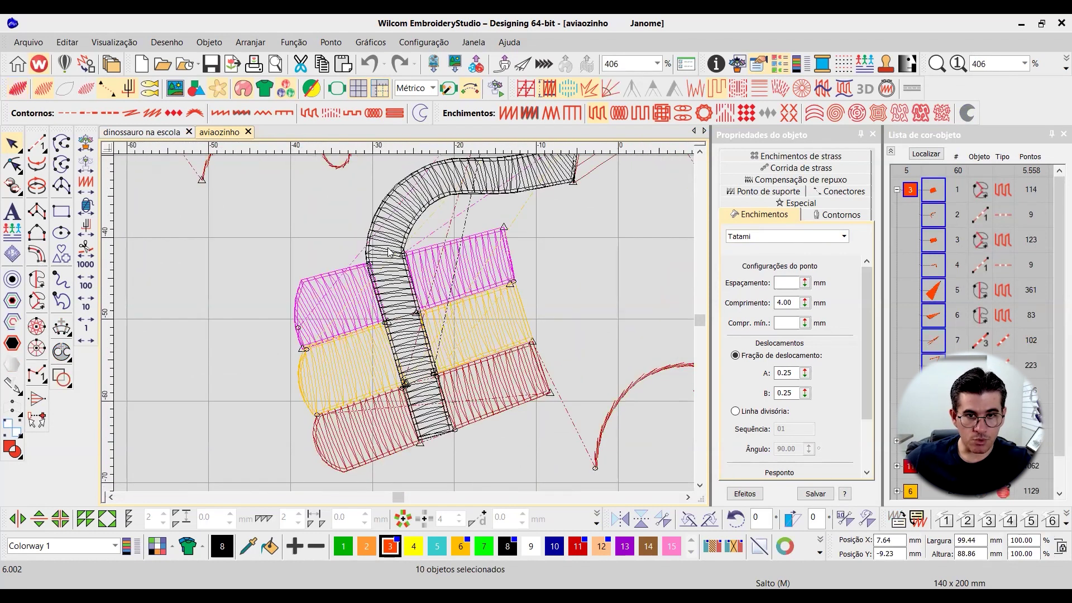
- Select the black backpack strap and examine its stitch lines along the curve with the realistic thread view off
left_click(396, 254)
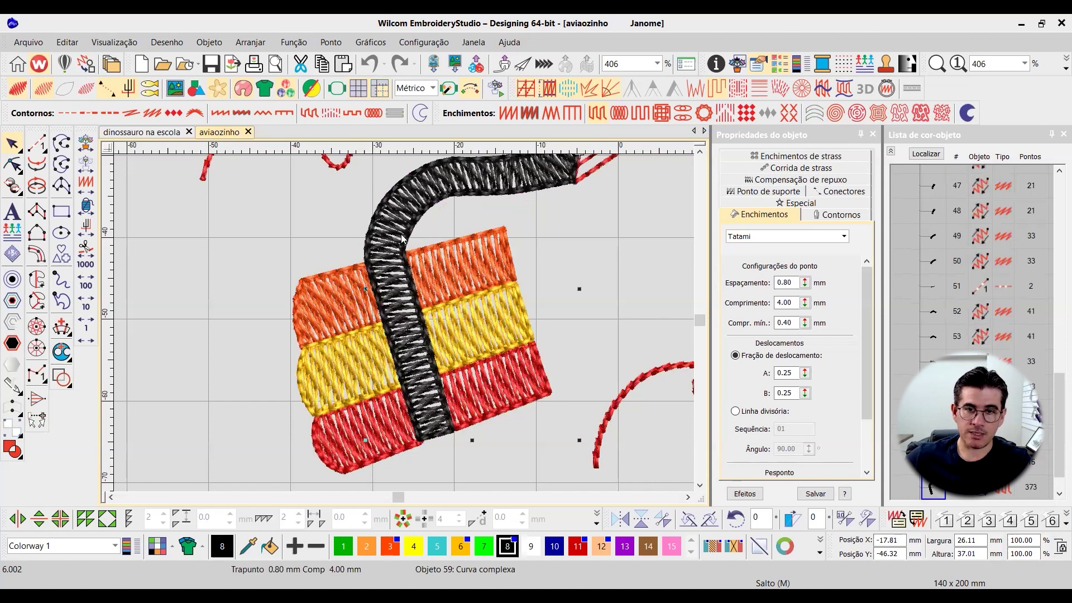
key("t")
left_click(700, 154)
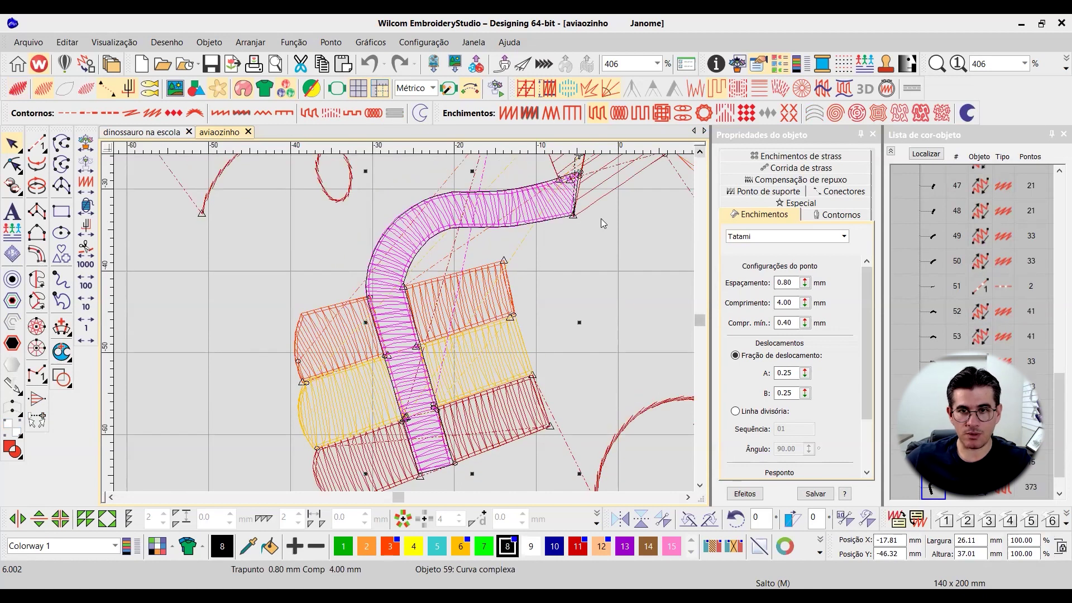
key("t")
key("t")
key("z")
scroll(404, 328, "down", 2)
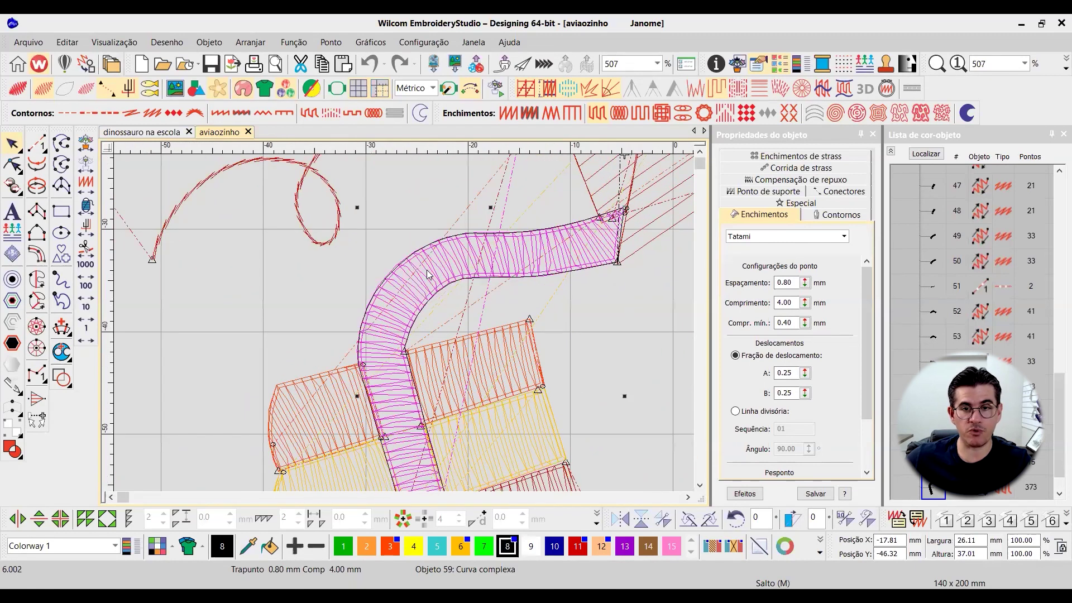
scroll(426, 275, "up", 2)
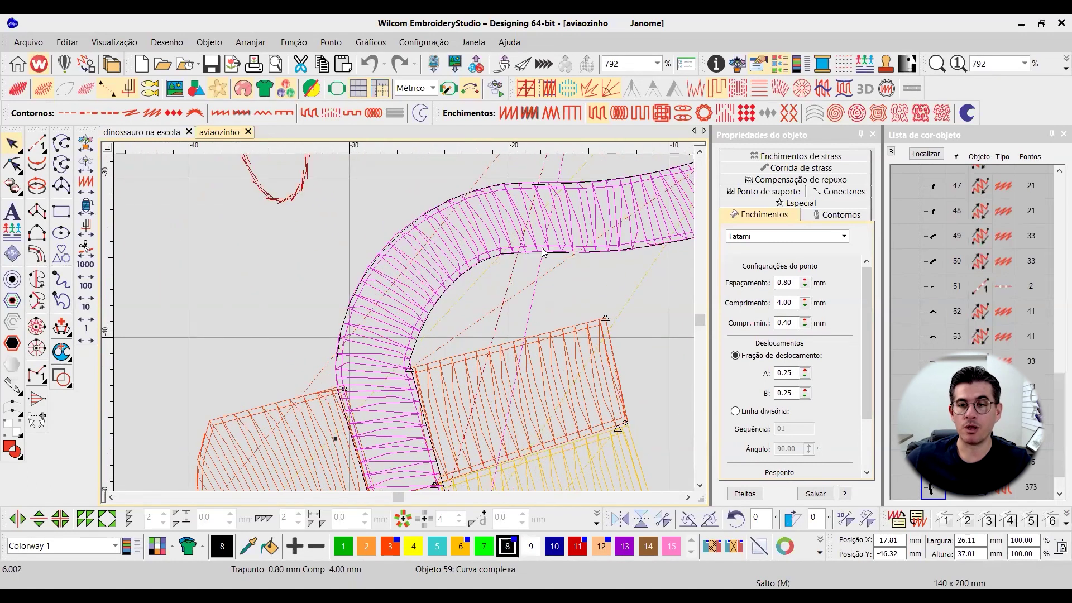
scroll(404, 330, "up", 1)
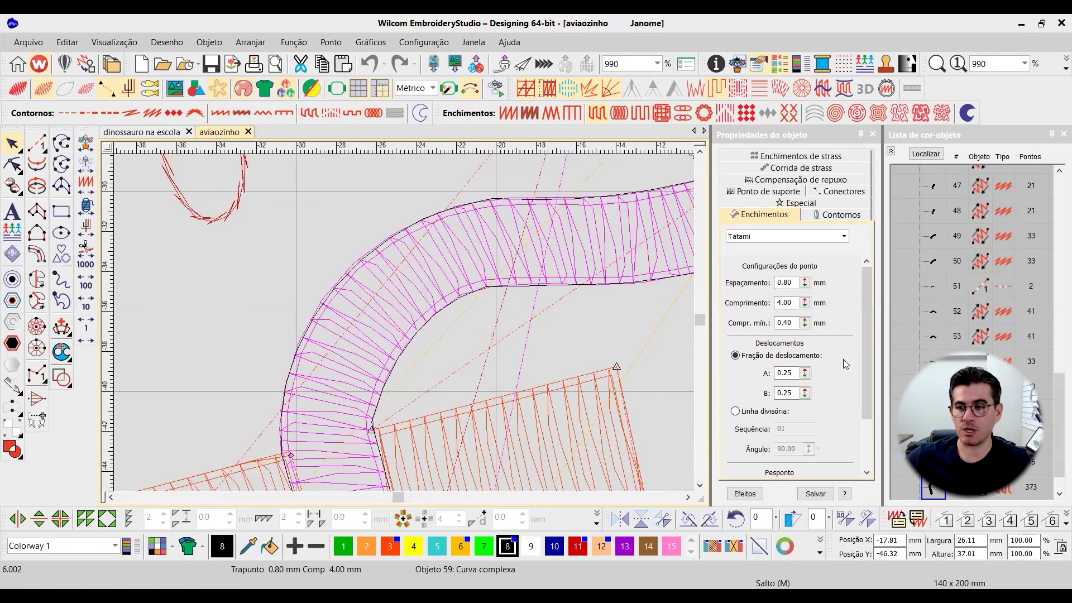
- Set the black strap's Tatami backstitch to the diagonal type and turn off its Trapunto effect
left_click_drag(864, 317, 864, 372)
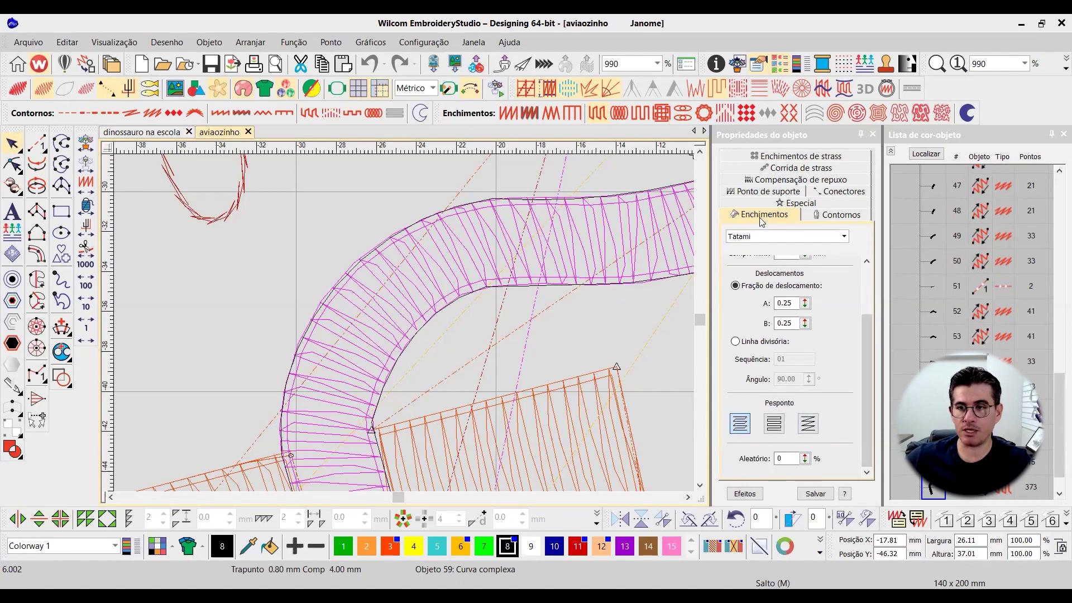
left_click(808, 425)
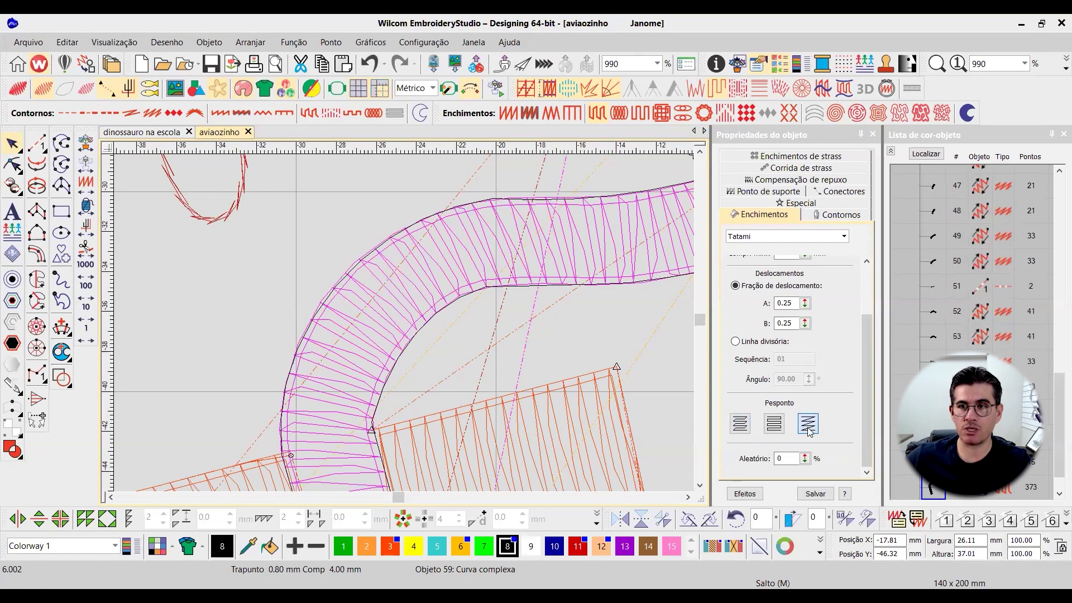
left_click(716, 88)
right_click(716, 89)
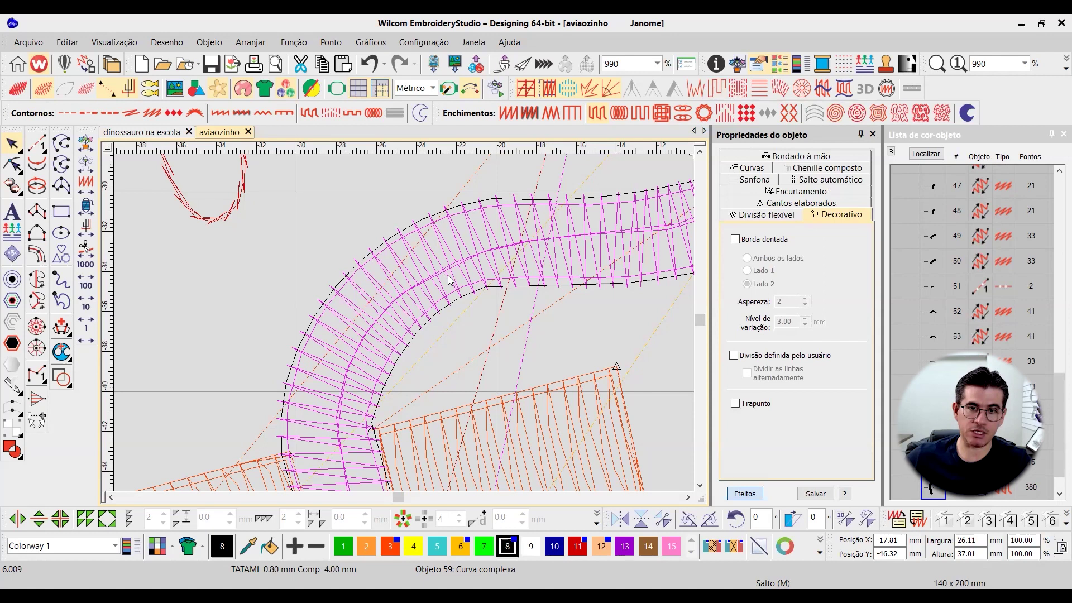
- Compare the strap's new stitching in the realistic thread view and the stitch-line view
key("t")
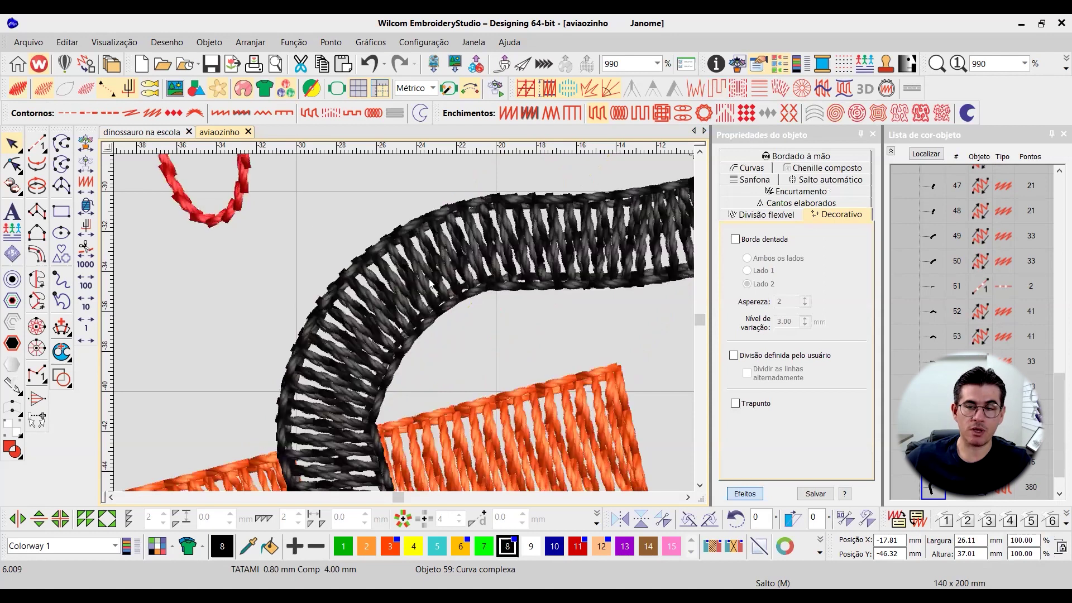
key("t")
key("t")
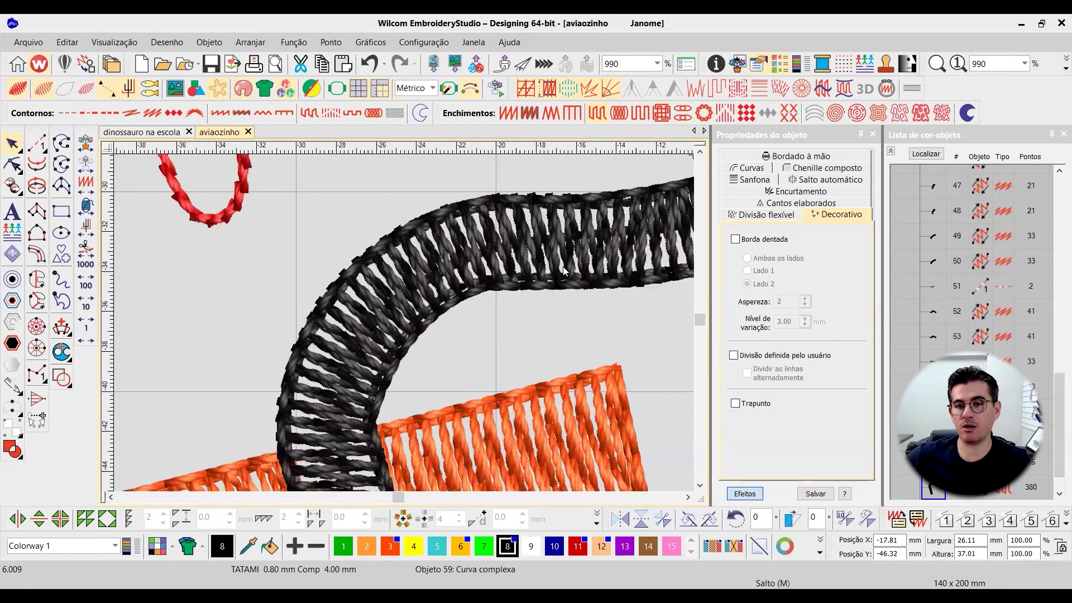
key("t")
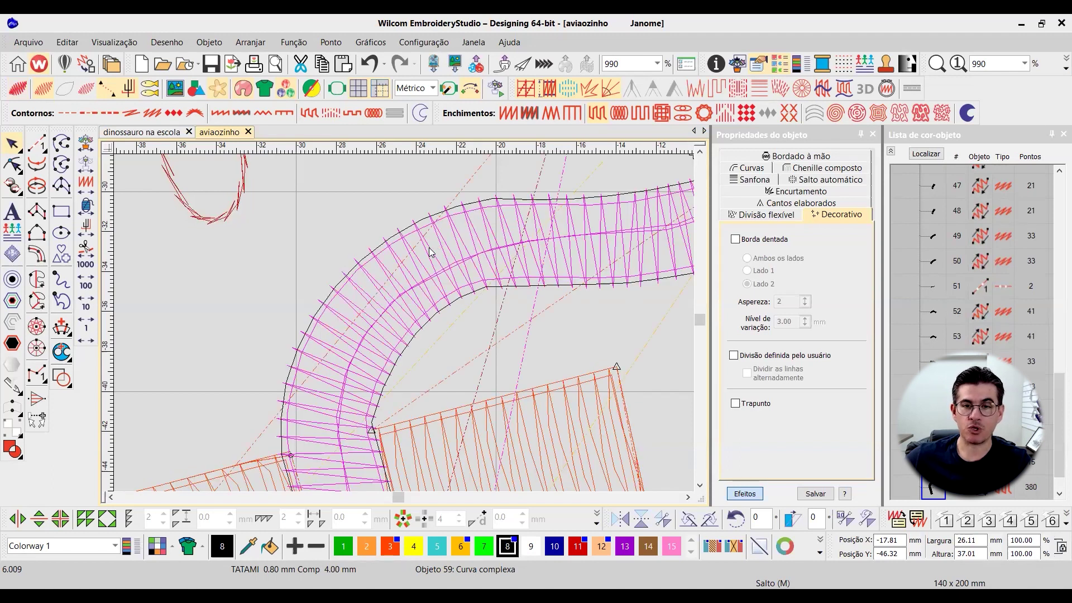
key("t")
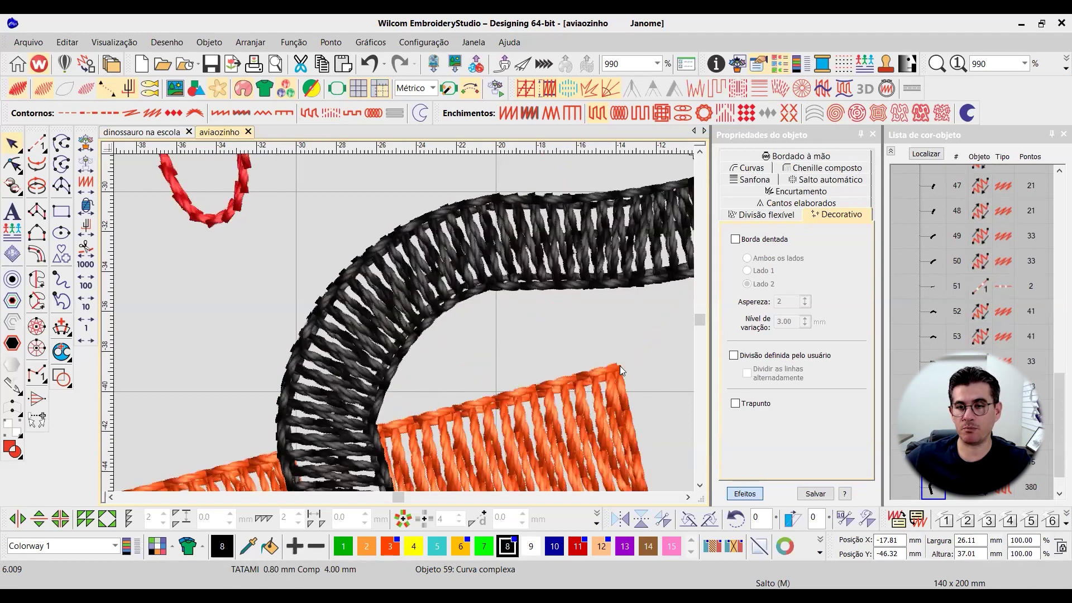
- Measure the black strap's width across its curve
left_click(699, 485)
left_click(700, 485)
left_click(699, 486)
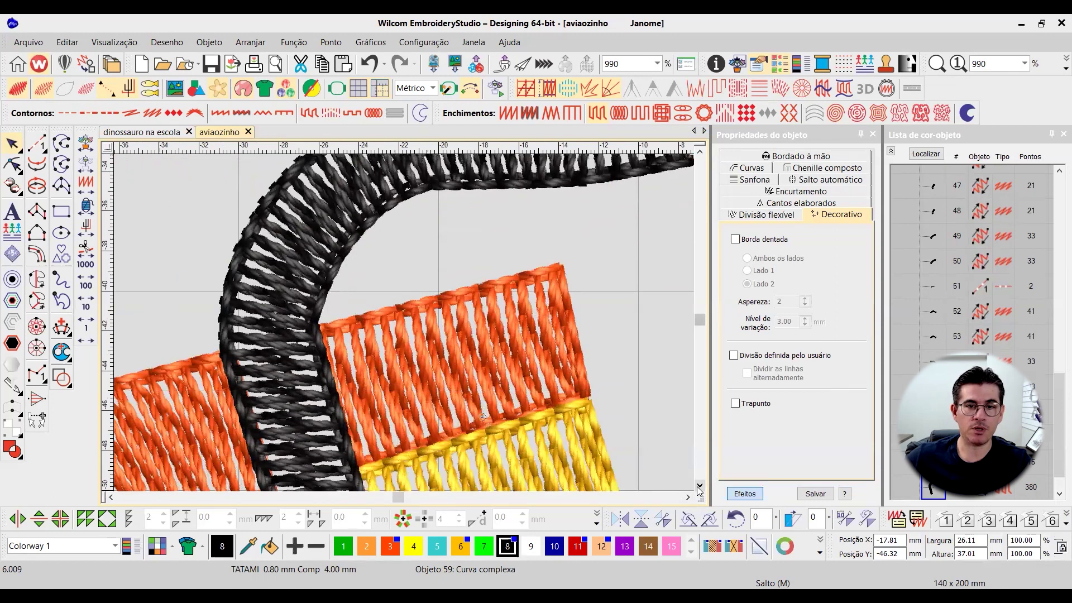
left_click(699, 151)
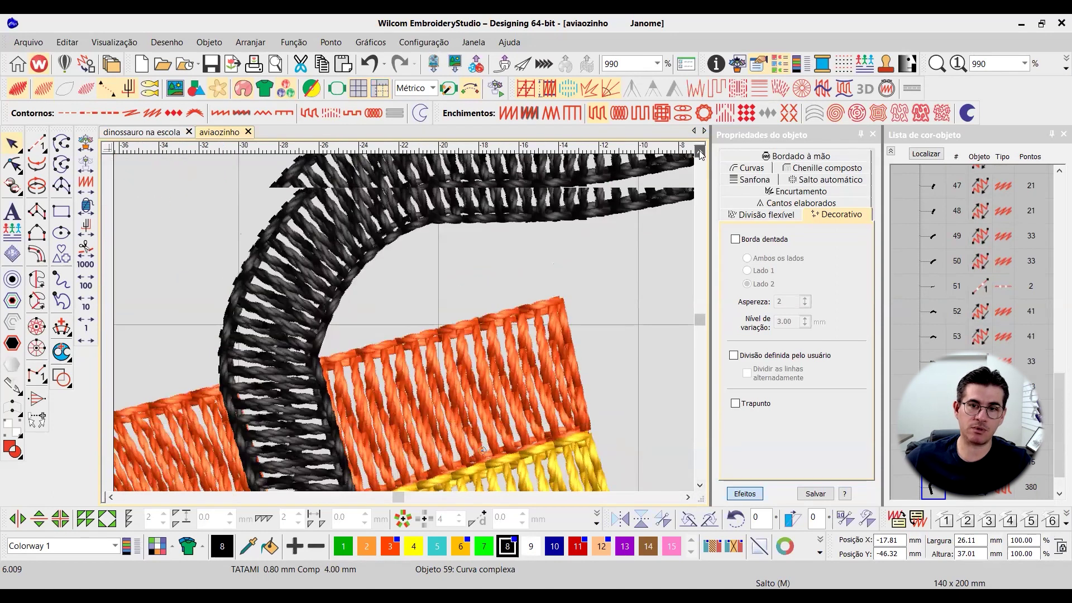
left_click(699, 151)
key("m")
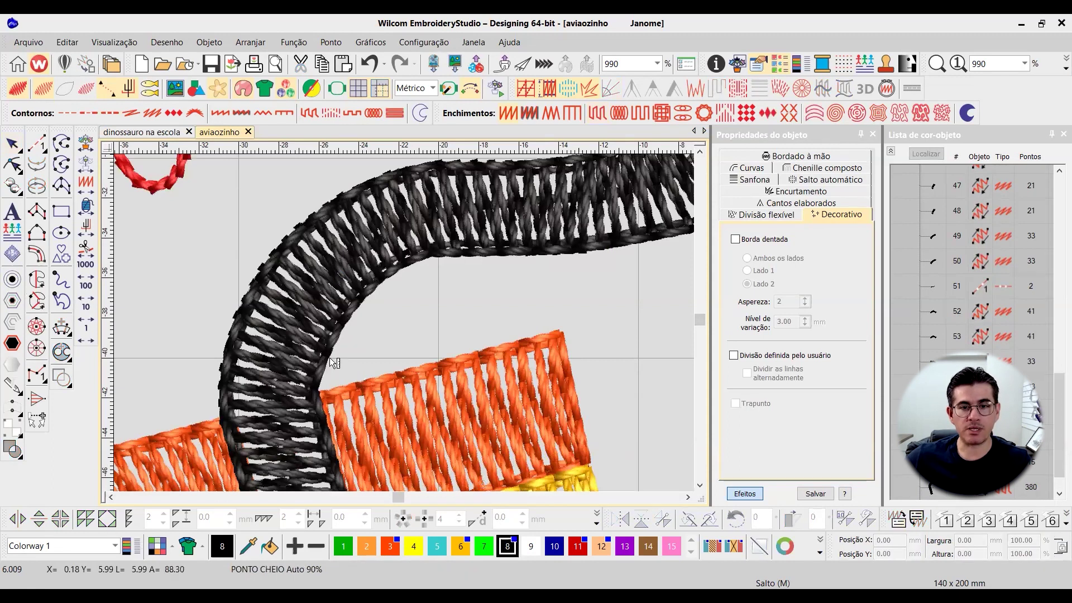
left_click_drag(238, 320, 330, 358)
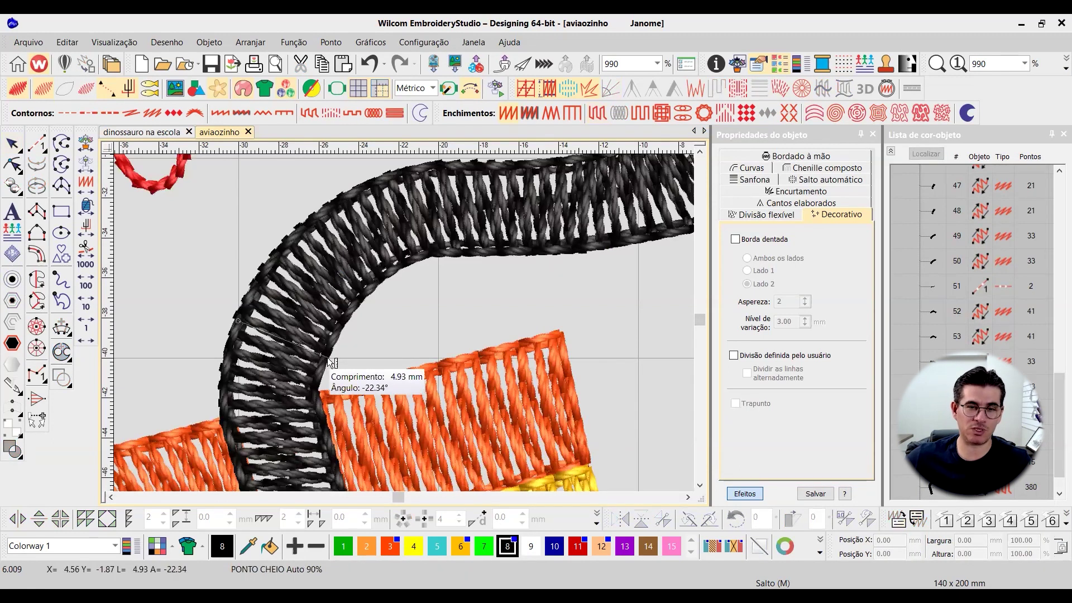
left_click_drag(329, 361, 327, 361)
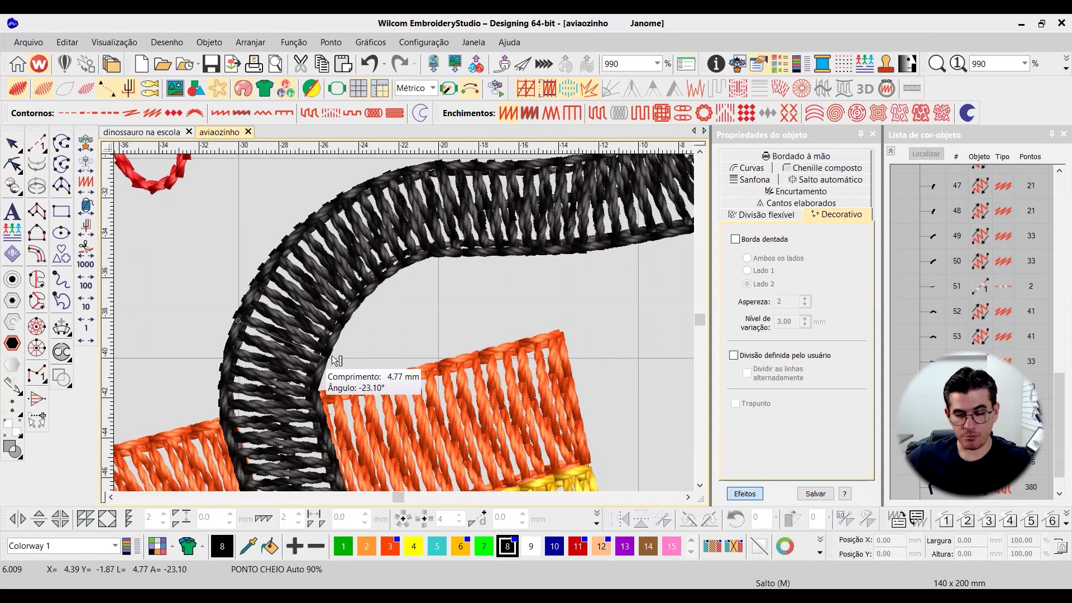
key("Escape")
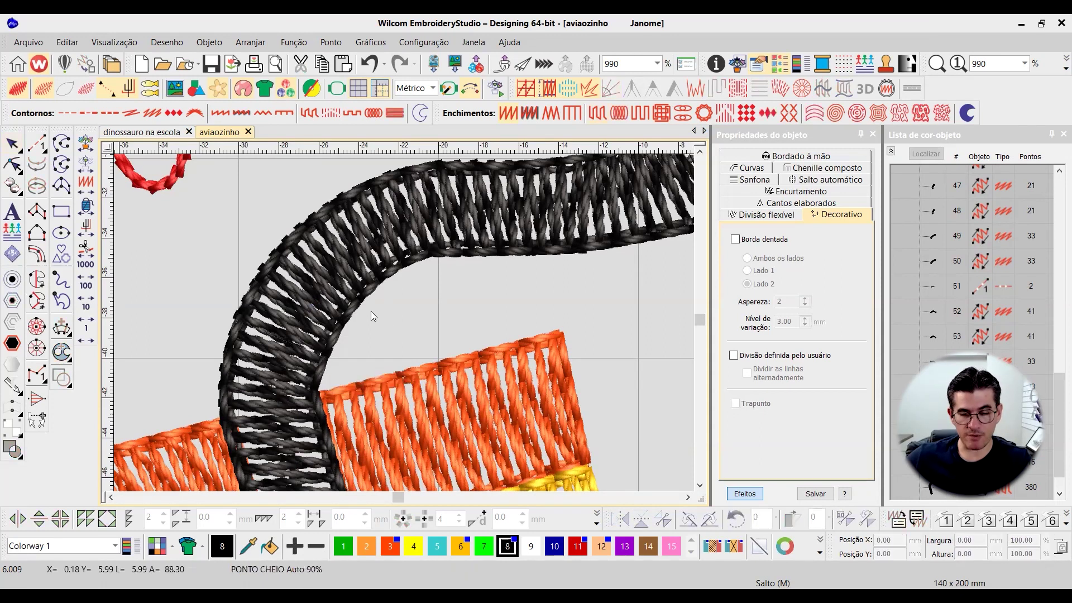
- Select the black strap and turn off its first underlay while viewing it as stitch lines
left_click(355, 314)
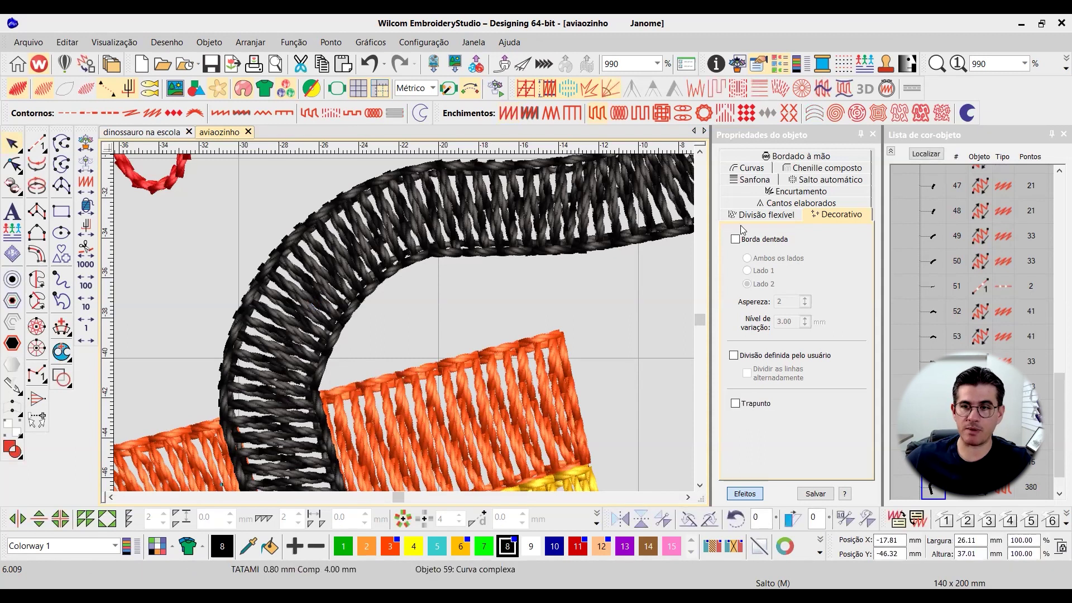
key("t")
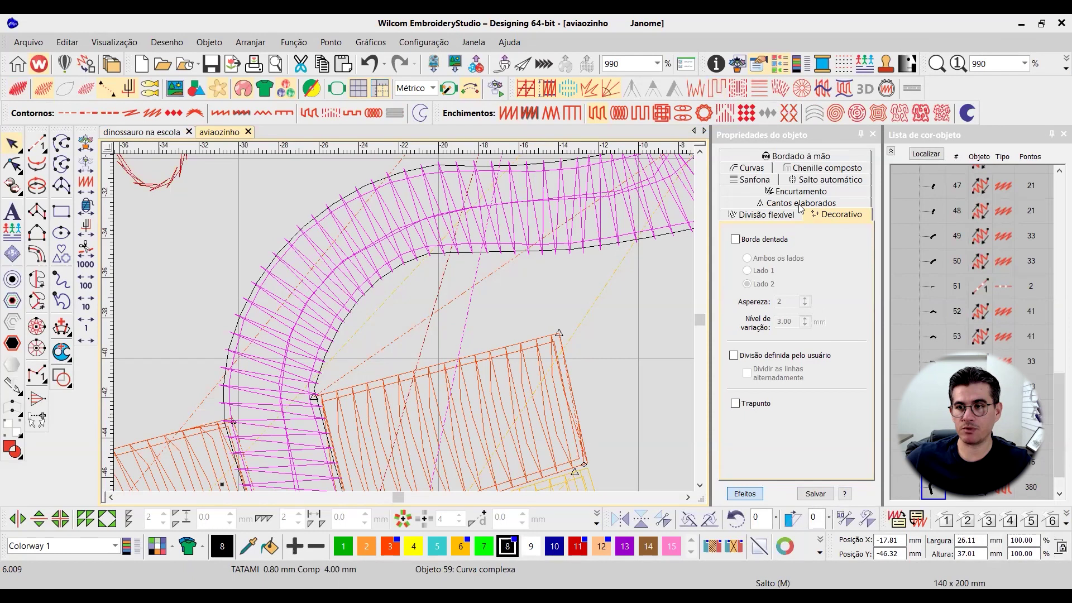
left_click(745, 493)
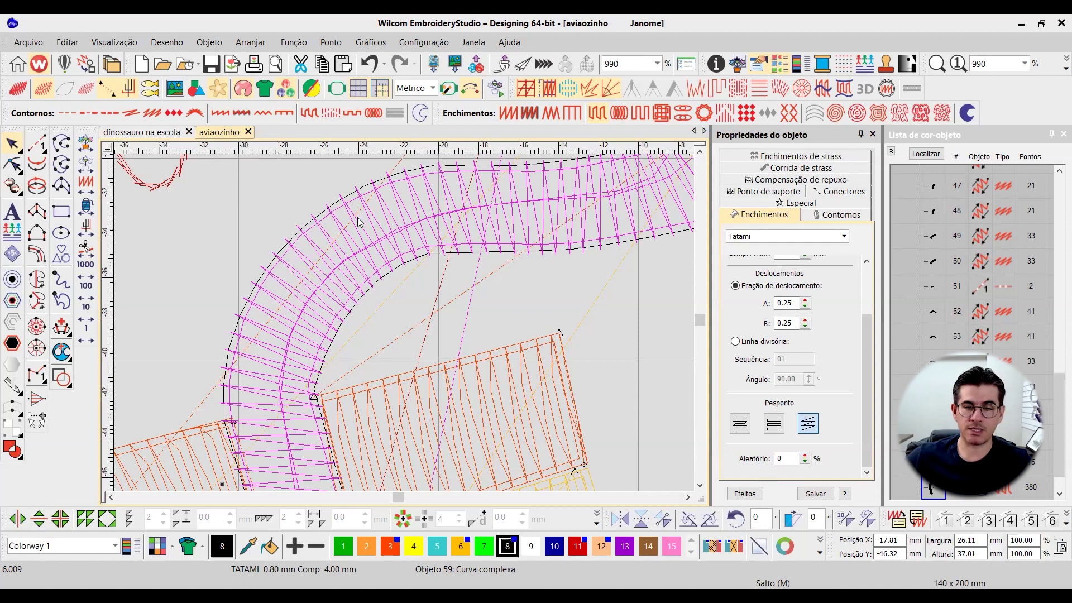
left_click(752, 193)
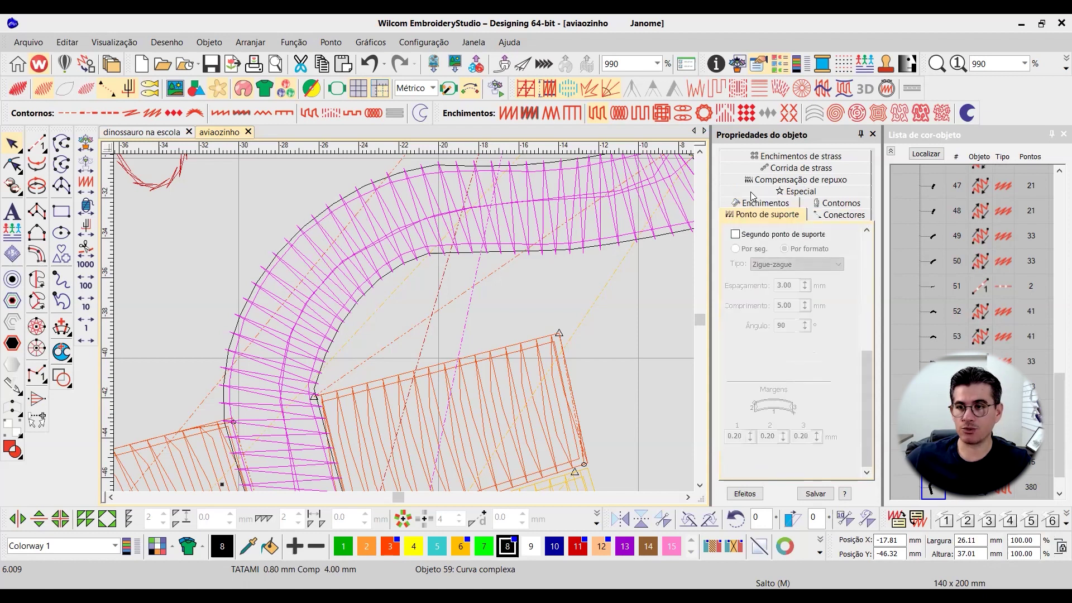
left_click_drag(867, 364, 869, 237)
left_click(736, 240)
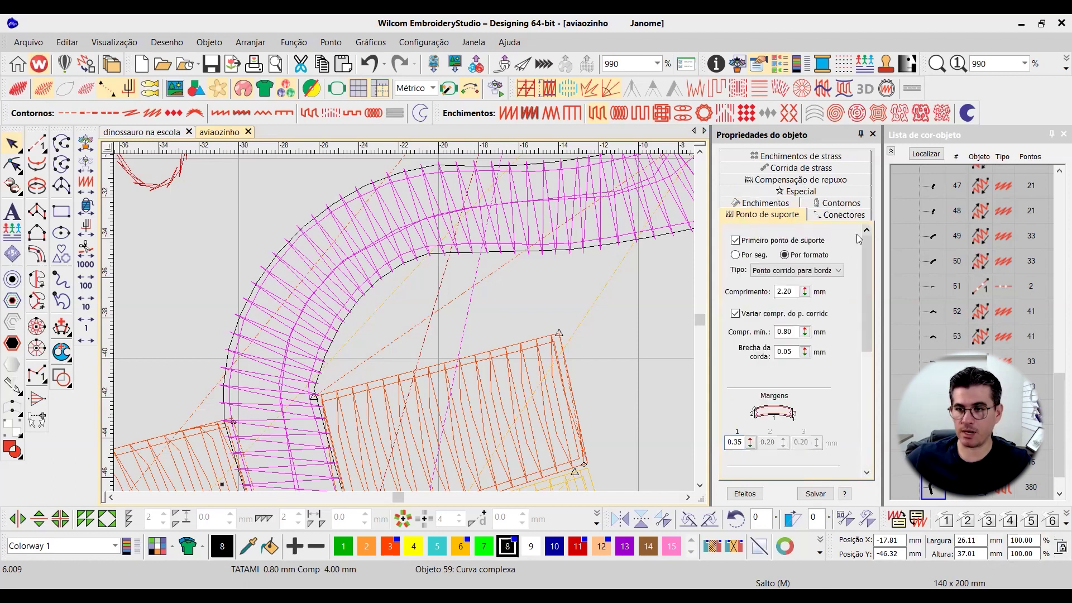
left_click(736, 240)
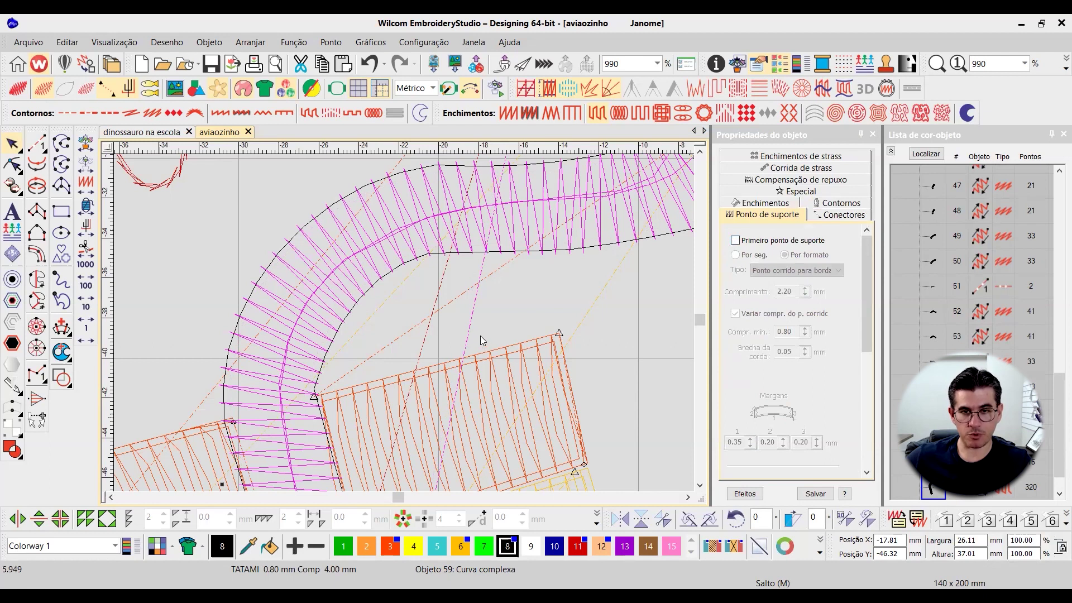
- In the realistic thread view, try moving the strap's triple-run outline away from its fill, and undo the move
key("t")
scroll(382, 286, "down", 1)
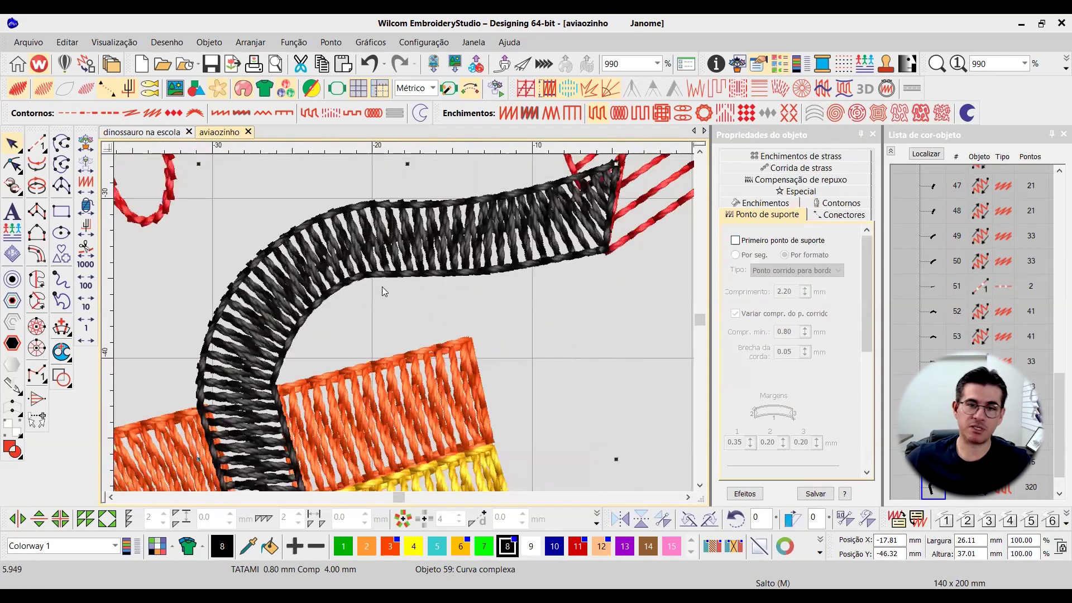
left_click(375, 279)
left_click_drag(408, 281, 414, 307)
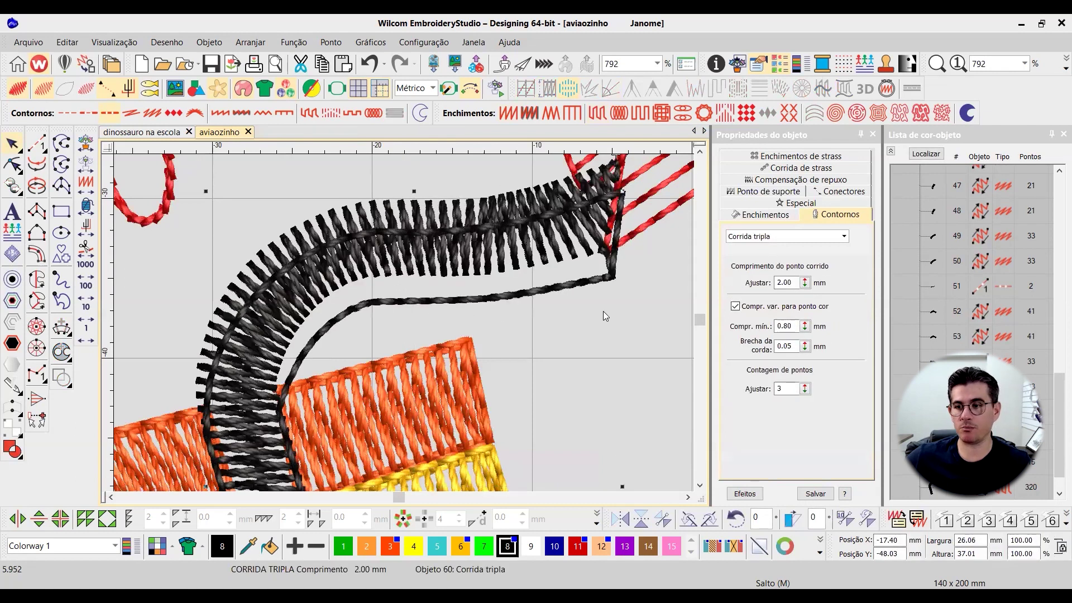
key("ctrl+z")
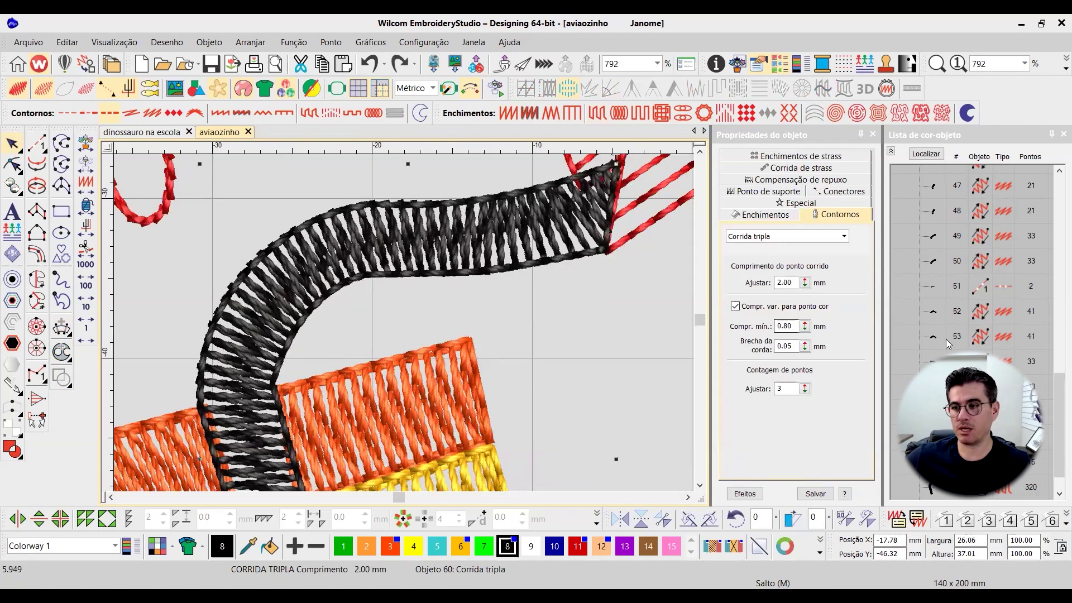
- Select the black strap's Tatami fill and examine the stitches along its centre in the stitch-line and realistic thread views
left_click_drag(1058, 424, 1053, 489)
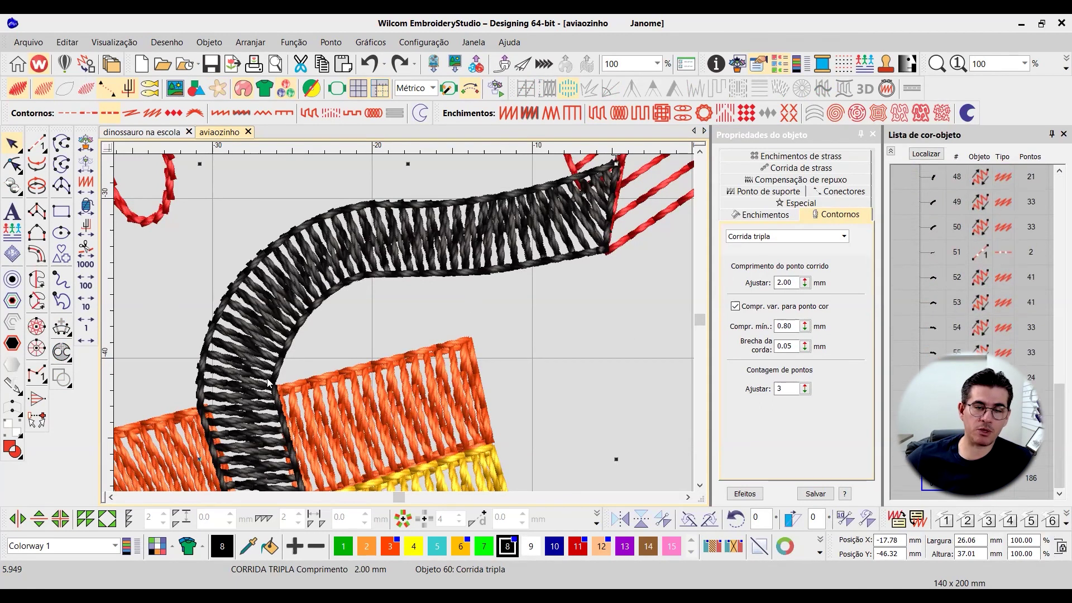
key("t")
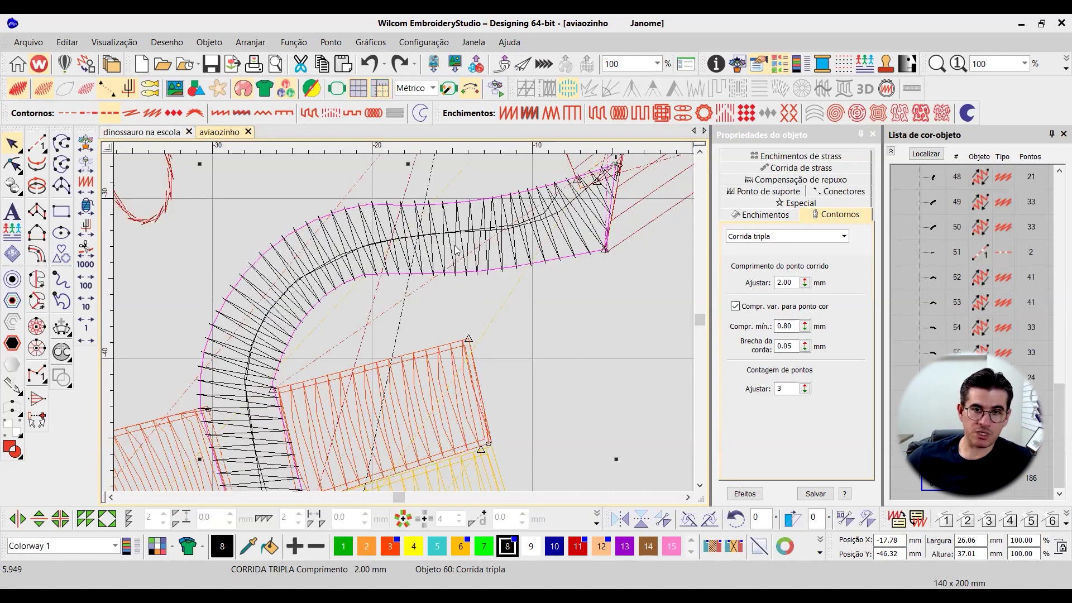
left_click(554, 218)
scroll(406, 328, "down", 3)
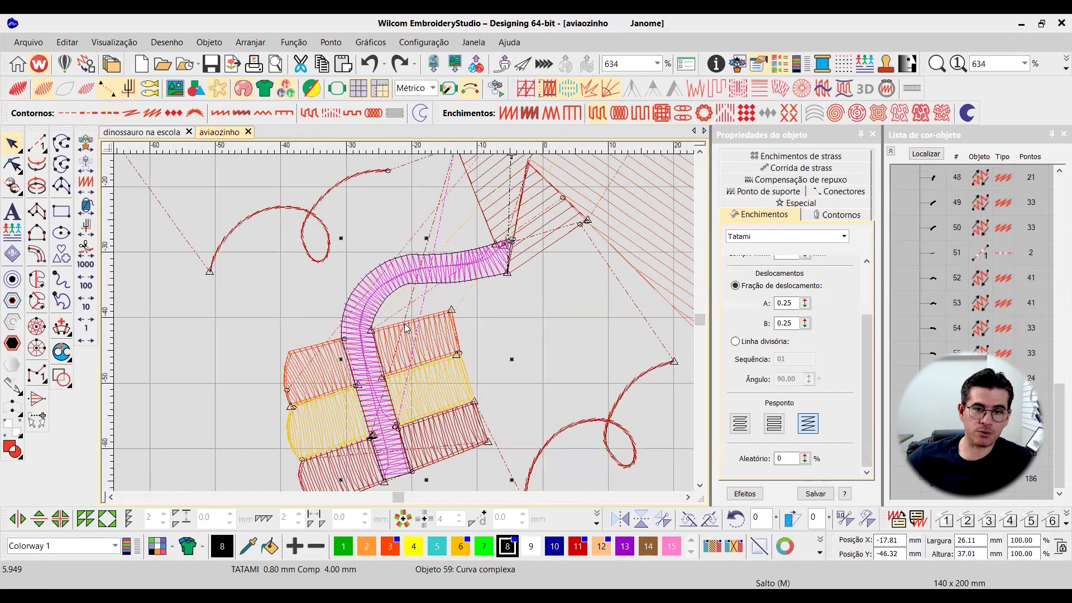
key("t")
scroll(401, 322, "up", 3)
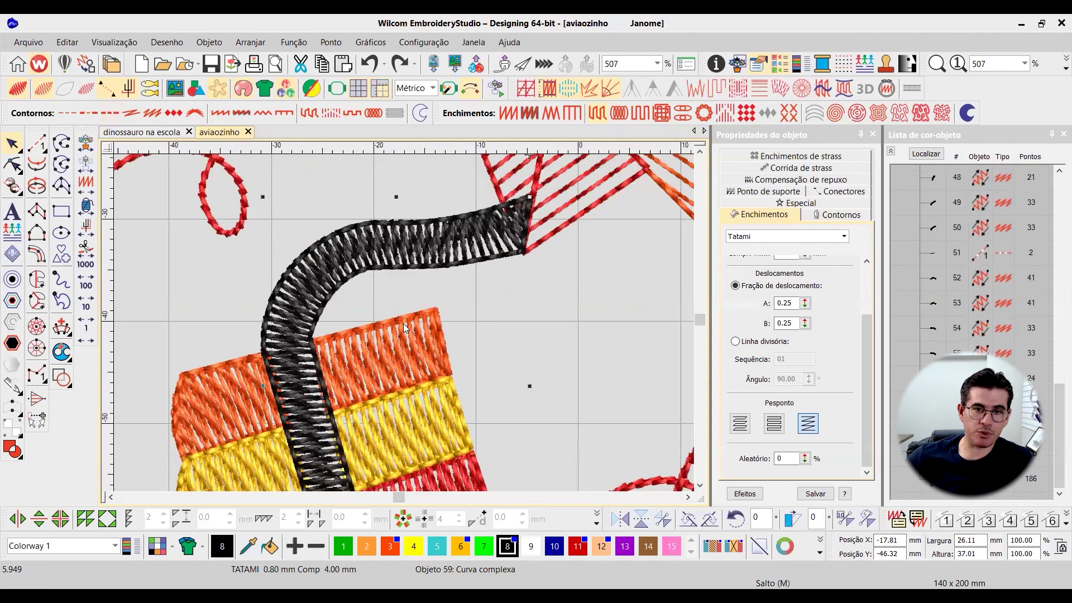
scroll(403, 323, "up", 4)
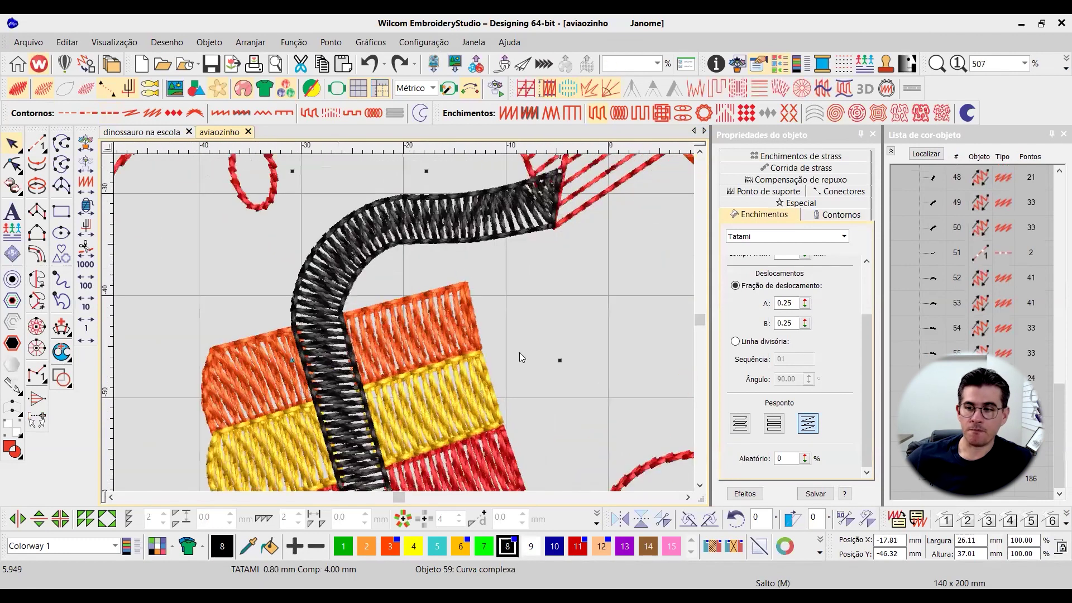
- Reshape the black strap to place its stitching start point just beyond the lower end and its end point beyond the upper end
left_click(12, 165)
scroll(313, 238, "down", 3)
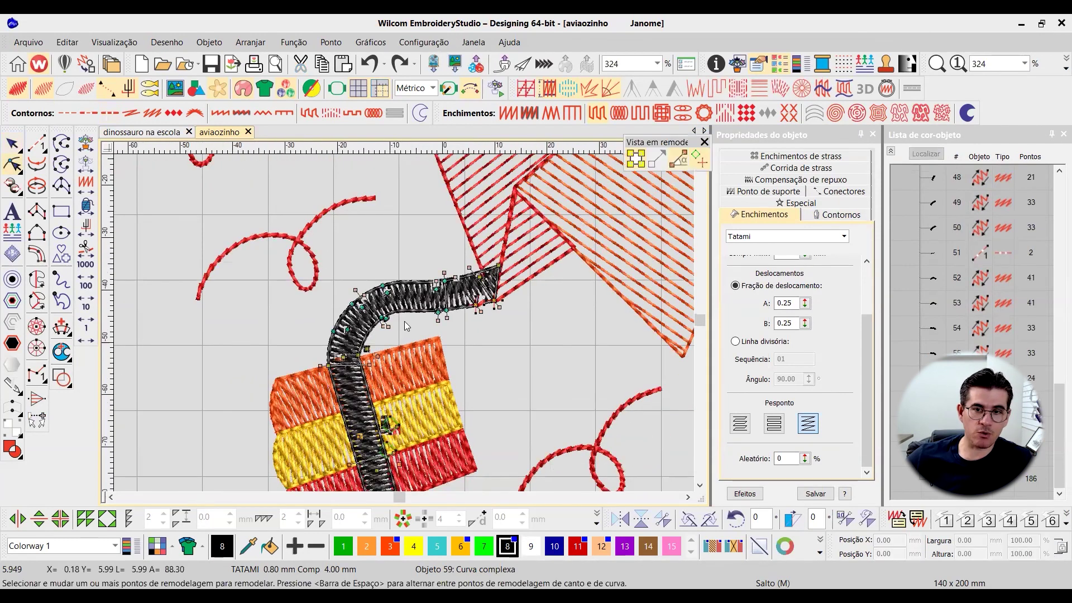
scroll(401, 328, "up", 3)
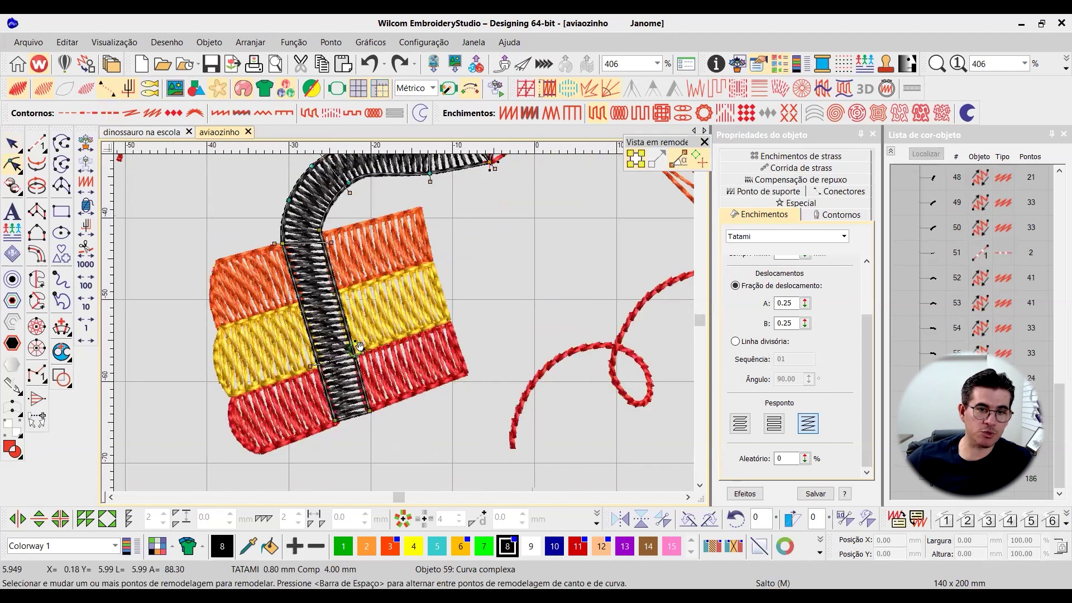
left_click_drag(357, 349, 363, 354)
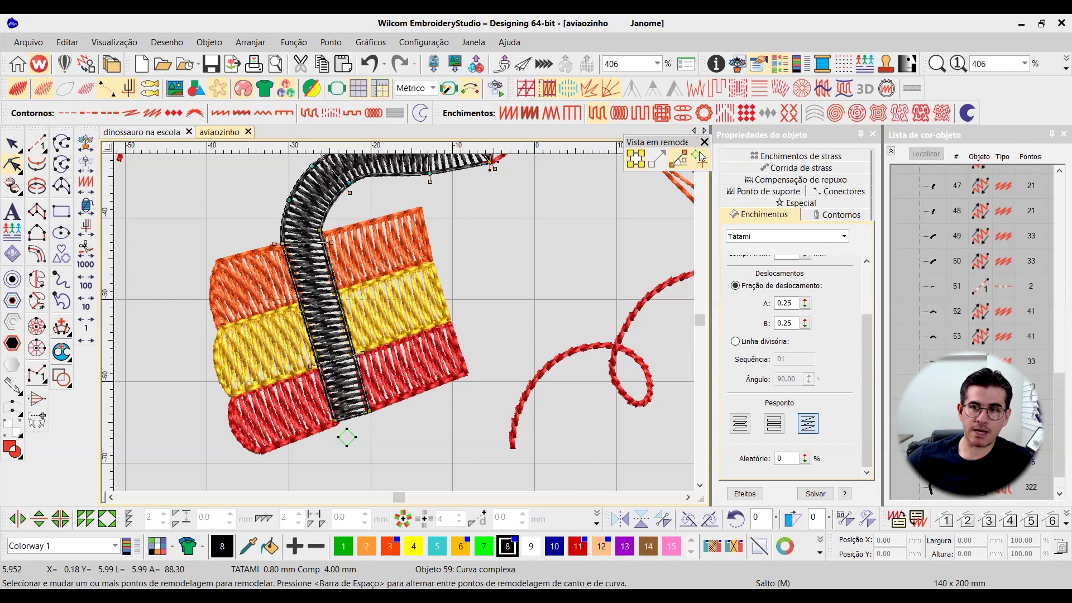
scroll(600, 203, "up", 2)
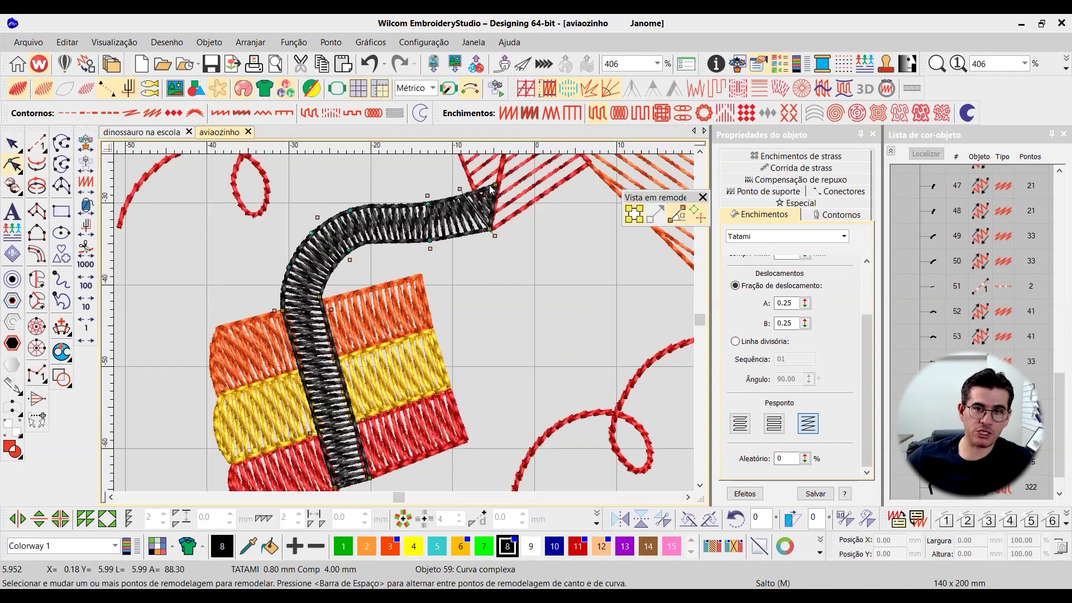
left_click(13, 143)
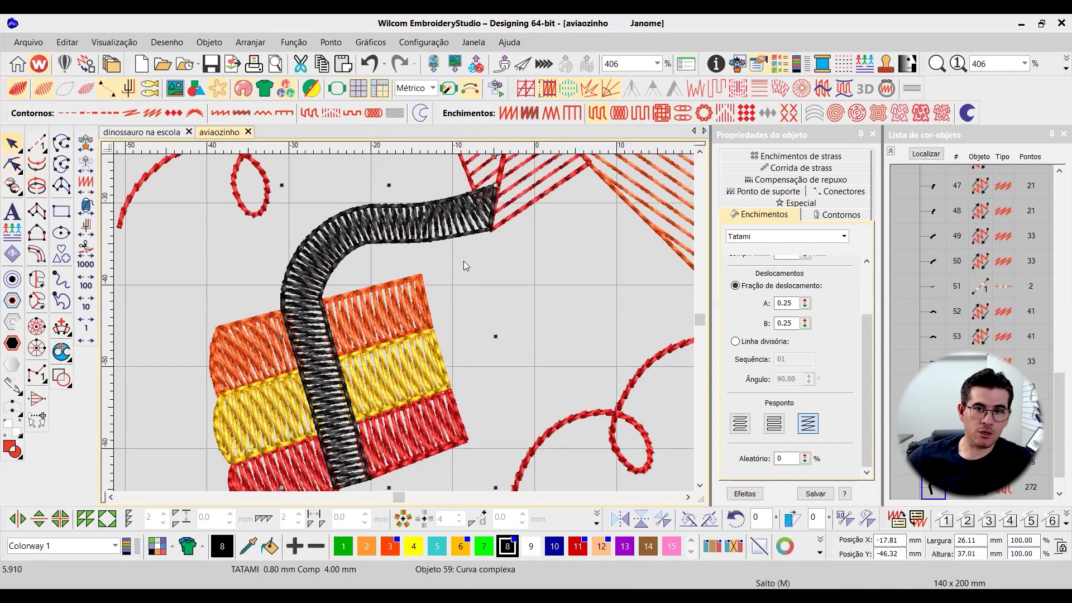
- Isolate the black strap as stitch lines, check its start point and shape nodes in Reshape mode, and deselect it
key("t")
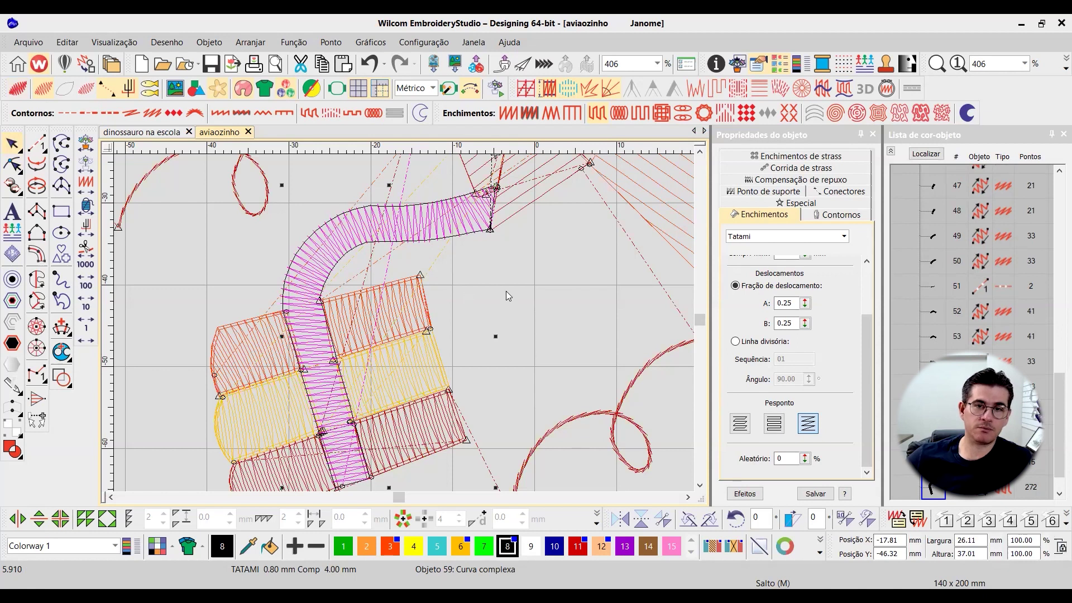
key("shift+s")
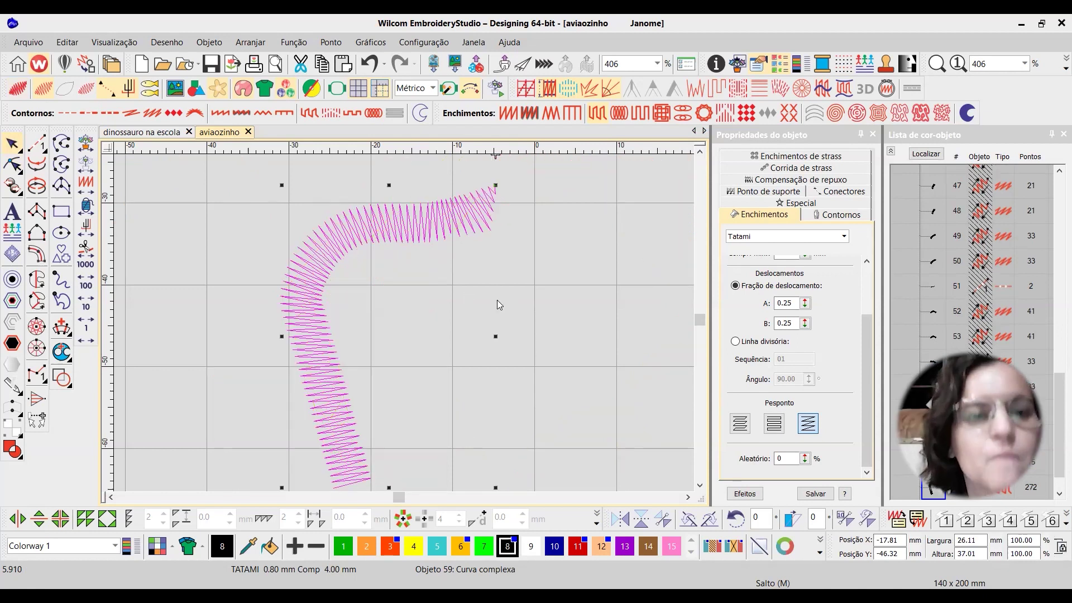
left_click(15, 165)
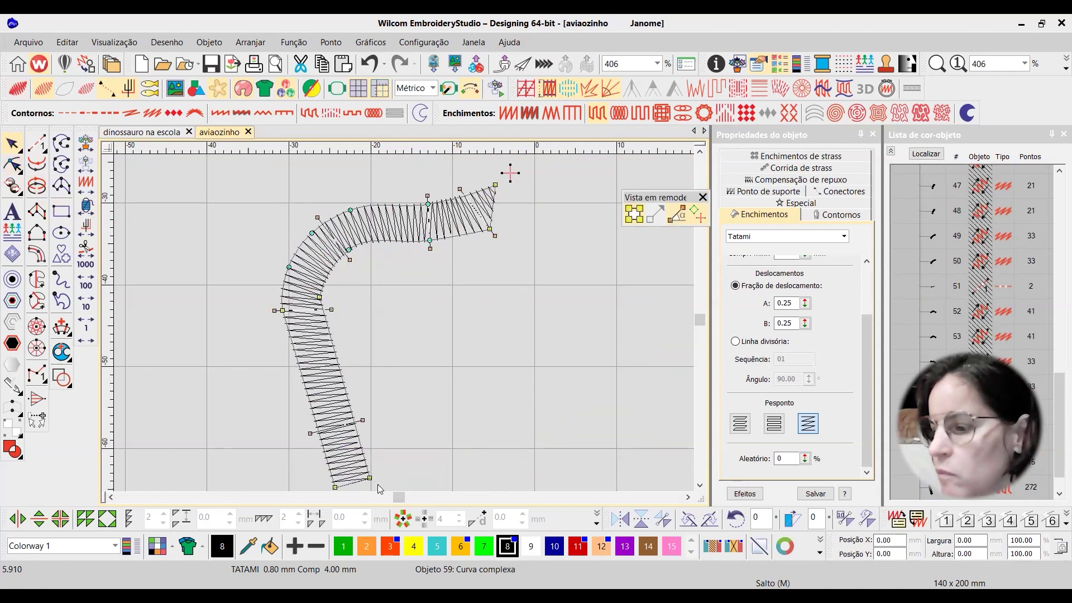
left_click(700, 485)
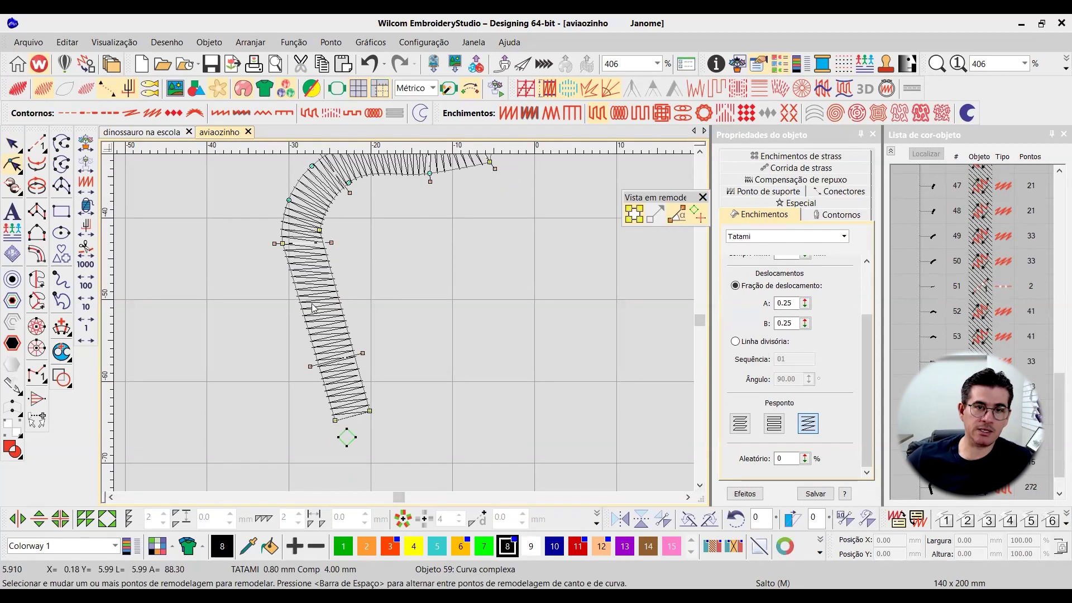
left_click(13, 147)
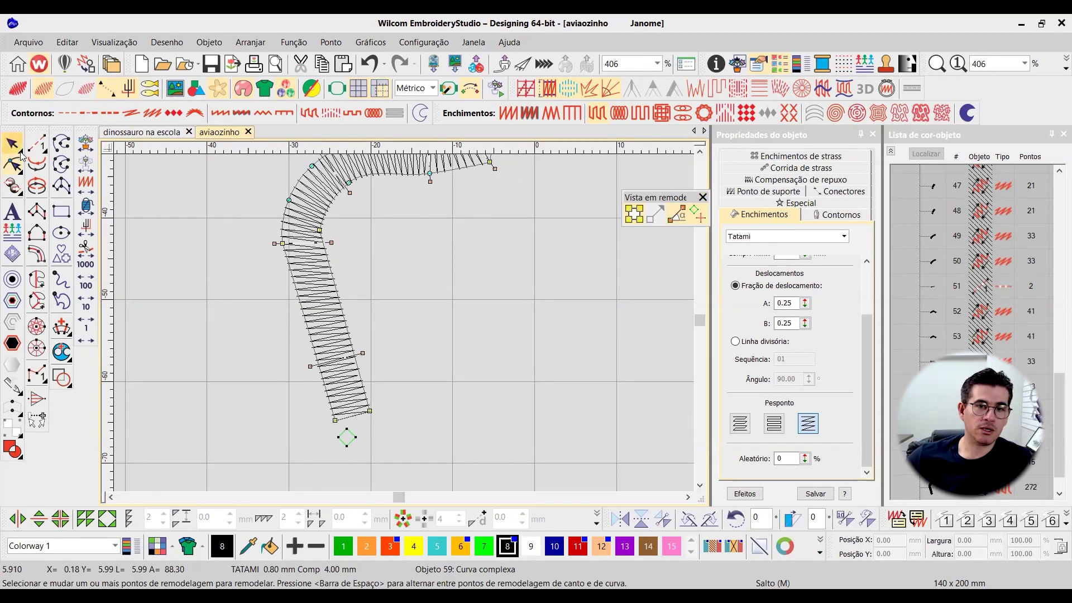
left_click(547, 358)
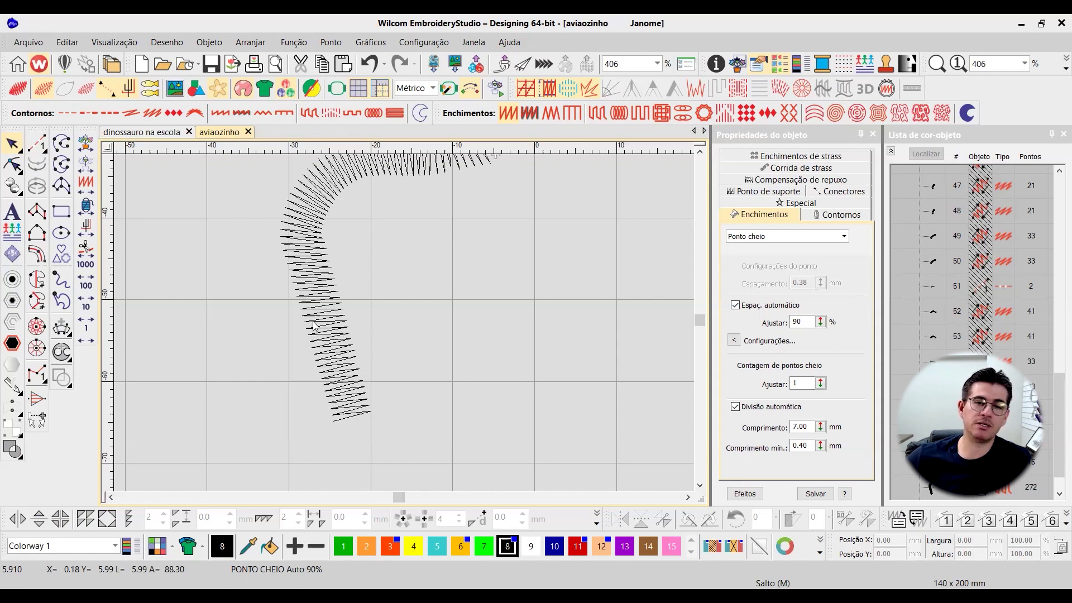
- Reselect the isolated strap and review its stitch path between the start and end points in Reshape mode
left_click(700, 150)
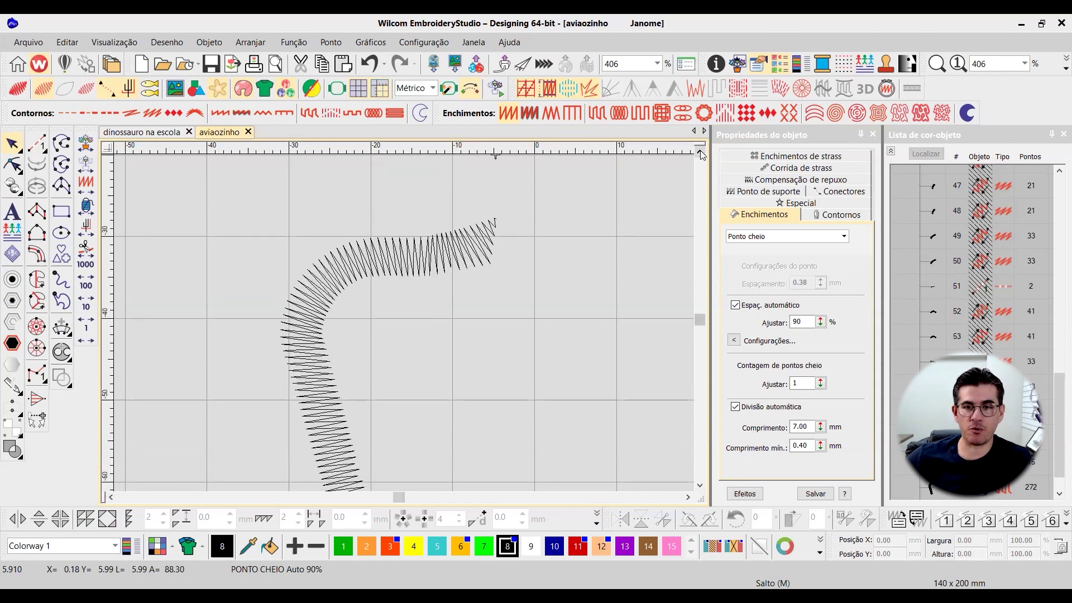
left_click(312, 335)
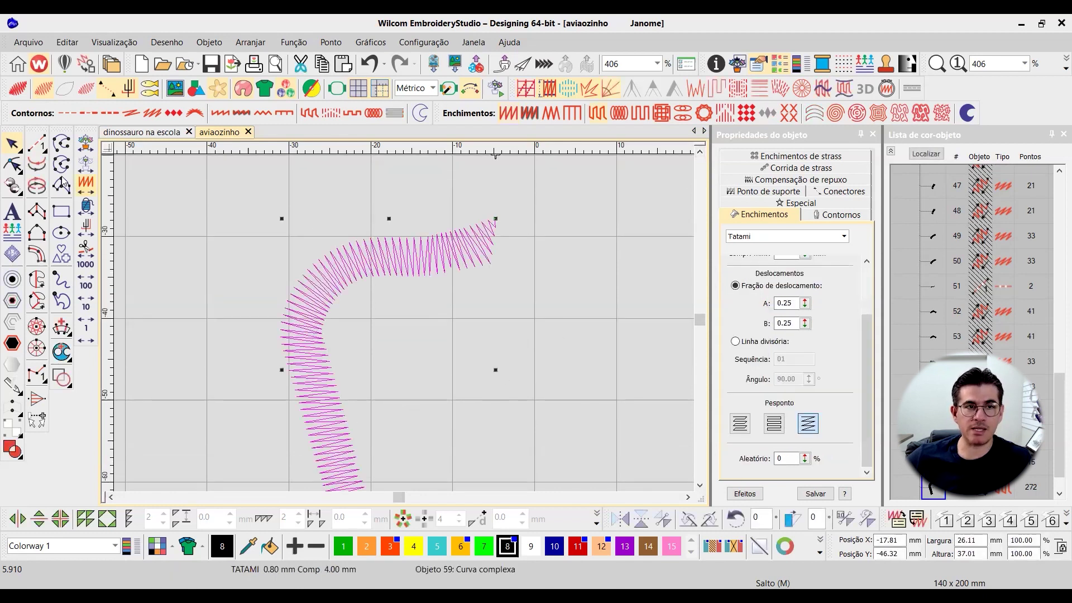
left_click(12, 164)
left_click(700, 489)
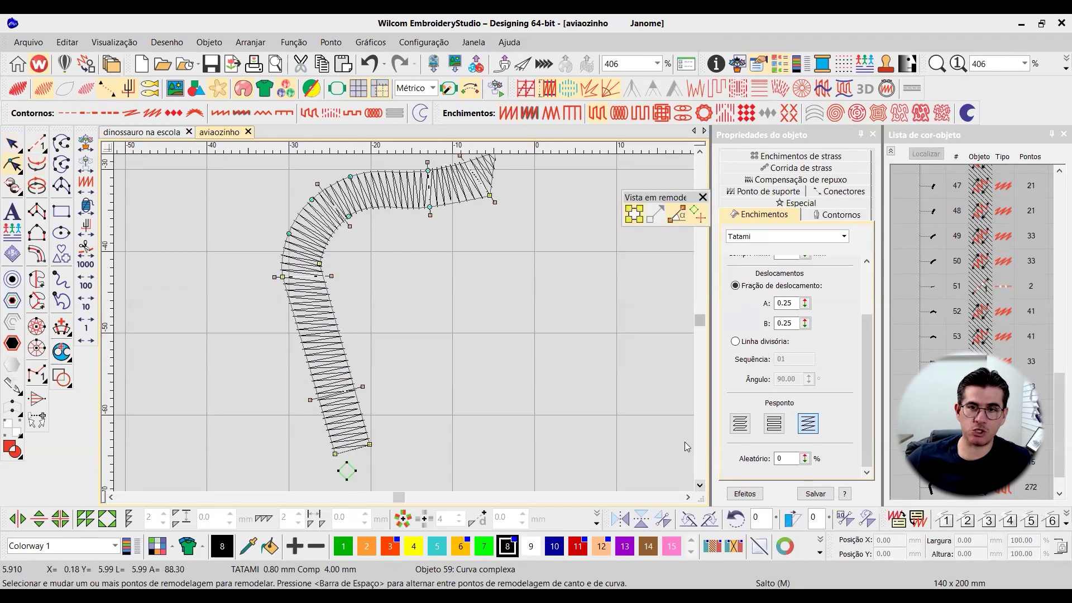
left_click(700, 151)
left_click(701, 485)
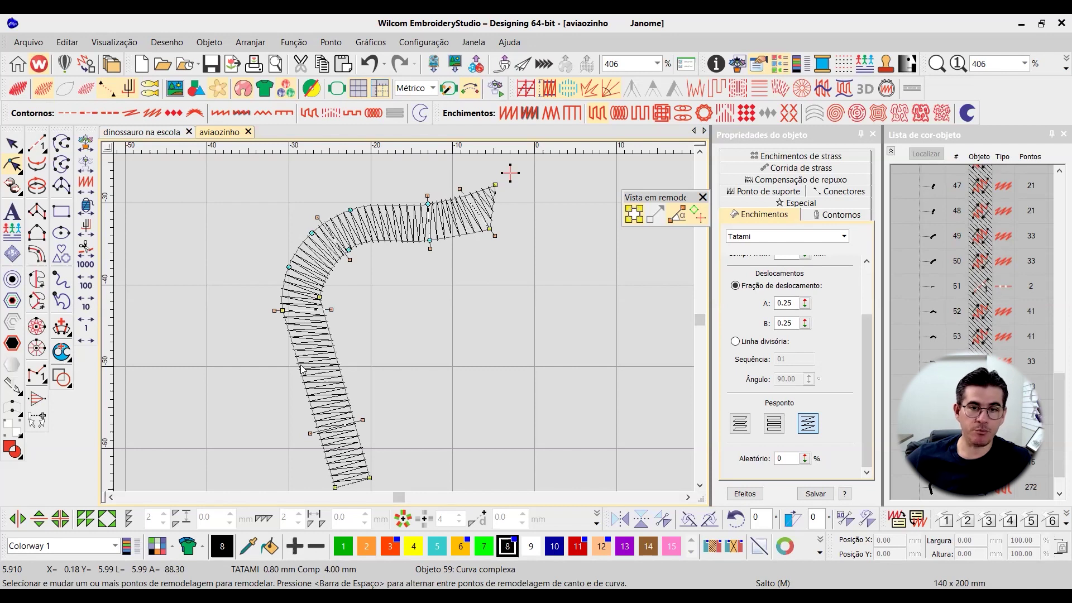
- Reshape the strap's stitch angle line in the upper section by tilting its top end toward the bend, then deselect the strap
left_click(12, 144)
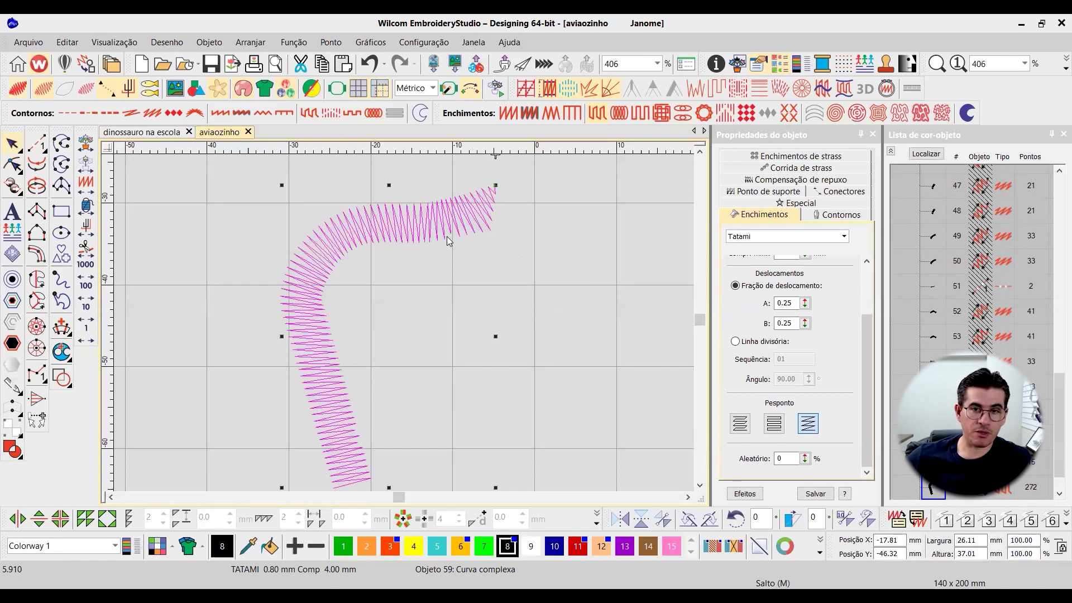
scroll(455, 232, "up", 2)
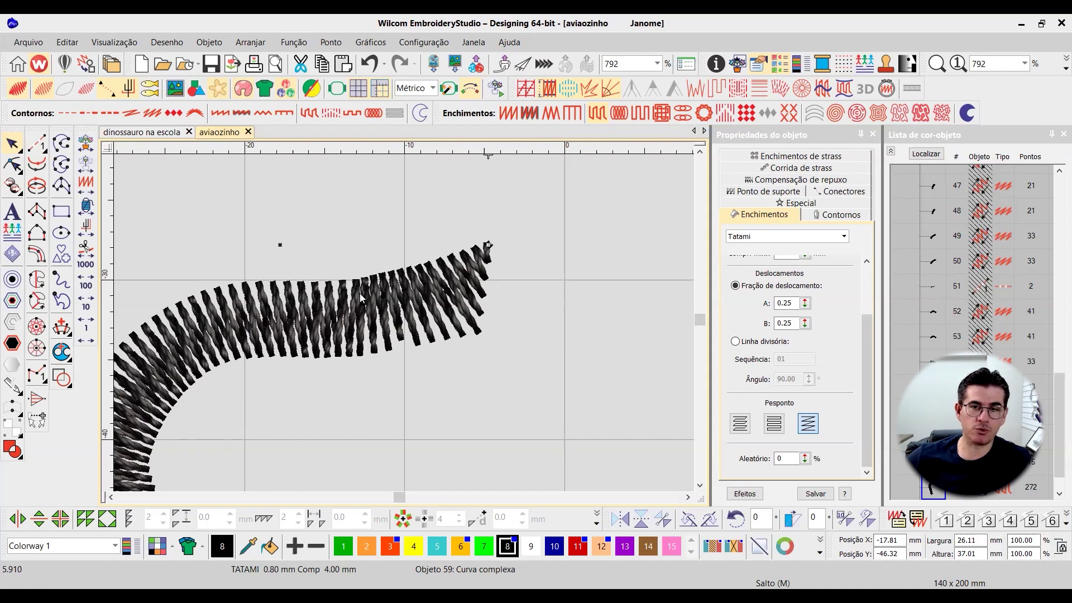
left_click(12, 164)
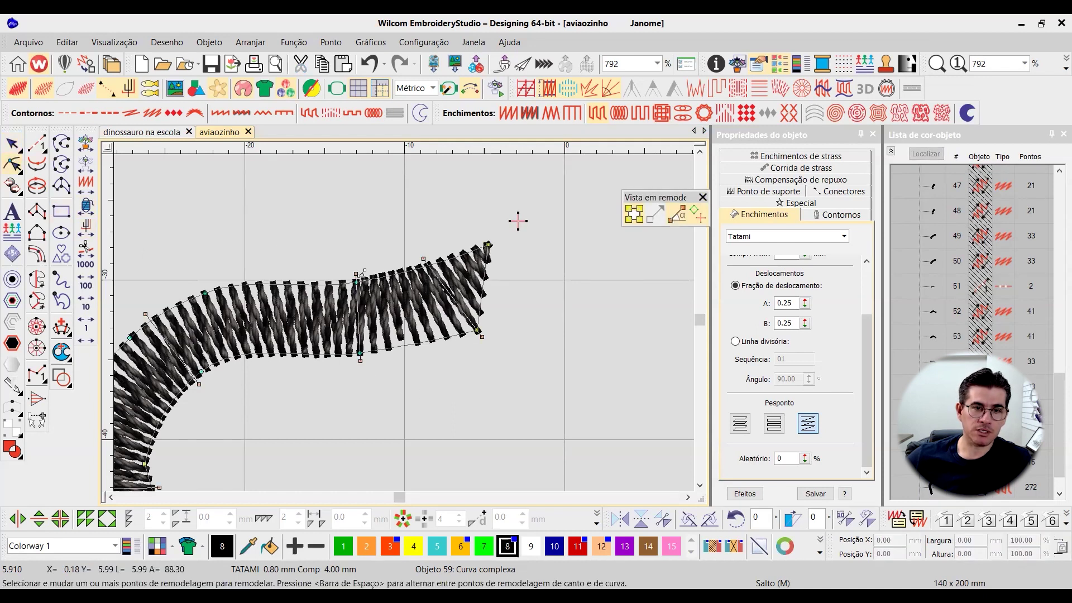
left_click_drag(360, 273, 346, 261)
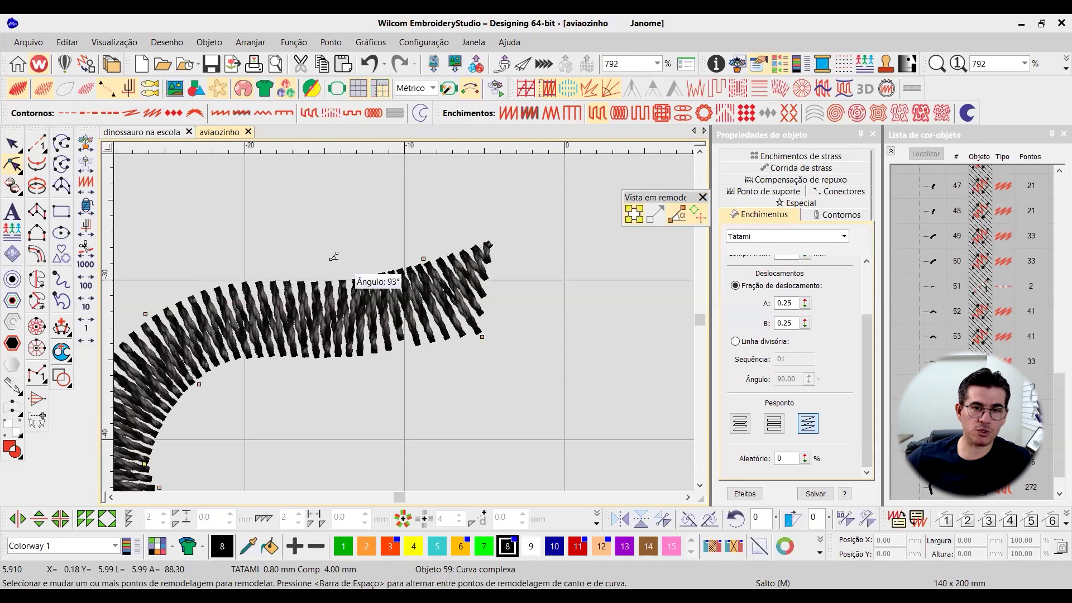
left_click_drag(406, 389, 406, 389)
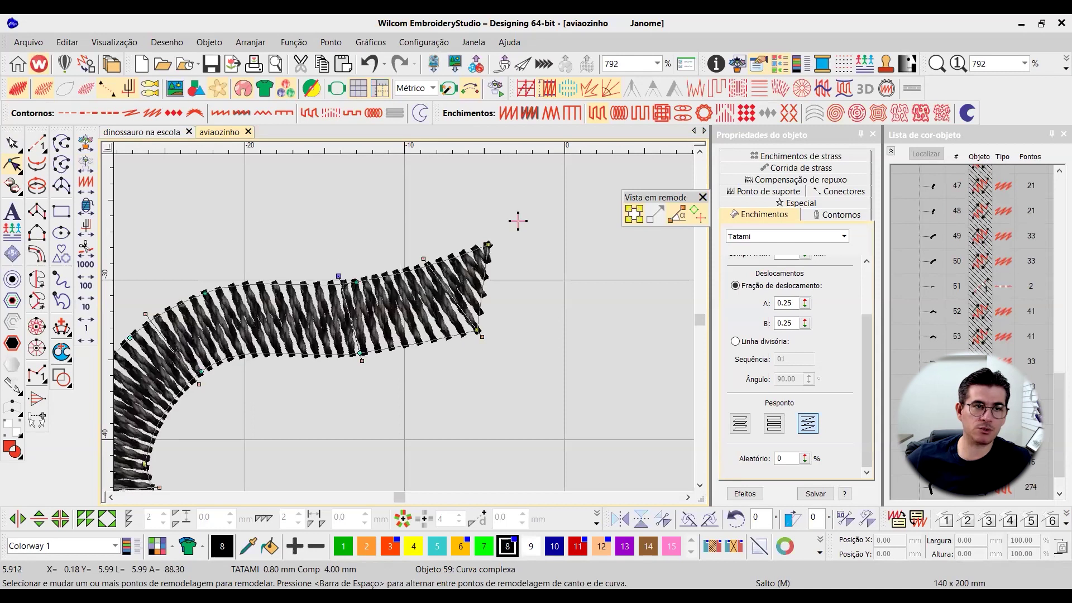
key("Escape")
left_click(548, 290)
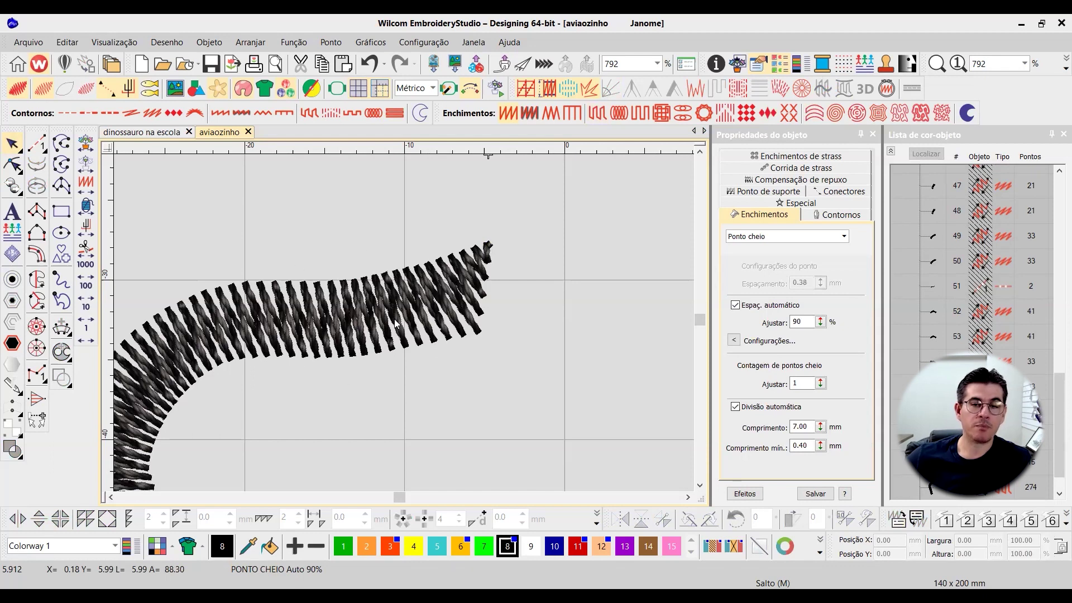
scroll(405, 326, "down", 2)
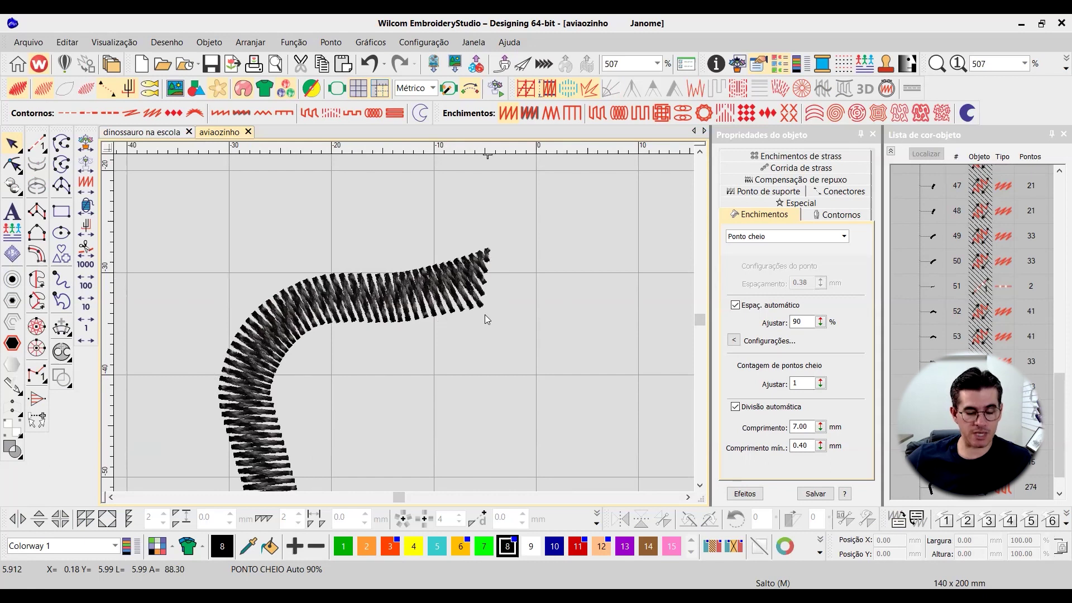
- Compare the strap's upper stitches before and after the angle change by repeatedly undoing and redoing it, keeping the change applied
left_click(500, 316)
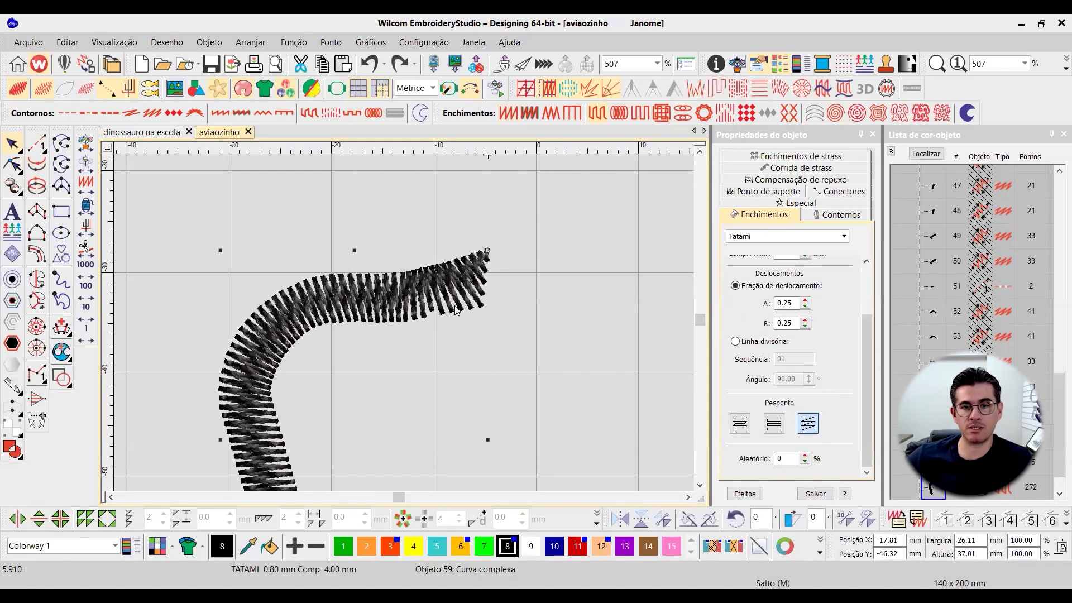
scroll(405, 325, "up", 2)
key("shift+r")
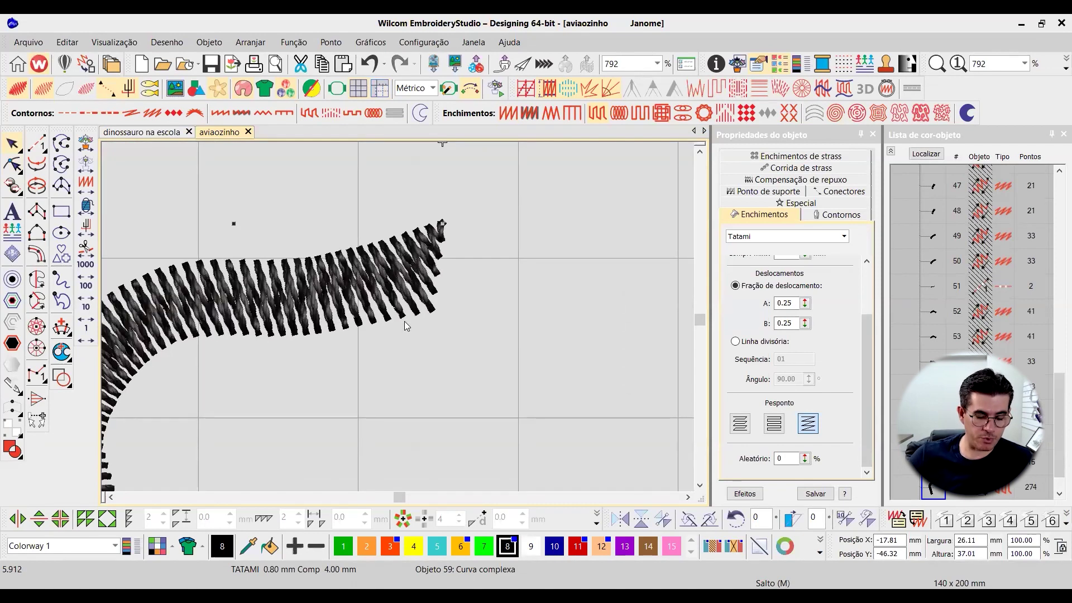
key("ctrl+z")
key("ctrl+y")
key("ctrl+z")
key("ctrl+y")
key("ctrl+z")
key("ctrl+y")
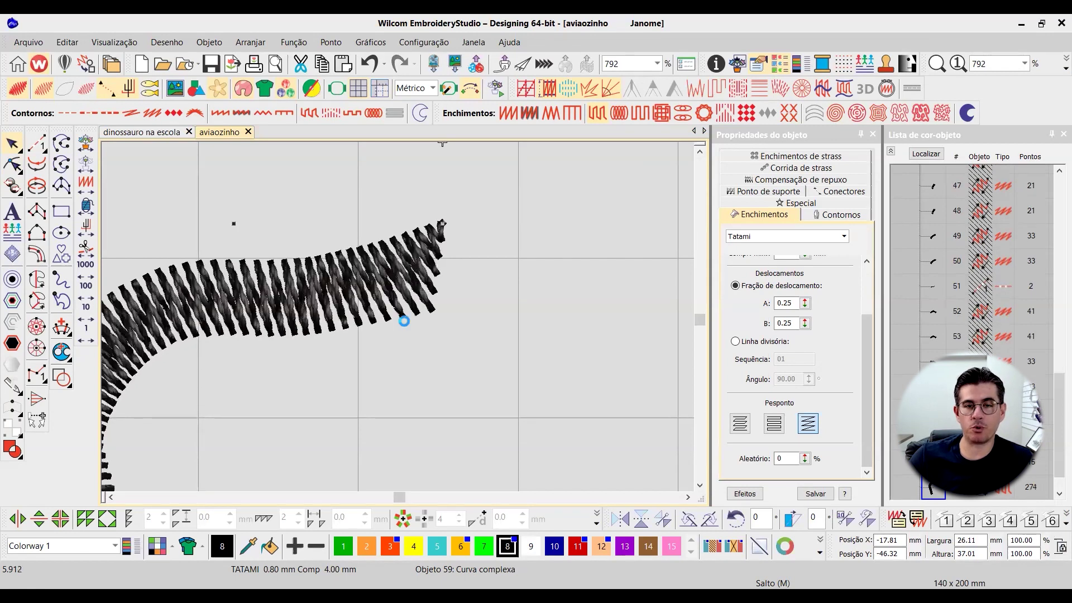
key("ctrl+z")
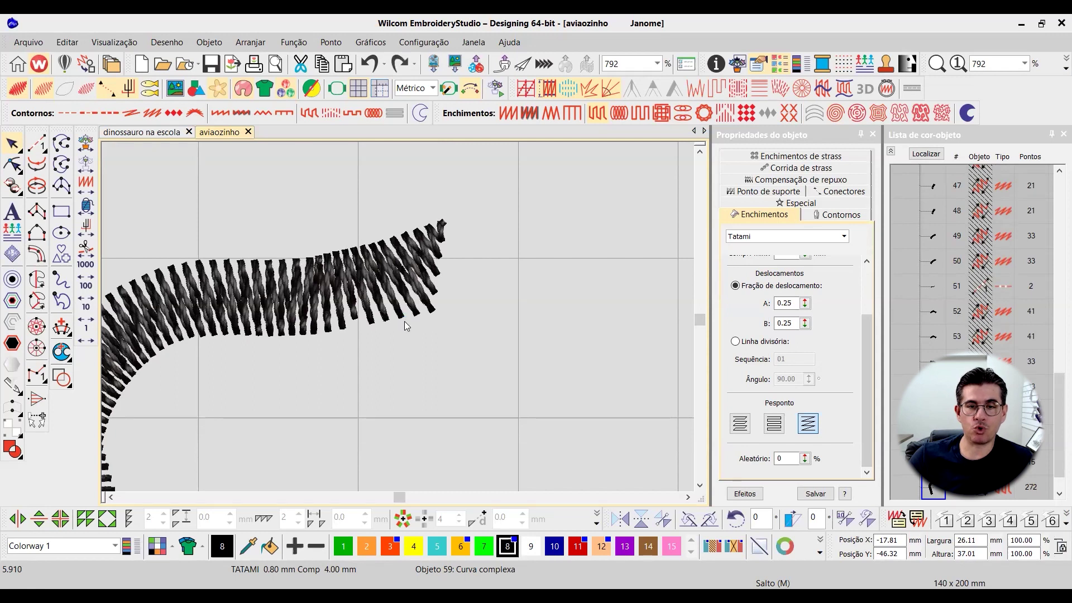
key("ctrl+y")
key("ctrl+z")
key("ctrl+y")
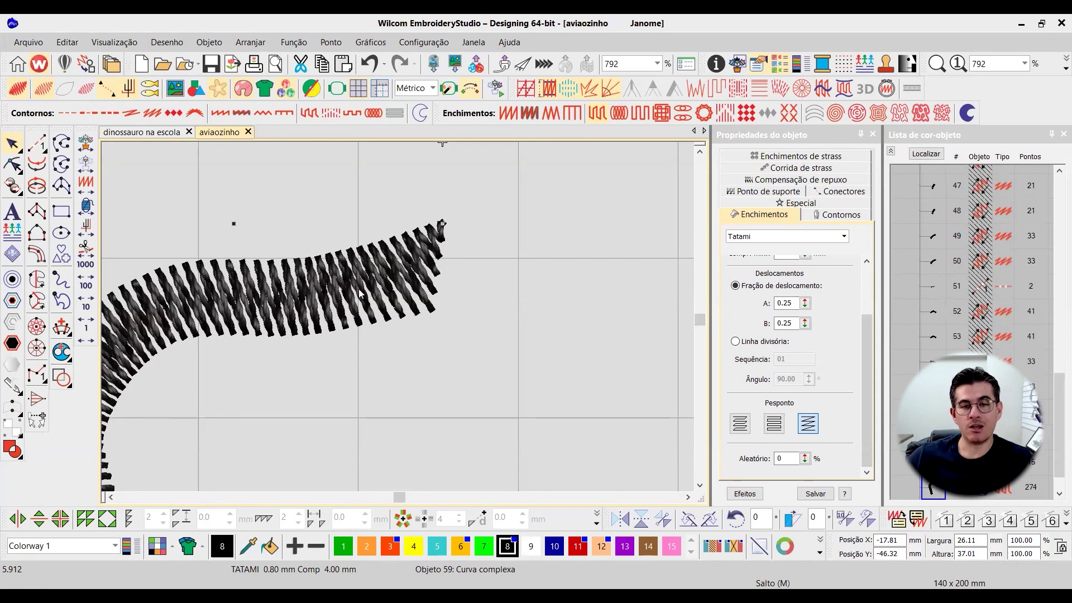
- Adjust the stitch angle line near the strap's lower end in Reshape mode
scroll(438, 306, "down", 1)
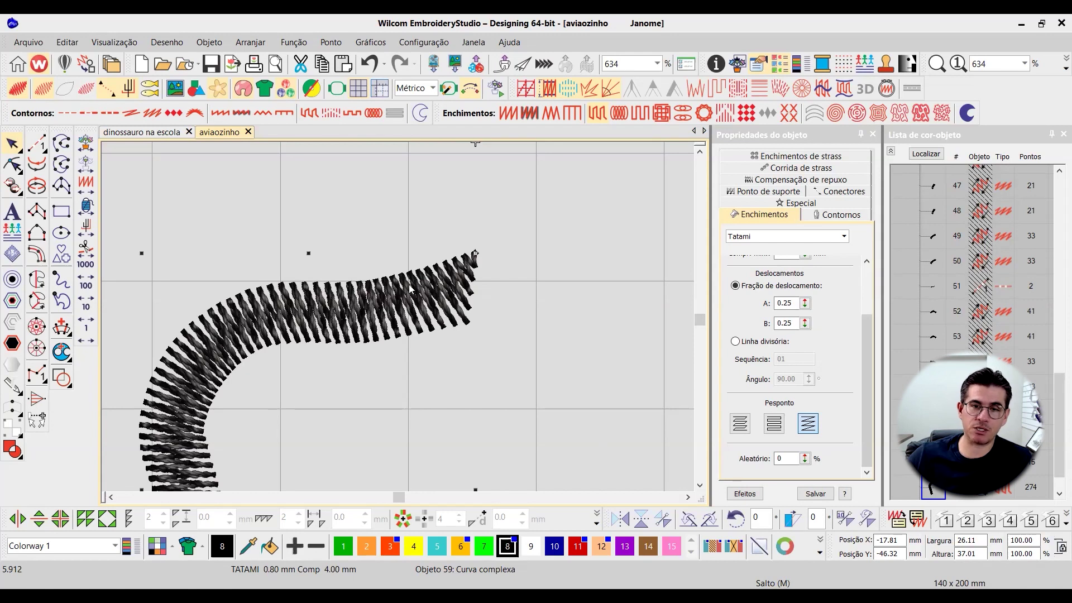
left_click(699, 486)
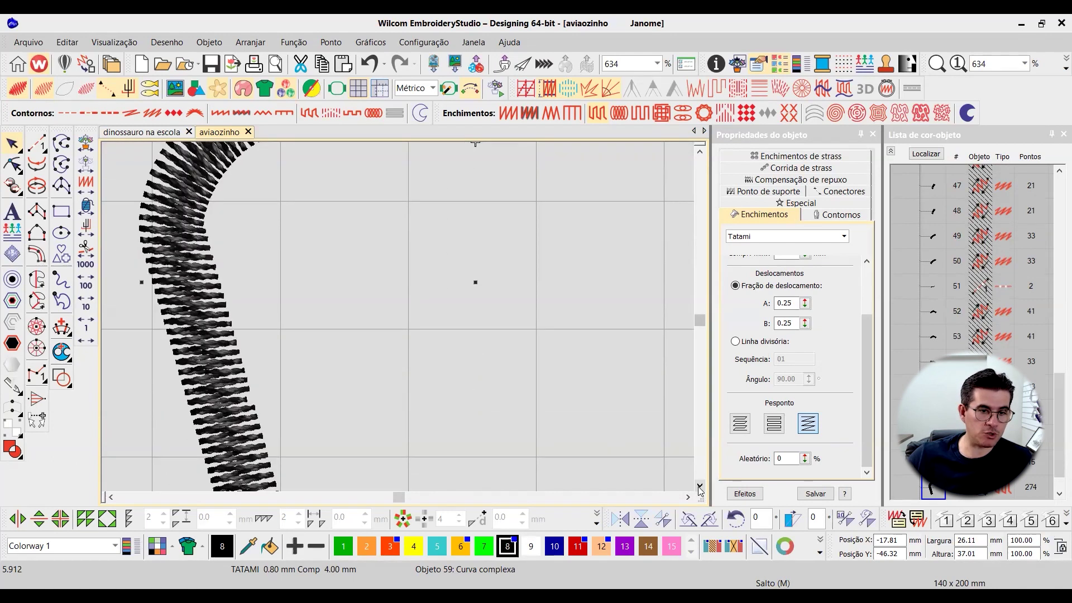
left_click(699, 487)
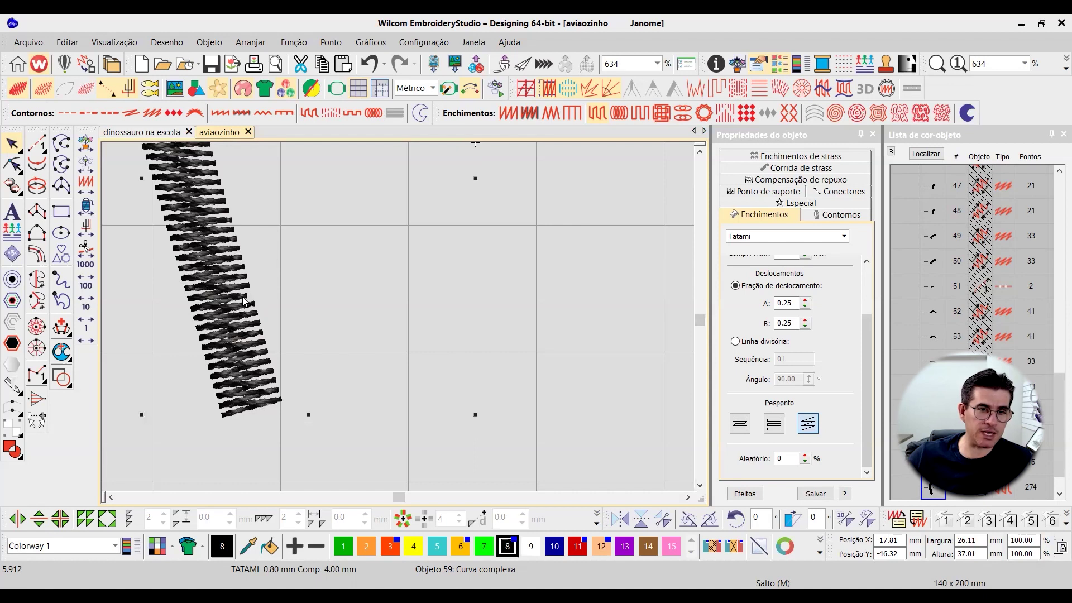
left_click(13, 166)
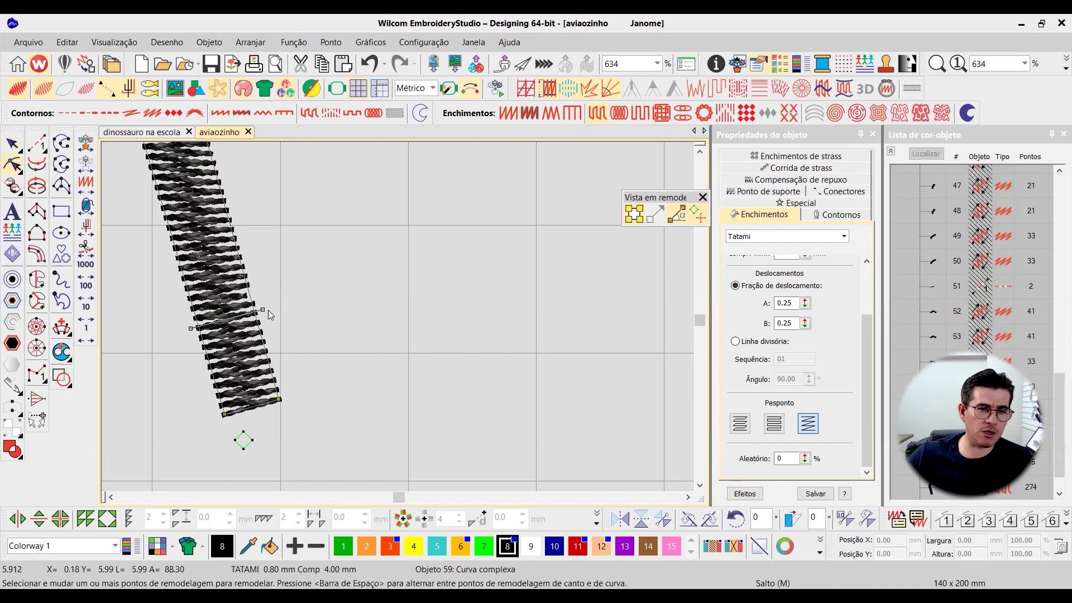
left_click(12, 144)
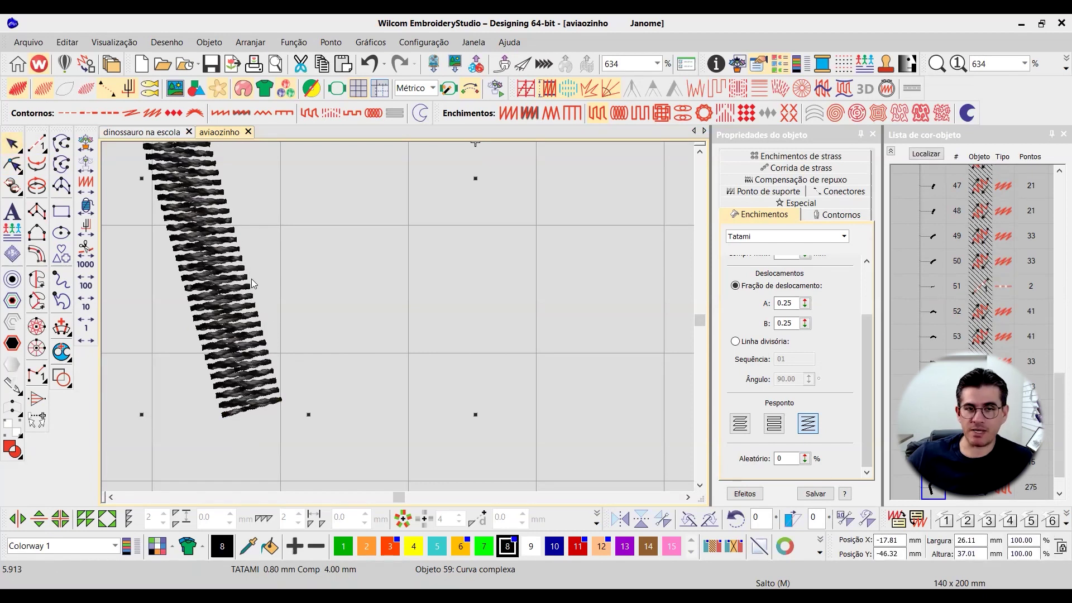
- Review the whole isolated strap, redisplay the full design, and examine how the strap's stitches lie over the backpack stripes
scroll(398, 321, "down", 2)
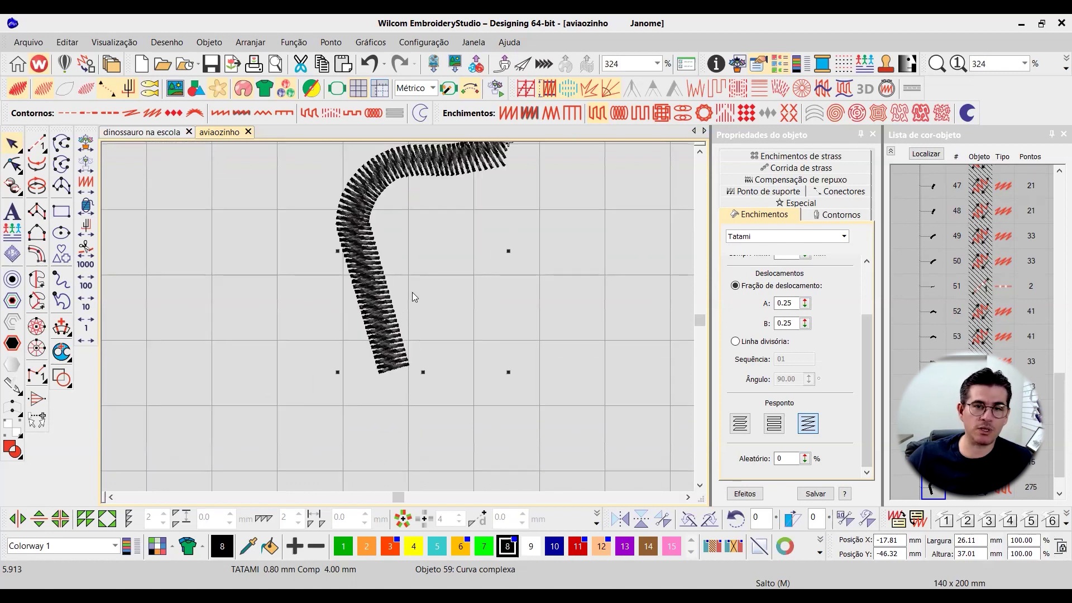
scroll(399, 321, "up", 2)
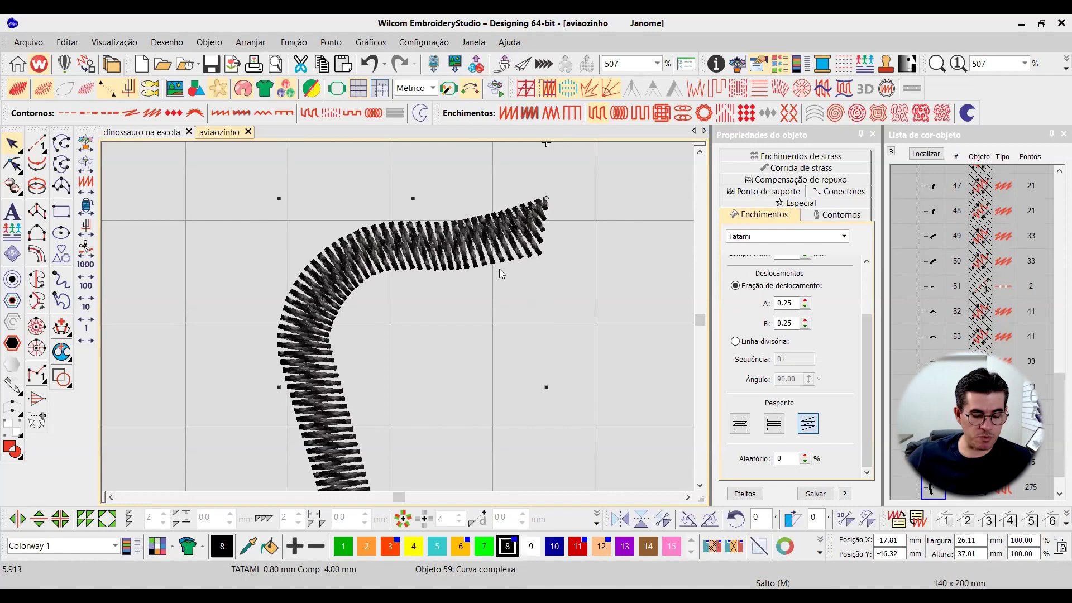
key("Escape")
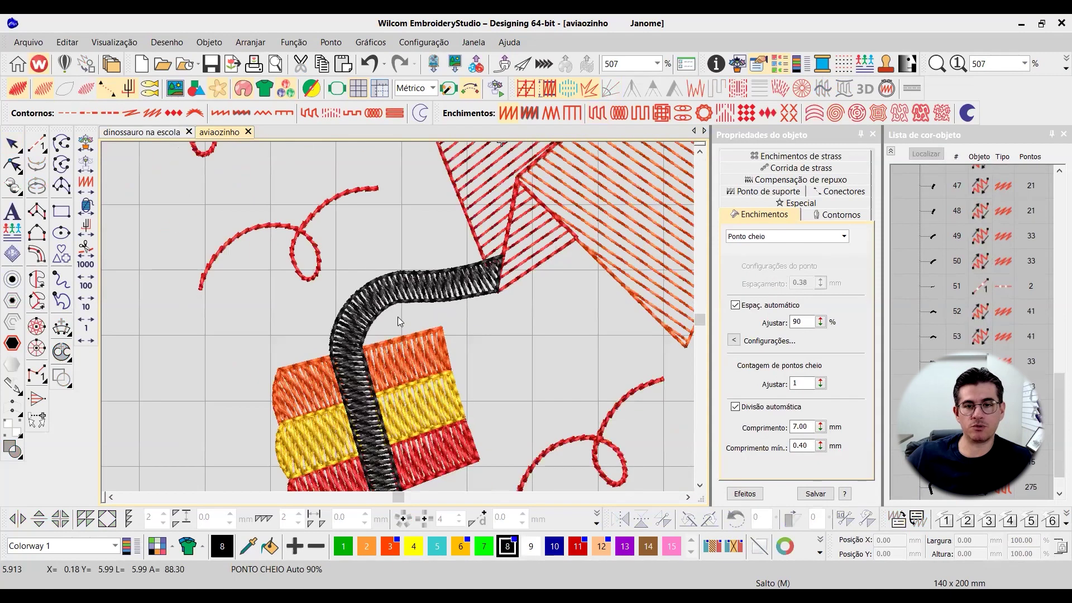
scroll(441, 306, "up", 1)
scroll(510, 276, "up", 1)
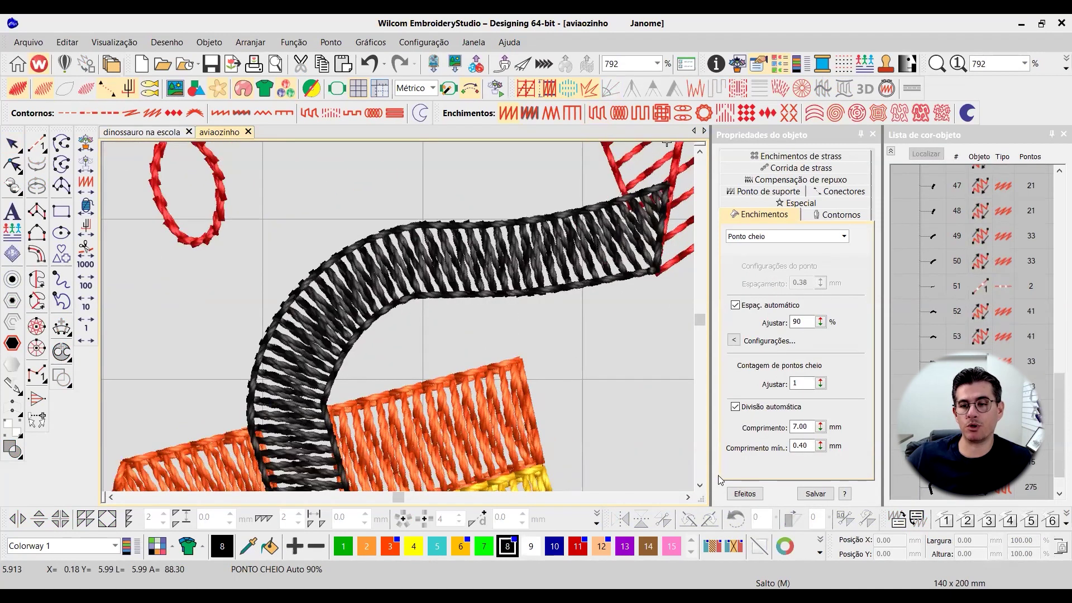
left_click(699, 485)
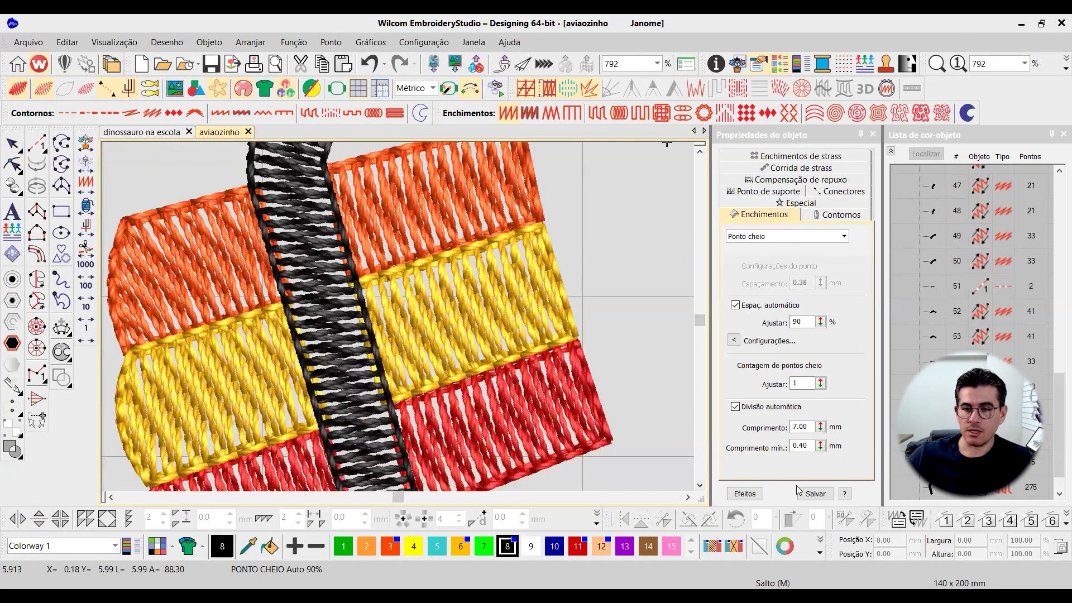
scroll(393, 317, "down", 1)
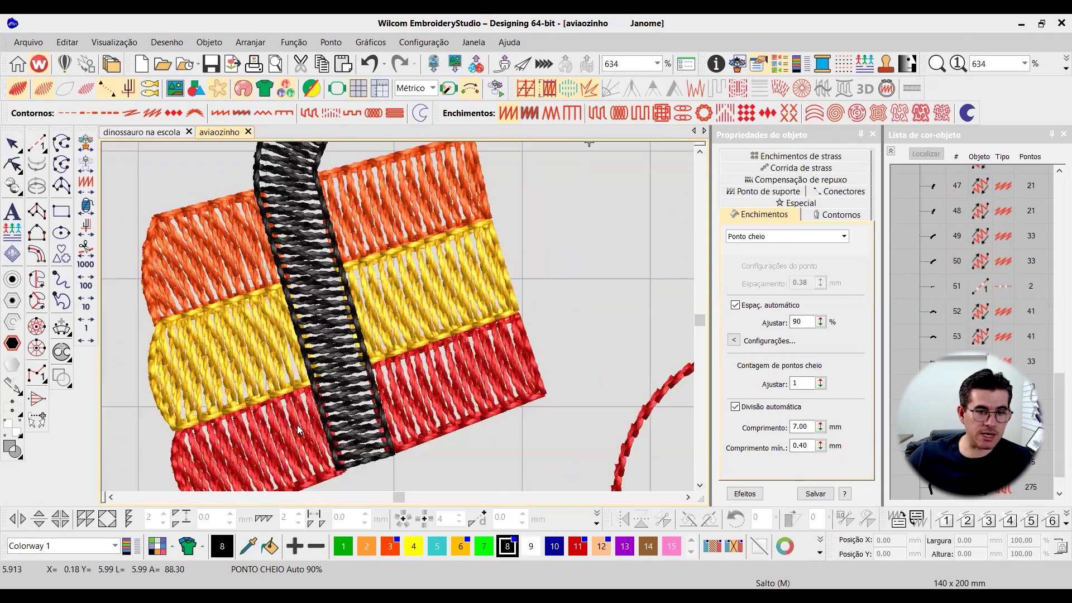
- Select the red stripe section left of the strap, examine its overlap at the strap's edge, and clear the selection
left_click(377, 409)
scroll(413, 290, "up", 1)
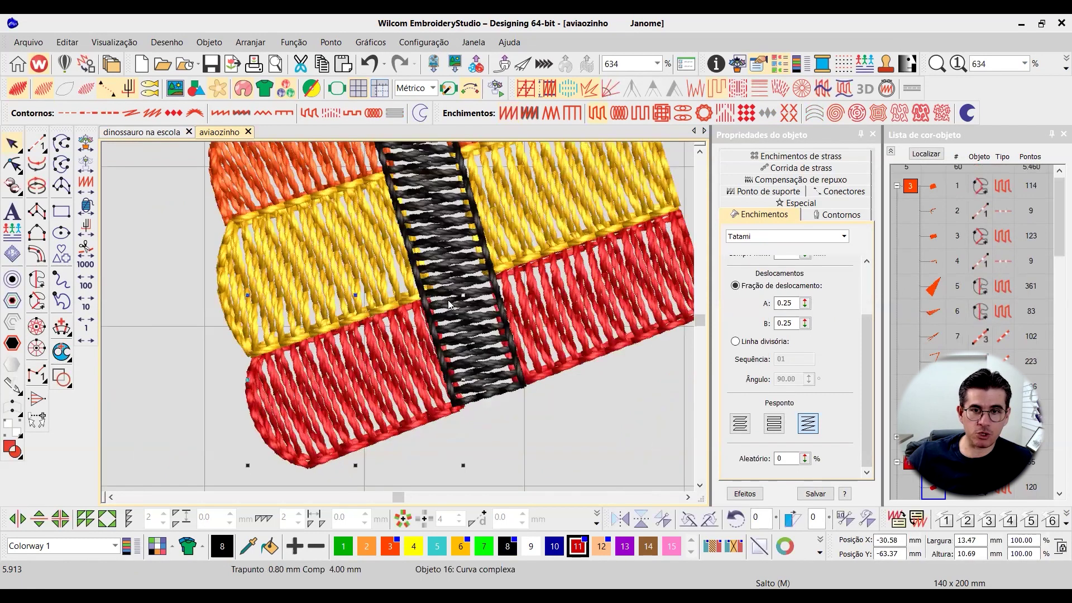
scroll(449, 304, "up", 2)
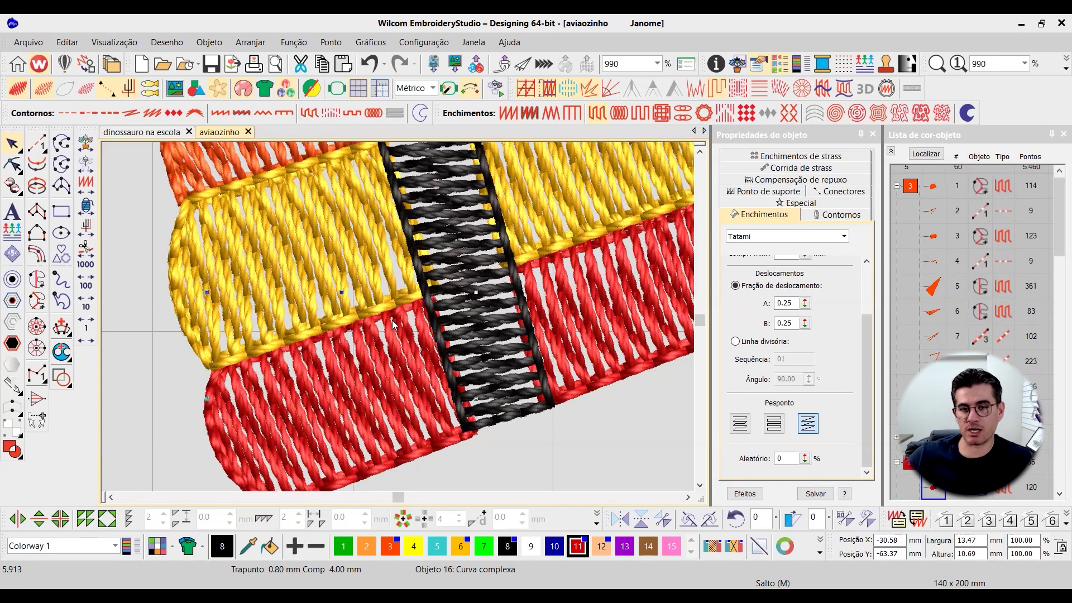
scroll(393, 323, "down", 1)
scroll(358, 324, "up", 1)
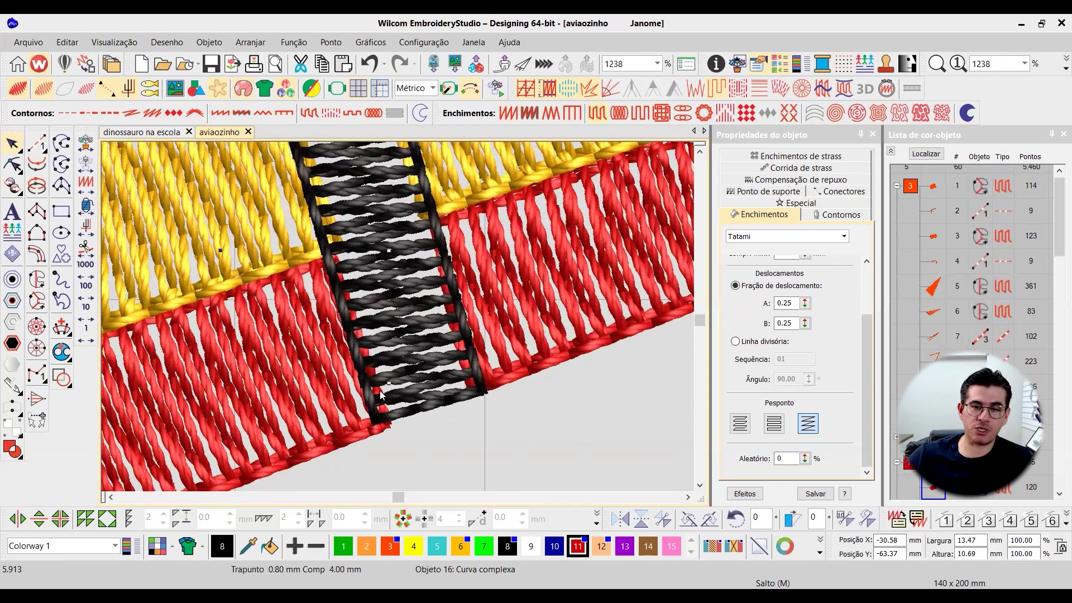
scroll(399, 303, "down", 1)
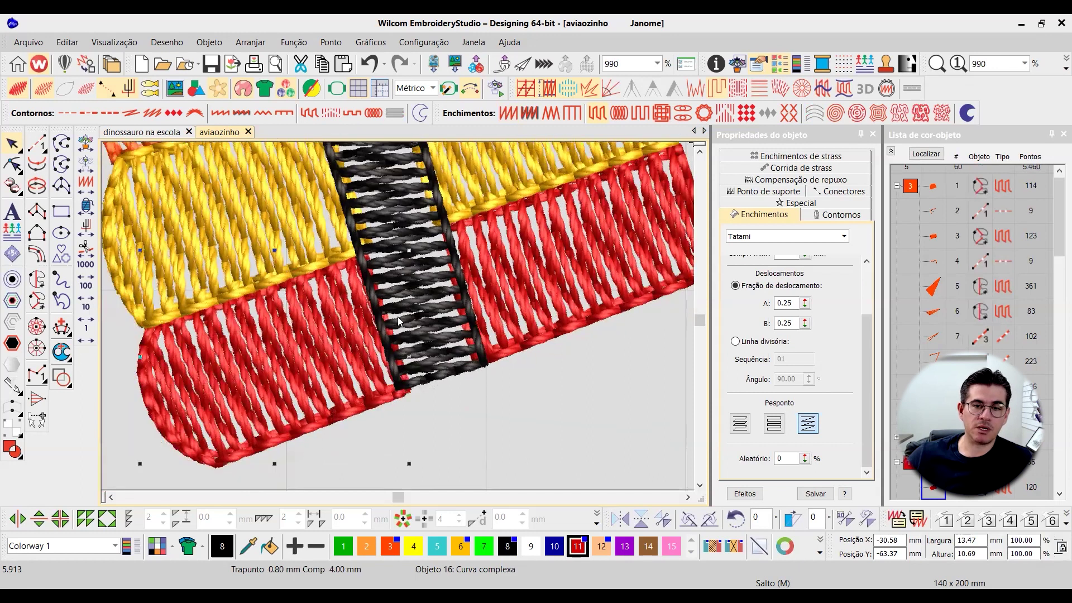
scroll(398, 321, "down", 2)
key("Escape")
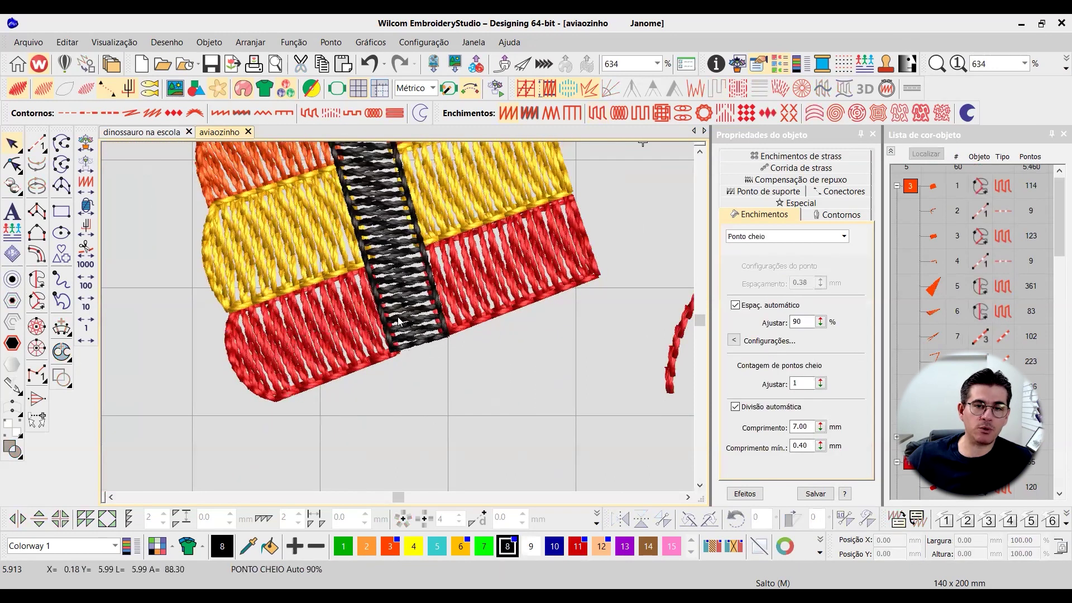
- Select the six backpack stripe objects left of the strap and shift them 0.35 mm to the left
scroll(380, 319, "up", 2)
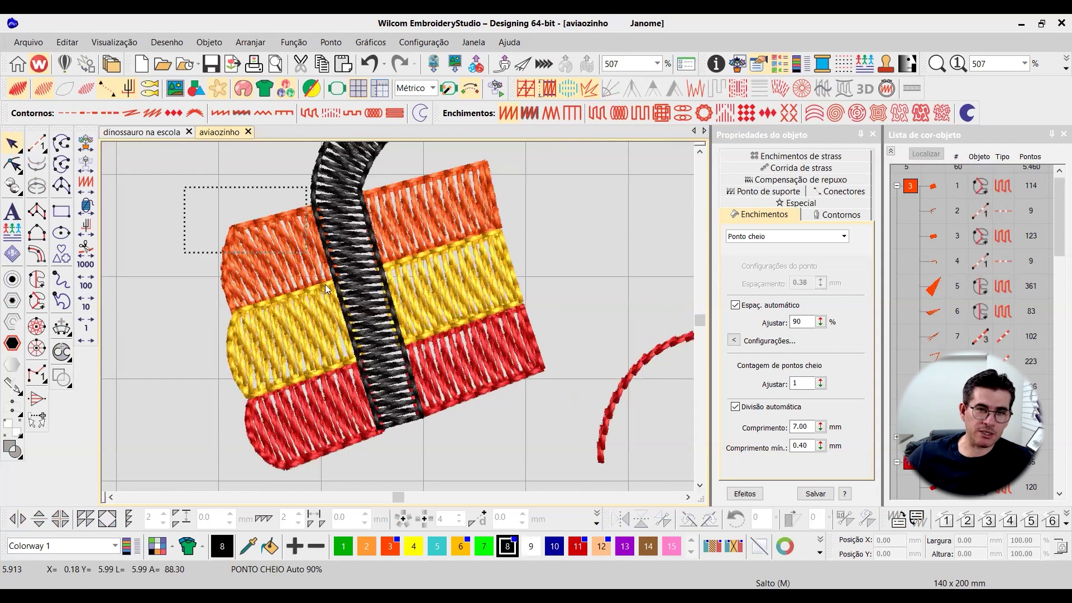
left_click_drag(372, 467, 404, 413)
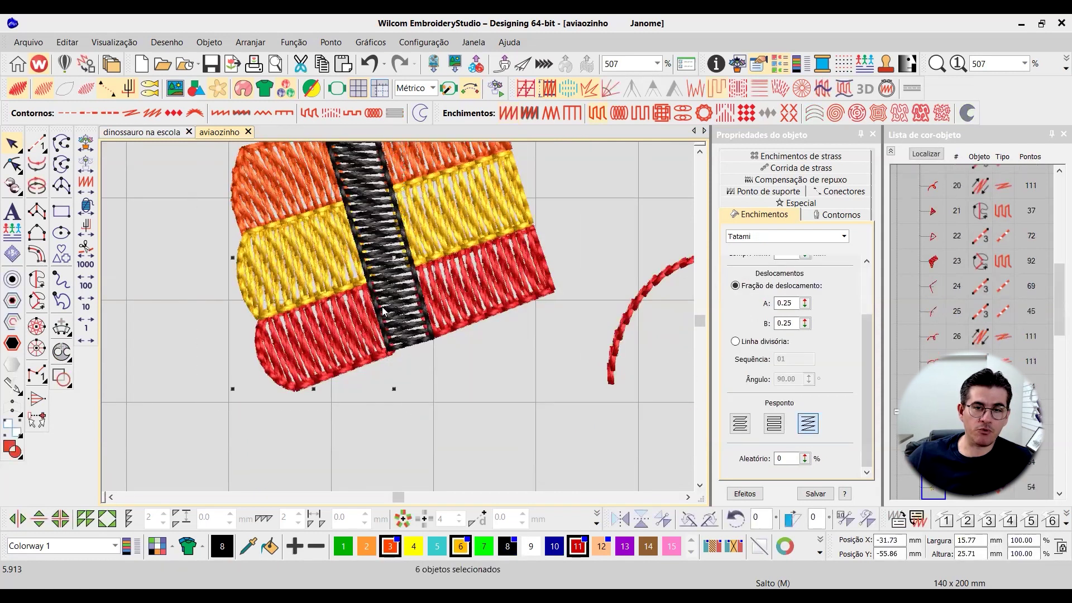
scroll(376, 304, "up", 2)
key("Left")
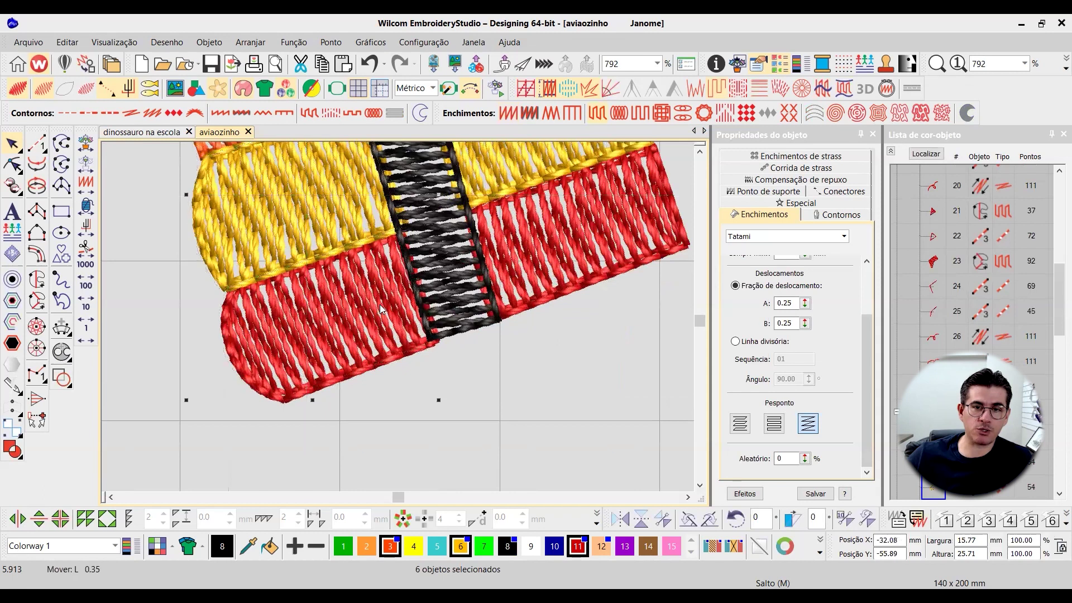
- Examine where the orange, yellow and red stripe sections left of the strap meet the black strap's edge
scroll(401, 337, "down", 1)
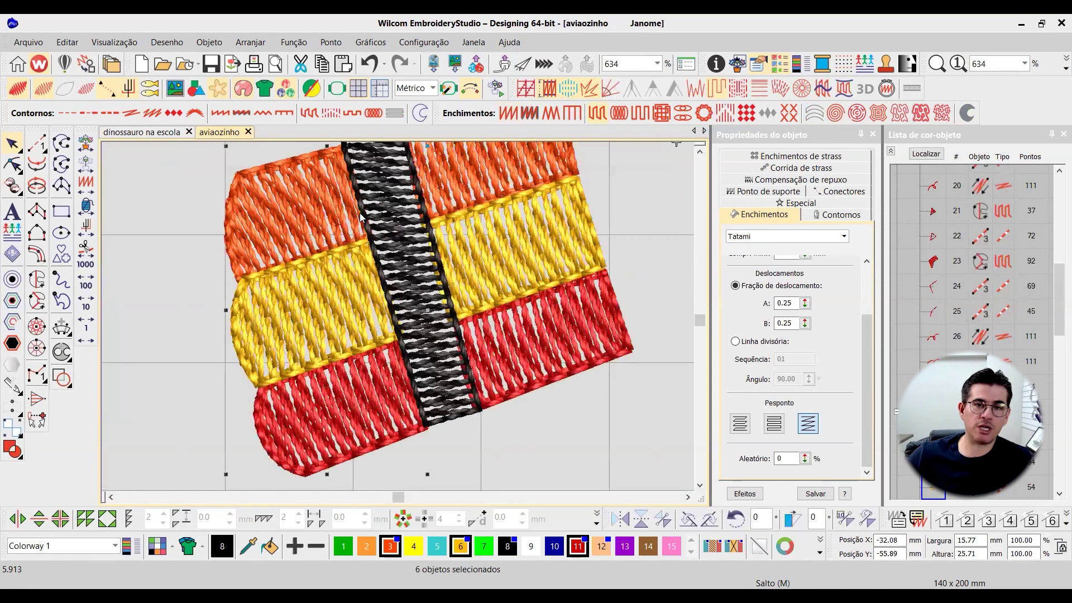
scroll(360, 216, "up", 5)
scroll(399, 321, "down", 4)
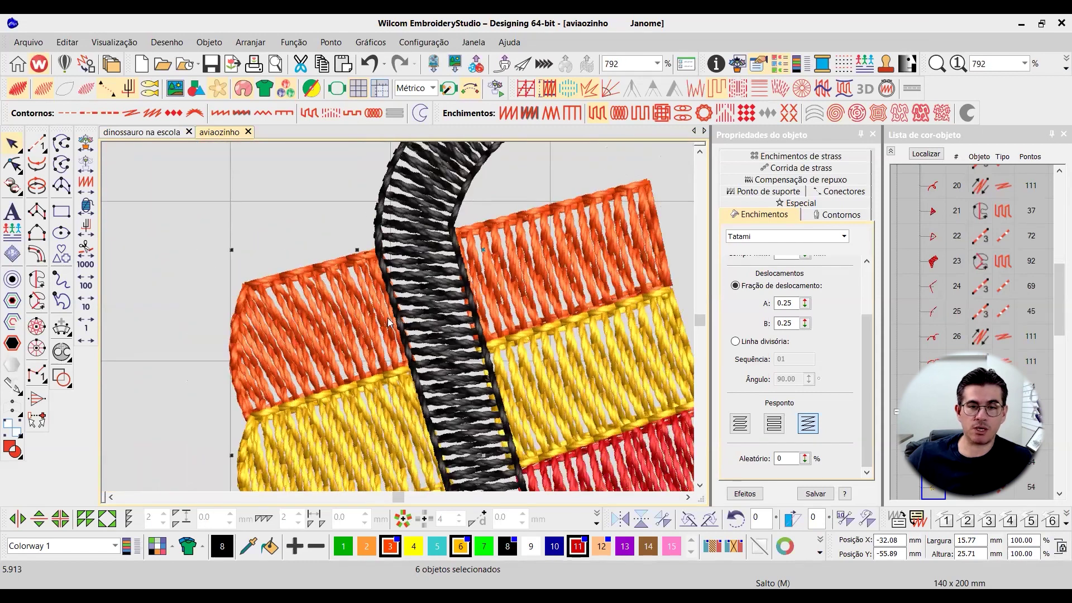
scroll(392, 323, "down", 3)
scroll(331, 363, "up", 2)
scroll(368, 354, "up", 1)
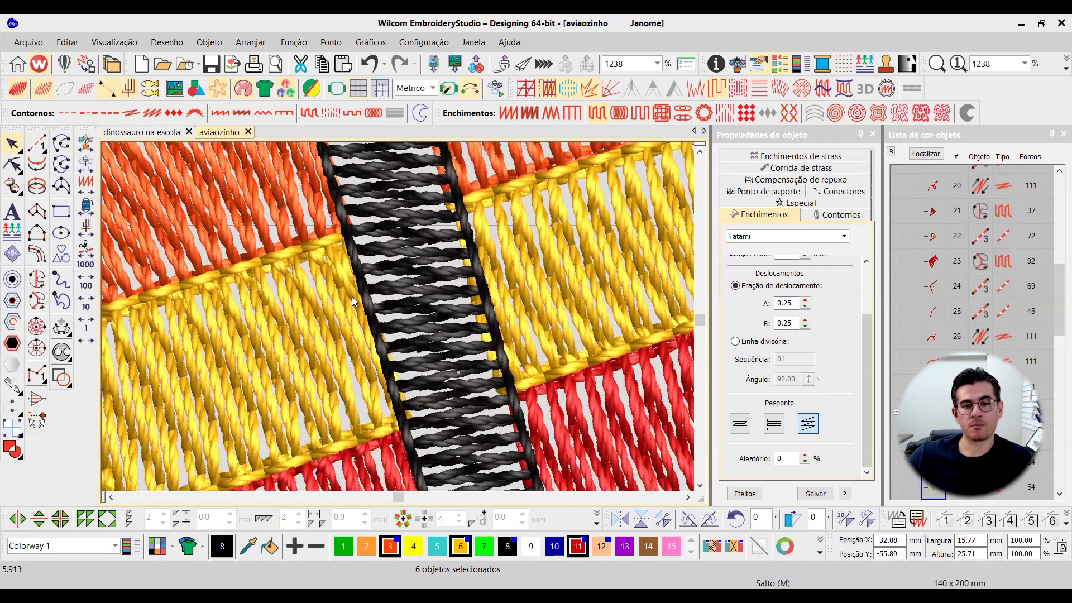
left_click(21, 169)
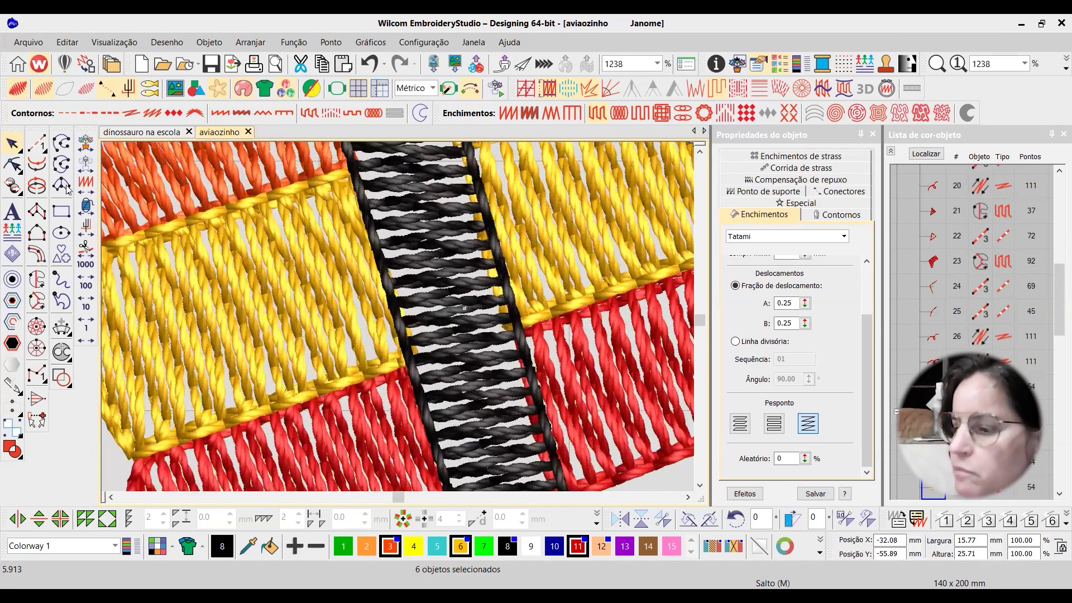
- Reshape the left yellow stripe section by shifting its lower corner beside the strap slightly outward, and review the overlap
left_click_drag(416, 359, 409, 360)
key("Escape")
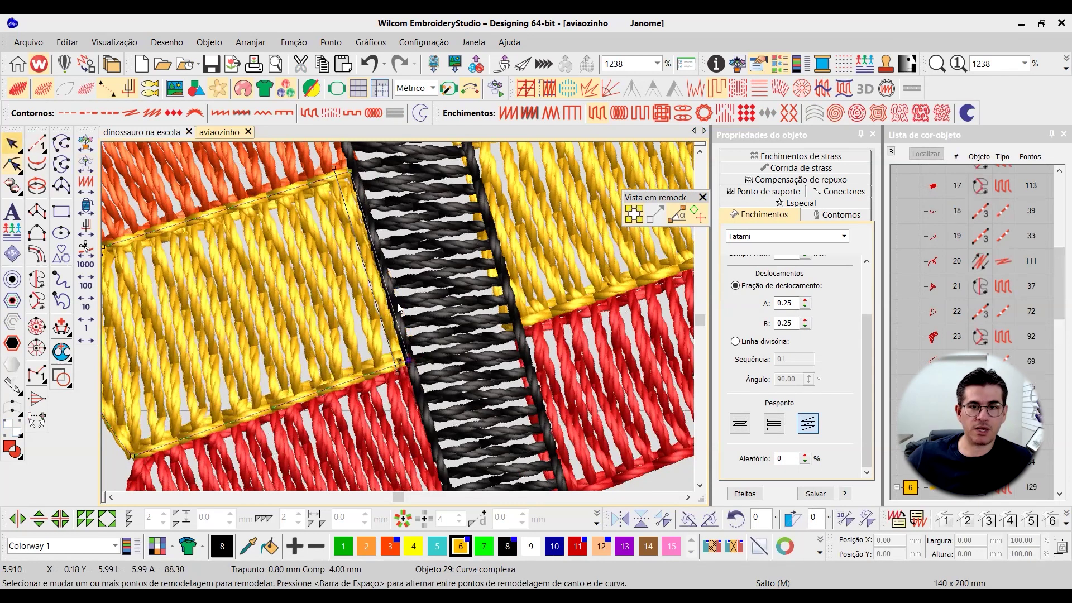
scroll(398, 319, "down", 3)
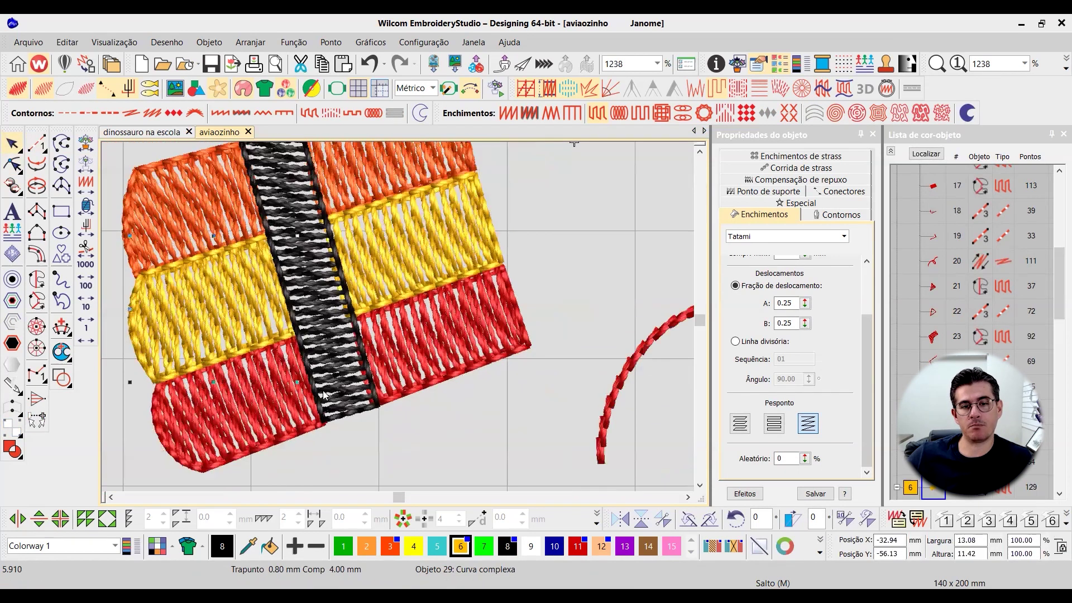
scroll(409, 308, "down", 3)
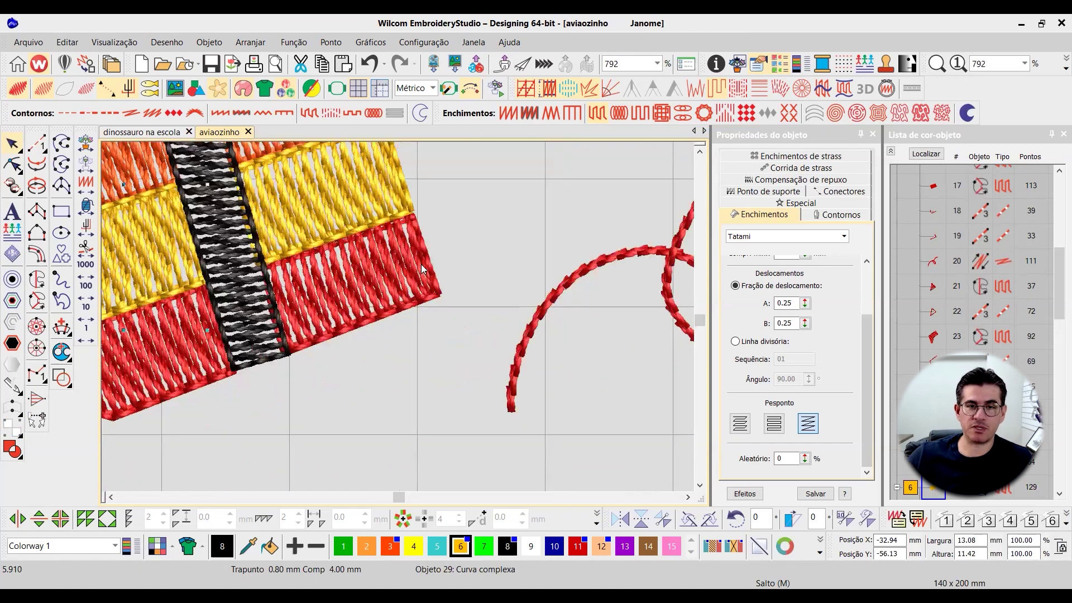
scroll(399, 316, "up", 3)
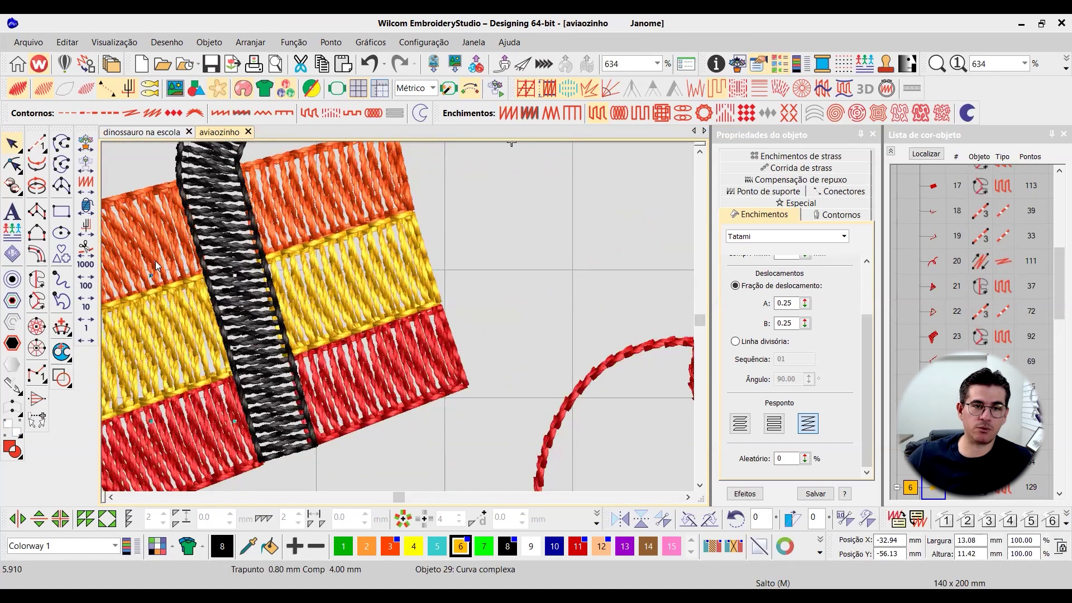
scroll(418, 286, "down", 2)
- Select the six backpack stripe objects right of the strap, shift them about 0.29 mm to the right, and clear the selection
left_click_drag(461, 206, 325, 292)
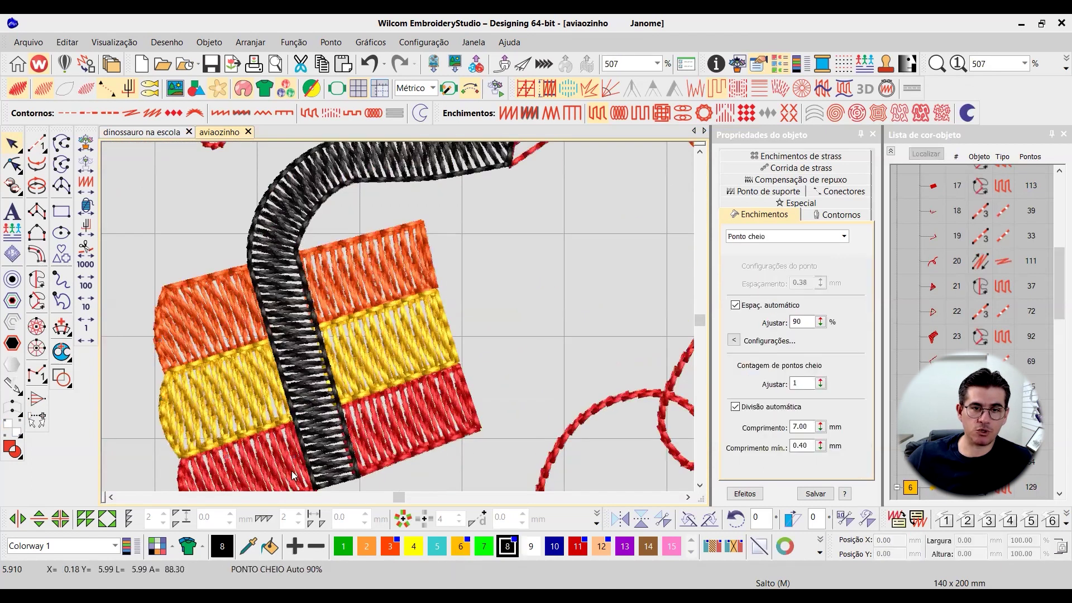
scroll(373, 417, "up", 1)
left_click(552, 408)
left_click_drag(642, 474, 409, 295)
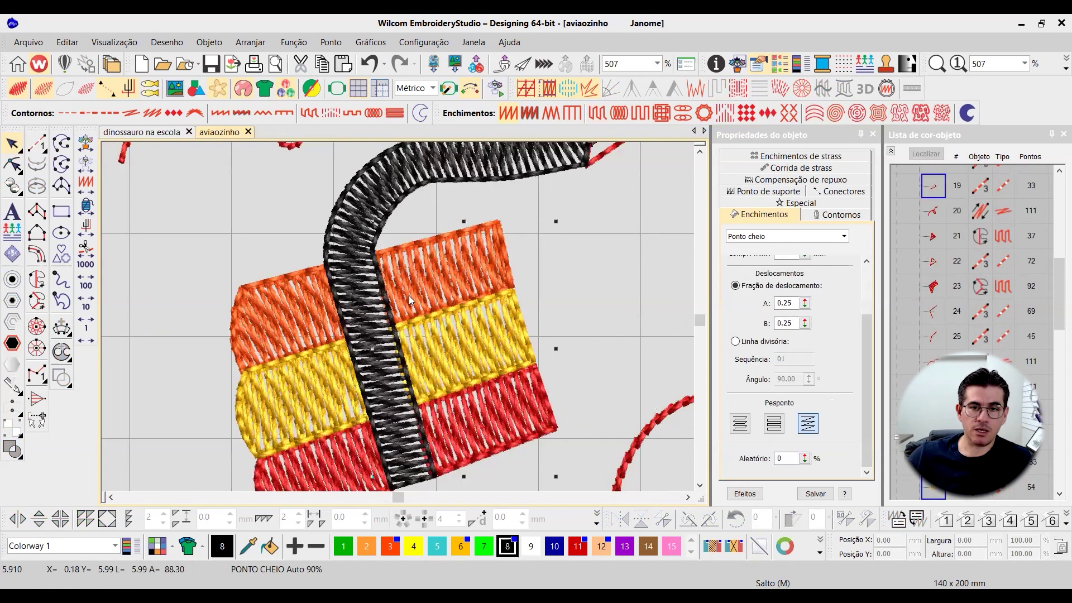
scroll(398, 323, "up", 2)
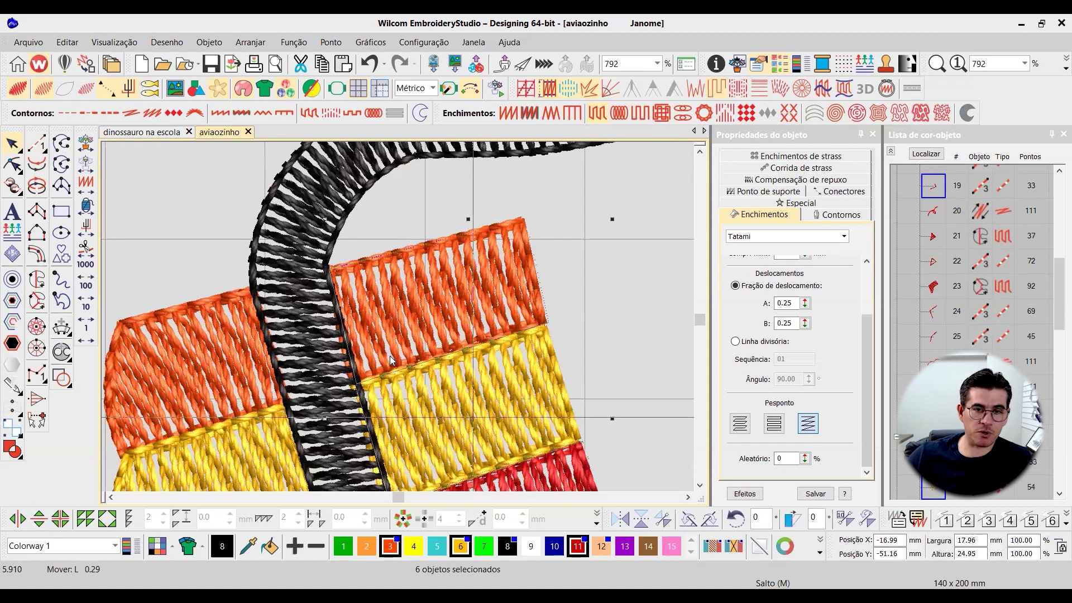
left_click_drag(390, 360, 391, 360)
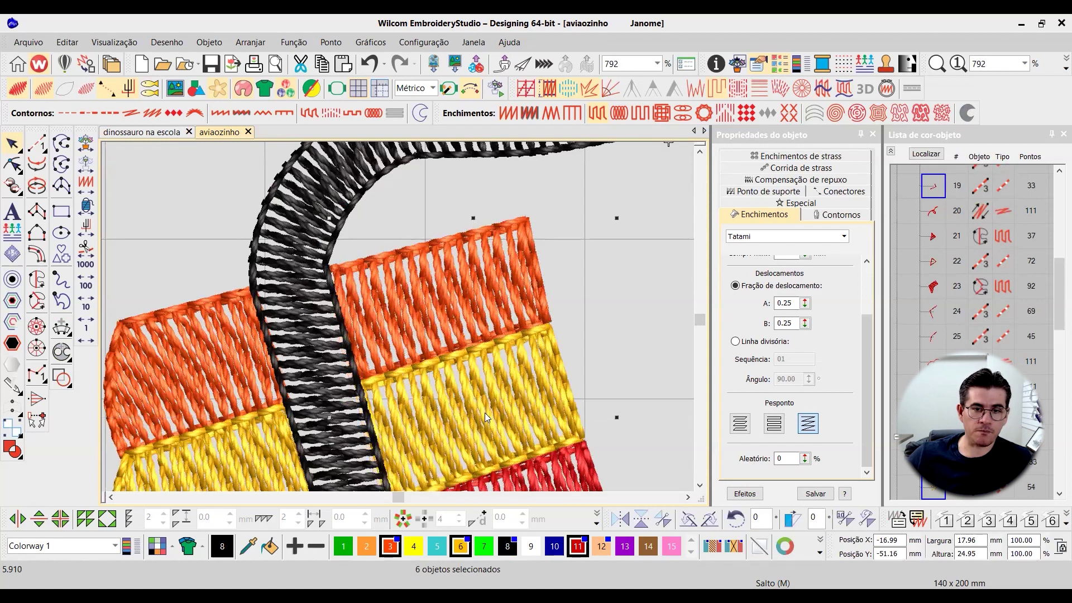
left_click(700, 485)
left_click(700, 485)
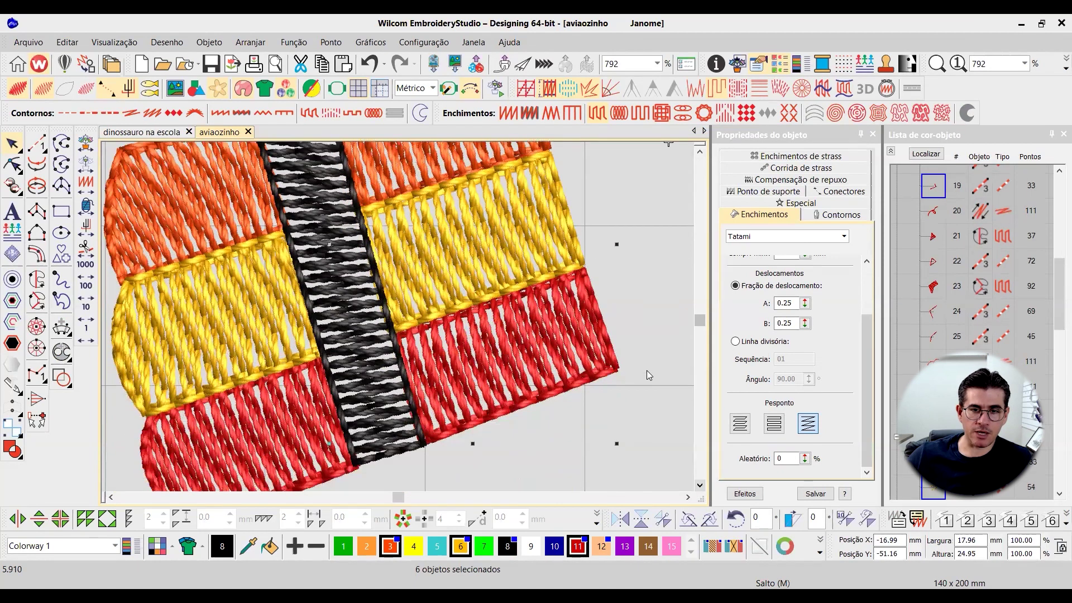
left_click(646, 370)
- Reshape the red stripe section right of the strap by shifting its lower corner at the strap's edge slightly to the right
scroll(525, 351, "up", 3)
scroll(397, 316, "down", 4)
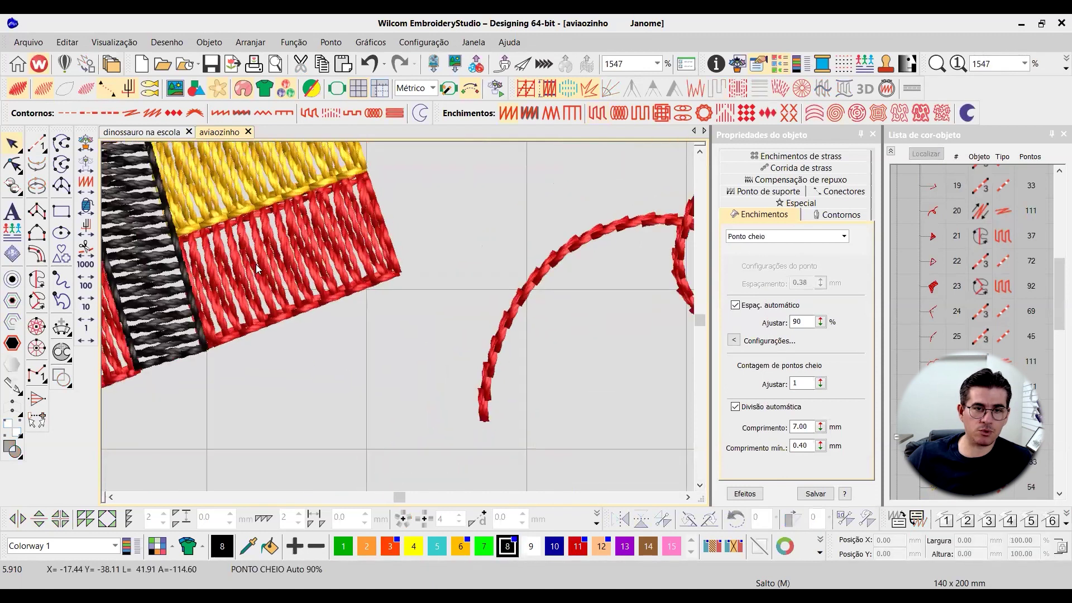
scroll(245, 274, "up", 3)
left_click(398, 450)
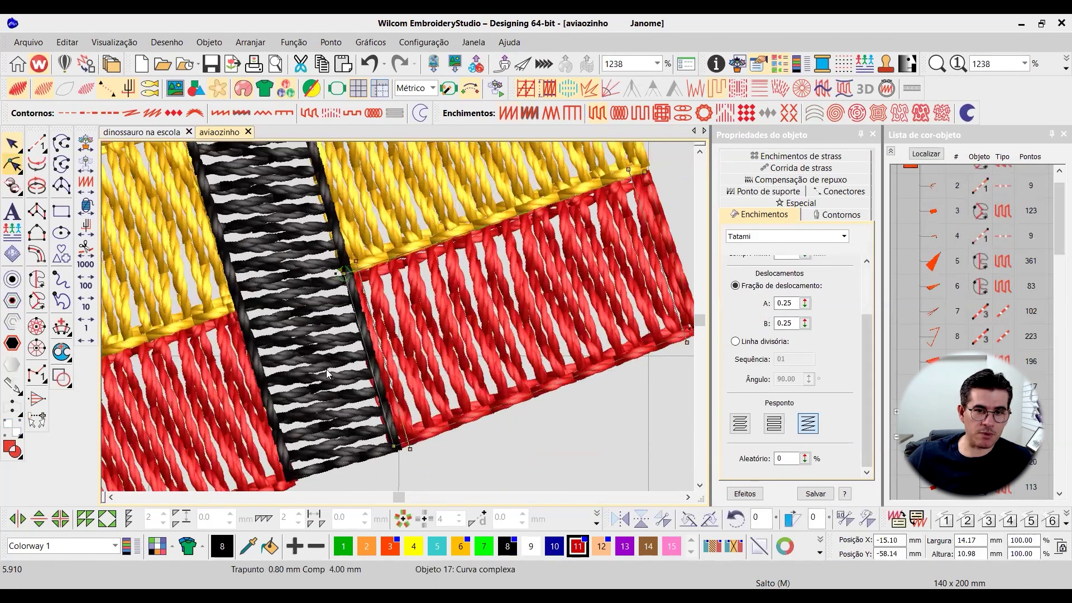
key("h")
left_click_drag(397, 444, 400, 446)
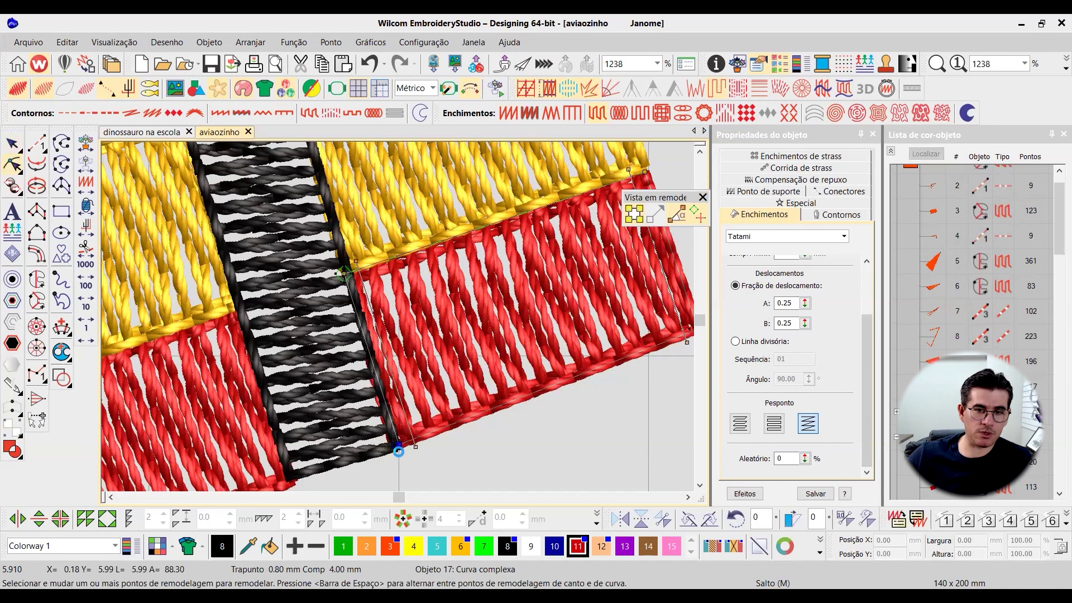
- Reshape the strap-side edge of the right yellow stripe section, narrowing it slightly to the right, and review the whole backpack
left_click(700, 151)
left_click(700, 150)
left_click(700, 151)
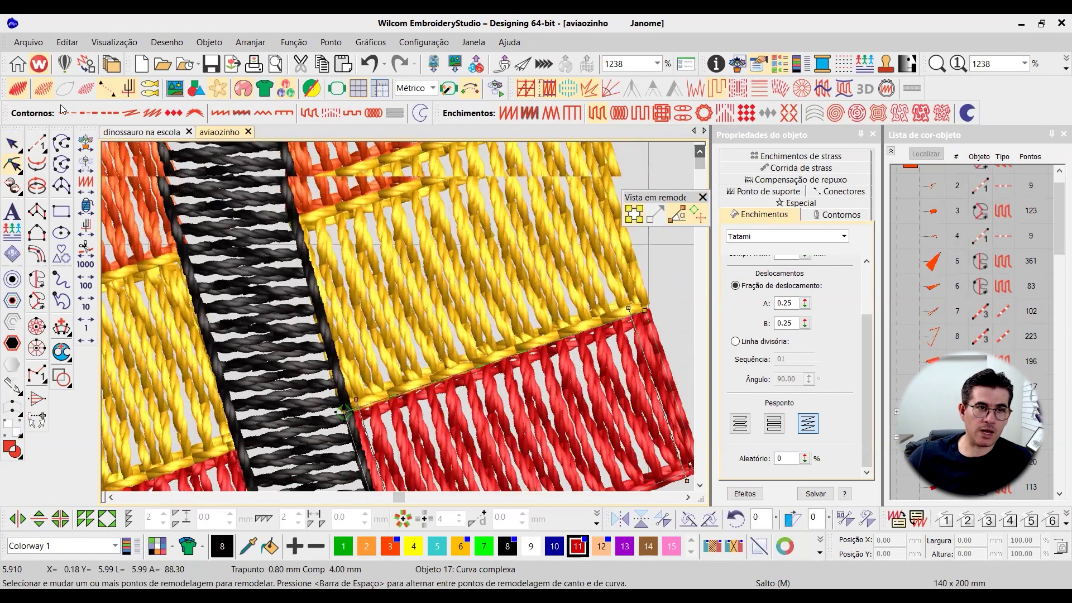
left_click(12, 144)
left_click(12, 165)
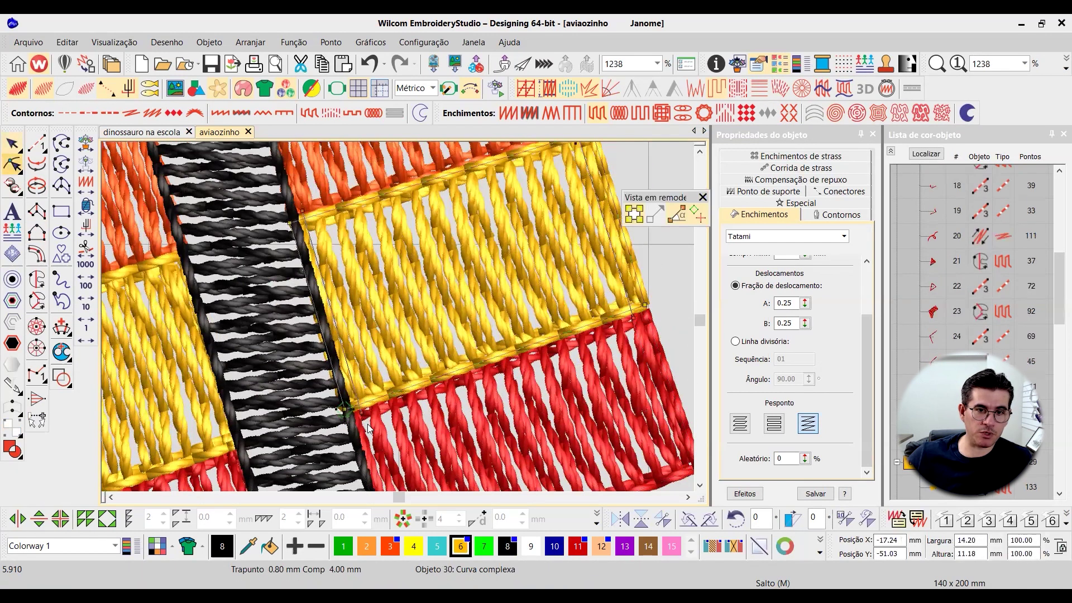
left_click(346, 409)
left_click_drag(290, 223, 294, 223)
left_click(12, 146)
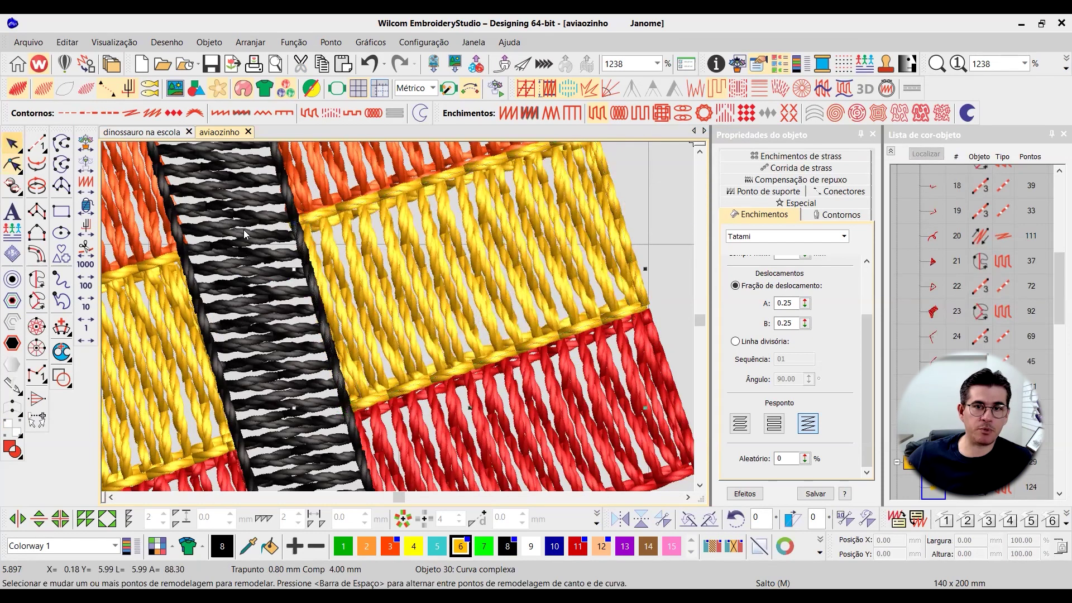
scroll(399, 316, "down", 2)
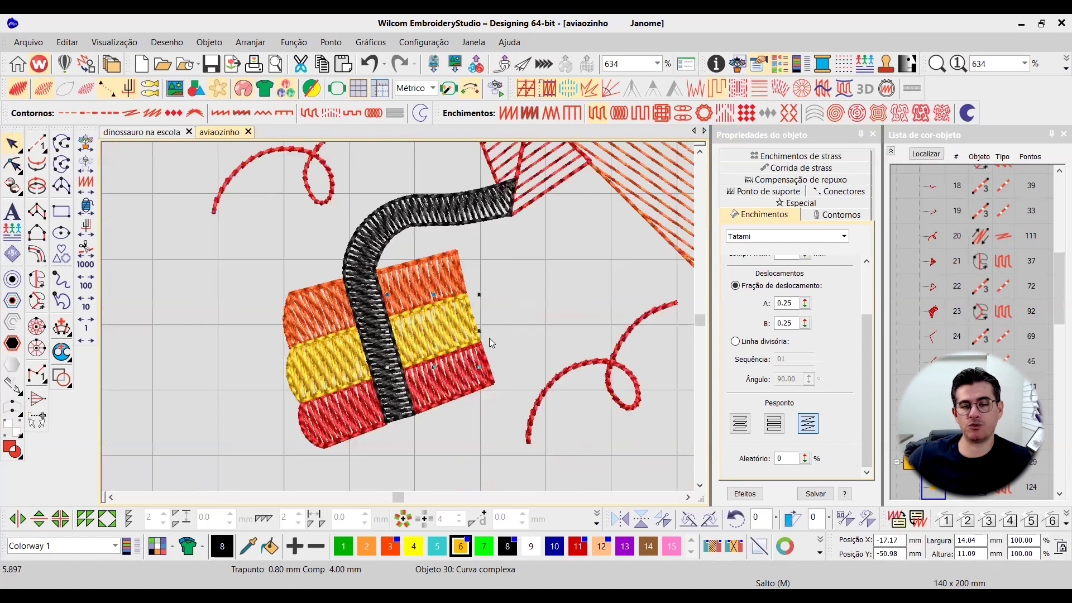
left_click(528, 297)
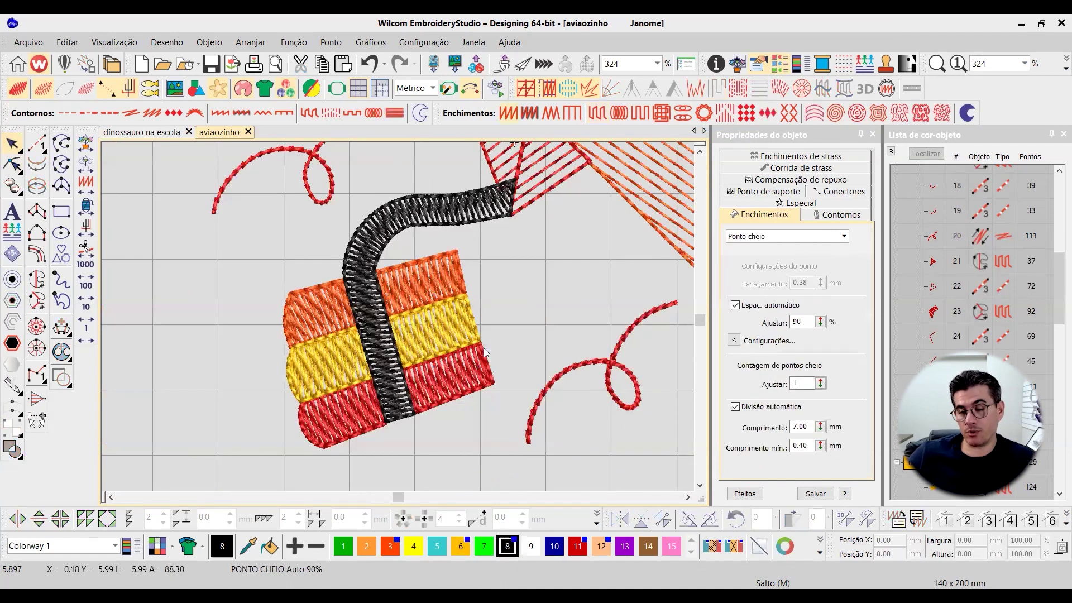
- Examine the outline nodes, stitch angle lines and stitch direction of the orange stripe section left of the strap
scroll(415, 336, "up", 2)
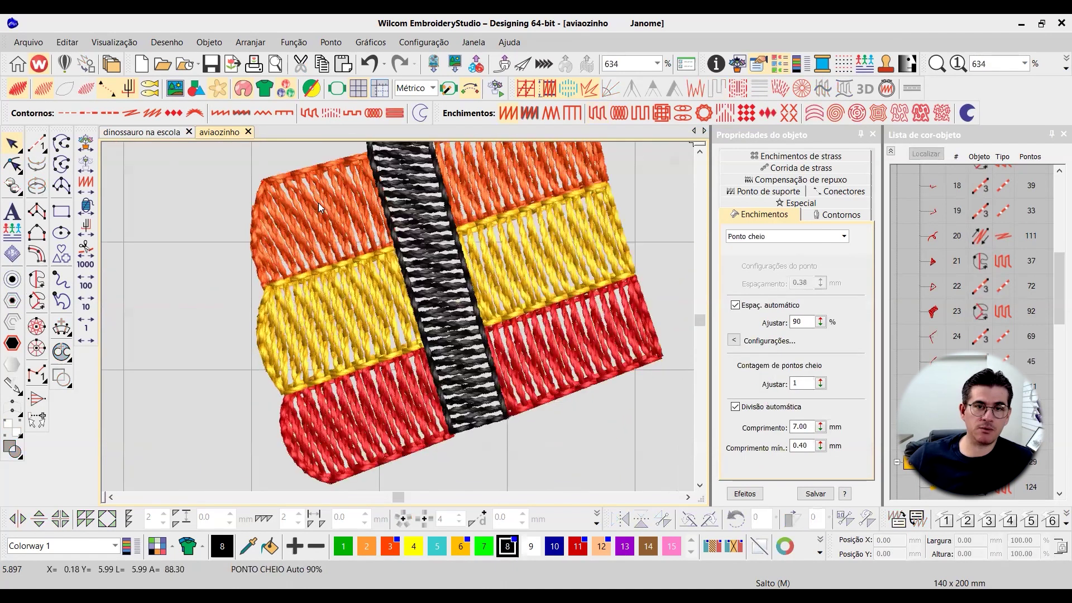
left_click(320, 184)
key("h")
left_click(699, 151)
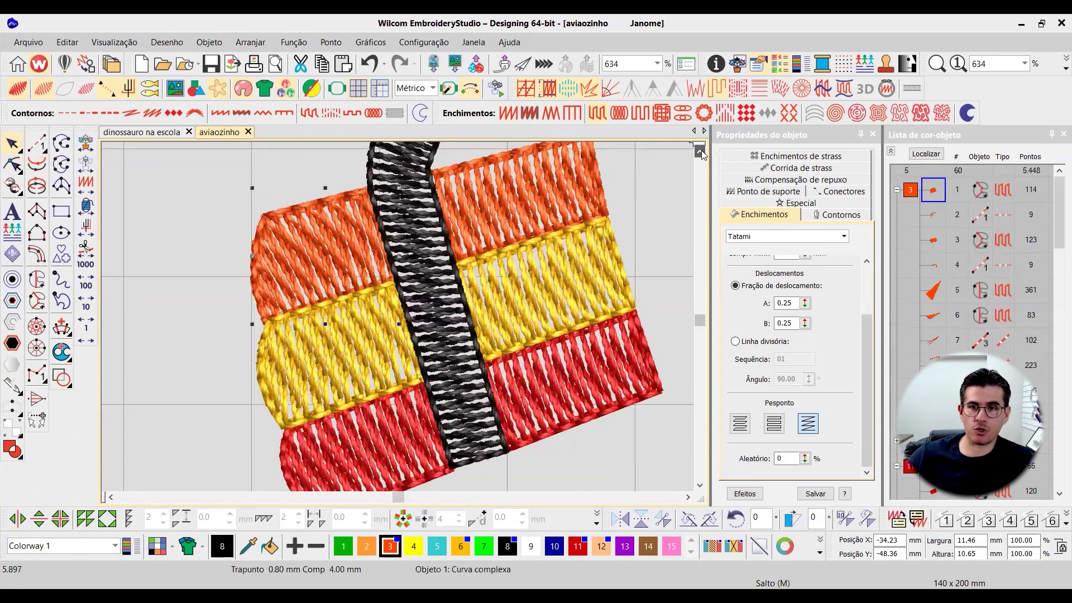
left_click(699, 150)
left_click(13, 164)
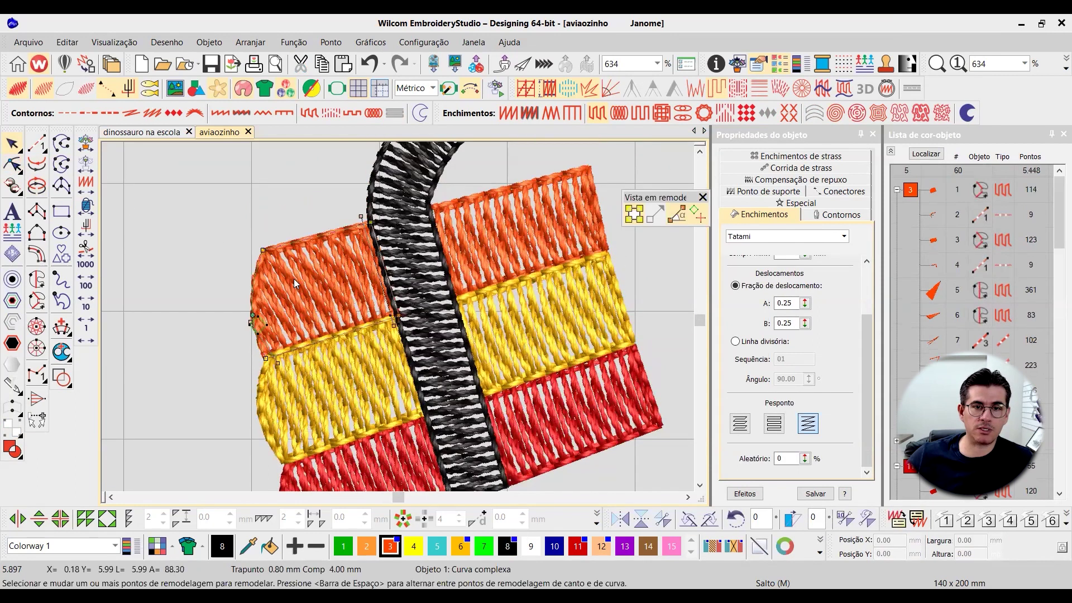
left_click(13, 144)
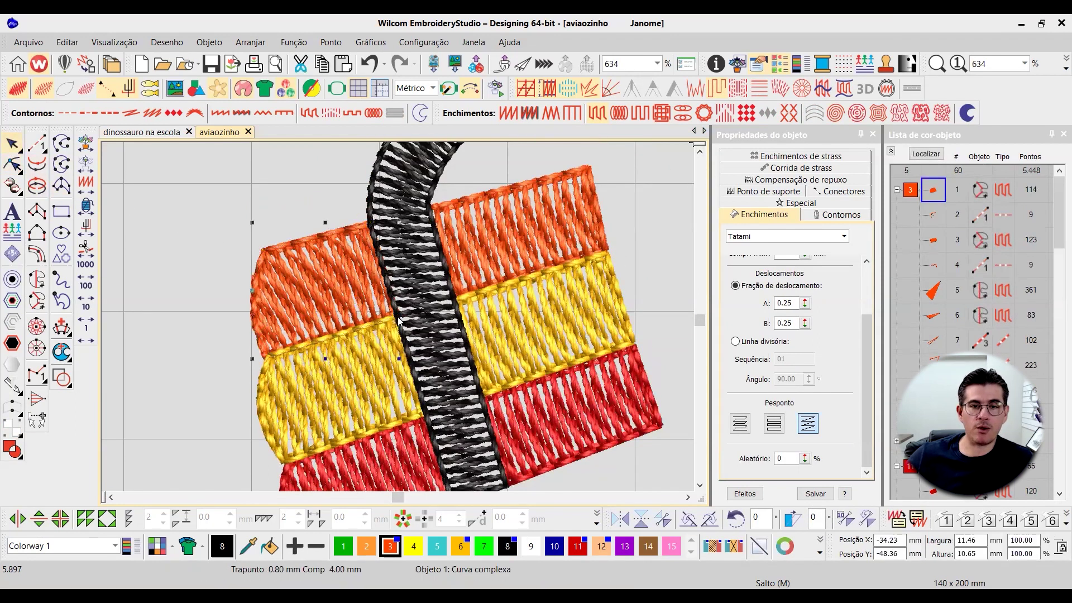
scroll(422, 304, "up", 2)
scroll(423, 304, "down", 2)
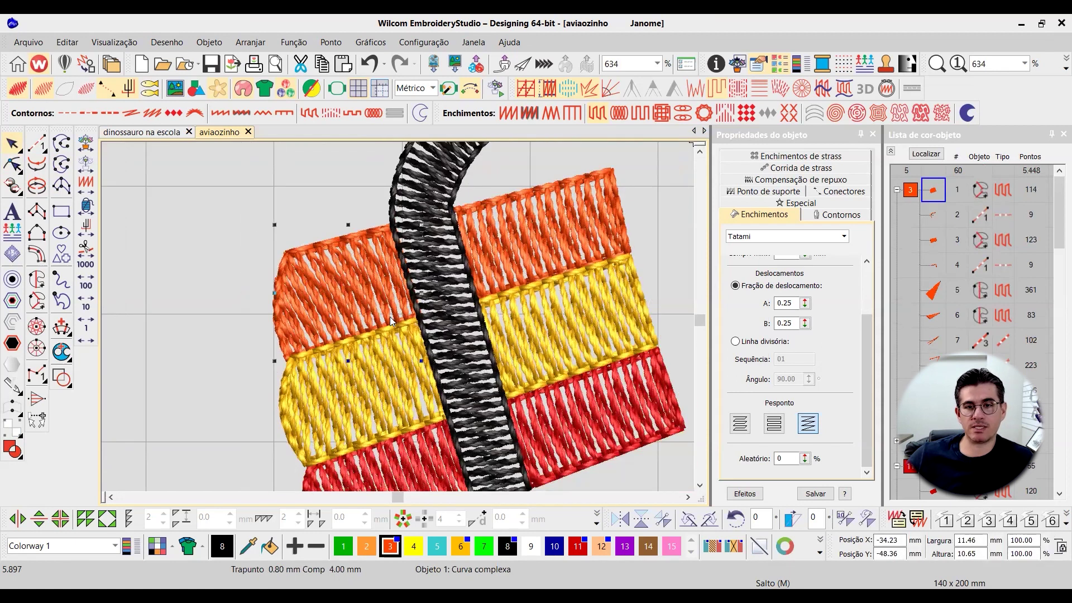
scroll(333, 336, "up", 1)
left_click(13, 165)
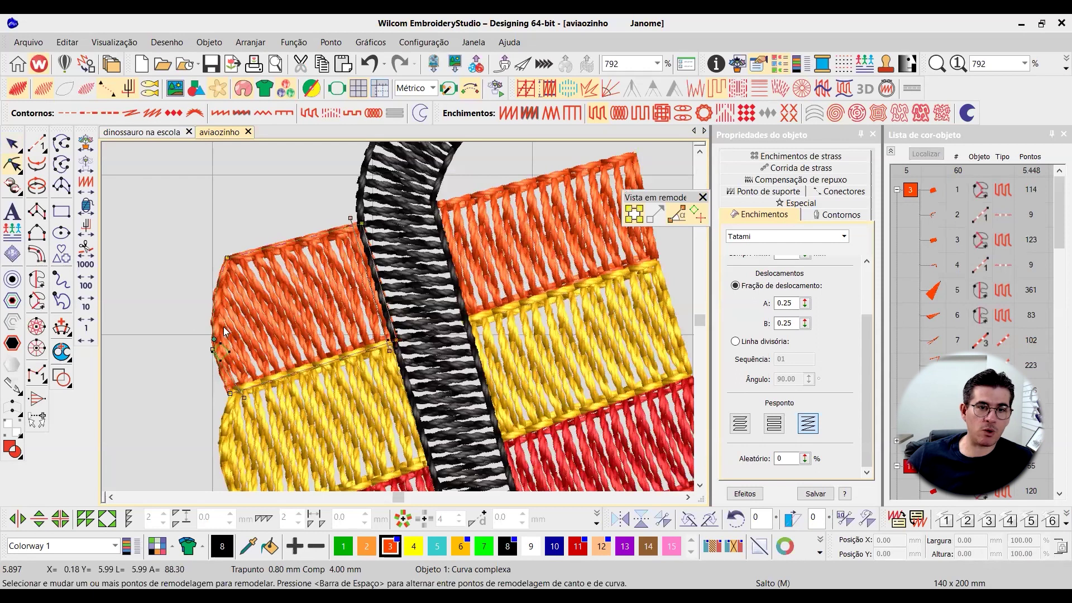
left_click(12, 144)
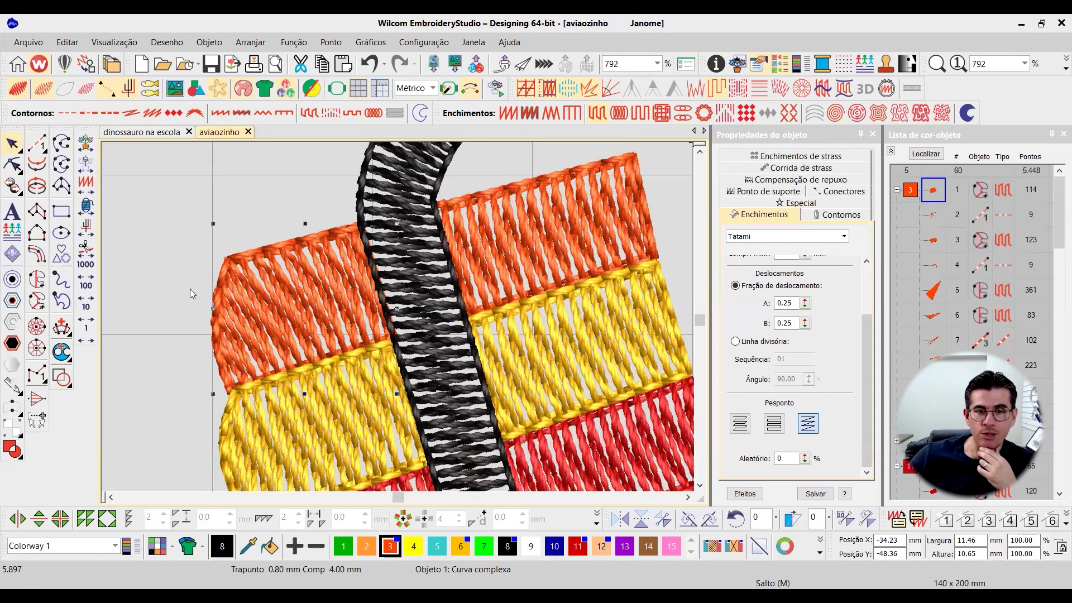
left_click(14, 165)
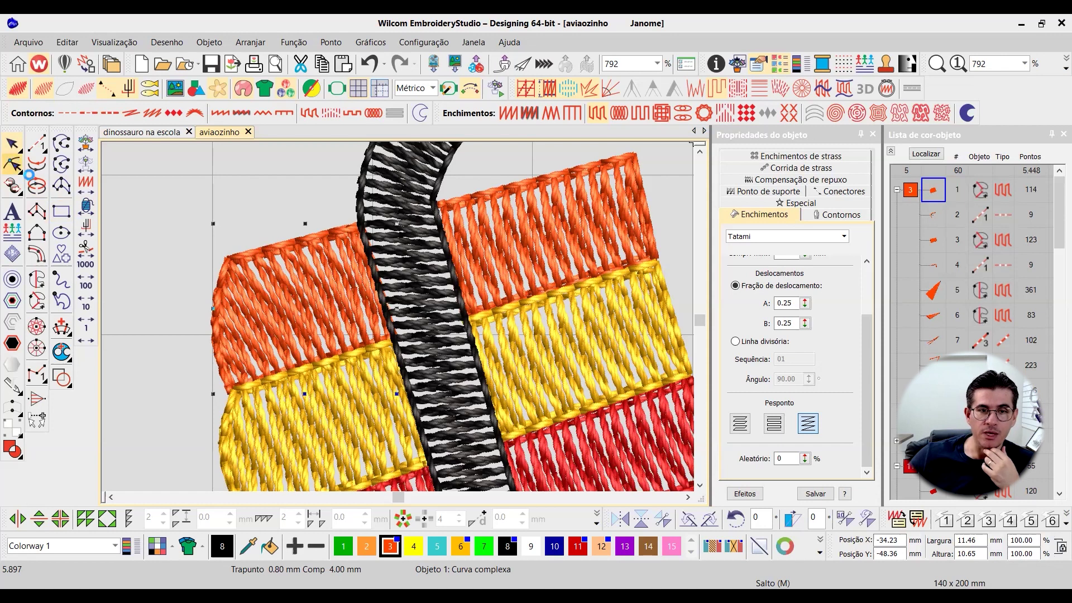
left_click(248, 396)
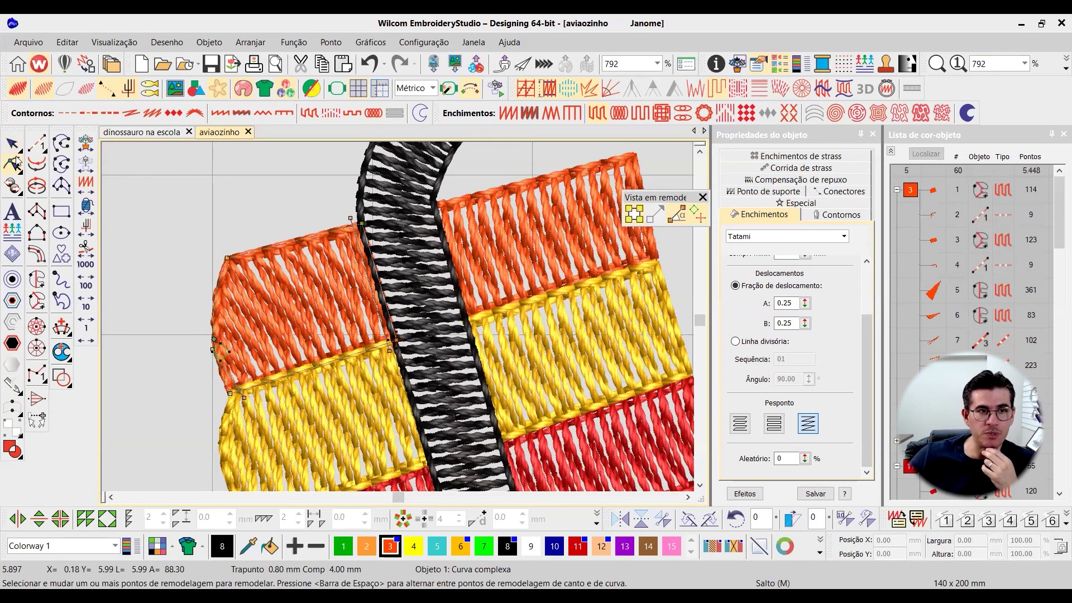
left_click(12, 145)
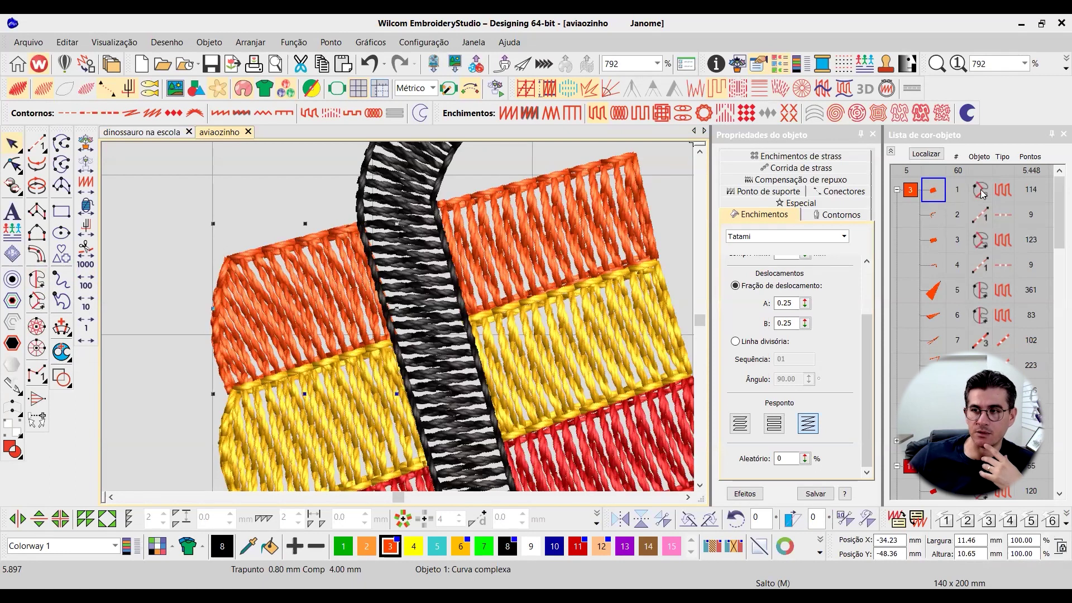
- Convert the left orange stripe section to Complex Fill (Enchimento complexo) and rotate its stitch angle to 103°
left_click(38, 282)
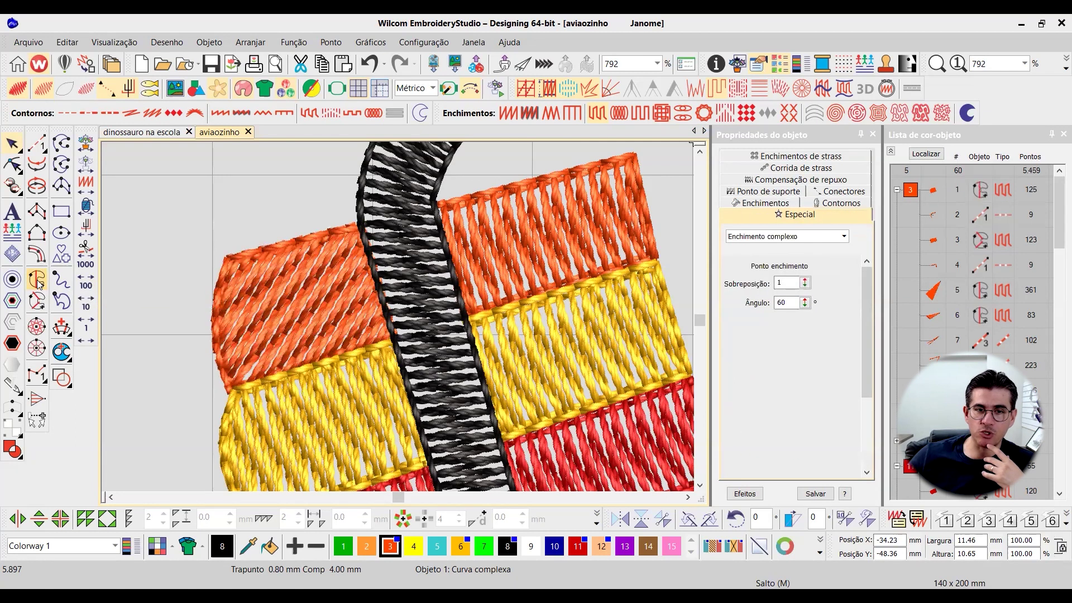
left_click(12, 164)
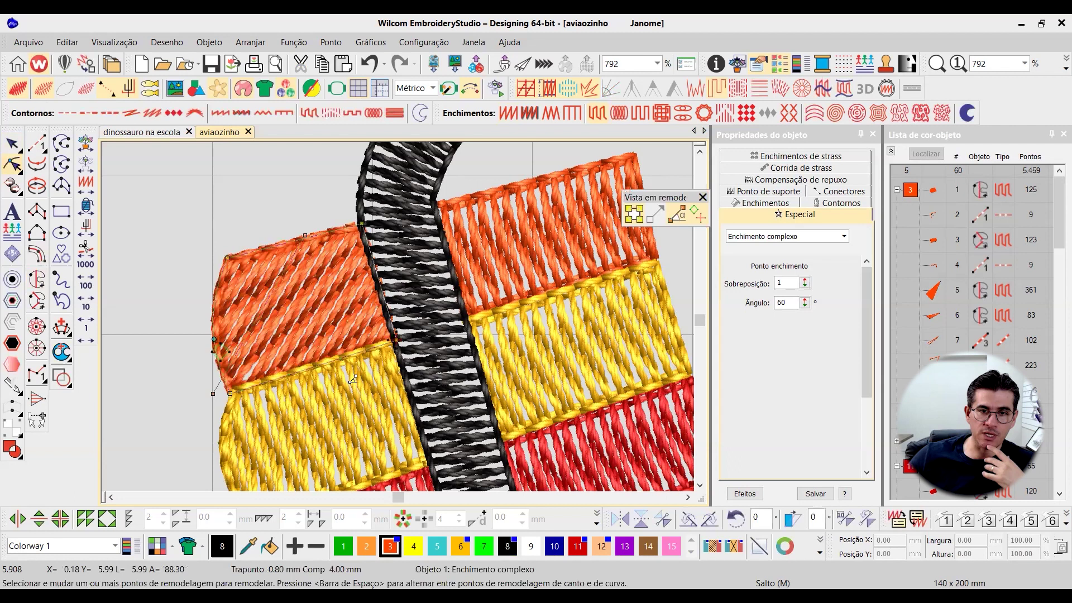
left_click_drag(343, 381, 339, 383)
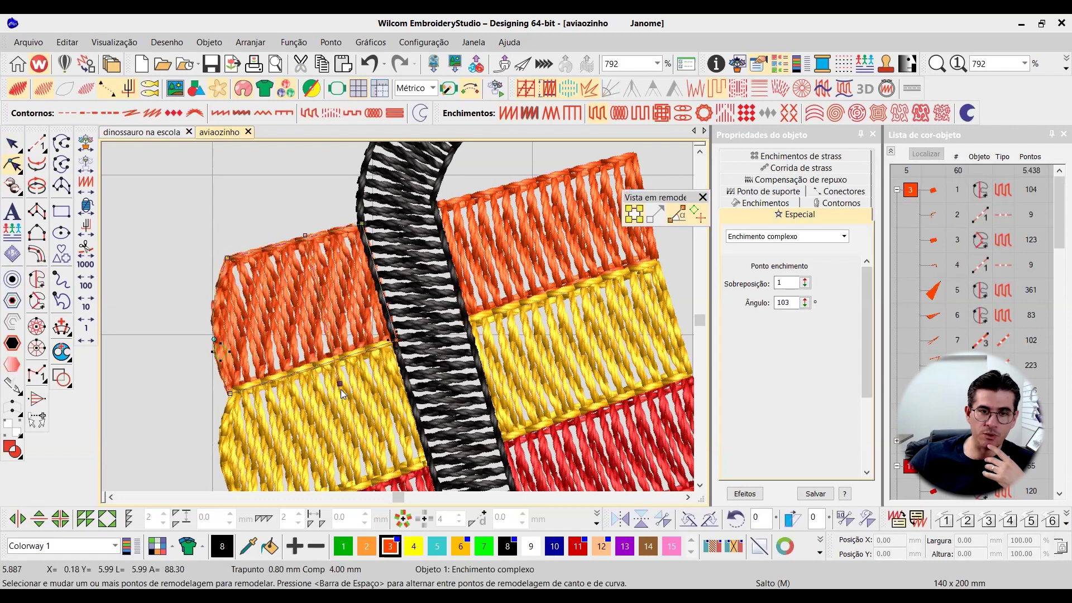
key("Escape")
left_click(14, 163)
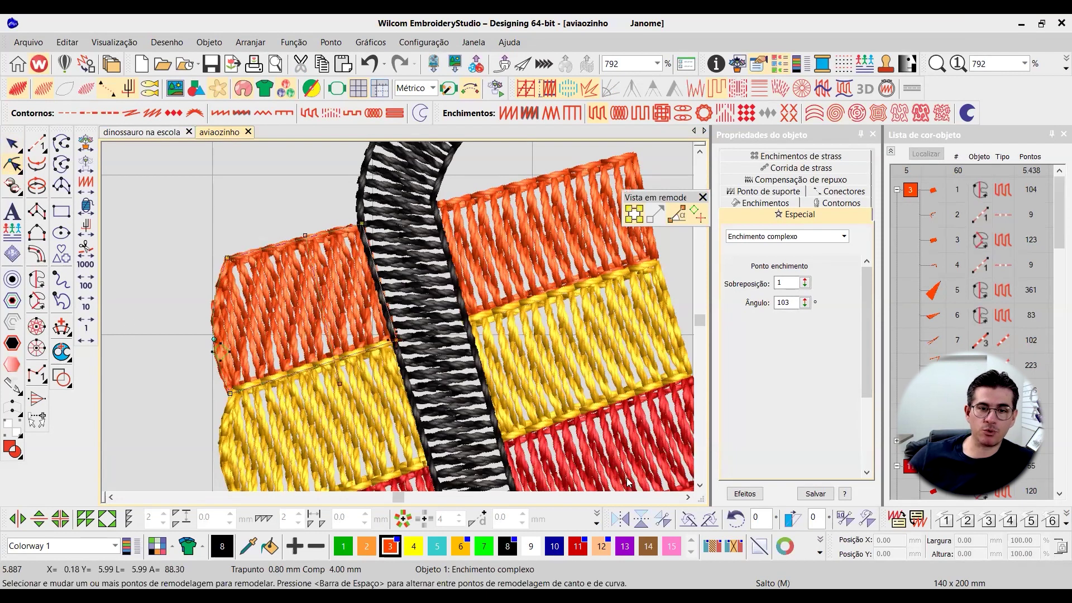
- Convert the yellow stripe section left of the strap to Complex Fill (Enchimento complexo) and rotate its stitch angle to 102°
left_click(700, 486)
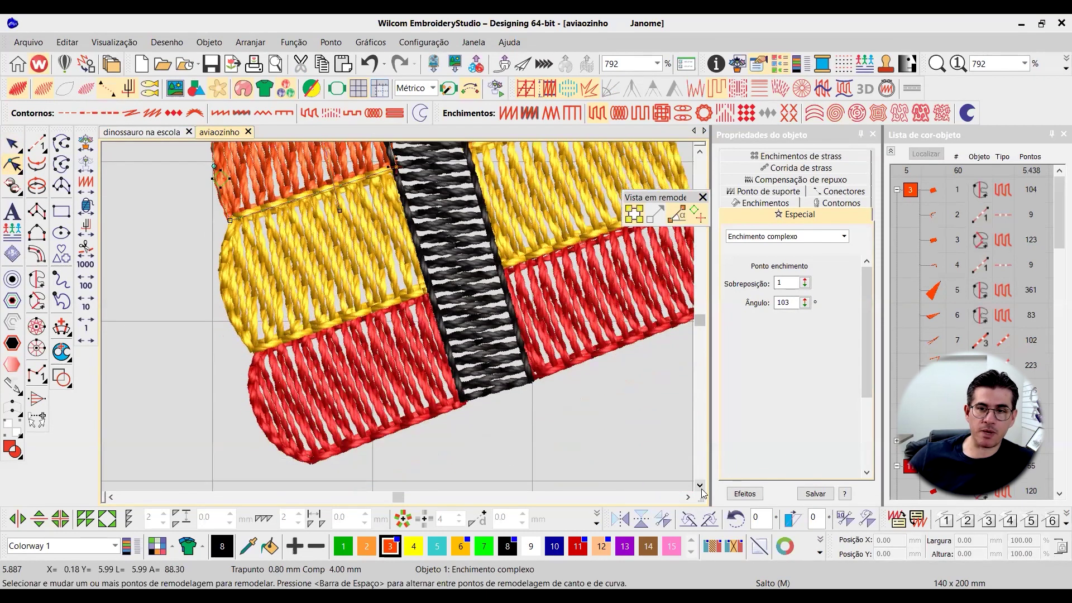
left_click(700, 151)
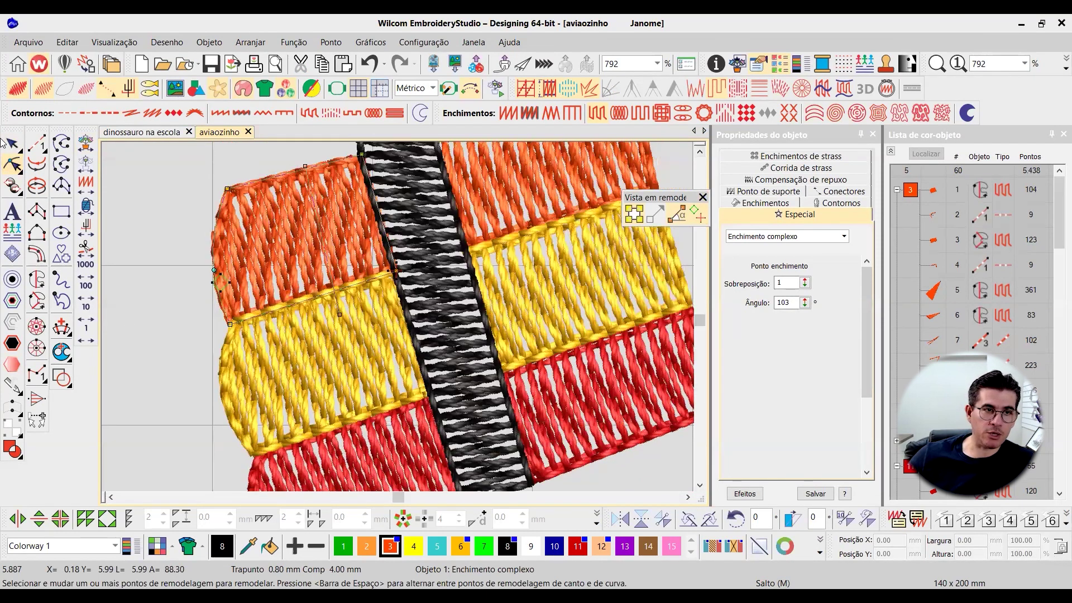
left_click(307, 367)
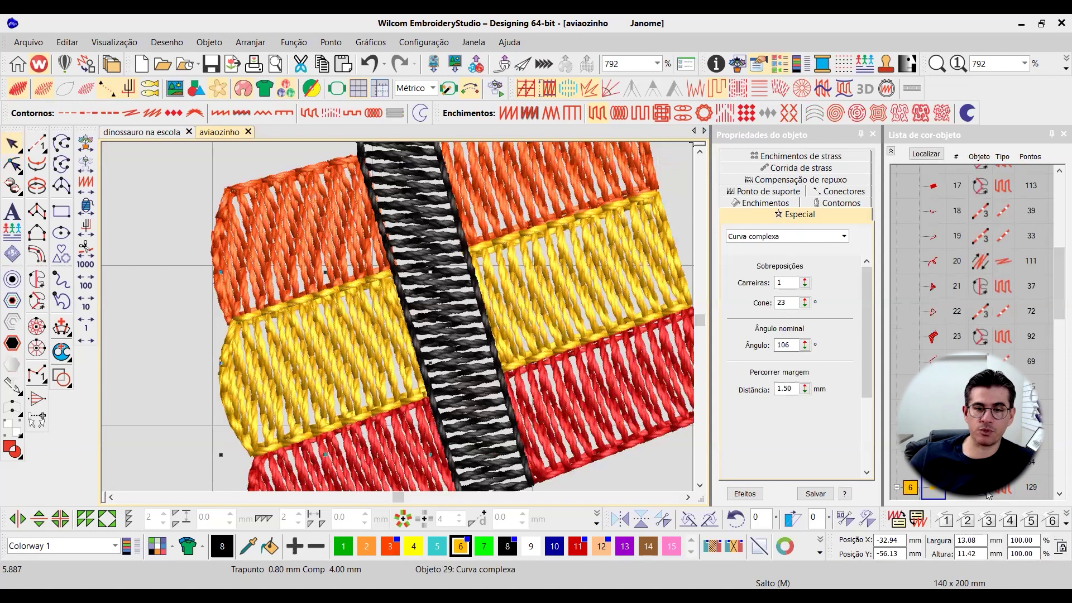
left_click(42, 284)
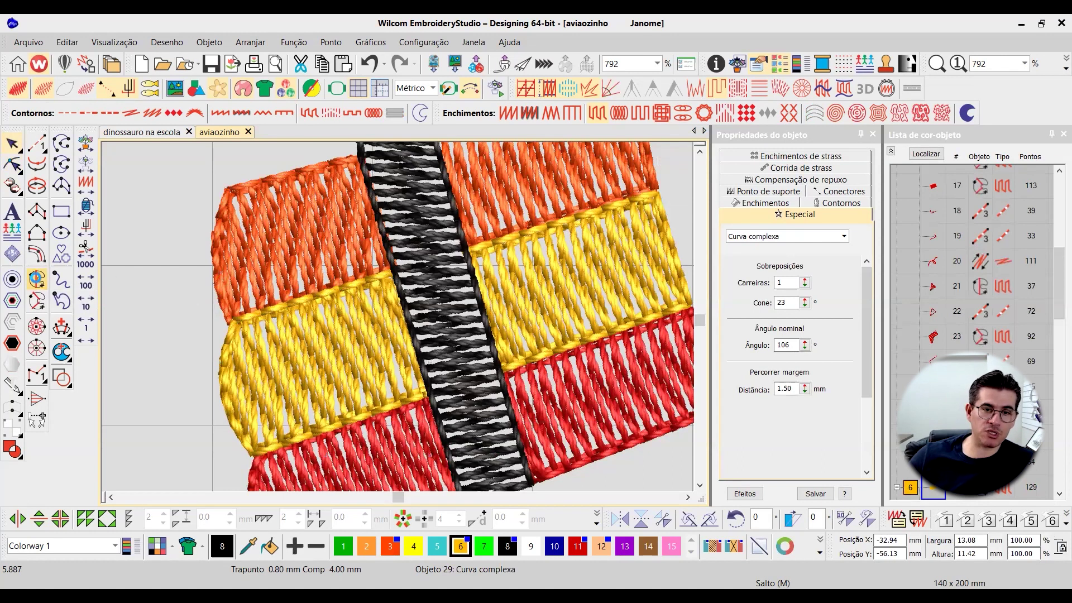
left_click(14, 166)
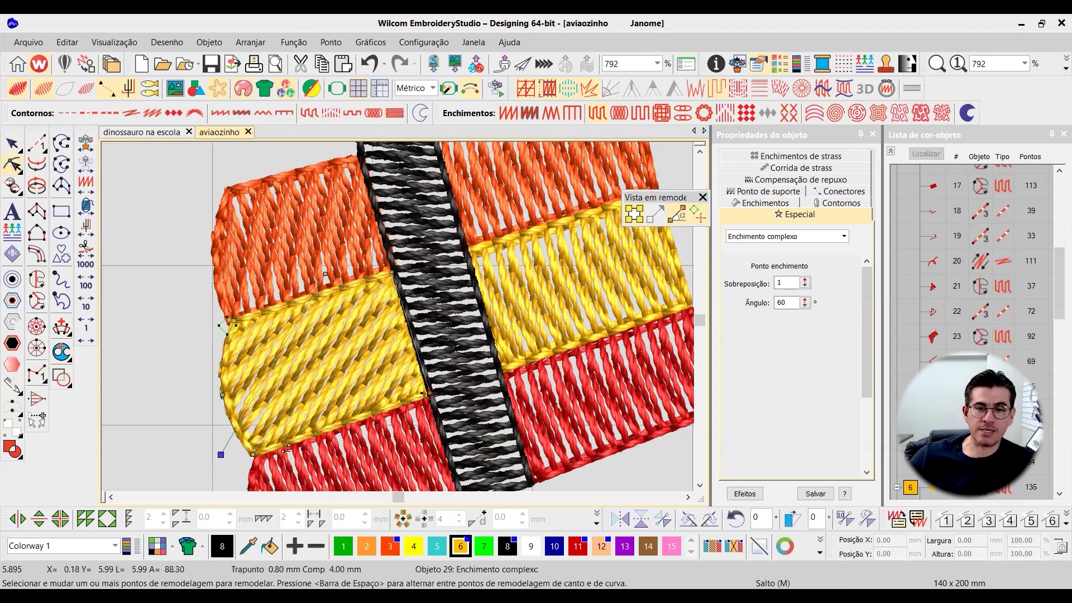
left_click_drag(221, 455, 364, 450)
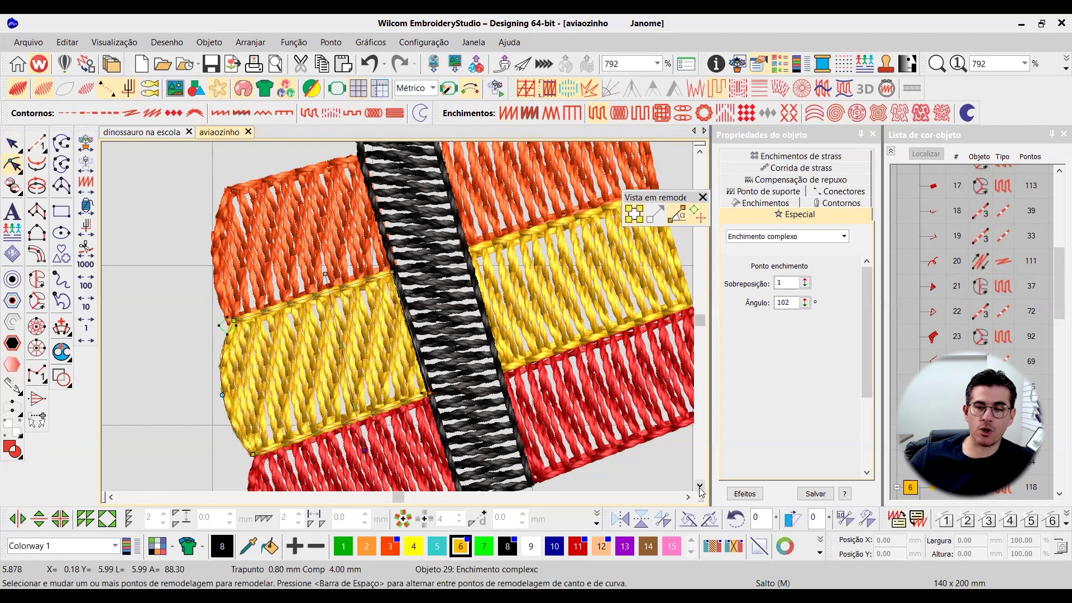
- Convert the red stripe section left of the strap to Complex Fill (Enchimento complexo) and rotate its stitch angle to 106°
scroll(397, 316, "down", 3)
left_click(12, 144)
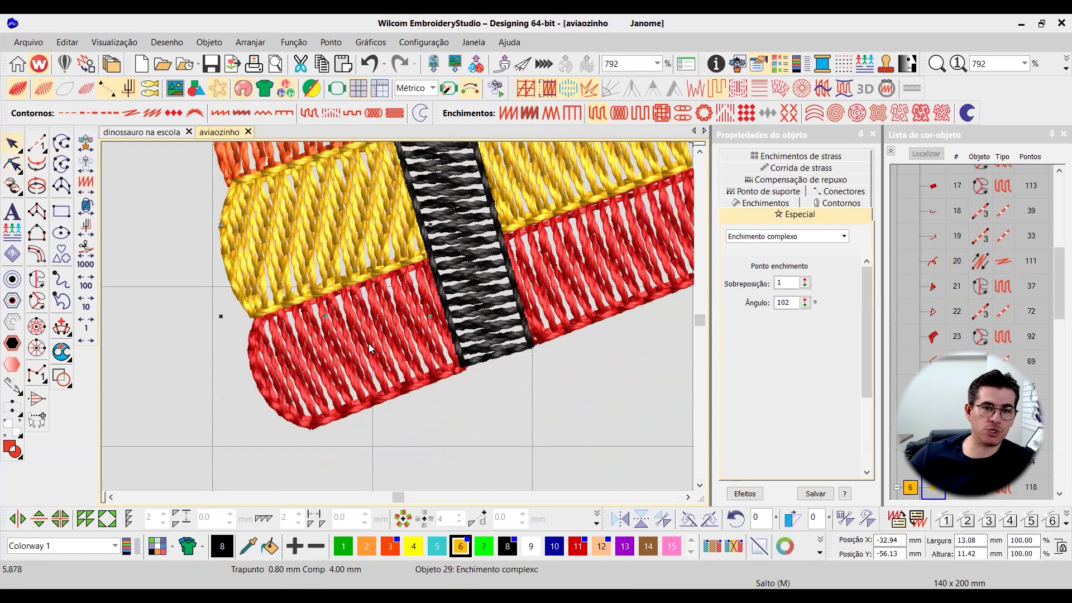
left_click(14, 166)
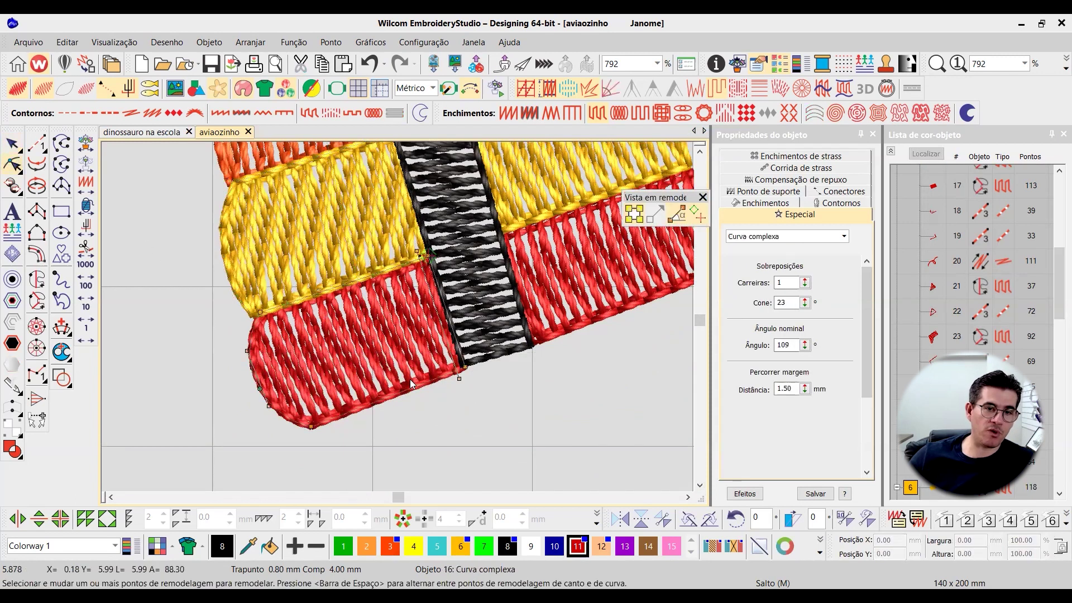
left_click(13, 144)
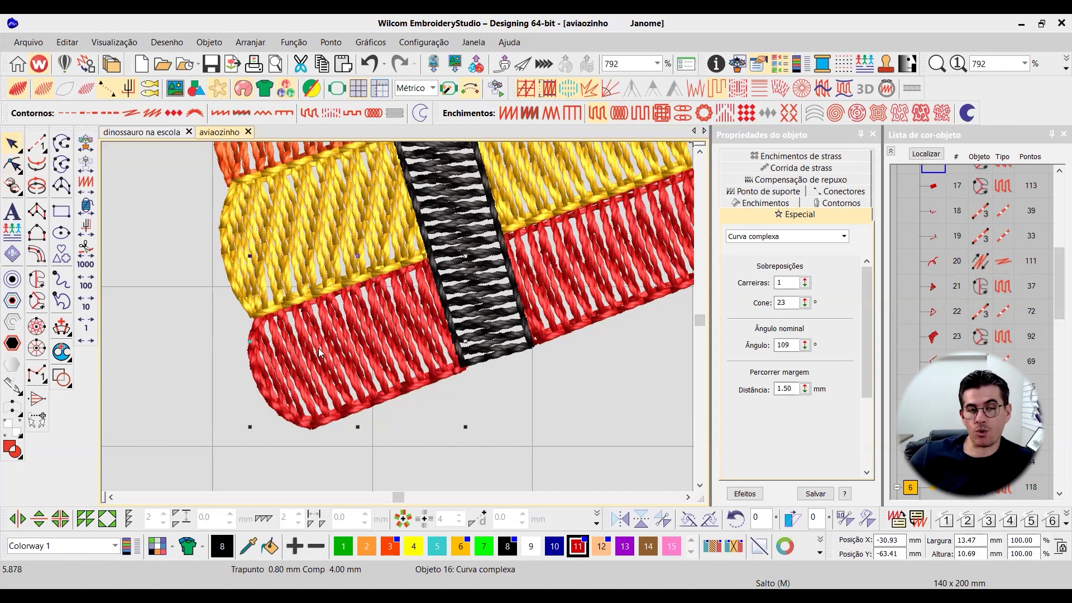
left_click(38, 281)
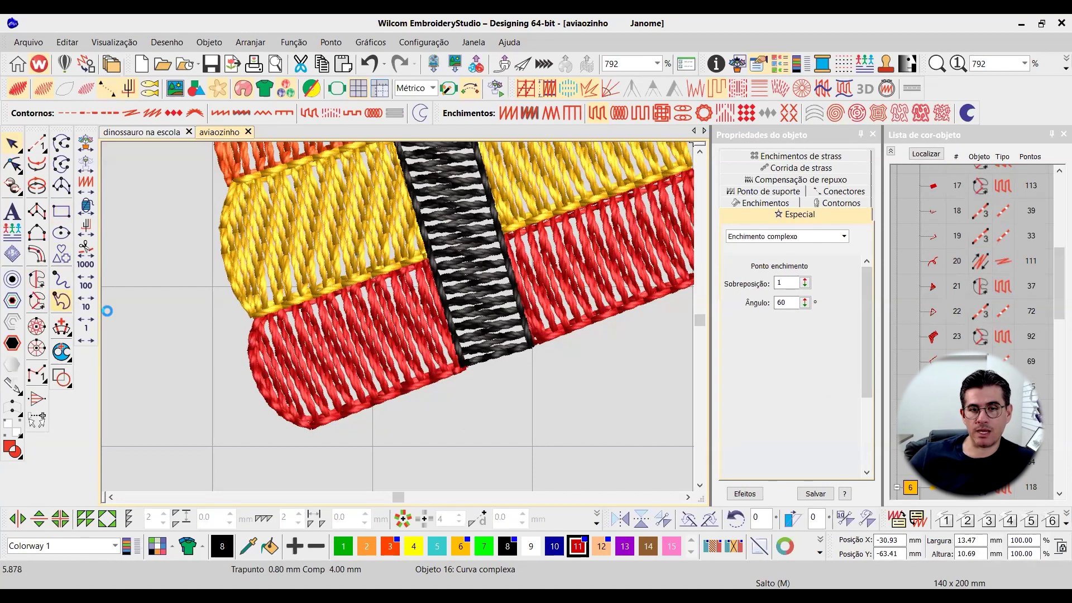
left_click(14, 165)
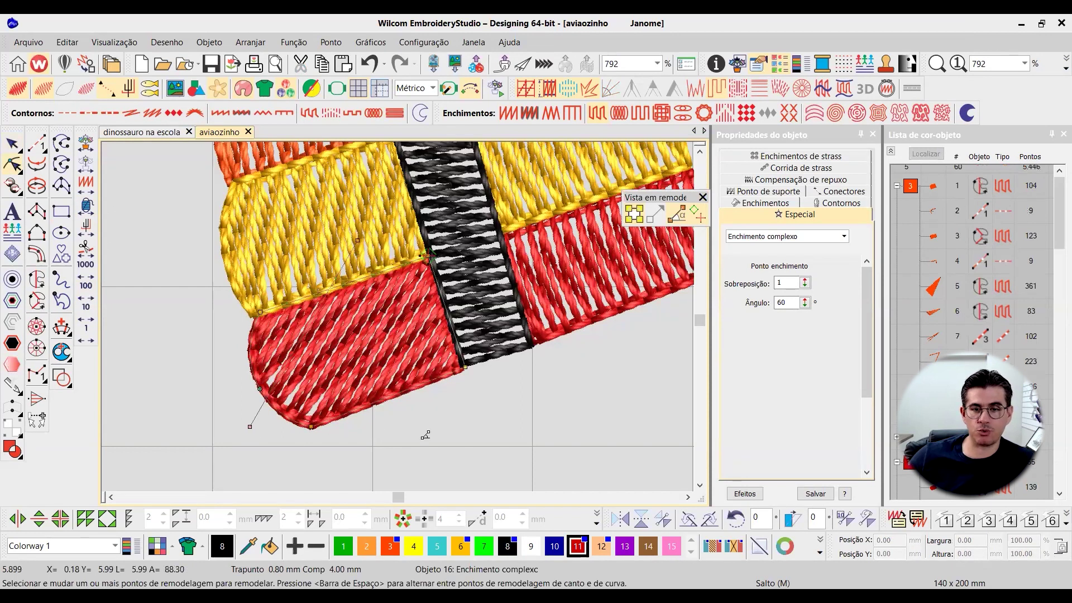
left_click(13, 144)
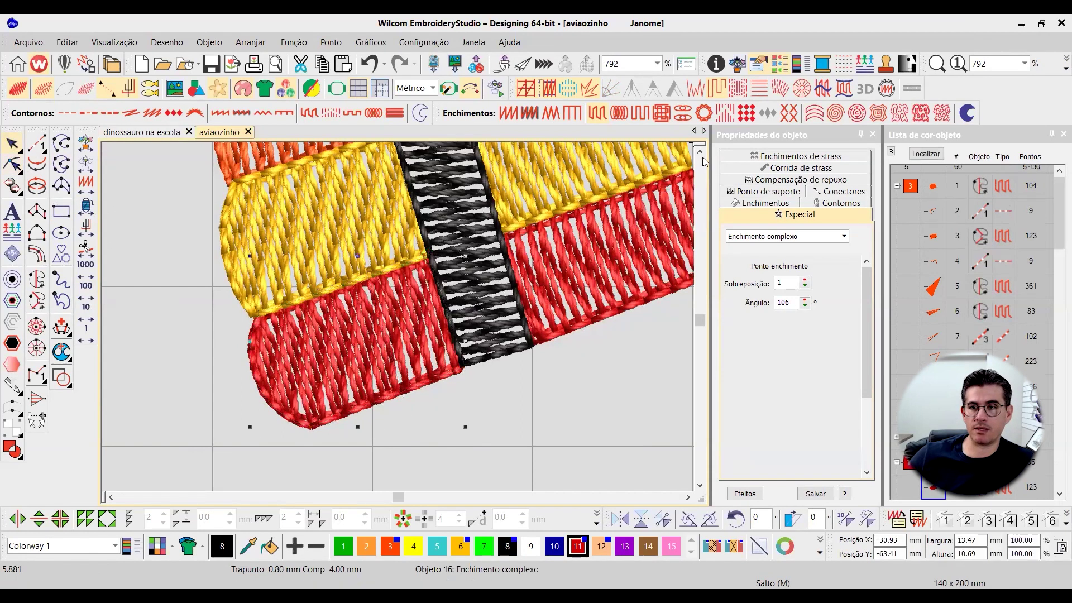
- Convert the orange stripe section right of the strap to Complex Fill and rotate its stitch angle to follow the neighbouring sections' steep direction
left_click(700, 151)
left_click(700, 151)
left_click(597, 249)
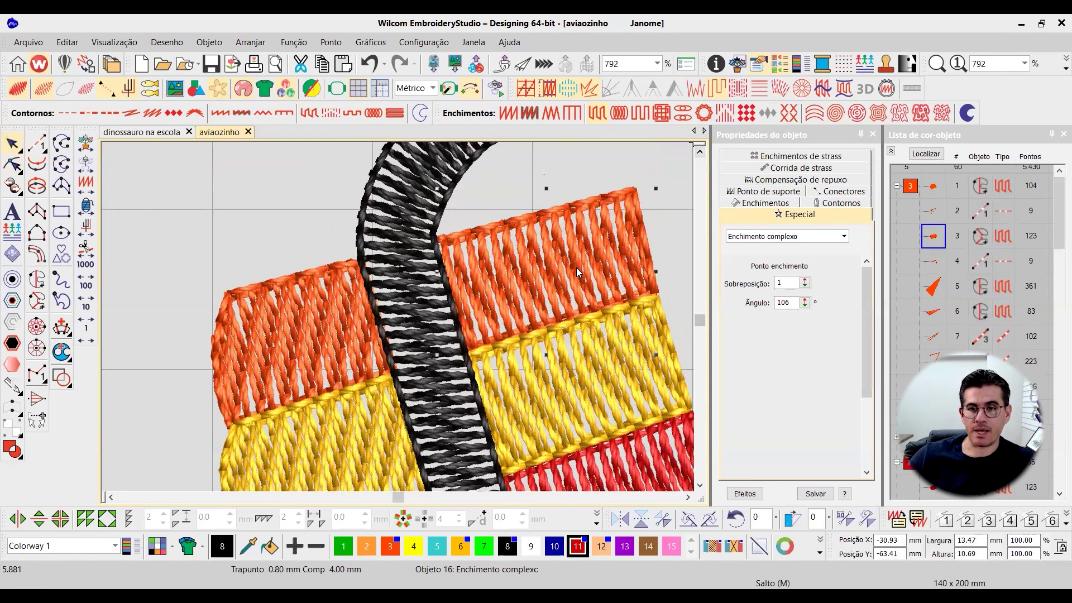
left_click(36, 278)
left_click(12, 164)
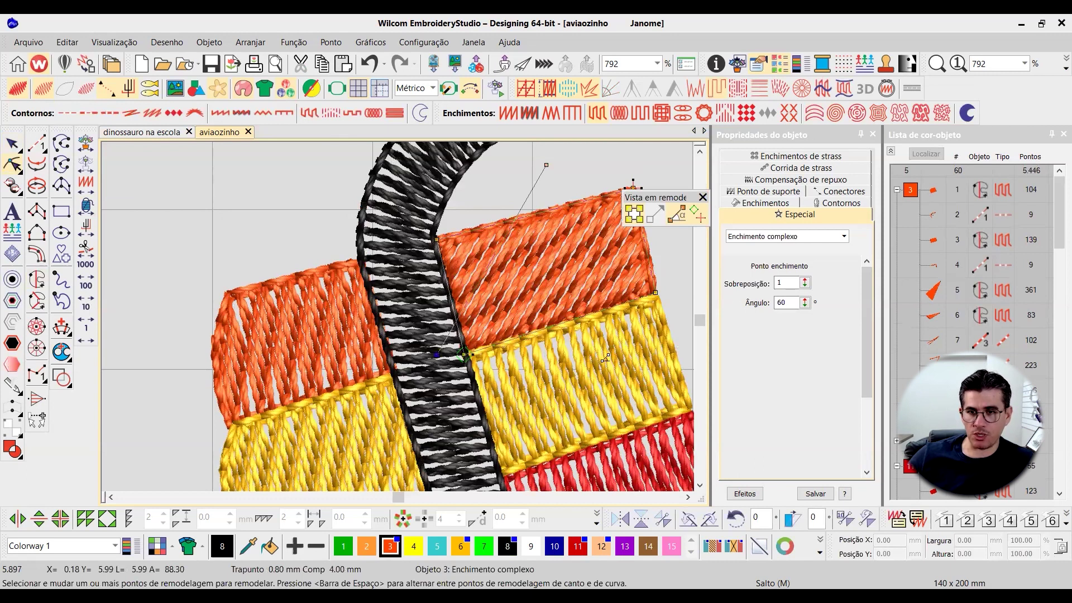
key("Escape")
key("ctrl+z")
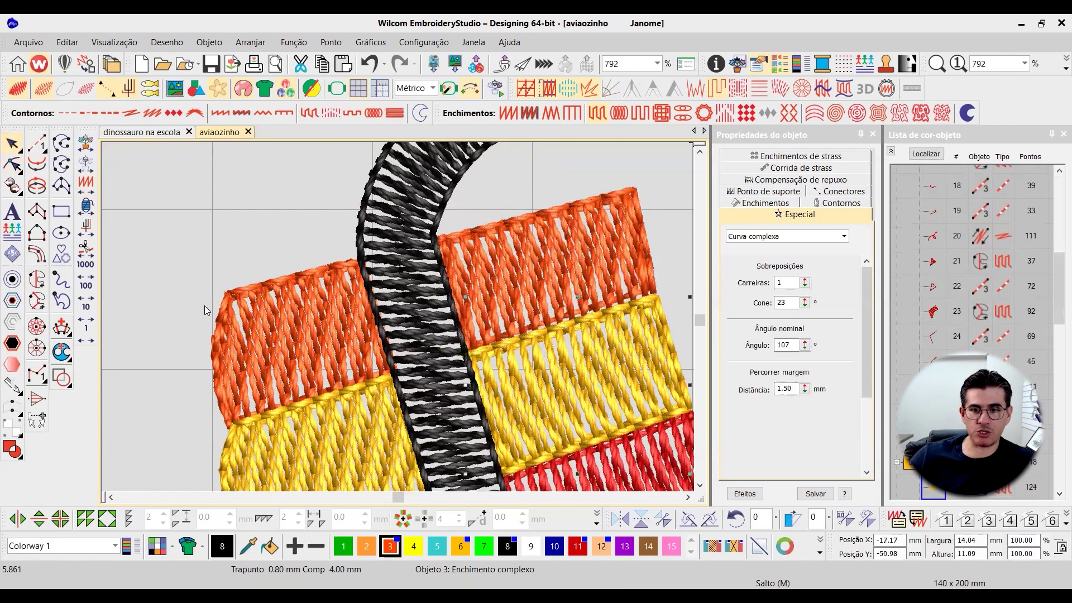
- Convert the yellow stripe section right of the strap to Complex Fill (Enchimento complexo) and rotate its stitch angle to 106°
left_click(37, 279)
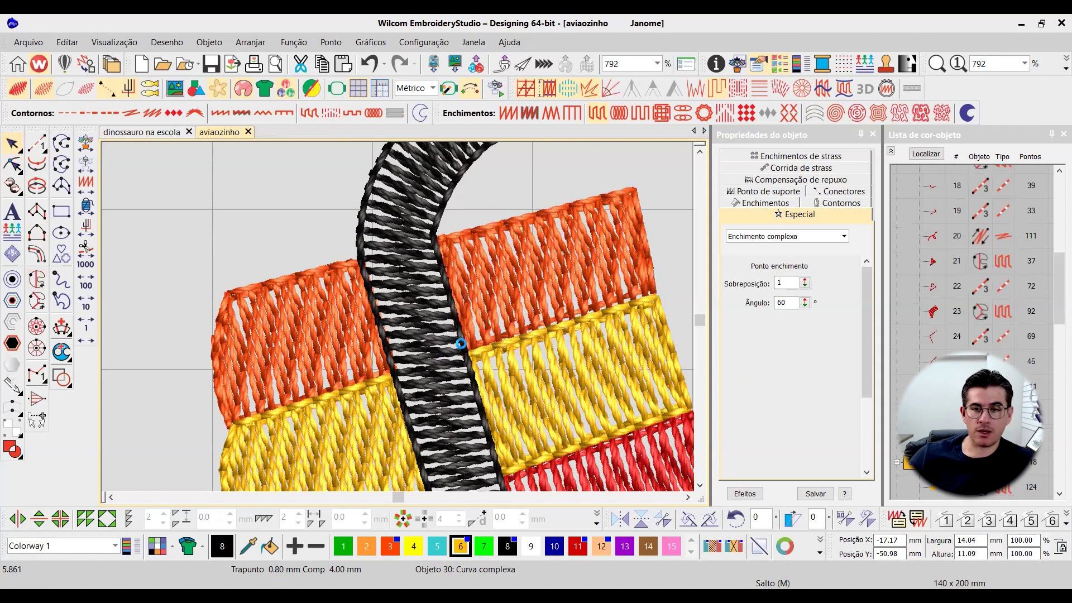
left_click(12, 165)
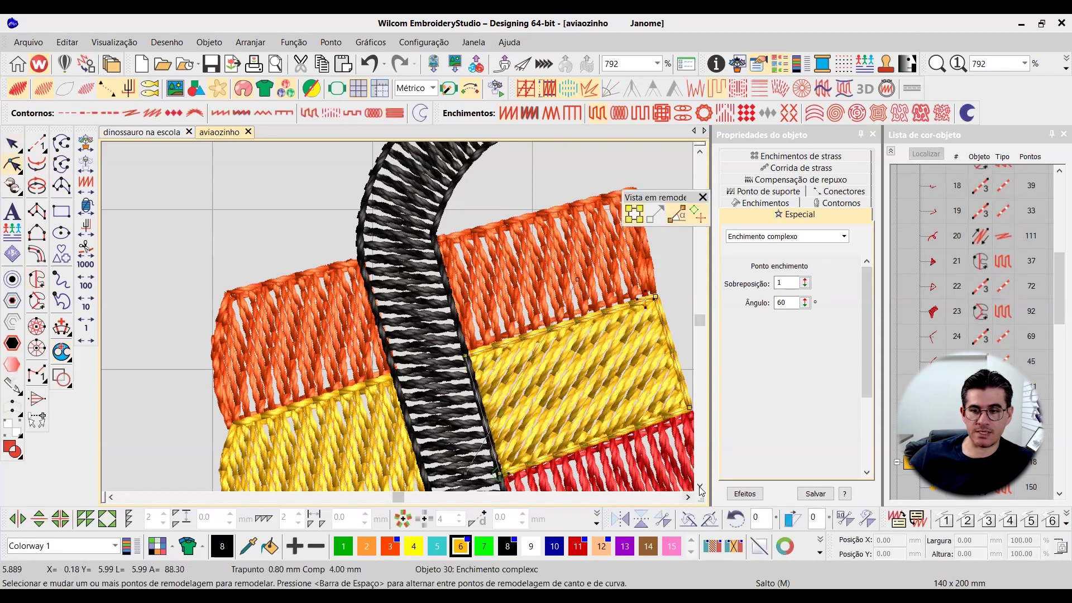
scroll(633, 479, "down", 2)
scroll(633, 478, "down", 1)
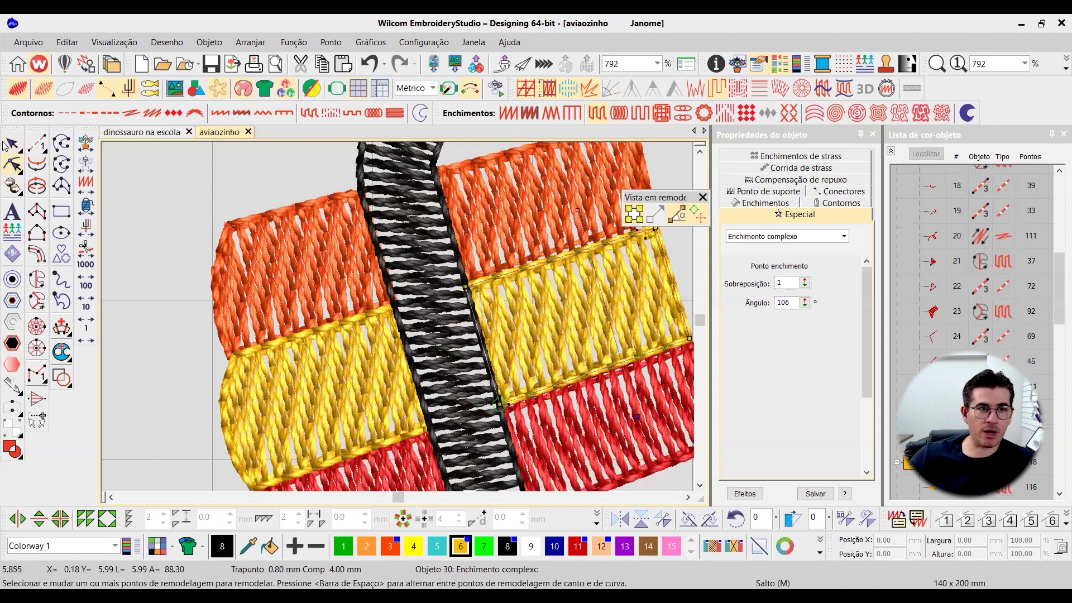
left_click(8, 143)
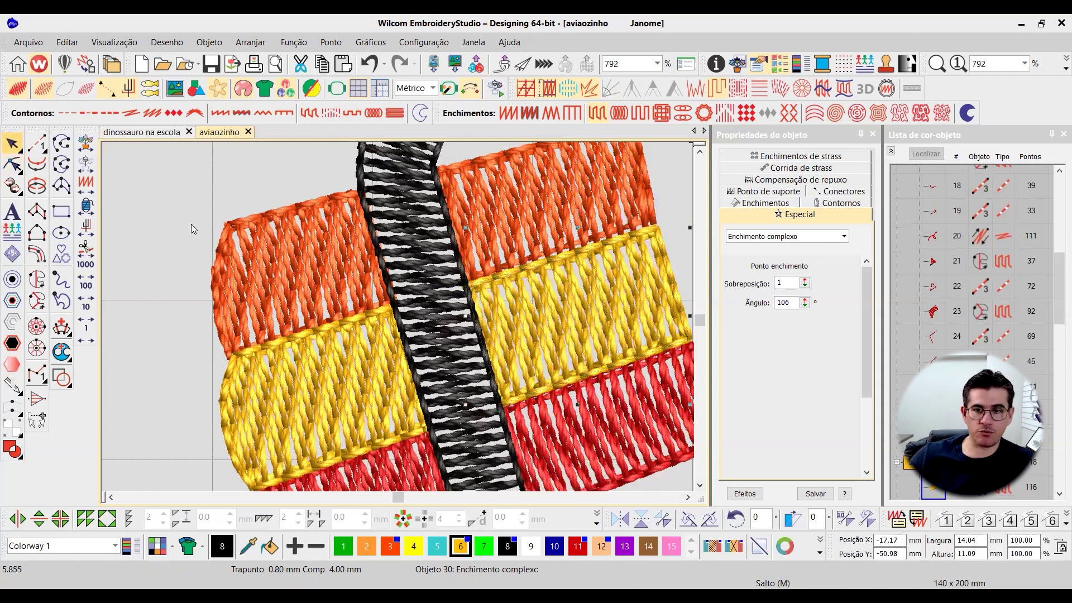
- Convert the red stripe section right of the strap to Complex Fill (Enchimento complexo) and rotate its stitch angle to 107°
left_click(700, 486)
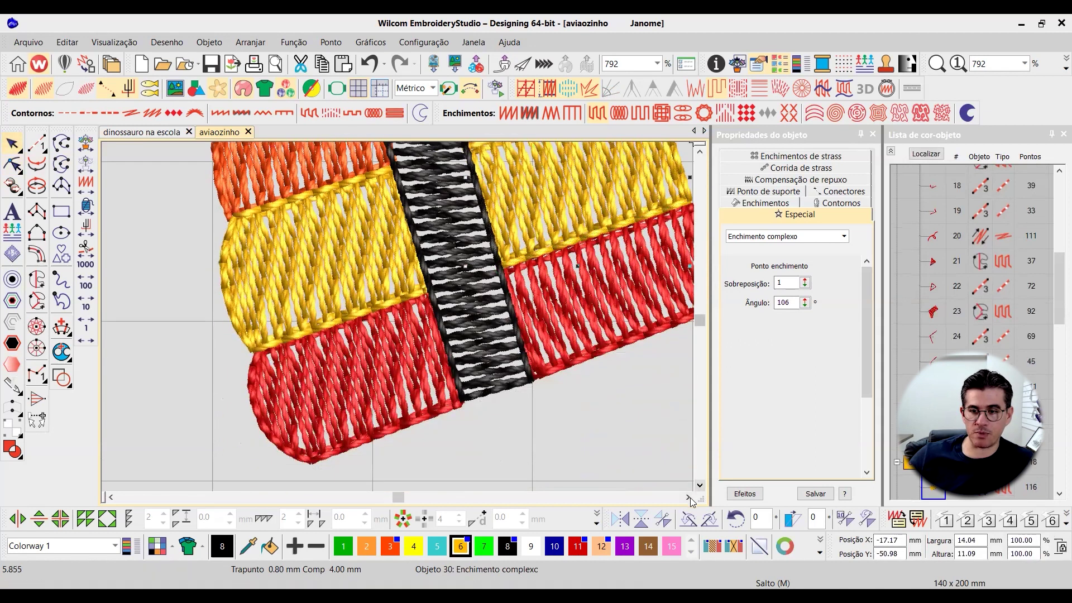
left_click(688, 497)
left_click(511, 292)
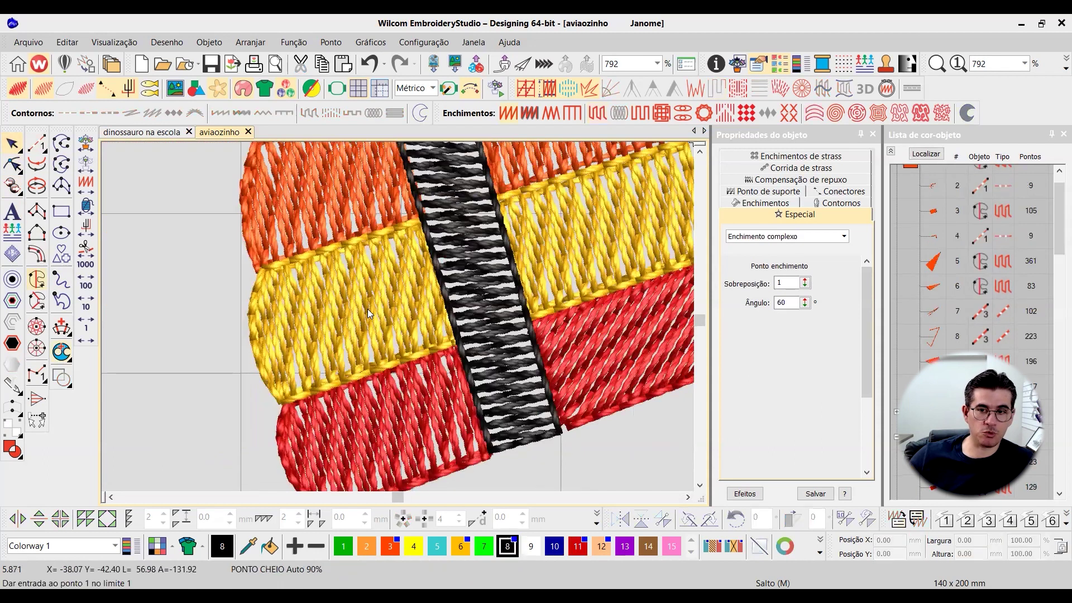
left_click(31, 180)
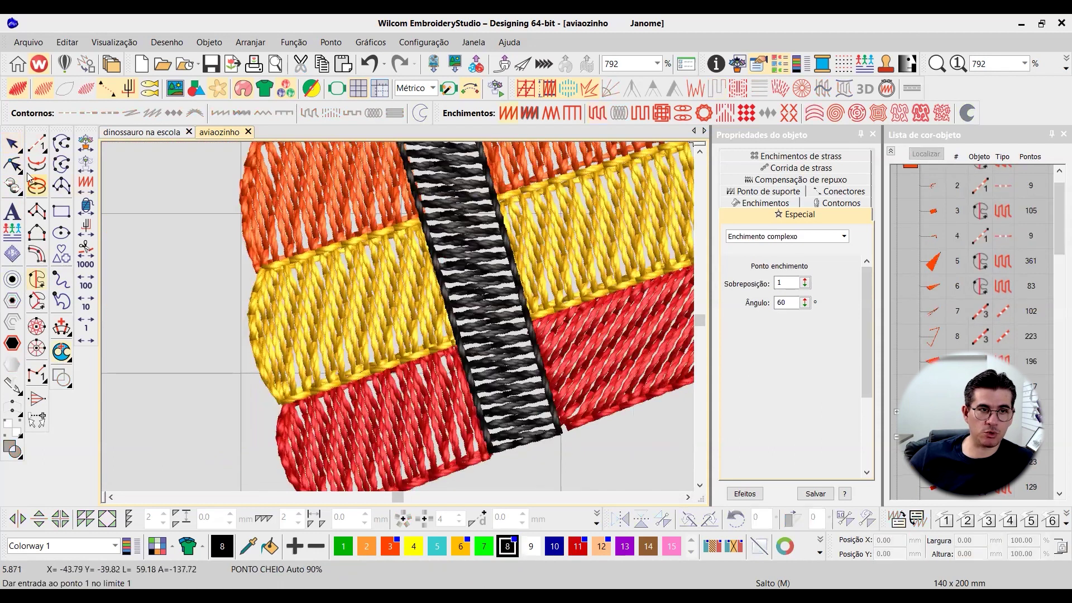
left_click(12, 164)
left_click(689, 497)
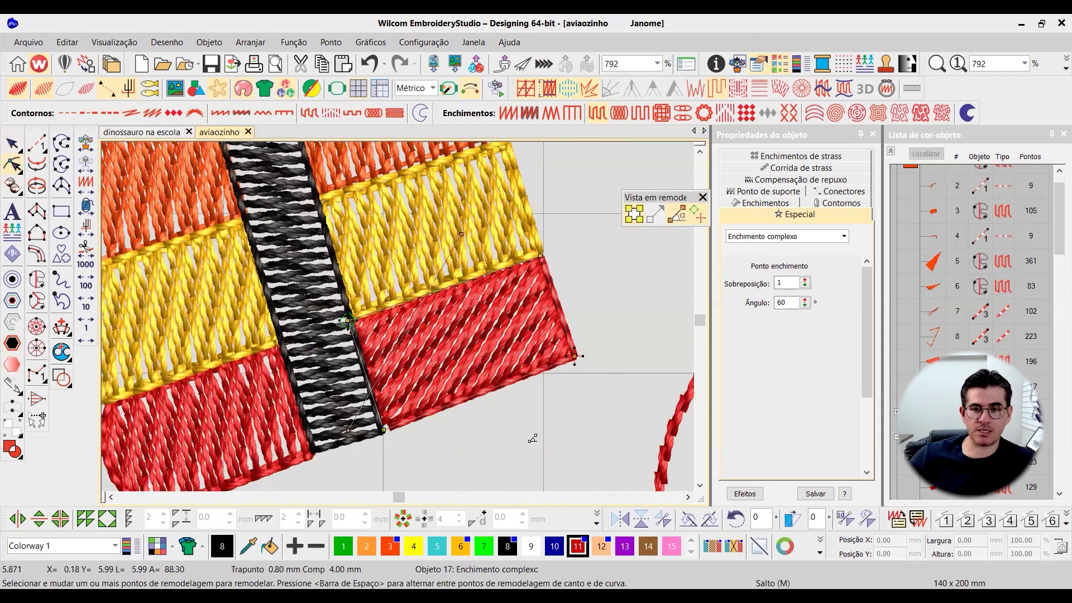
key("Escape")
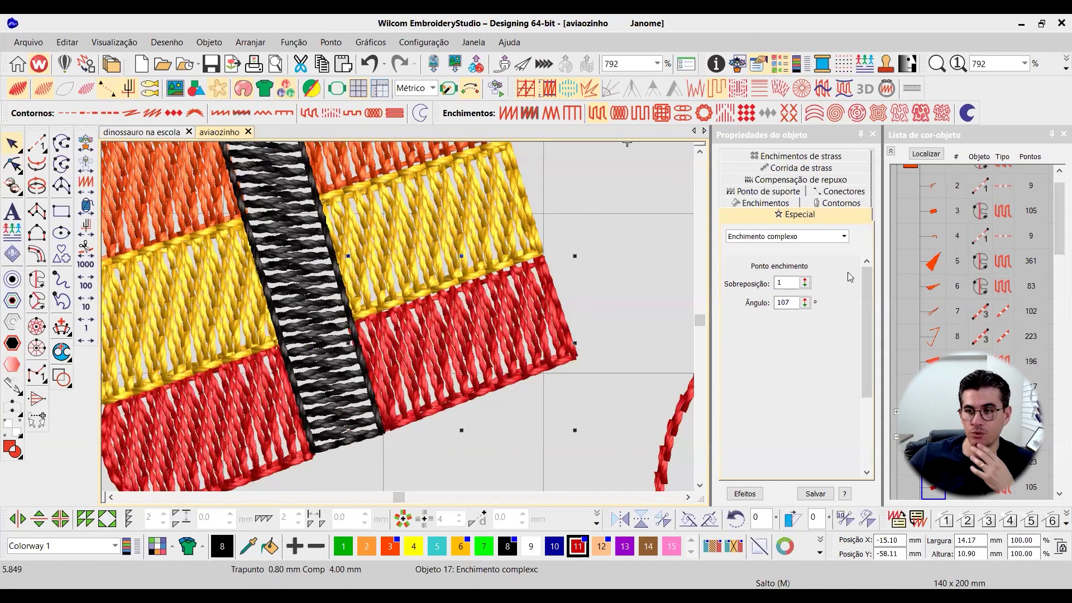
- Examine the Tatami offset and backstitch settings and the decorative Trapunto effect of the right red stripe section
left_click(768, 203)
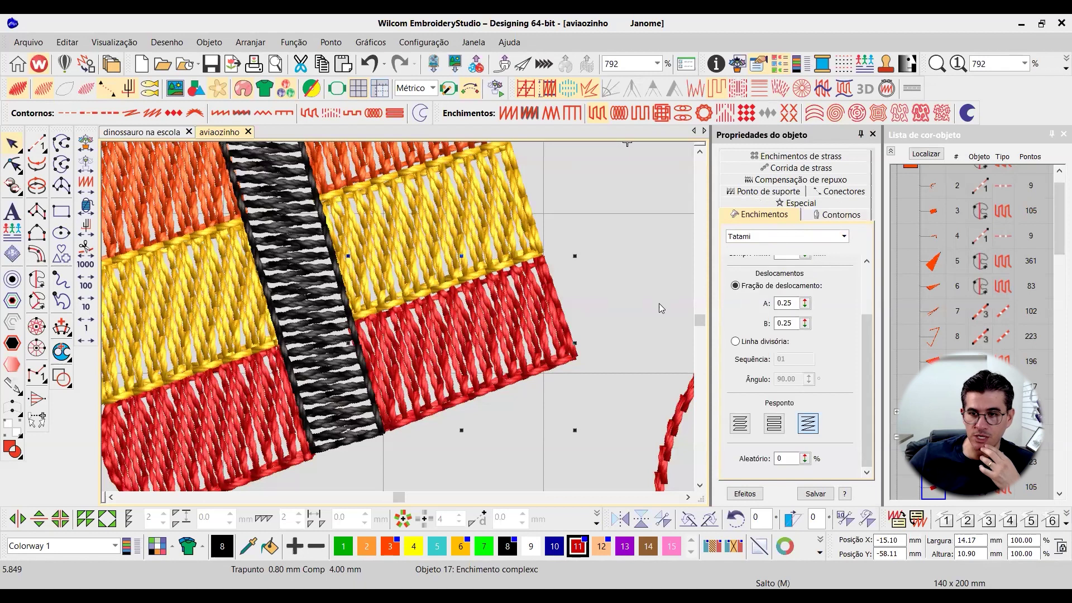
left_click(908, 156)
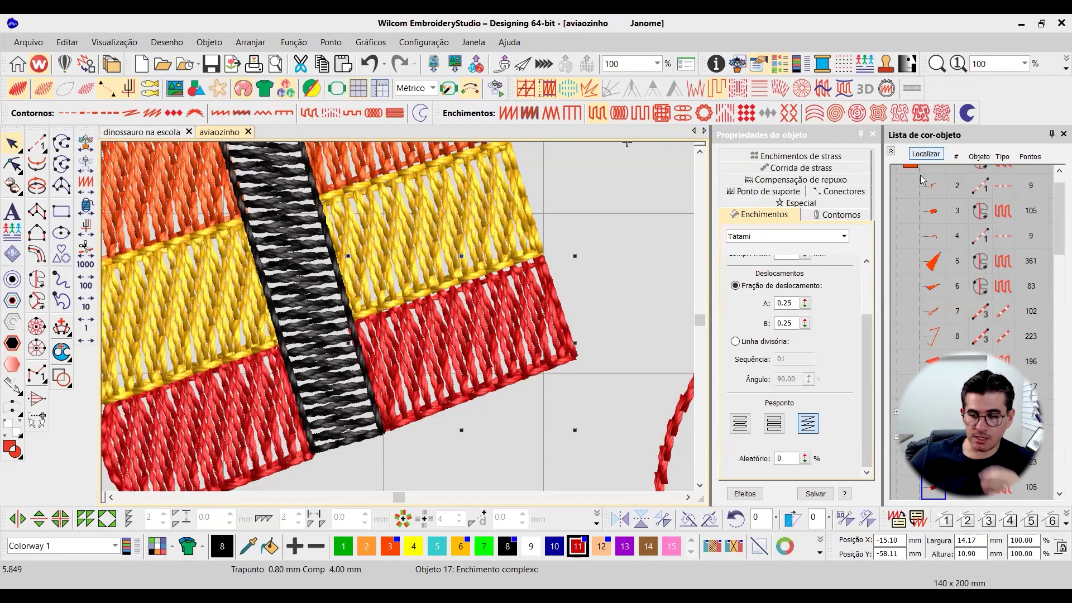
left_click(487, 327)
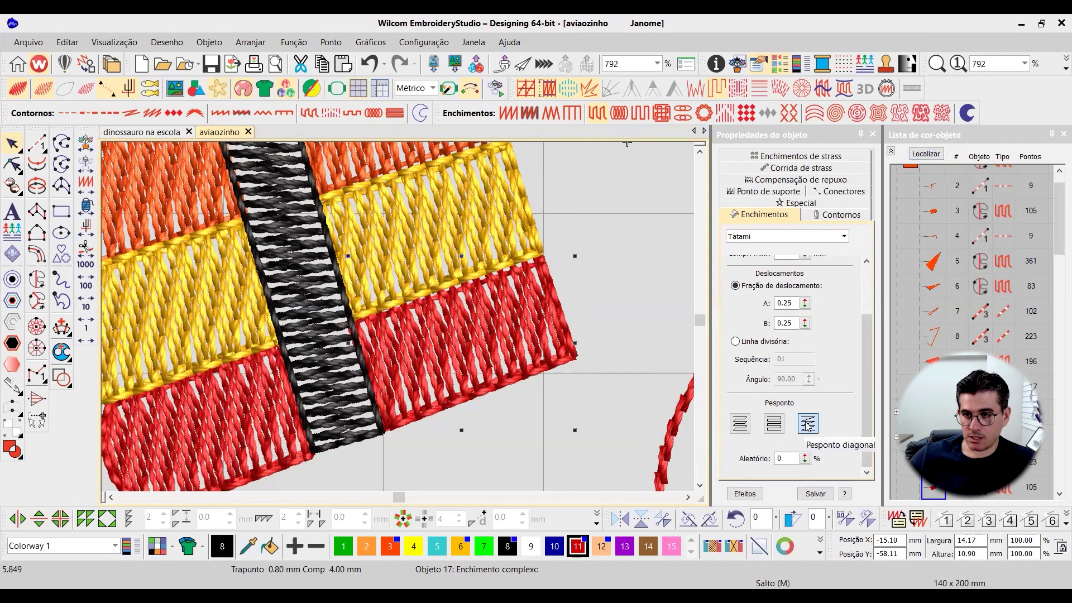
left_click(717, 91)
left_click(735, 403)
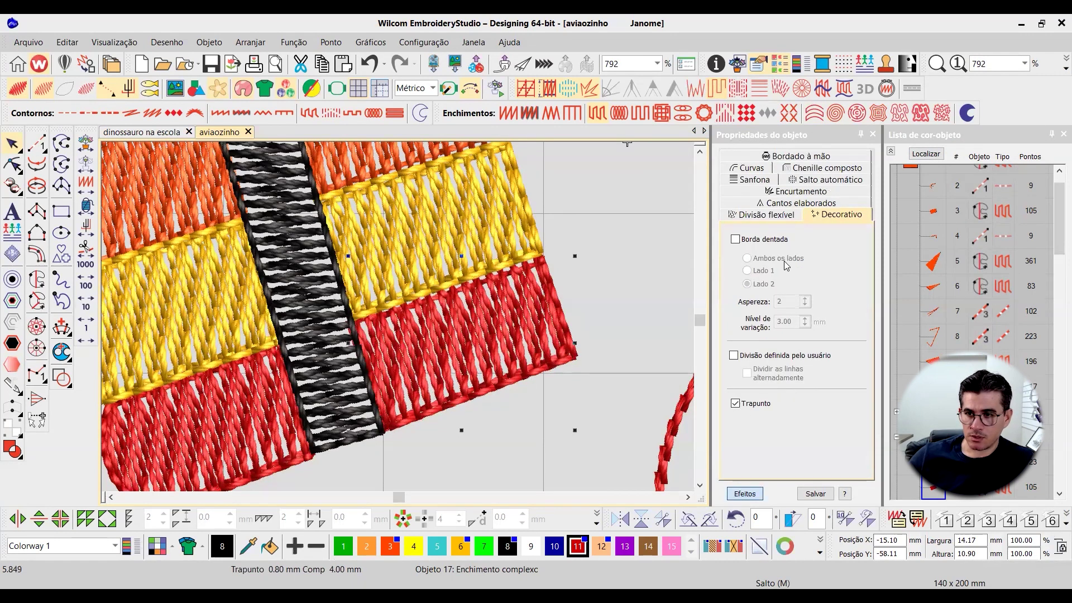
left_click(745, 493)
left_click_drag(548, 326, 536, 319)
key("ctrl+z")
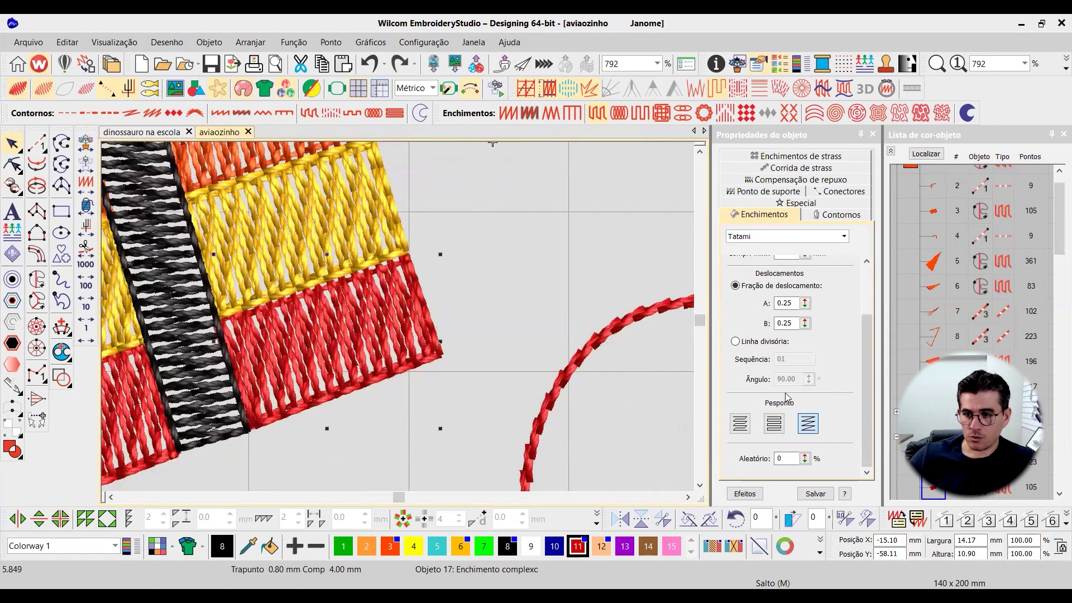
- Switch the right red section's backstitch (Pesponto) from diagonal to the first and then the second style, and turn off its Trapunto effect
left_click(739, 425)
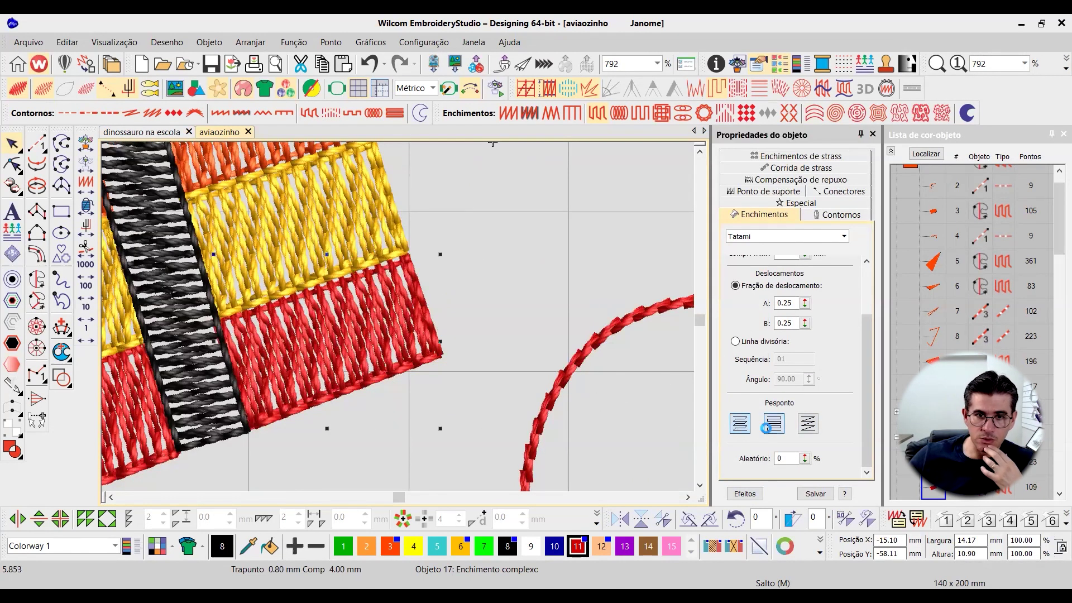
left_click(766, 427)
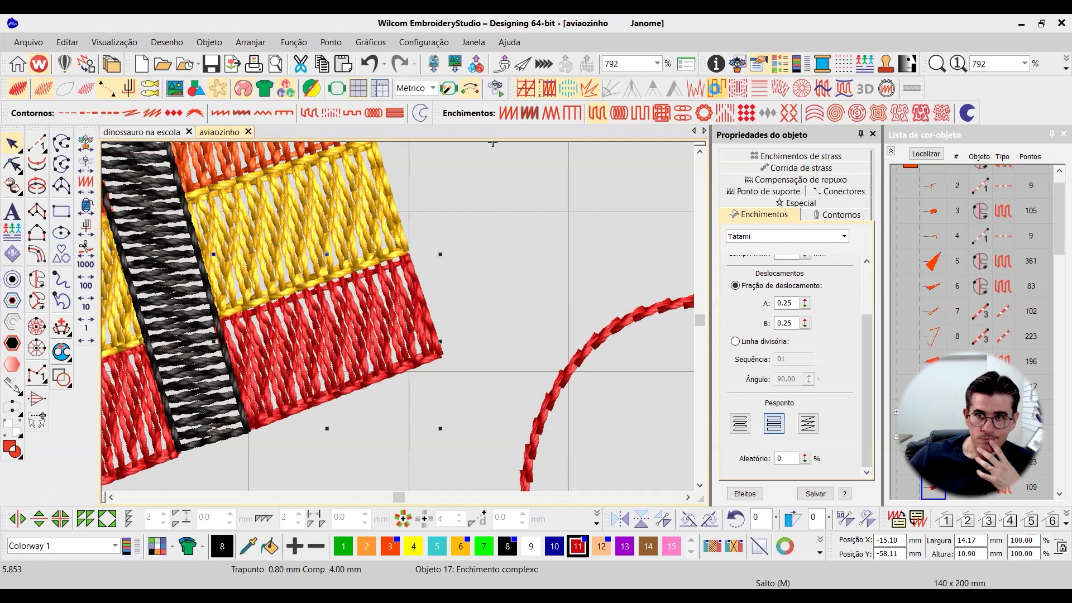
left_click(715, 92)
left_click(13, 163)
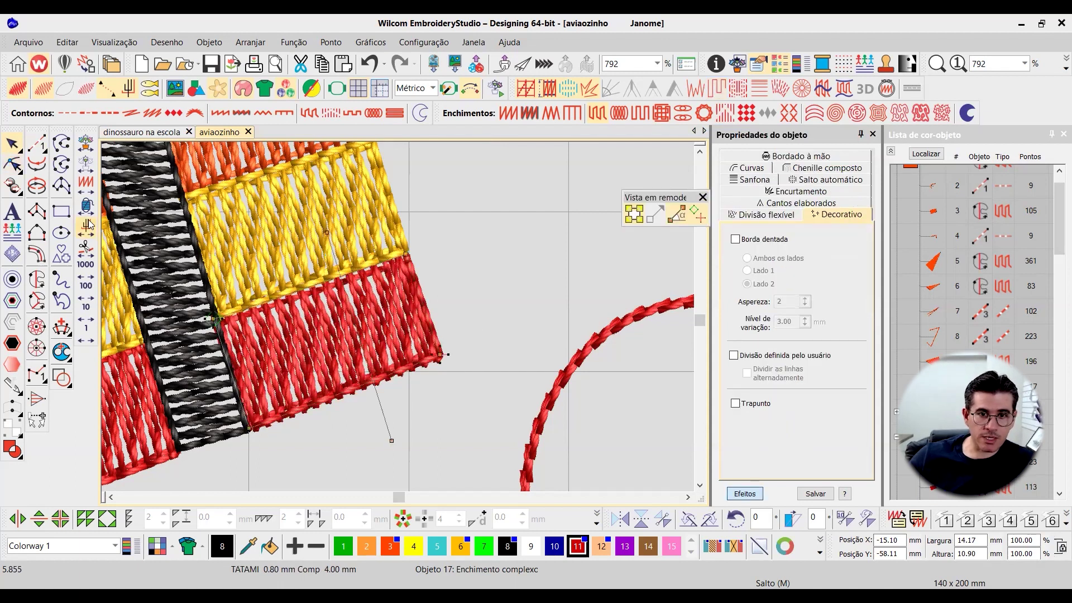
left_click(12, 144)
- Move the right red fill about 13 mm right and 6 mm up, show the design as plain stitch lines, and open the fill's special properties
left_click_drag(463, 327, 582, 286)
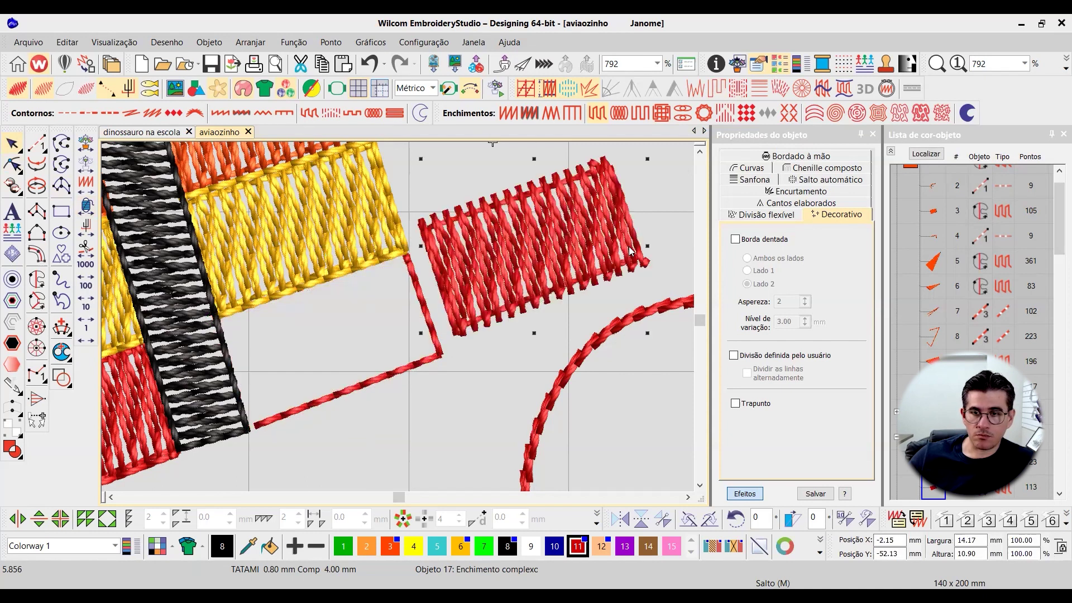
key("t")
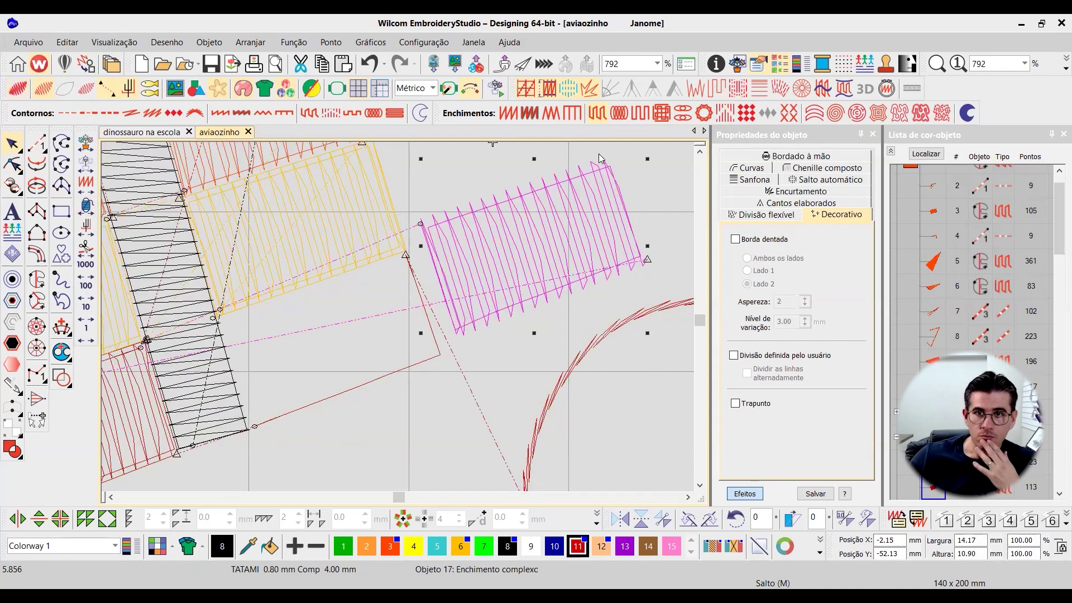
double_click(585, 197)
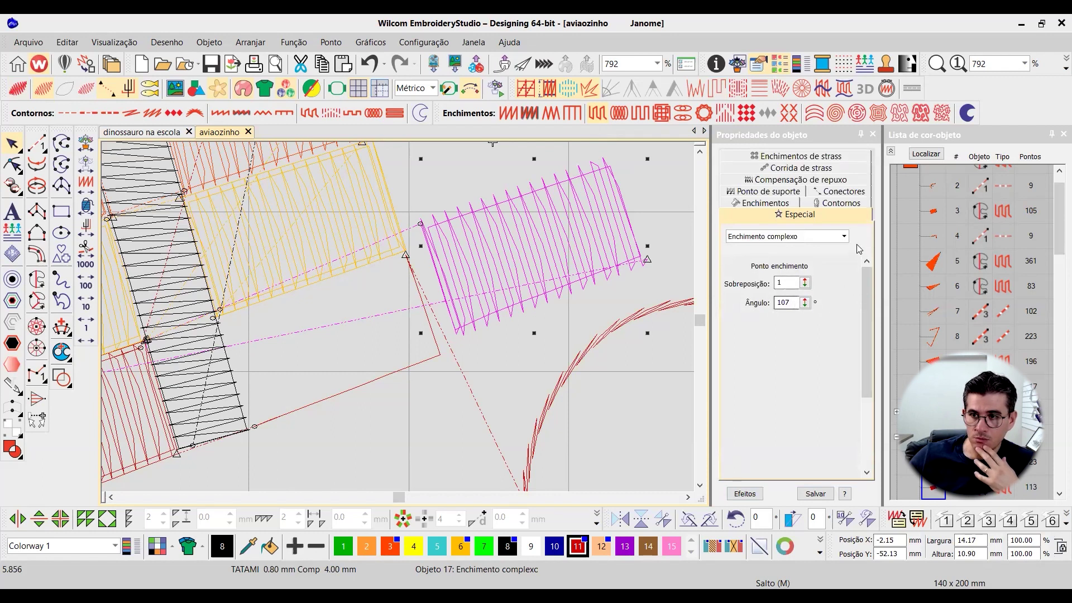
- Try the first and then the diagonal backstitch (Pesponto) style on the moved red Tatami fill
left_click(765, 202)
scroll(823, 290, "down", 5)
left_click_drag(869, 373, 869, 408)
left_click(739, 423)
left_click(799, 426)
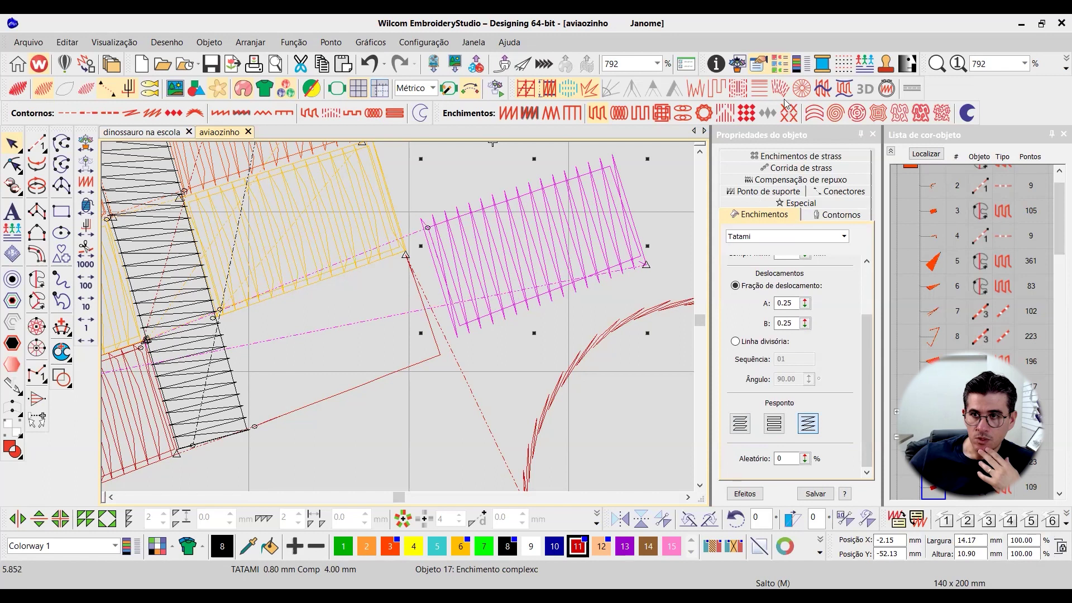
- Apply the Trapunto effect to the moved red fill and review its decorative and Tatami settings
left_click(721, 90)
left_click(771, 412)
left_click(769, 412)
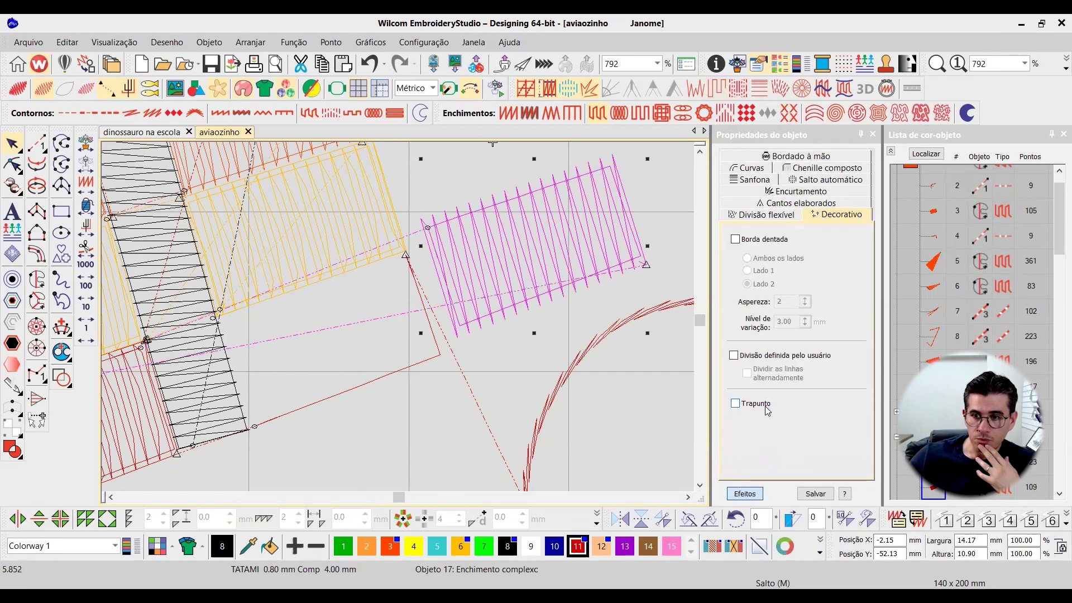
left_click(745, 494)
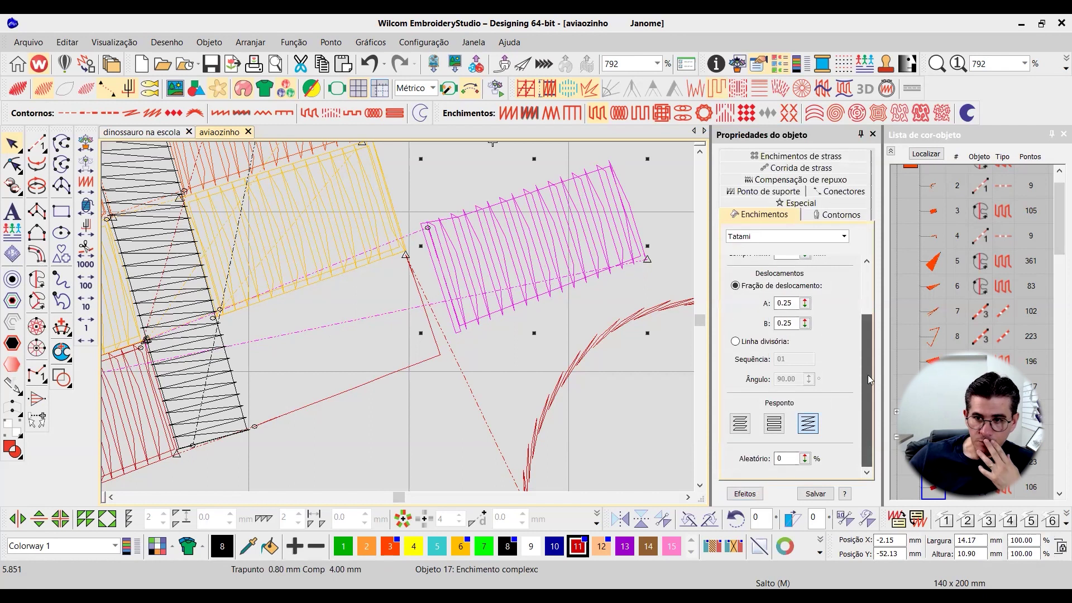
left_click_drag(867, 374, 871, 314)
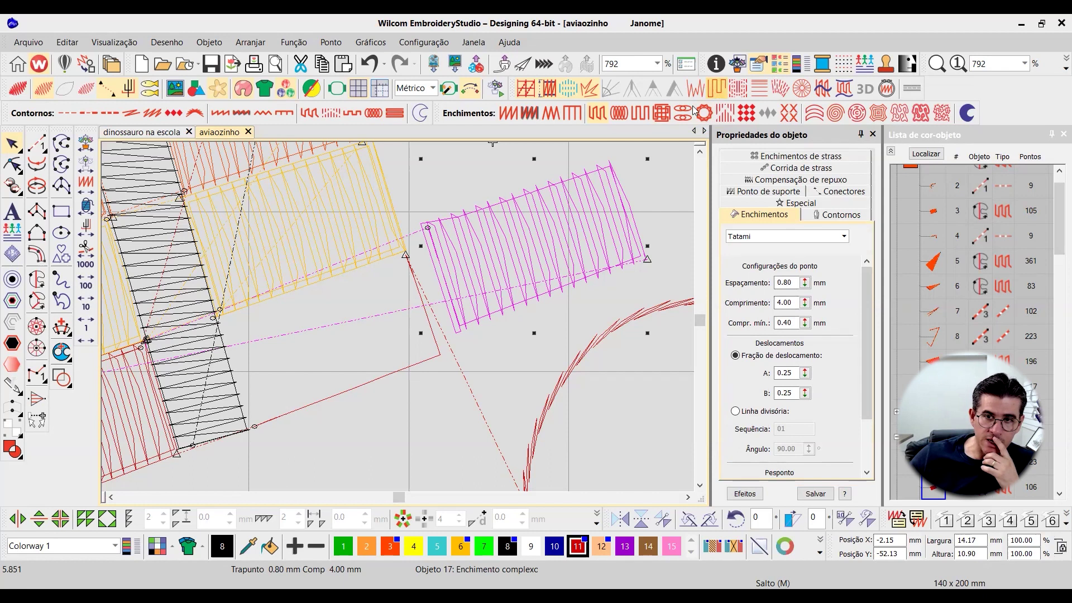
left_click(721, 89)
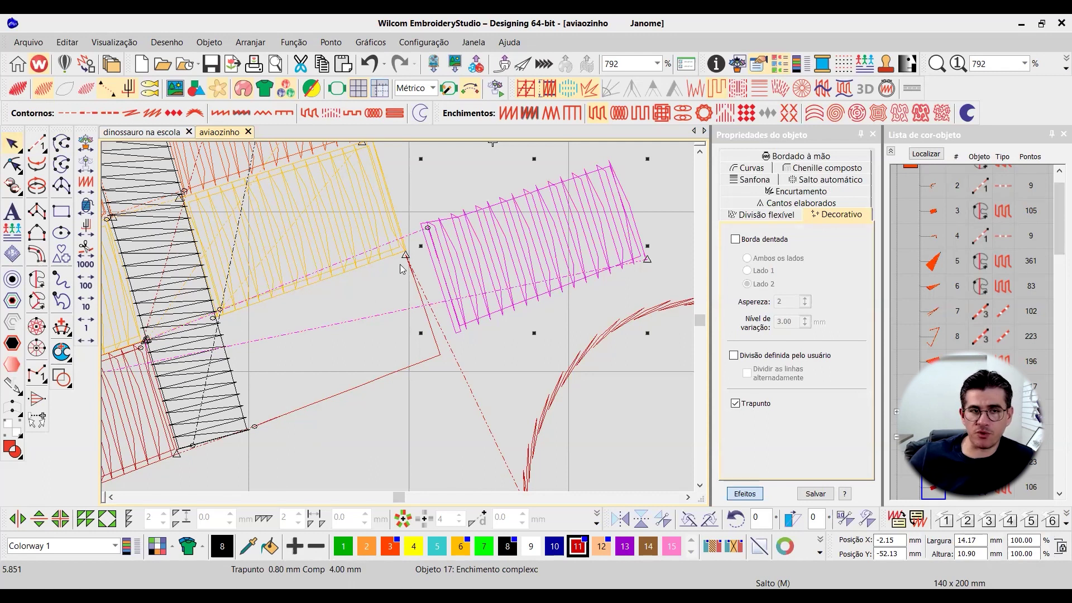
- Undo the red fill's test changes and its move, and show the design with realistic stitches again
left_click(58, 214)
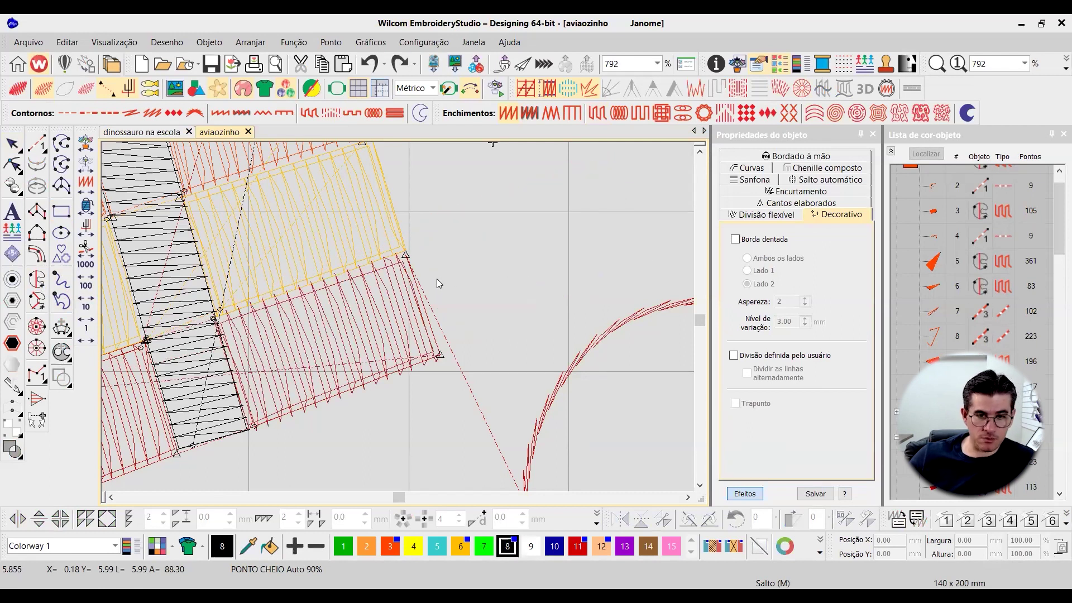
key("t")
key("Escape")
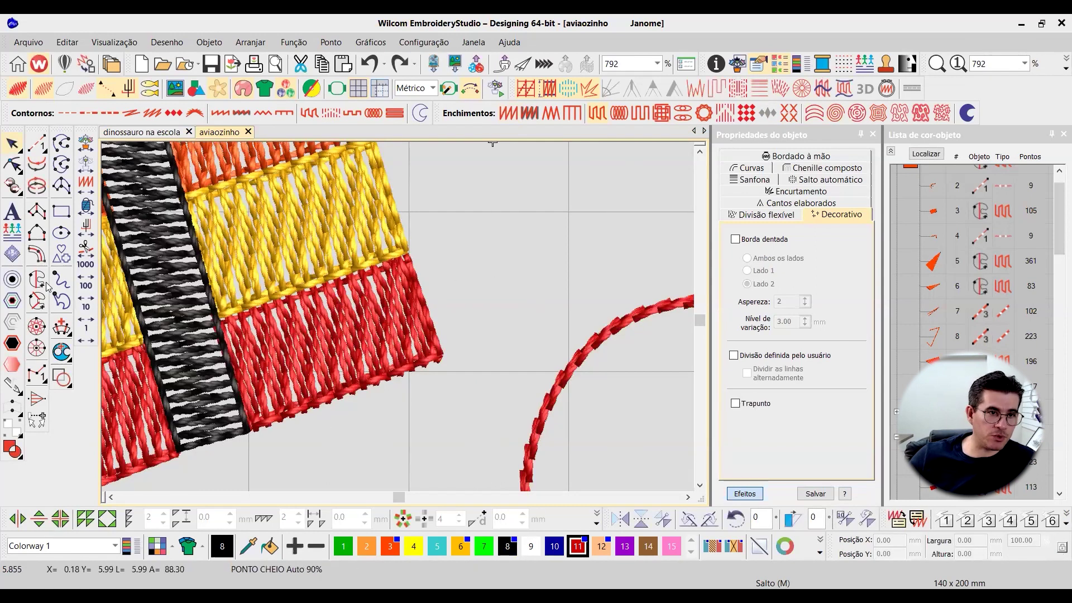
- Digitize a black Complex Fill shape over the corners of the red stripe section right of the strap
left_click(44, 282)
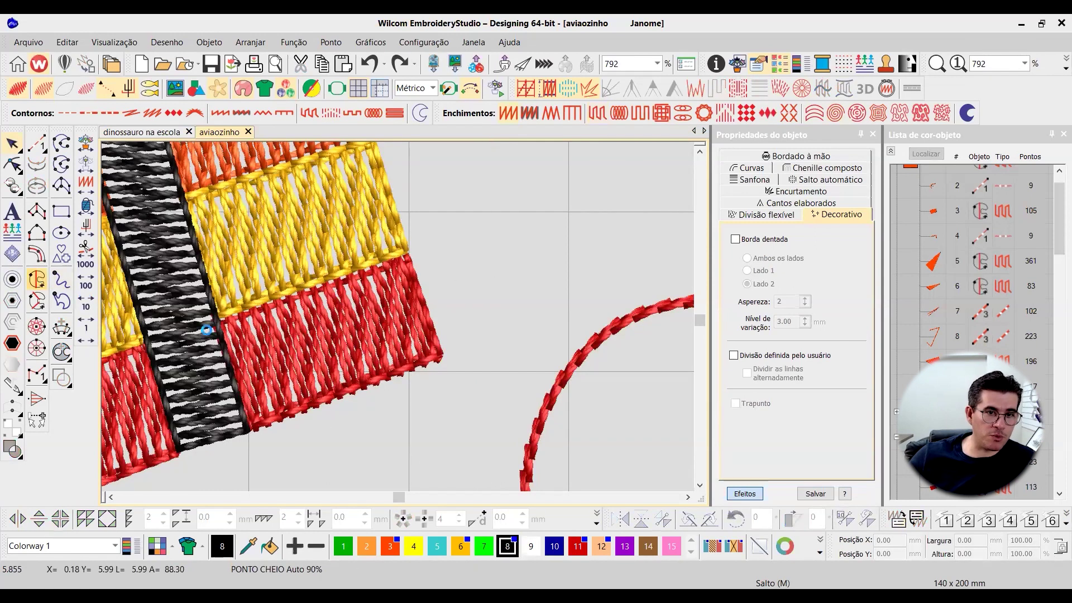
left_click(407, 254)
left_click(442, 356)
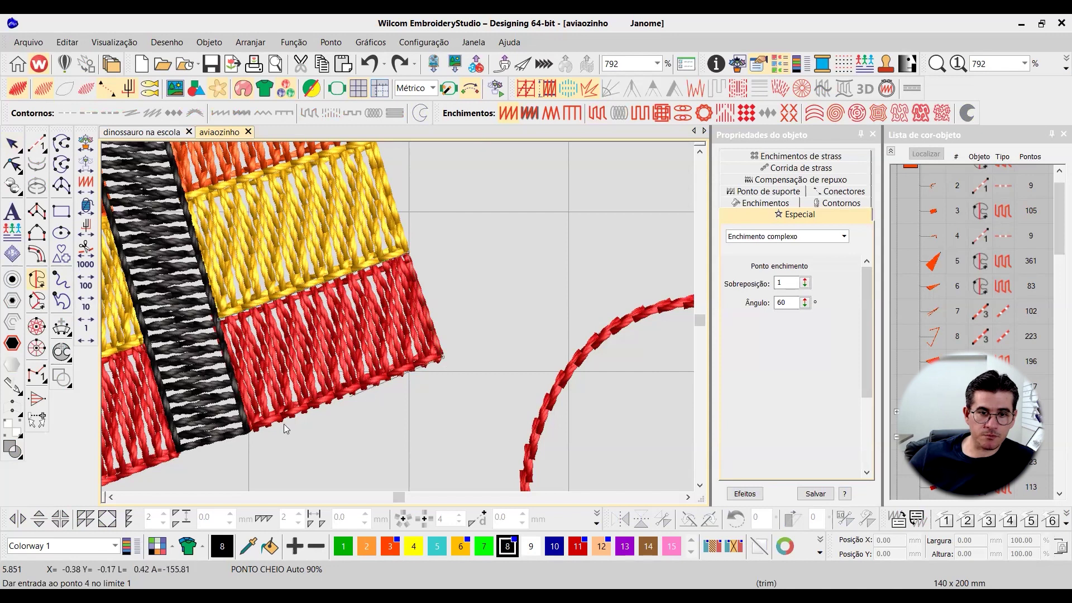
left_click(250, 430)
key("Return")
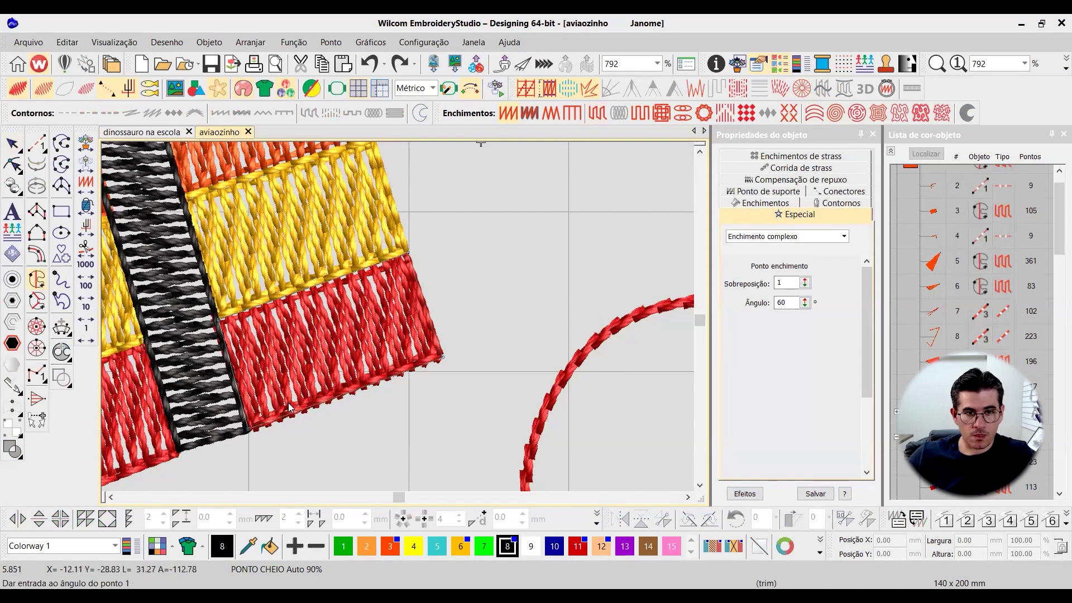
key("Return")
key("Escape")
- Move the new black fill about 13 mm right and 5 mm up, and check its reshape points
left_click_drag(382, 283, 594, 198)
left_click(14, 165)
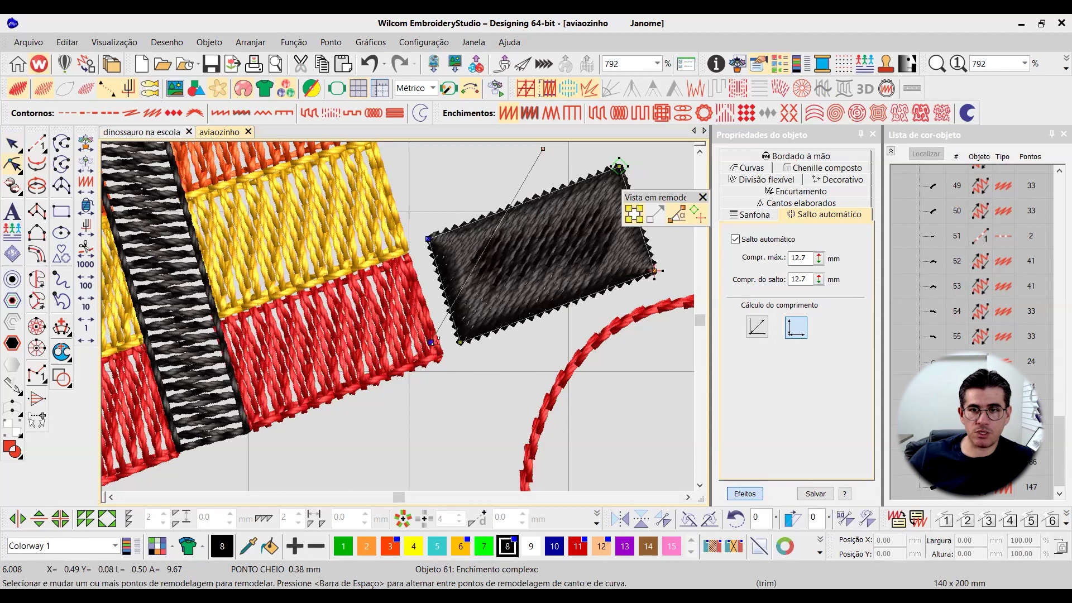
key("Escape")
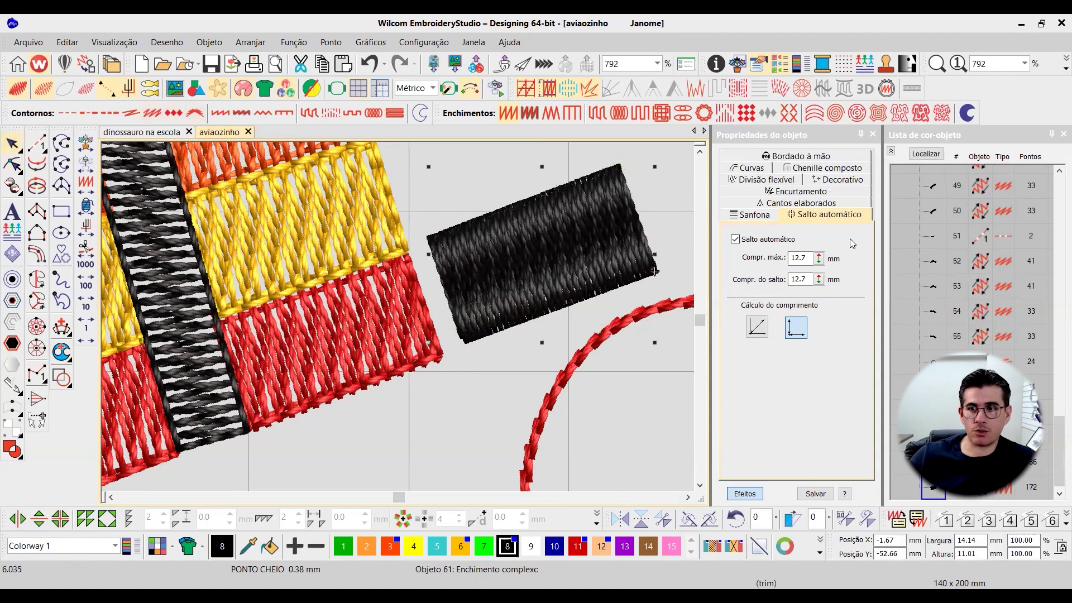
- Change the black fill's stitch type to Tatami with a spacing of 0.80 mm
left_click(745, 494)
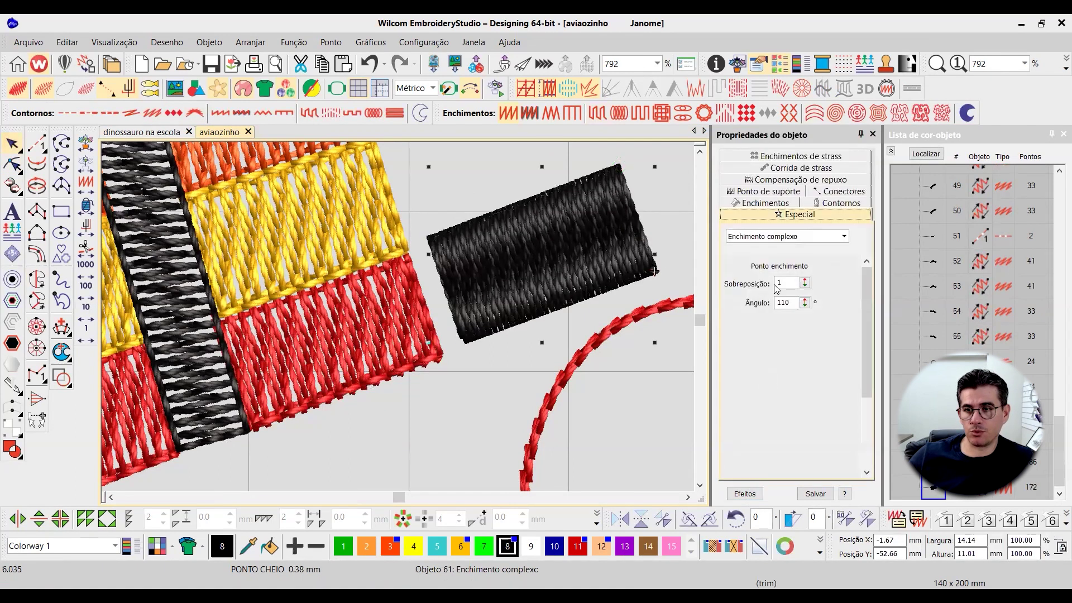
left_click(769, 209)
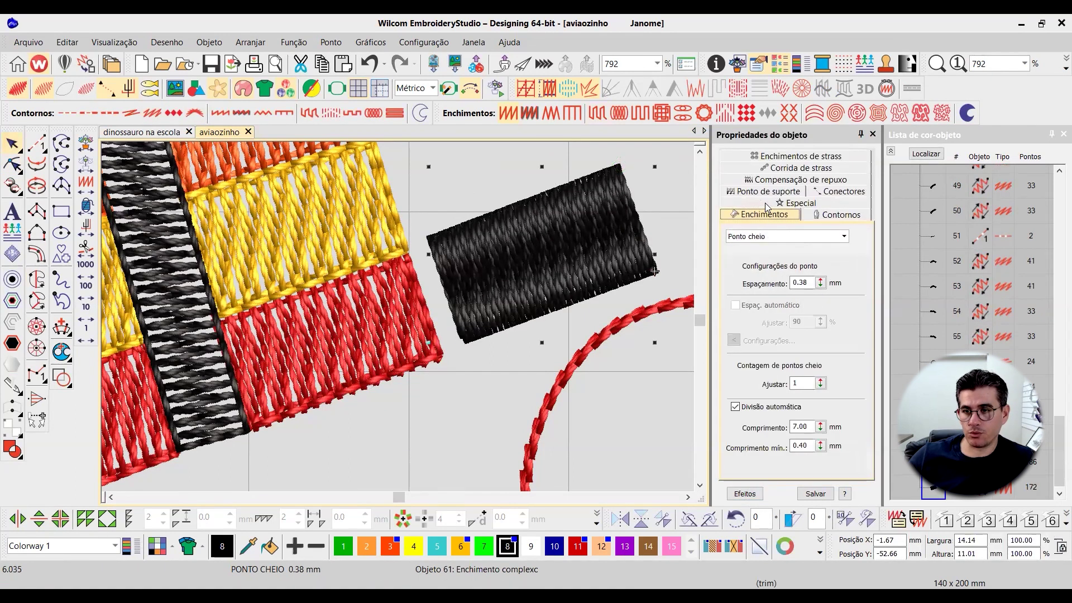
left_click(787, 236)
left_click(786, 286)
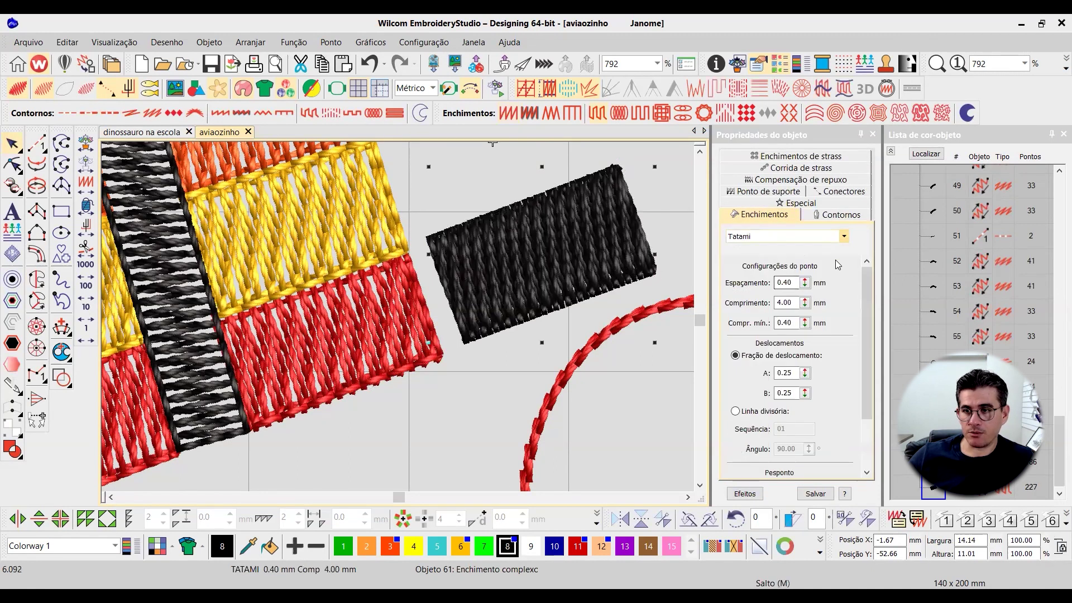
left_click_drag(785, 283, 834, 286)
type("80")
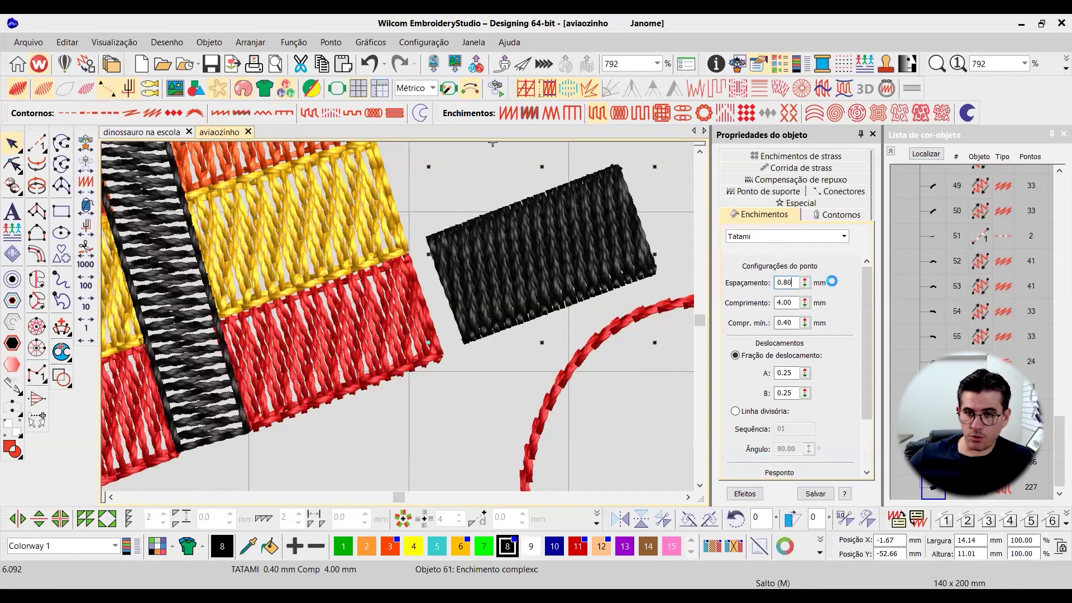
key("Return")
- Apply the Trapunto effect to the black fill and turn off its first underlay (Primeiro ponto de suporte)
left_click(757, 90)
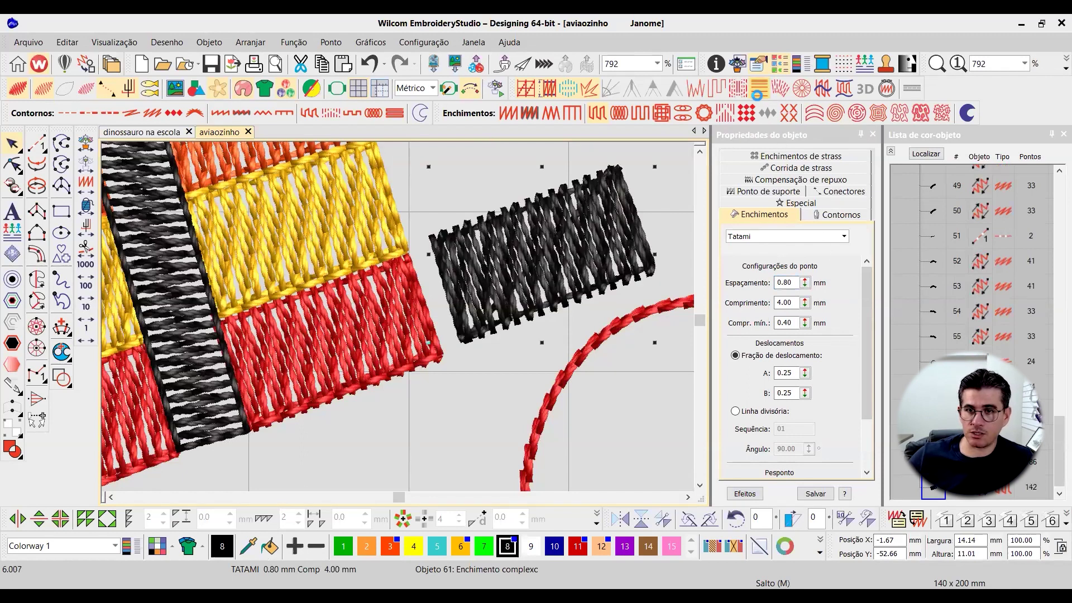
left_click(755, 91)
left_click(716, 90)
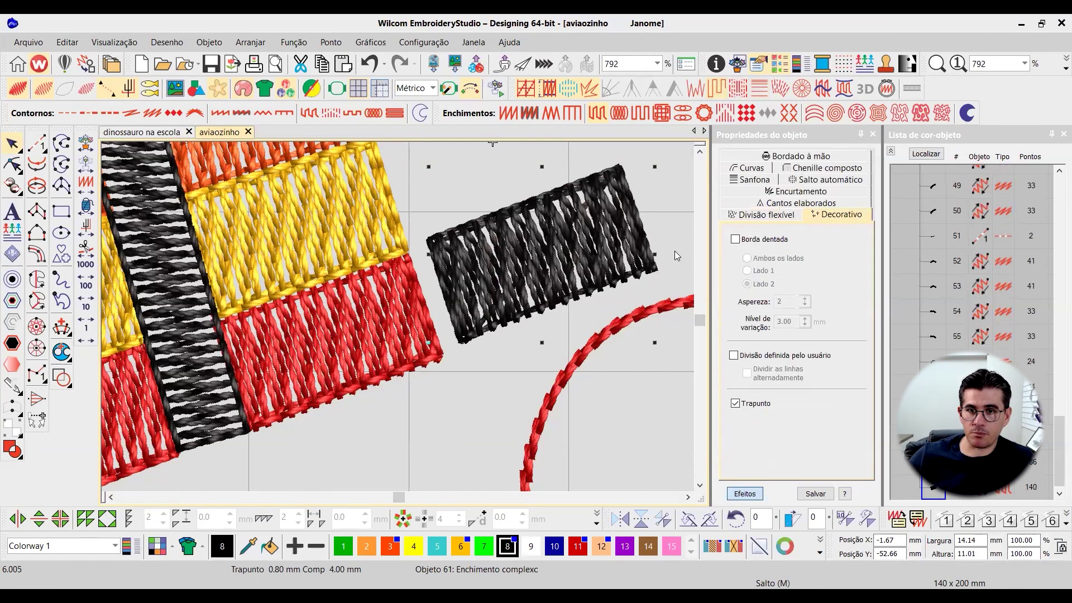
left_click(744, 493)
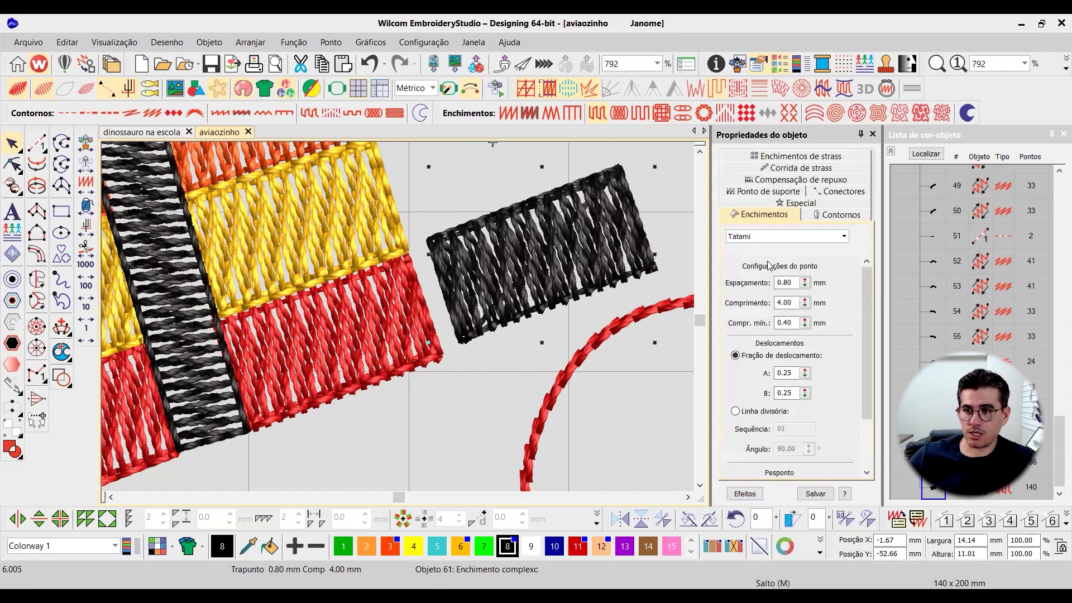
left_click(764, 191)
left_click(735, 240)
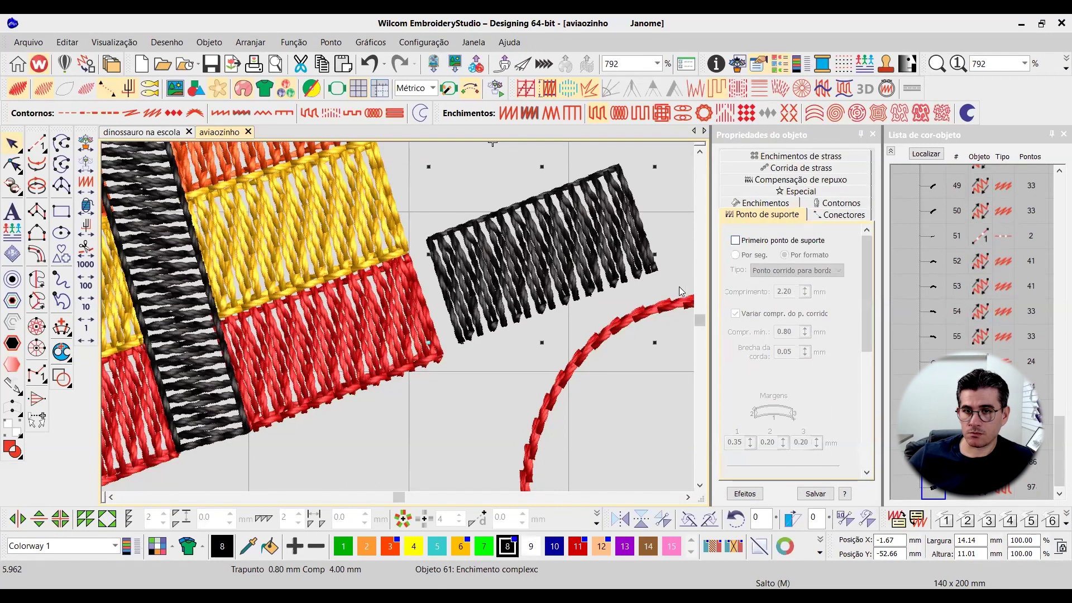
left_click_drag(867, 323, 873, 242)
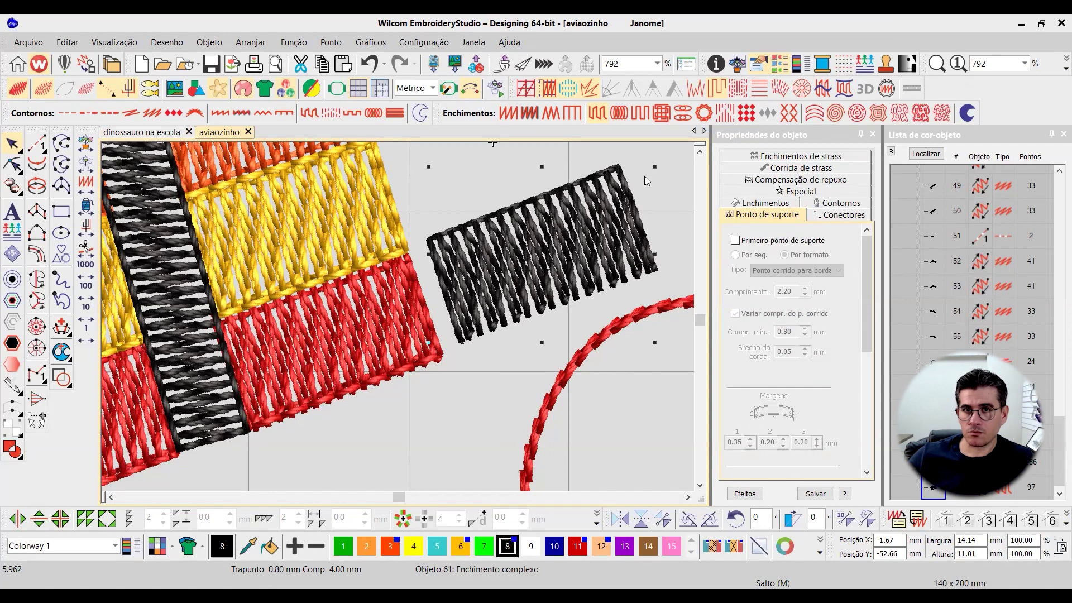
- Move the black fill about 1.3 mm down and relocate its exit point to the shape's lower-left corner
left_click_drag(570, 223, 564, 243)
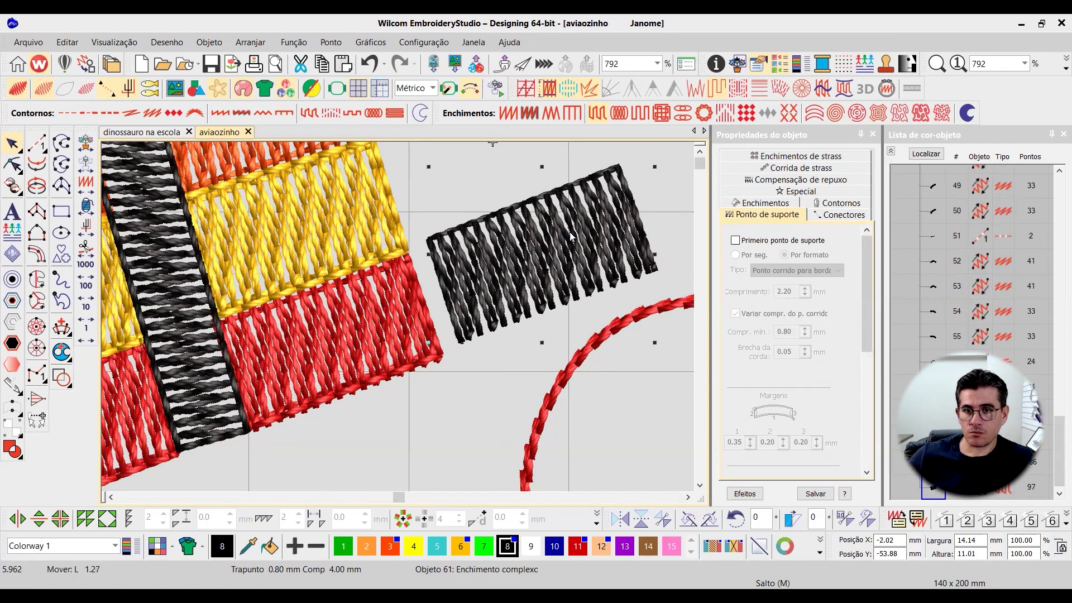
left_click(11, 165)
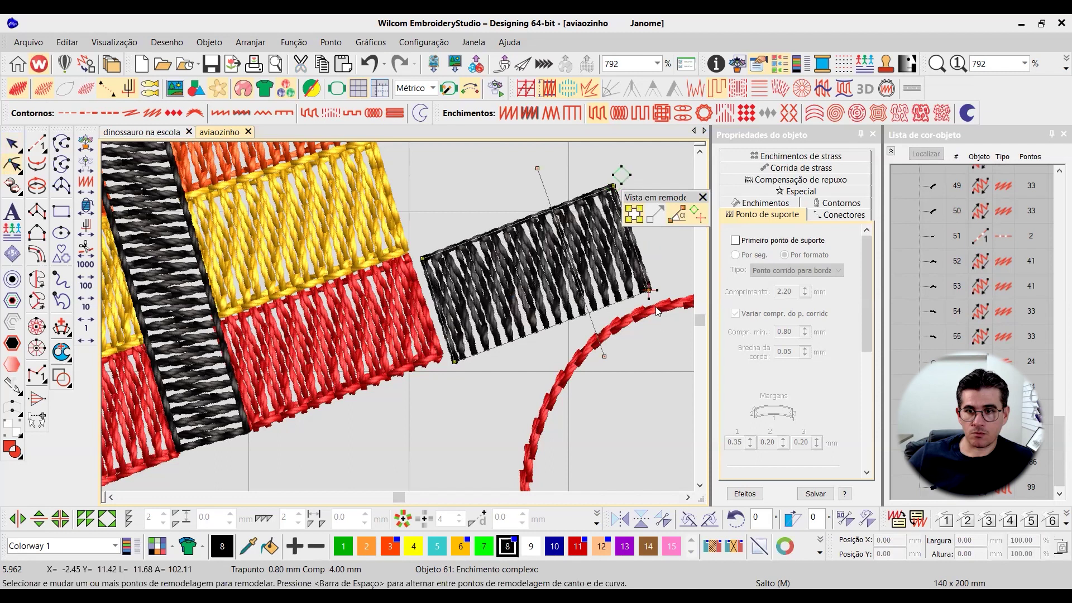
key("Return")
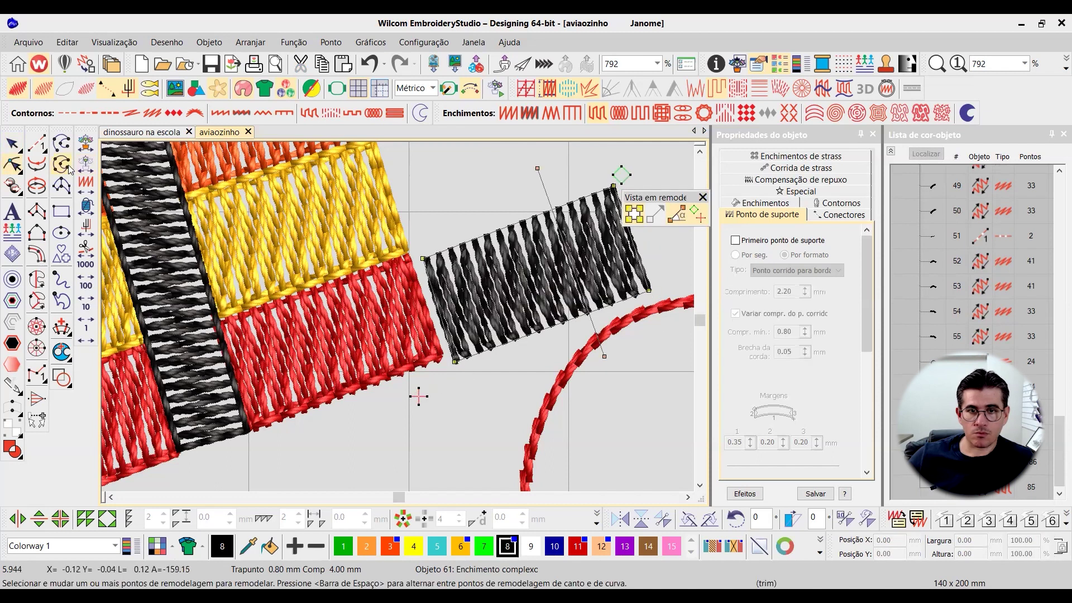
left_click(12, 145)
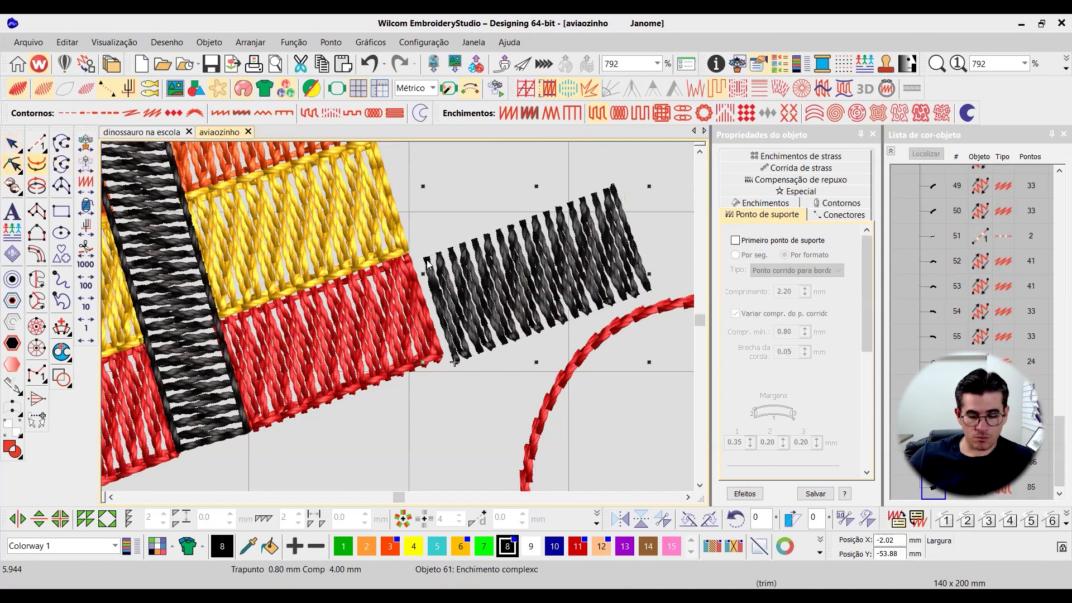
- Test the other backstitch (Pesponto) styles on the black Trapunto fill and return it to the first style
left_click(744, 494)
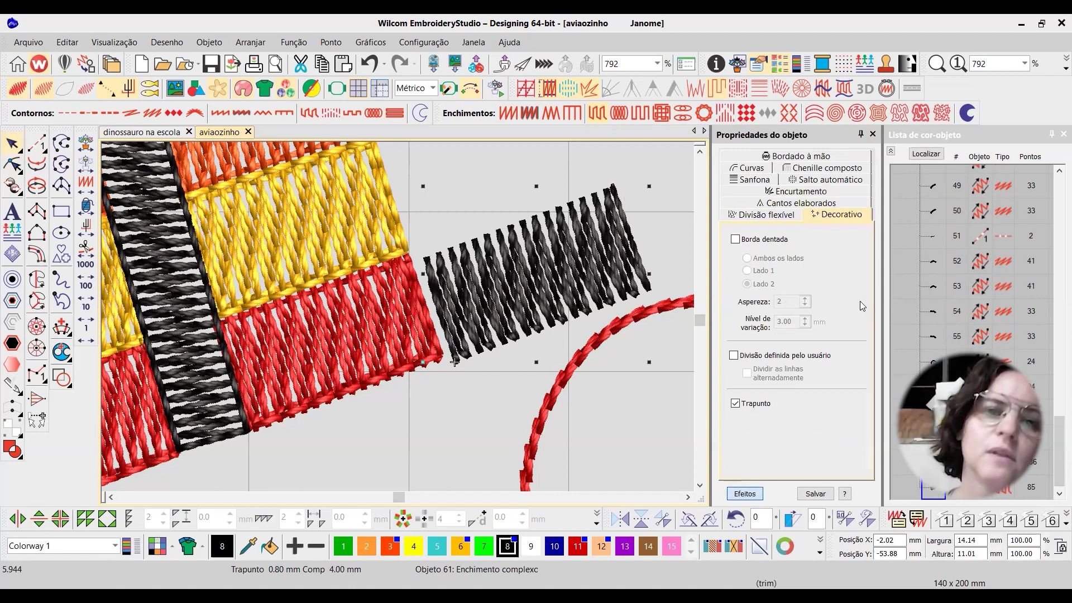
left_click(745, 493)
left_click_drag(868, 269, 868, 234)
left_click(788, 204)
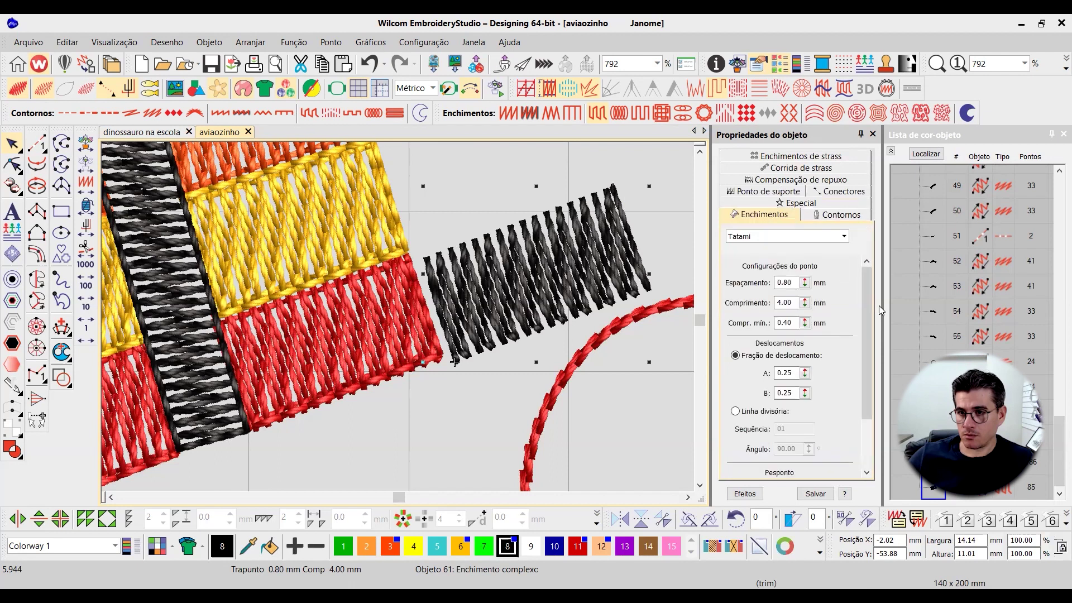
left_click_drag(869, 310, 871, 352)
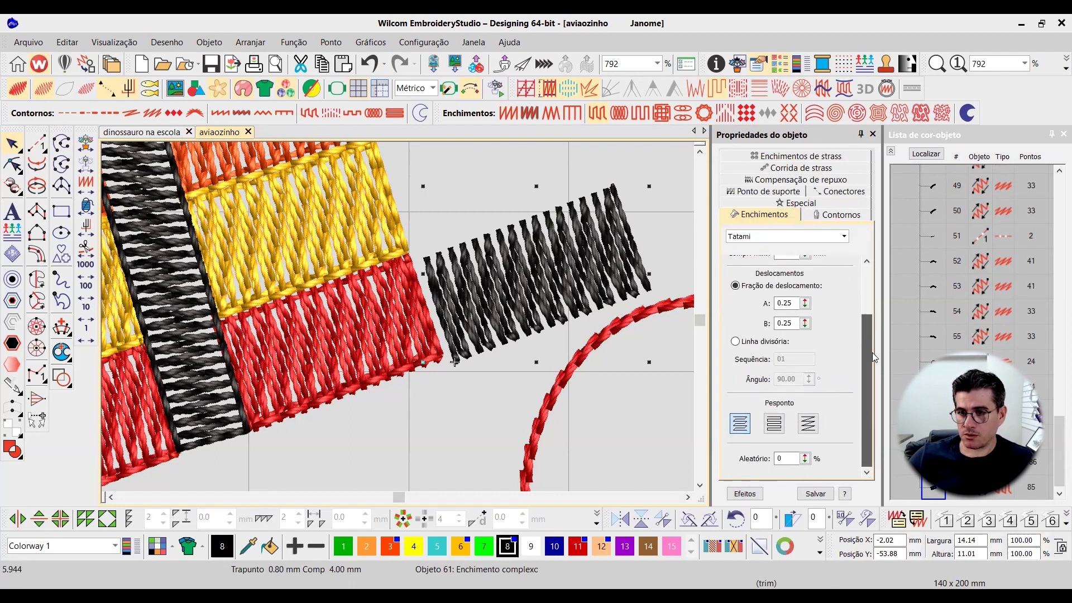
left_click(774, 423)
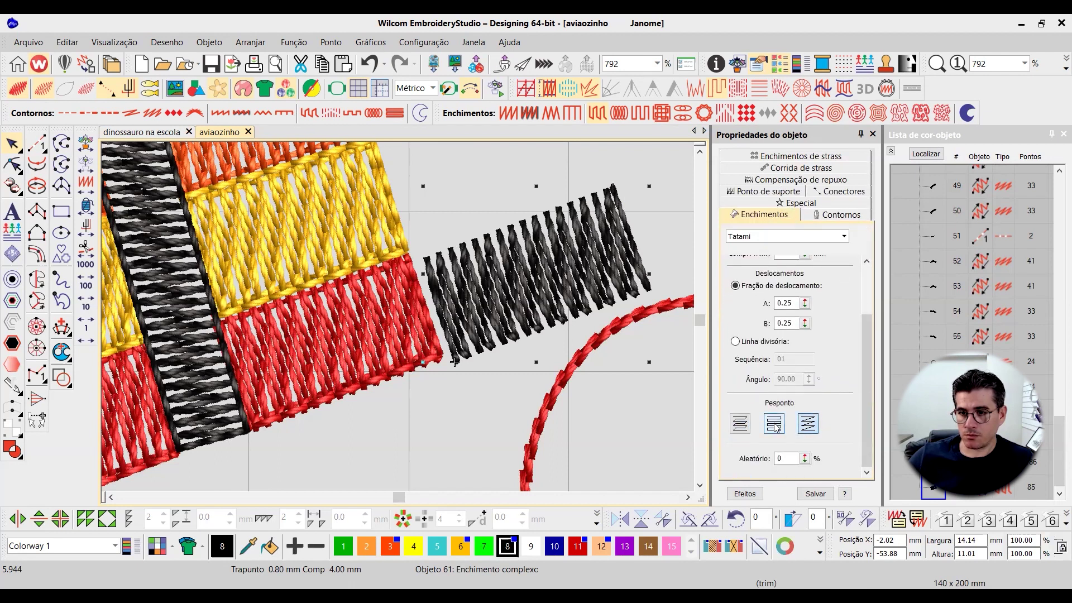
left_click(740, 425)
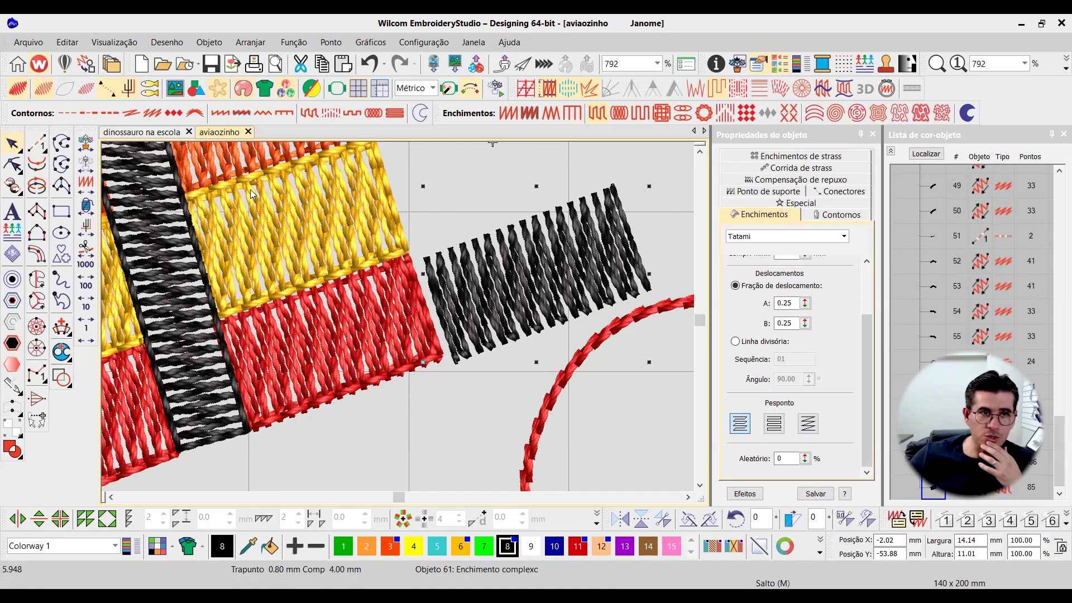
- Copy the black fill into a new design, fit it in the view, and show it as plain stitch lines
left_click(540, 274)
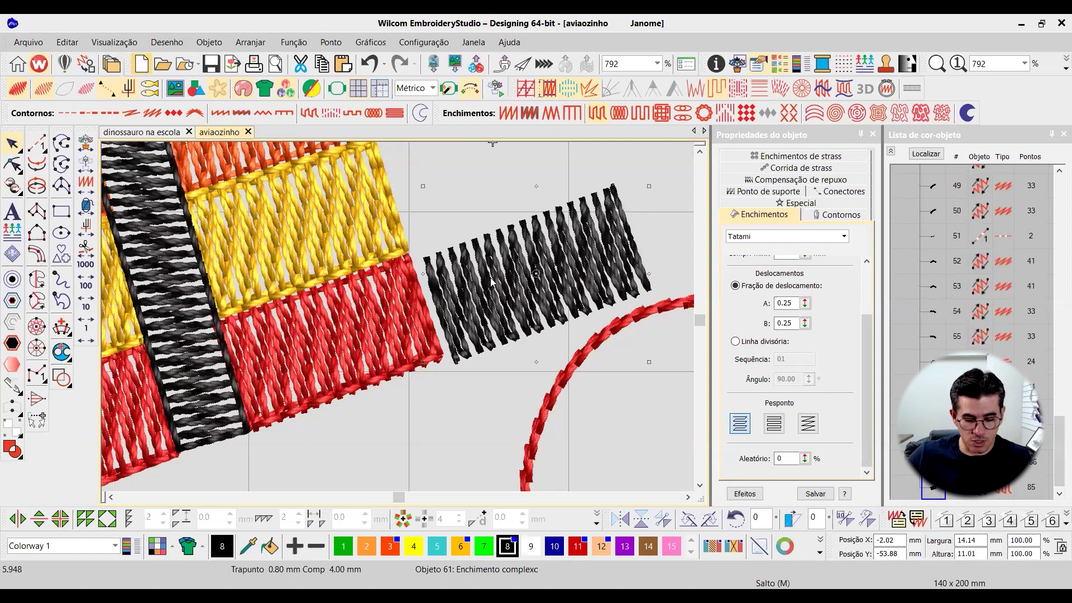
key("ctrl+n")
key("ctrl+v")
key("shift+0")
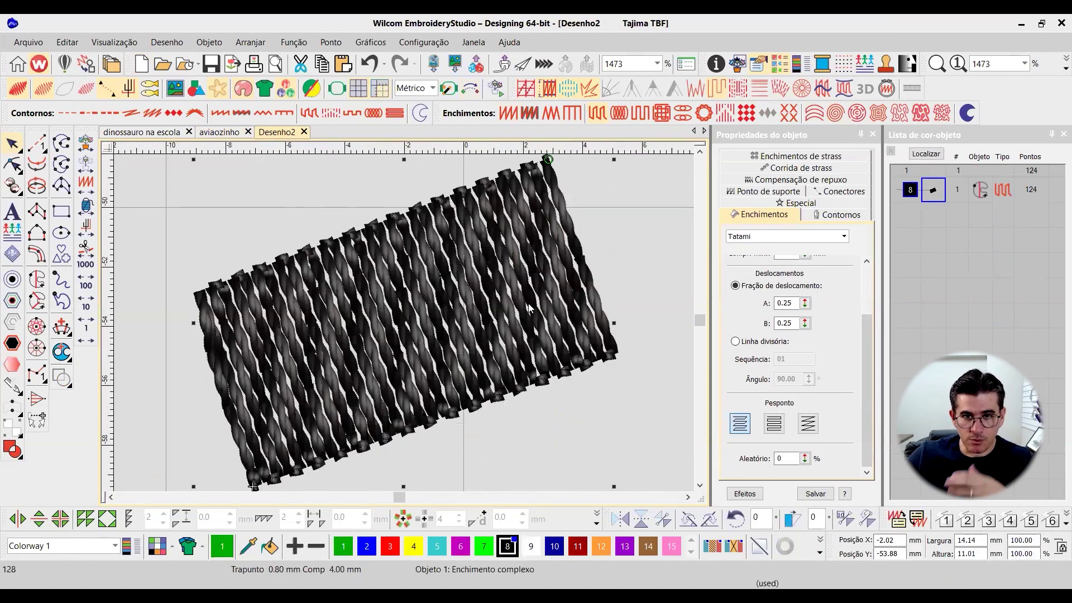
key("t")
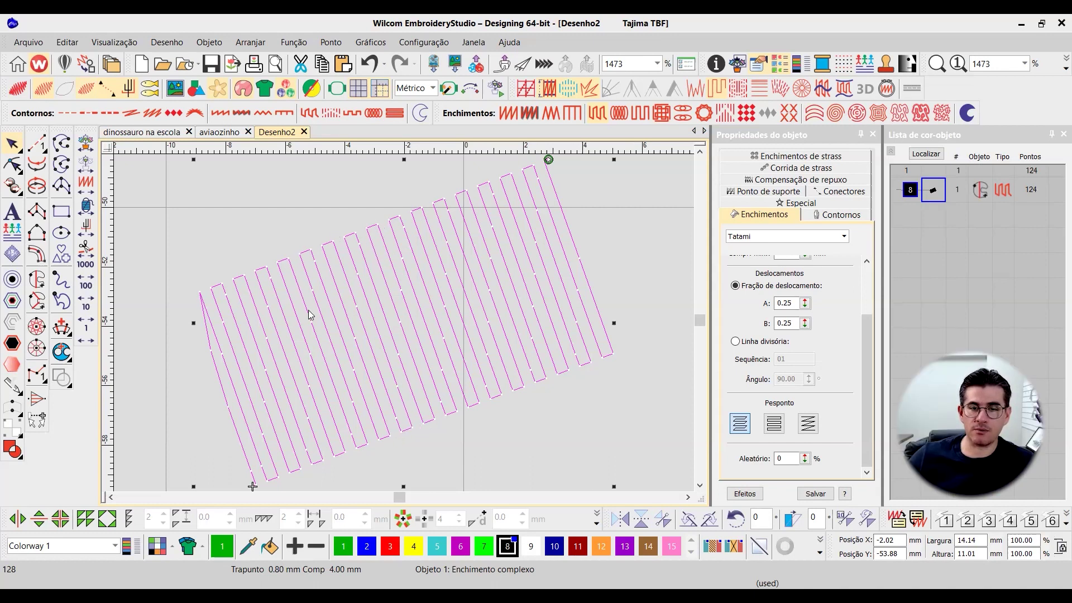
- Return to the aviaozinho design and delete the black test fill beside the backpack
left_click(220, 133)
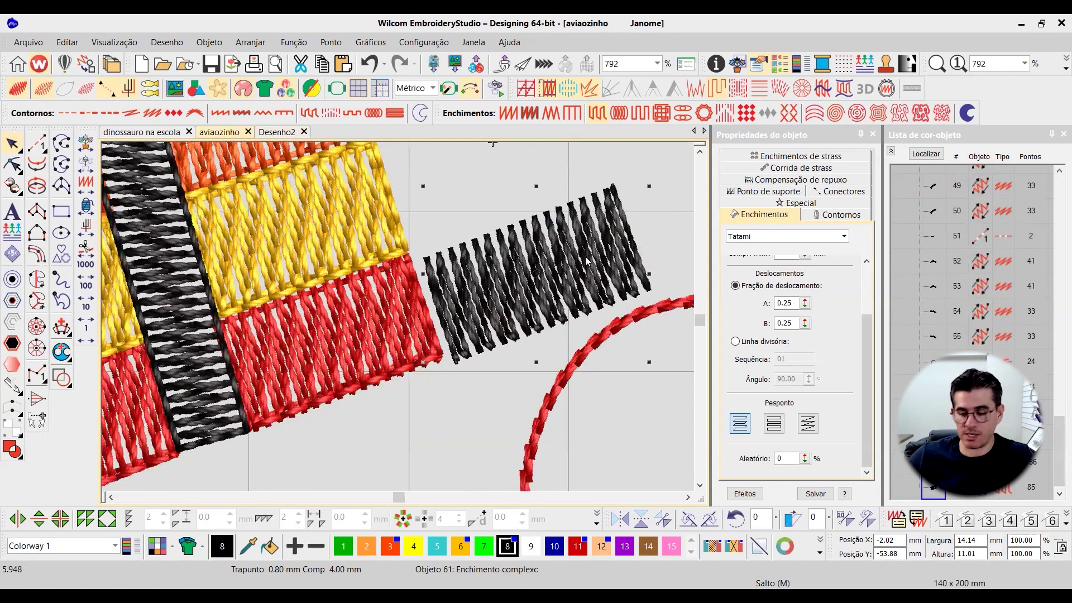
key("Delete")
scroll(397, 317, "down", 4)
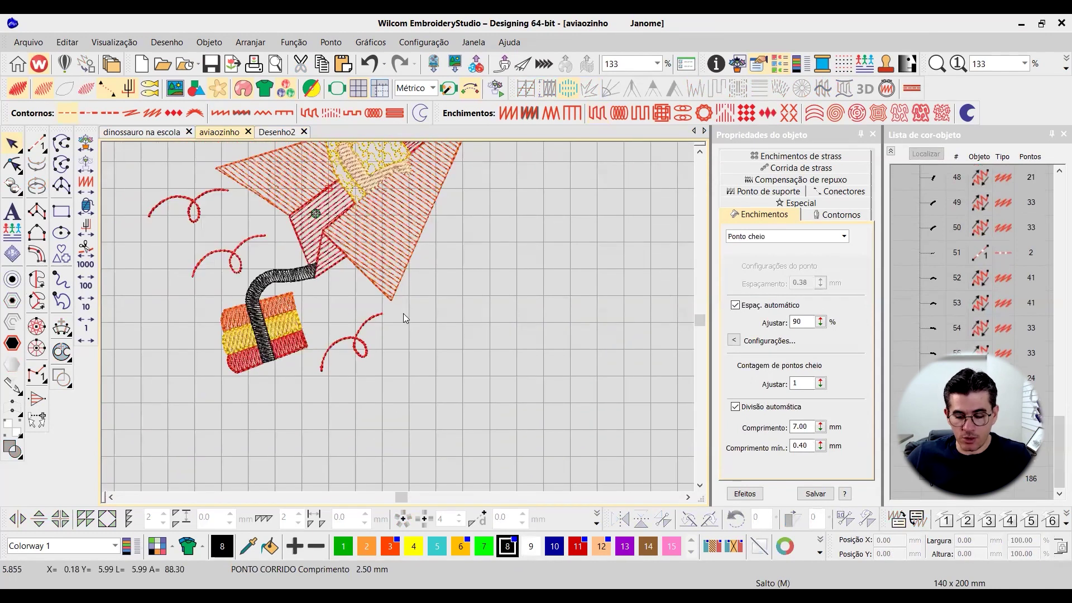
- Copy the entire aviaozinho design and paste it into Desenho2 in place of the black test fill
key("0")
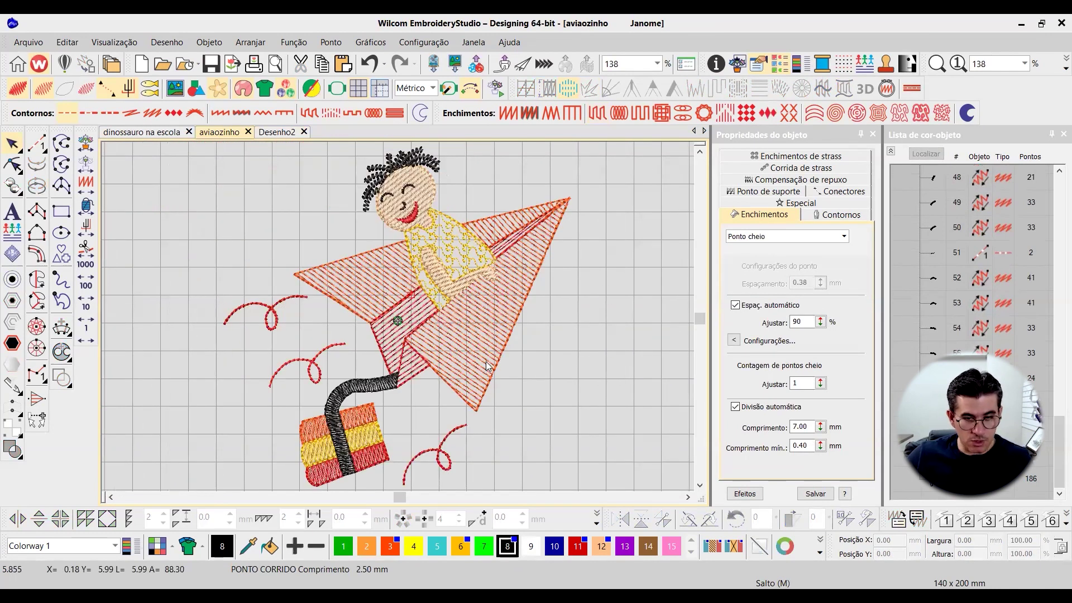
key("ctrl+a")
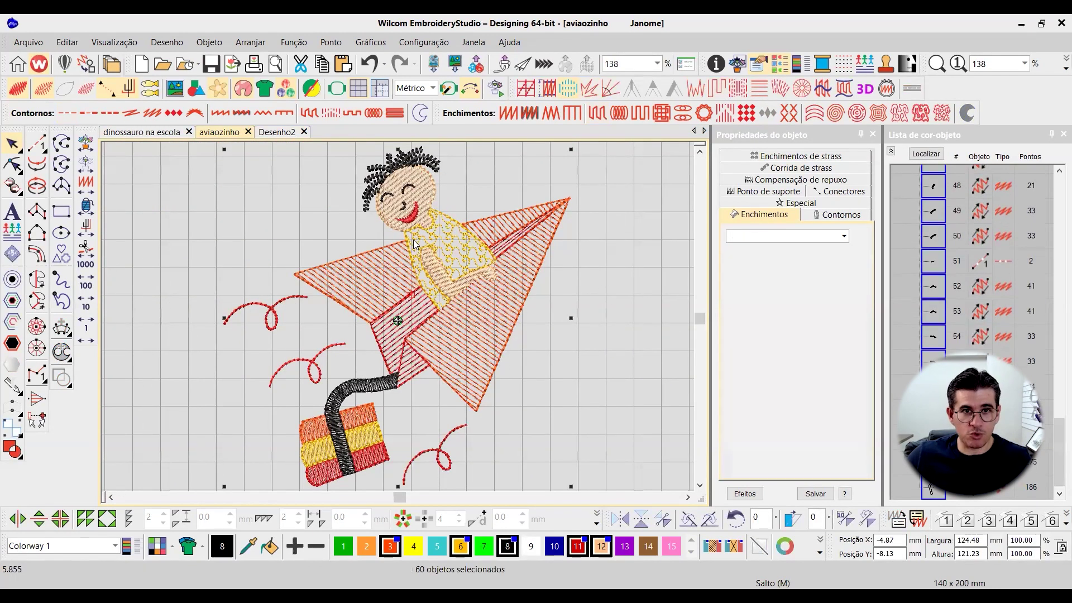
left_click(276, 134)
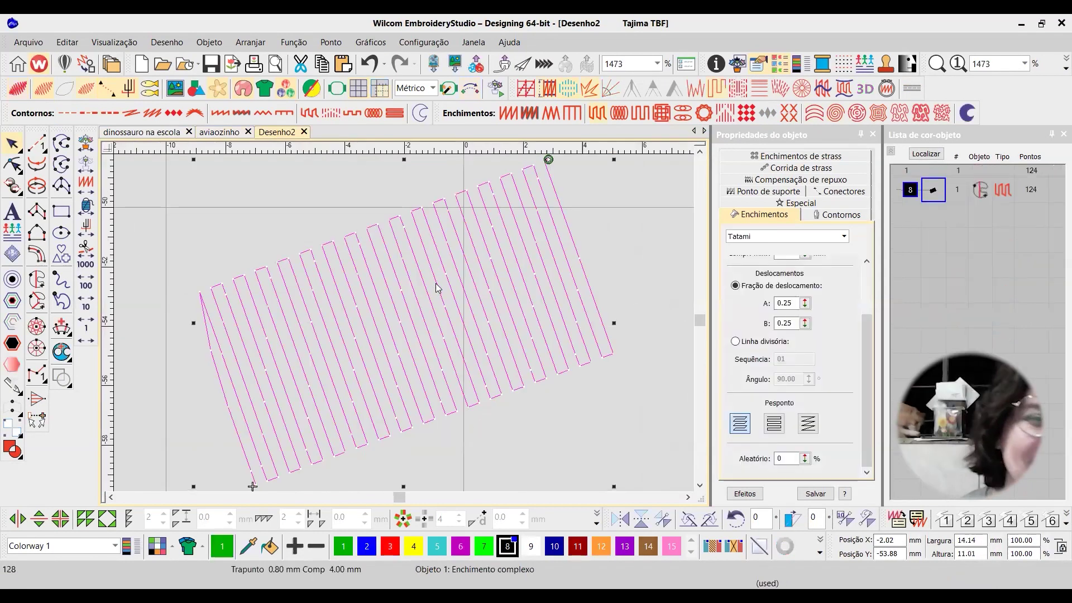
key("Delete")
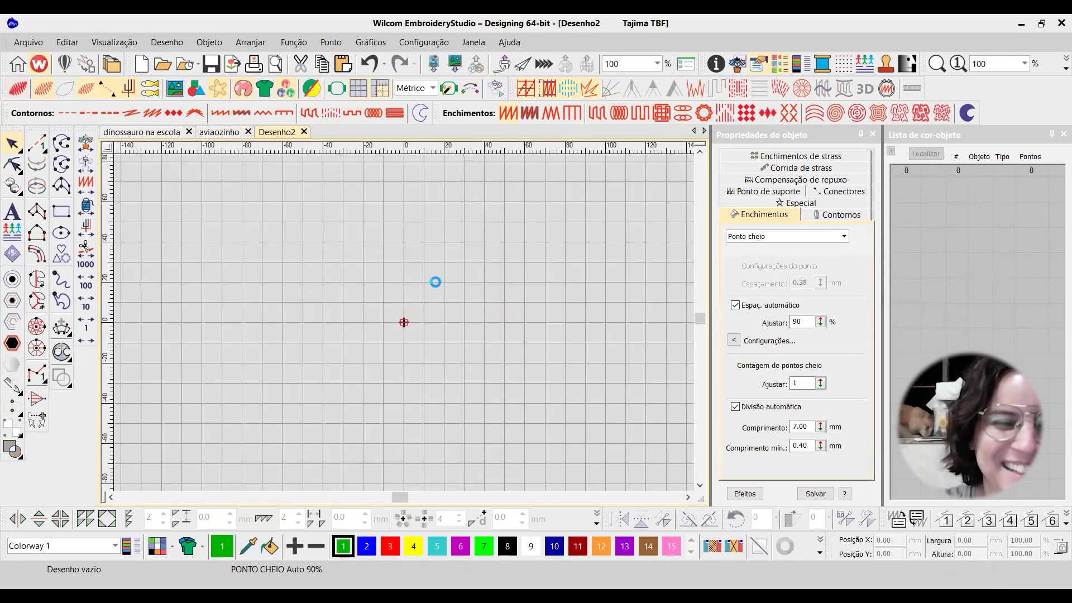
key("ctrl+v")
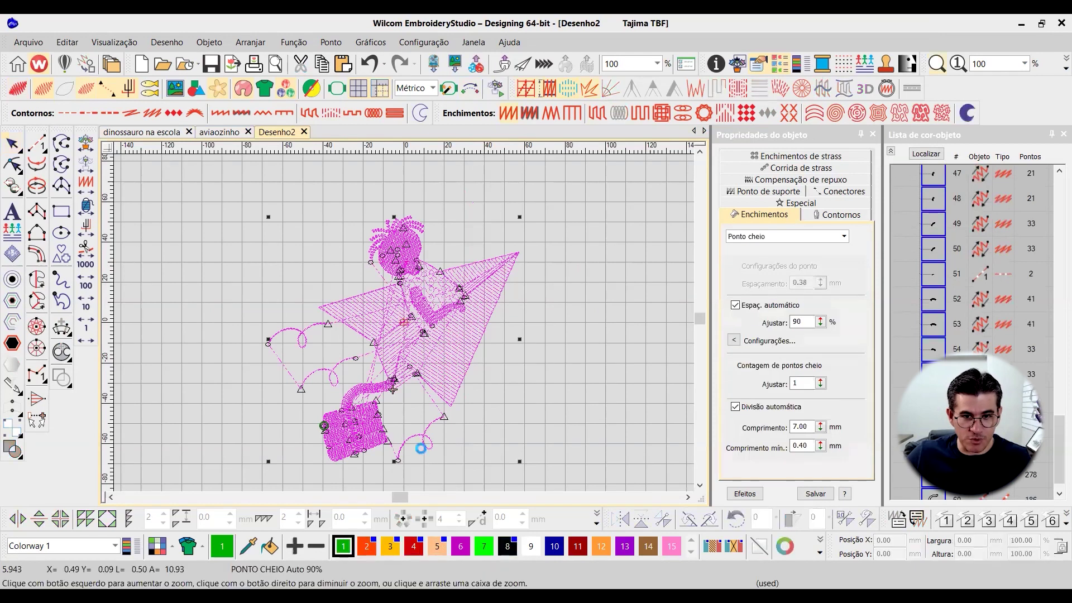
- Apply the Trapunto effect to the red backpack stripe right of the strap in the pasted design
left_click_drag(421, 448, 326, 372)
left_click(427, 391)
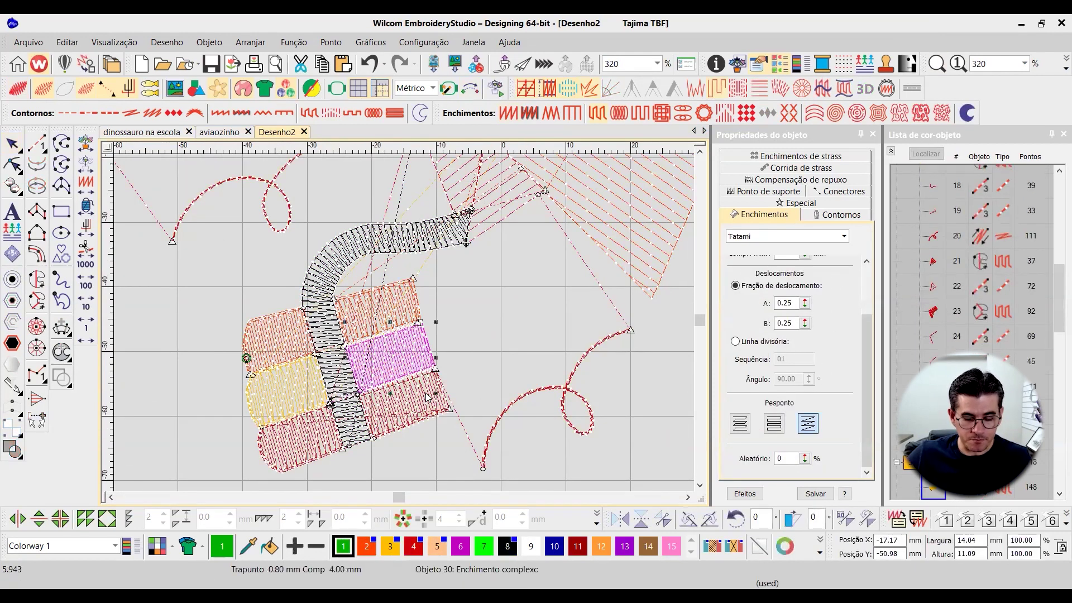
key("t")
scroll(432, 395, "up", 2)
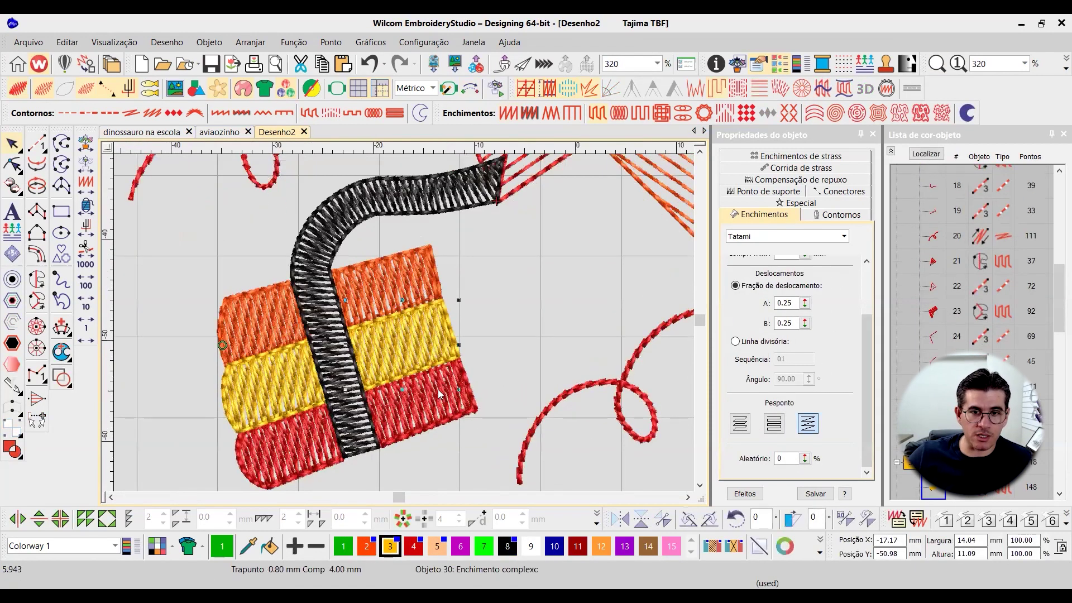
scroll(439, 394, "up", 1)
key("t")
left_click(414, 352)
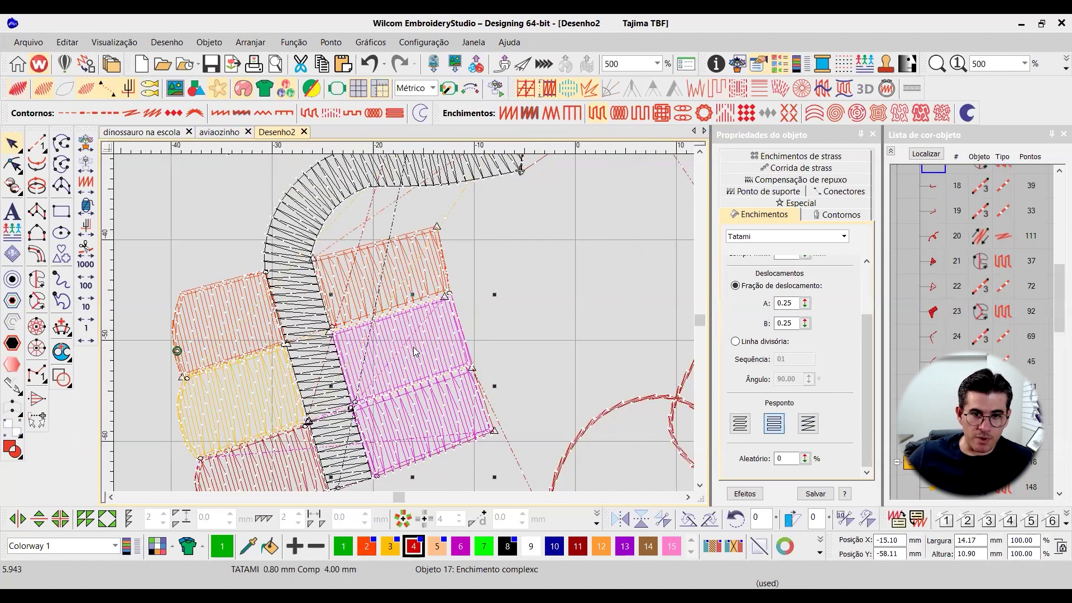
left_click(385, 267, "shift")
left_click(508, 354)
key("t")
left_click(461, 416)
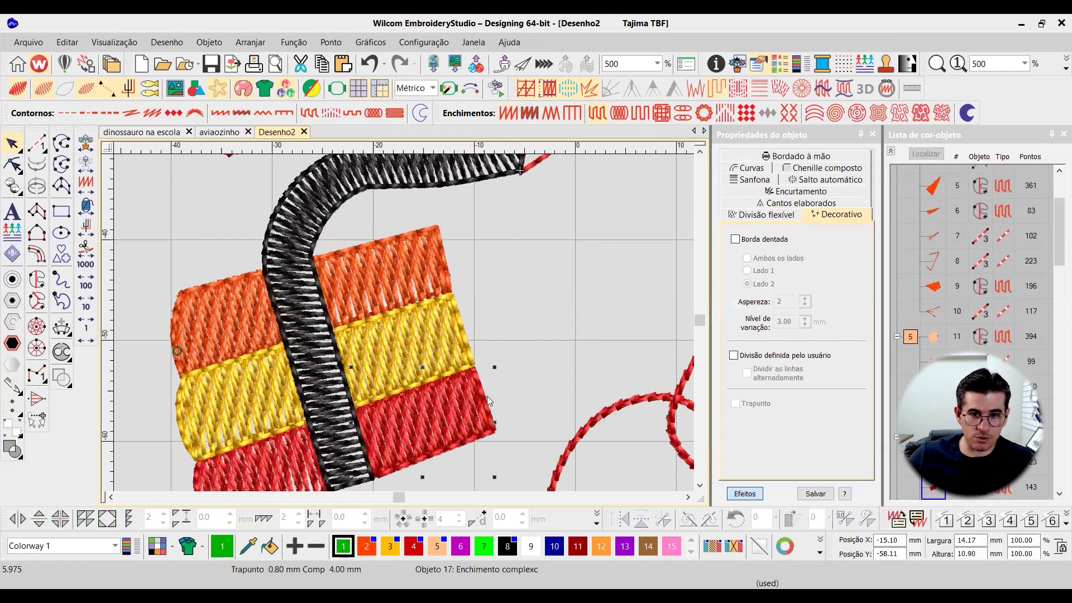
- Match the stitching of the right orange and left yellow backpack stripes to the right red Trapunto stripe
left_click(420, 381)
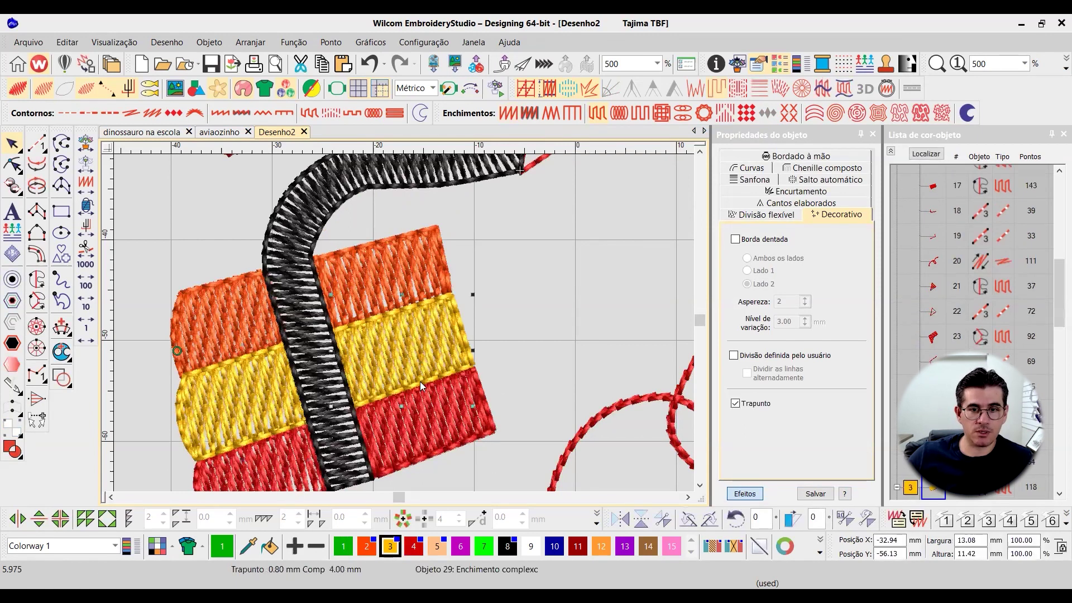
left_click(413, 408, "shift")
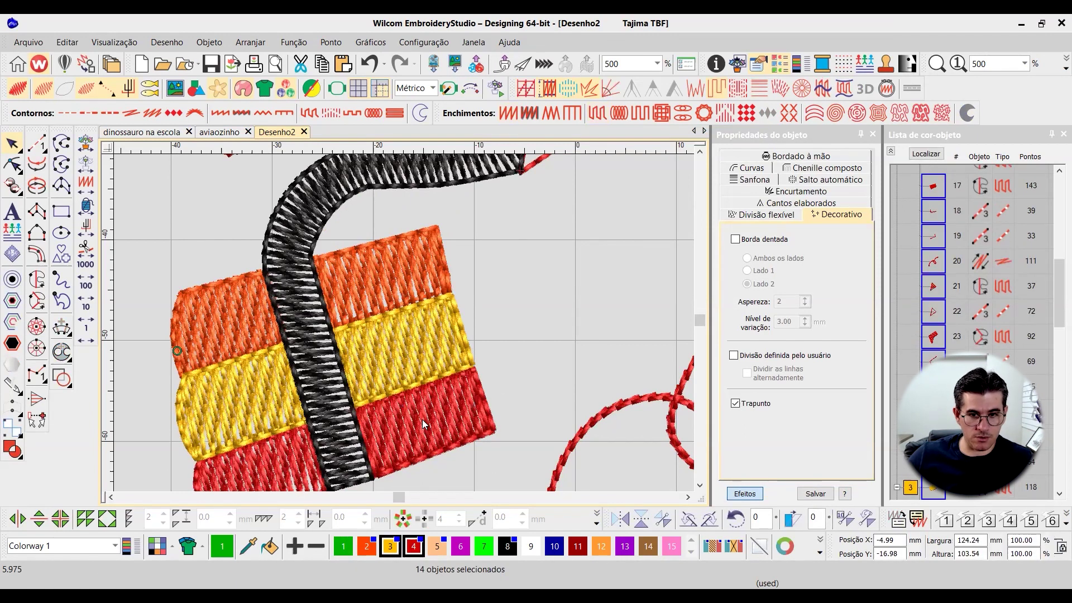
key("t")
left_click(430, 340)
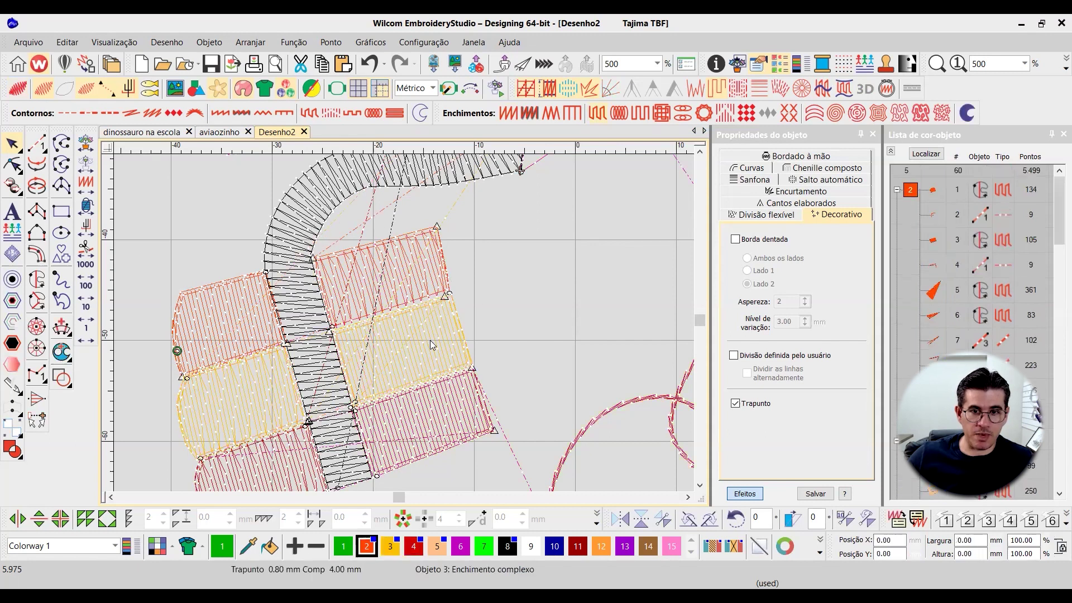
left_click(719, 89)
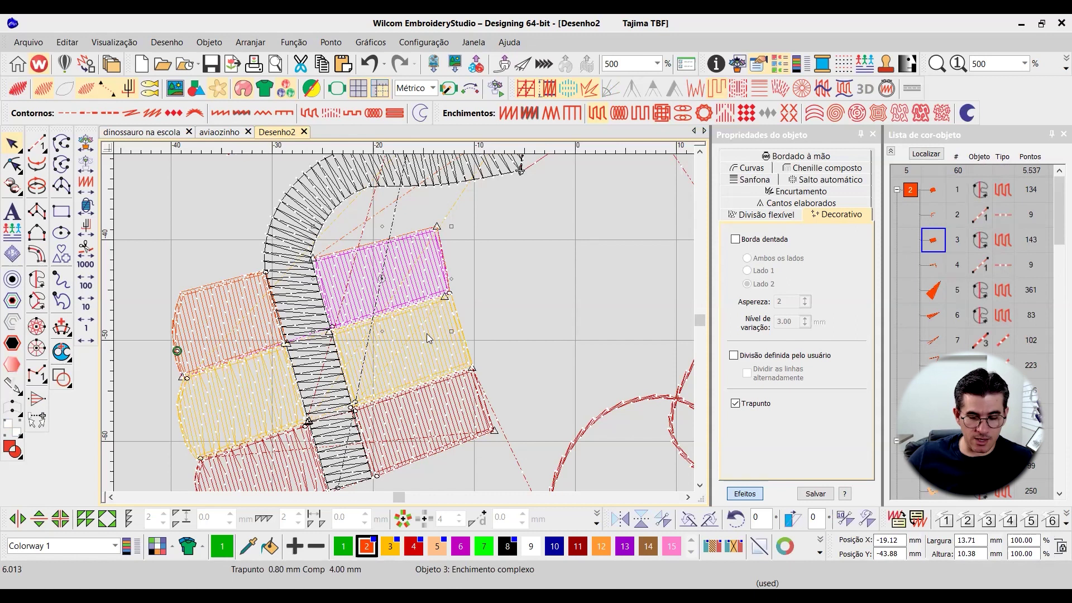
left_click(423, 419, "ctrl")
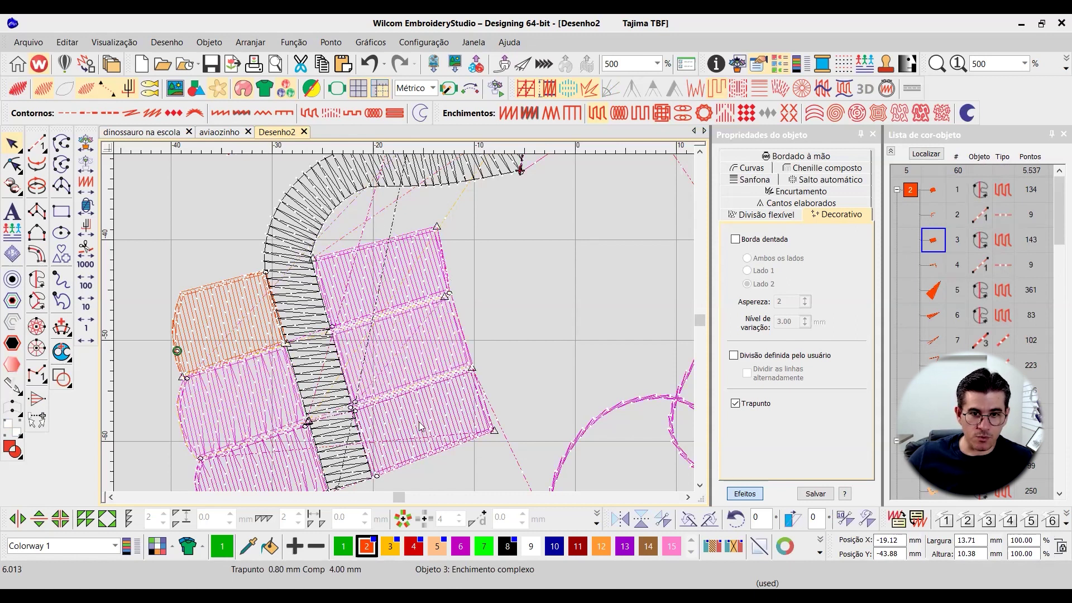
left_click(268, 394)
left_click(717, 92)
left_click(718, 92)
- Check the left orange stripe and match the left red stripe's stitching to the other Trapunto stripes
left_click(266, 284)
left_click(248, 302)
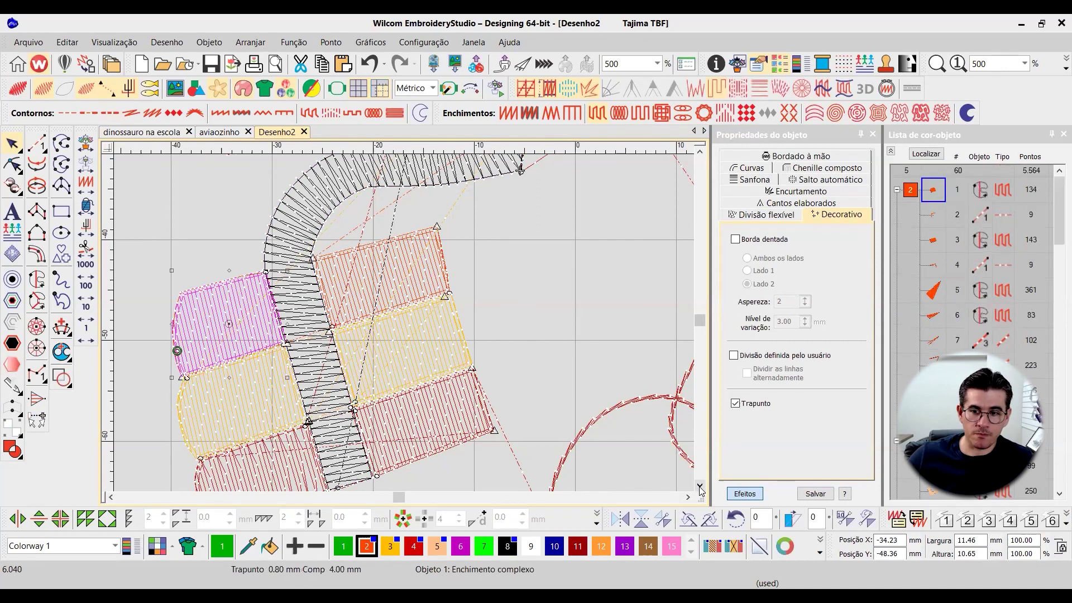
scroll(263, 363, "down", 2)
left_click(275, 424)
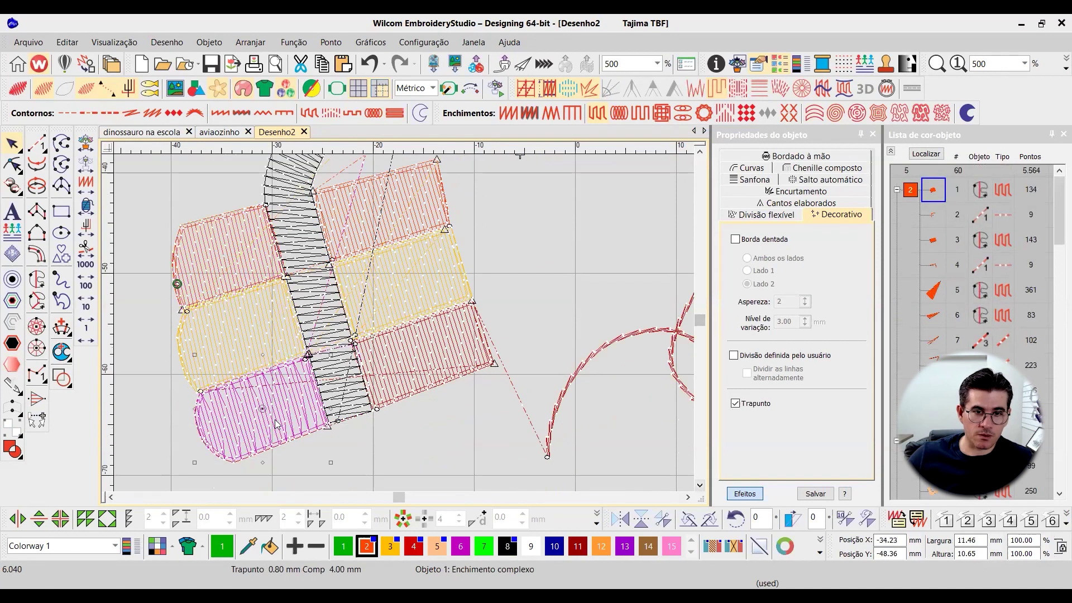
left_click(718, 92)
left_click(718, 92)
- Select all six backpack stripes in Desenho2, hide every other object and show them in realistic stitch view
left_click(541, 230)
left_click(403, 286)
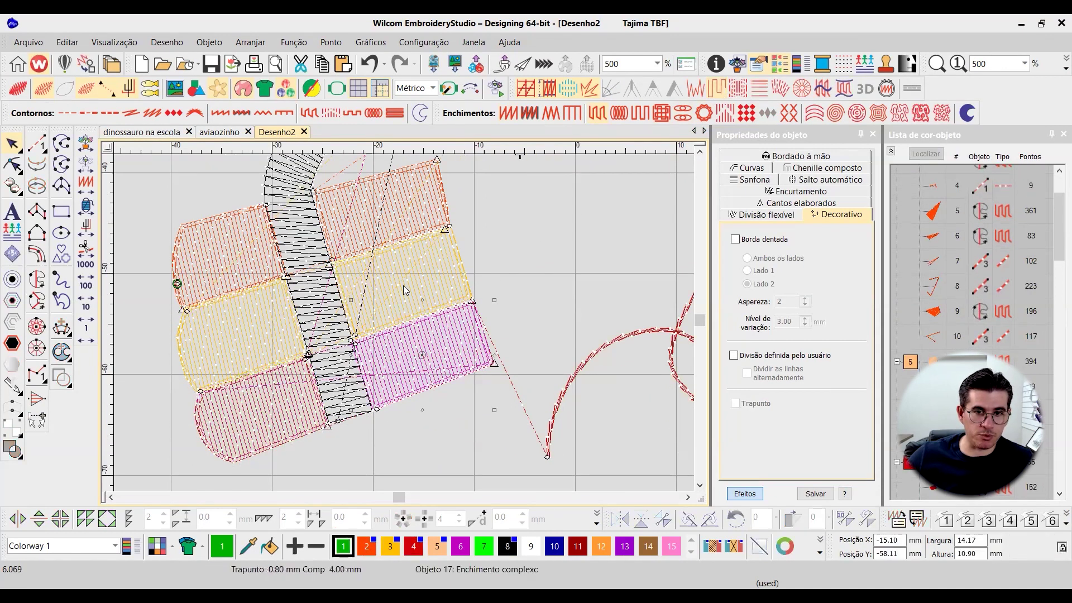
left_click(391, 195, "ctrl")
left_click(242, 261, "ctrl")
left_click(263, 324, "ctrl")
left_click(268, 373, "ctrl")
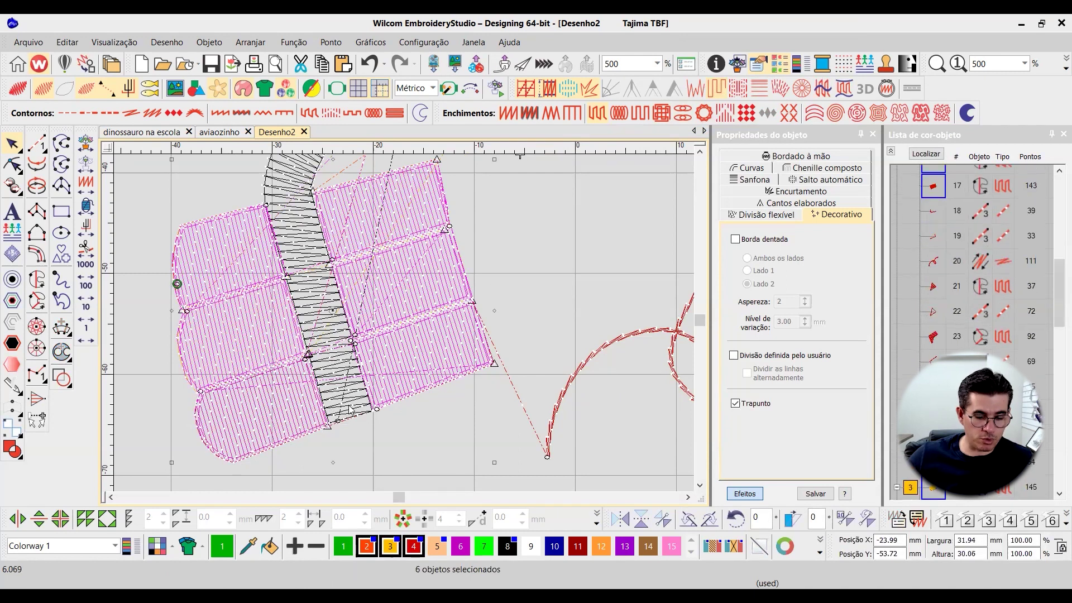
left_click(352, 409, "ctrl")
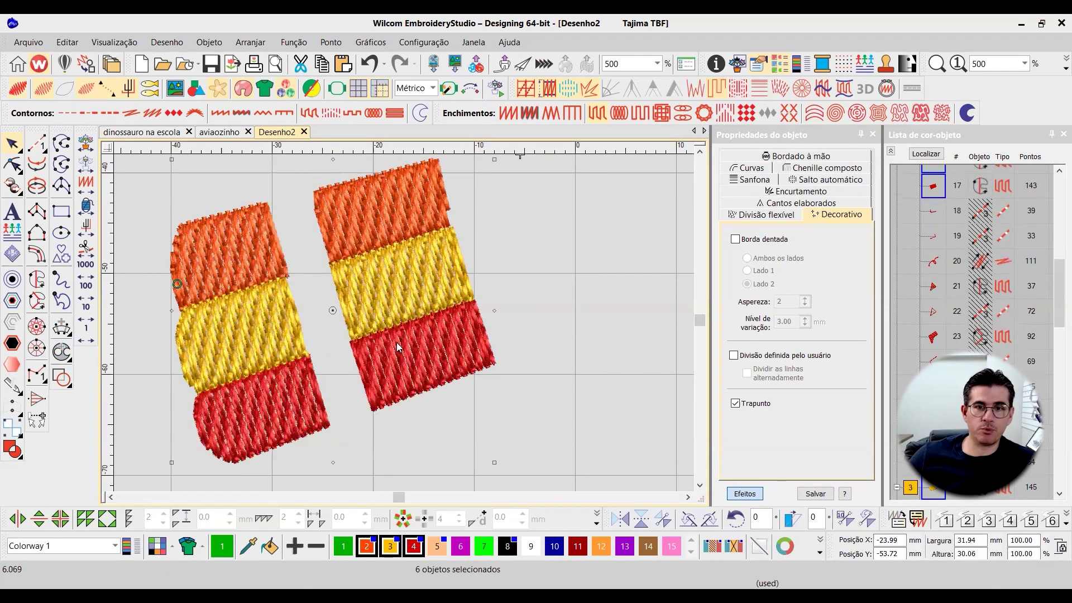
- Return to the aviaozinho design and isolate its six orange, yellow and red backpack stripes from the other objects
left_click(221, 132)
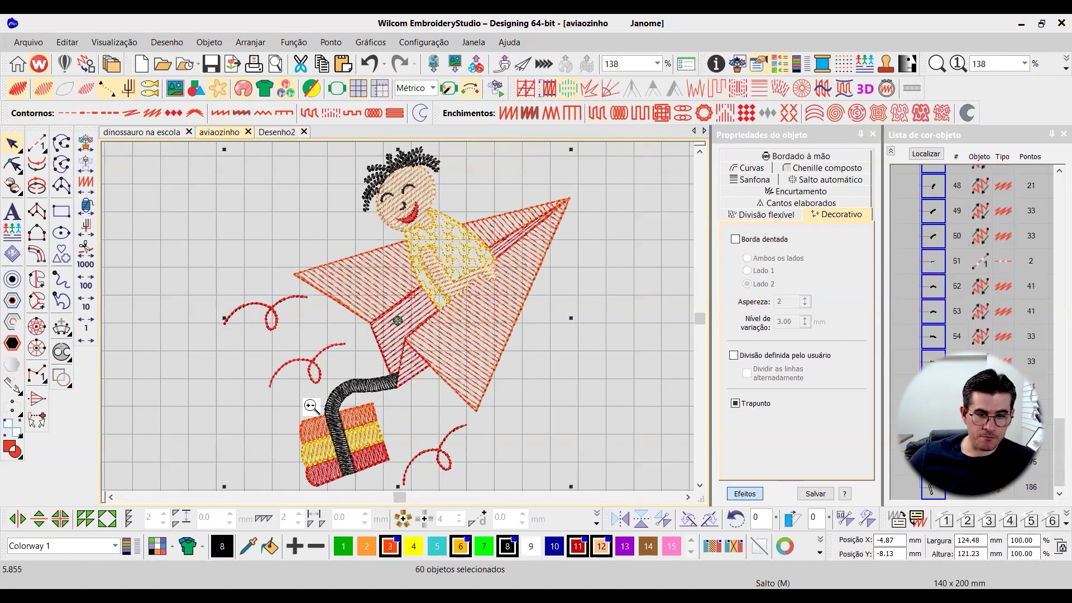
left_click_drag(311, 406, 223, 279)
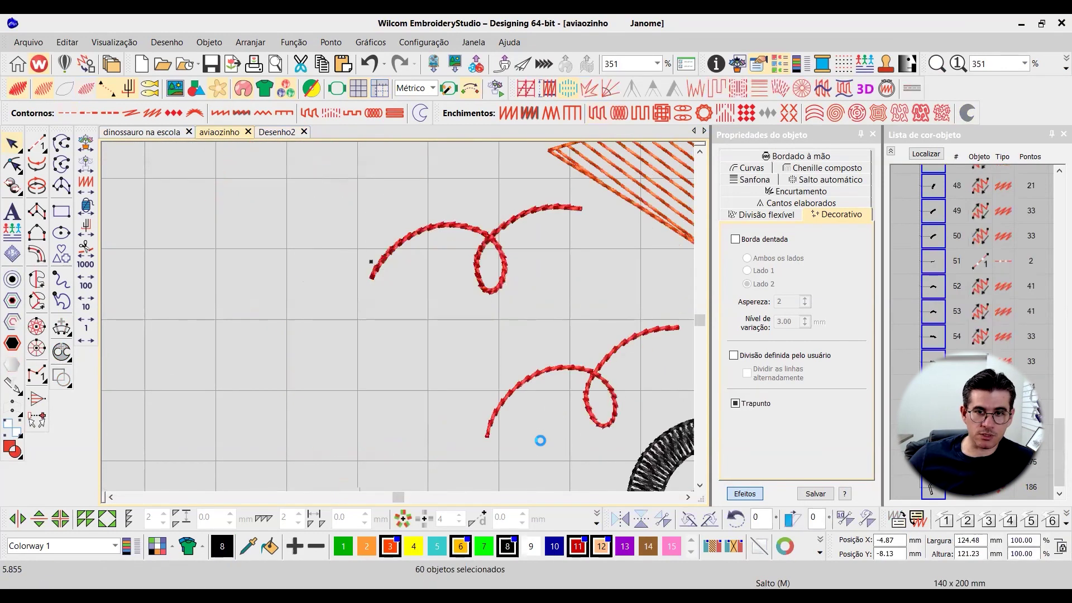
key("1")
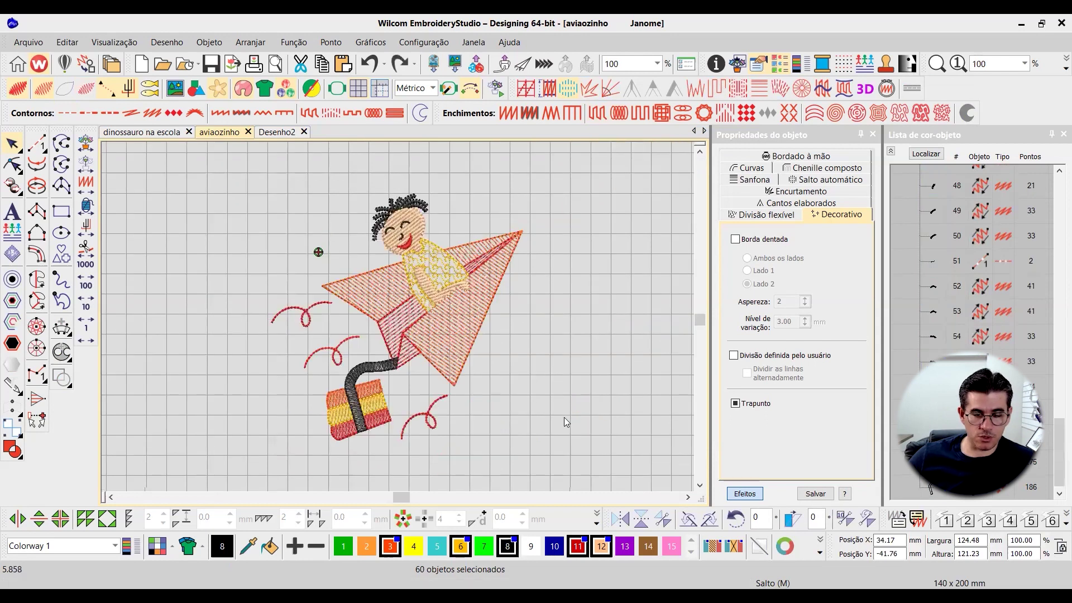
left_click_drag(306, 361, 430, 450)
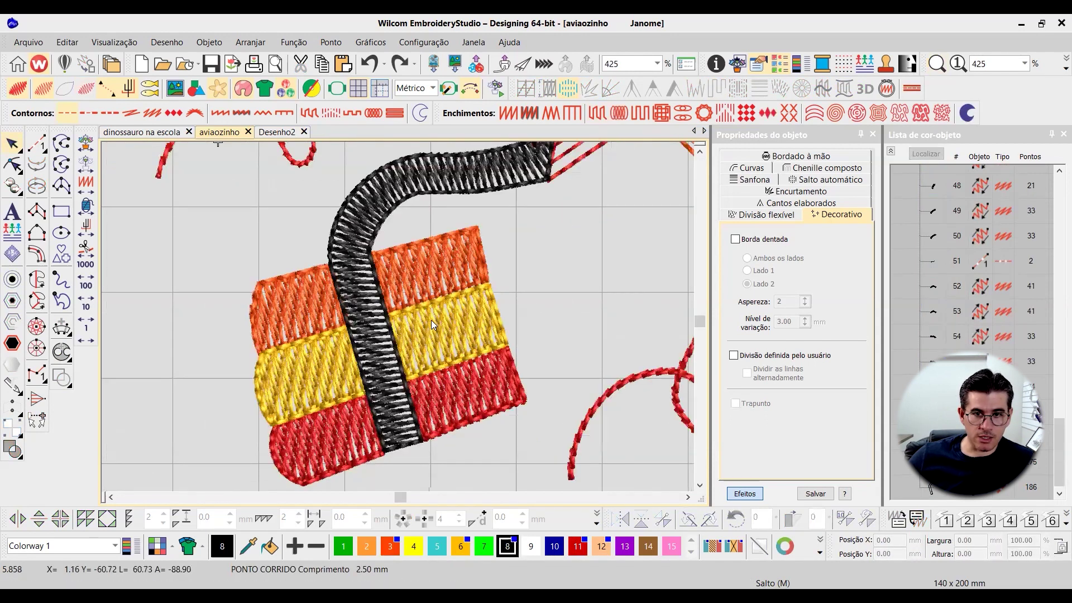
key("t")
left_click(463, 323)
left_click(465, 389, "ctrl")
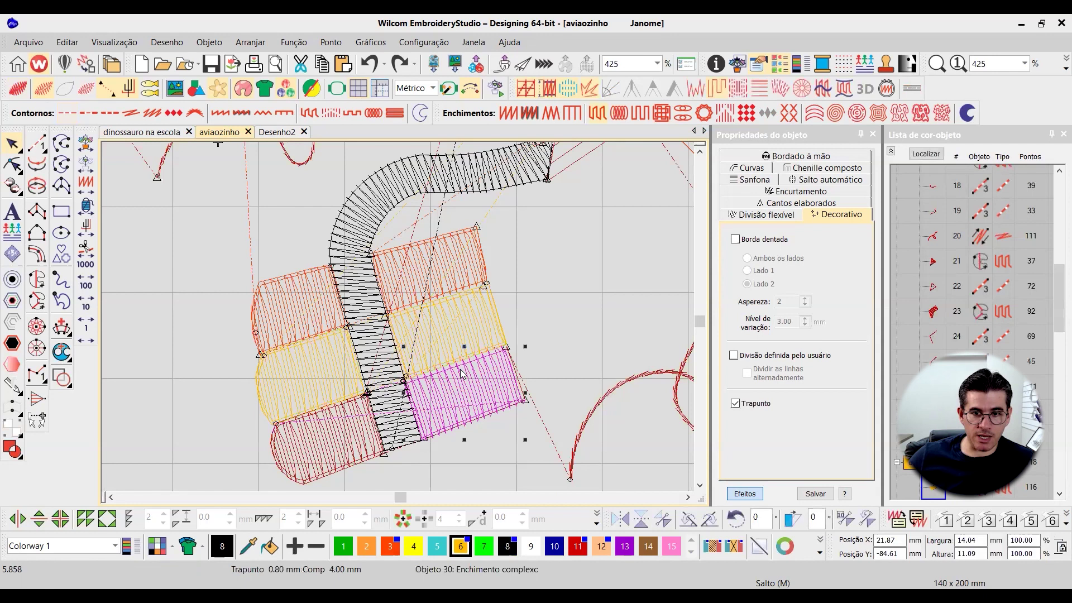
left_click(434, 271, "ctrl")
left_click(304, 299, "ctrl")
left_click(329, 368, "ctrl")
left_click(367, 434, "ctrl")
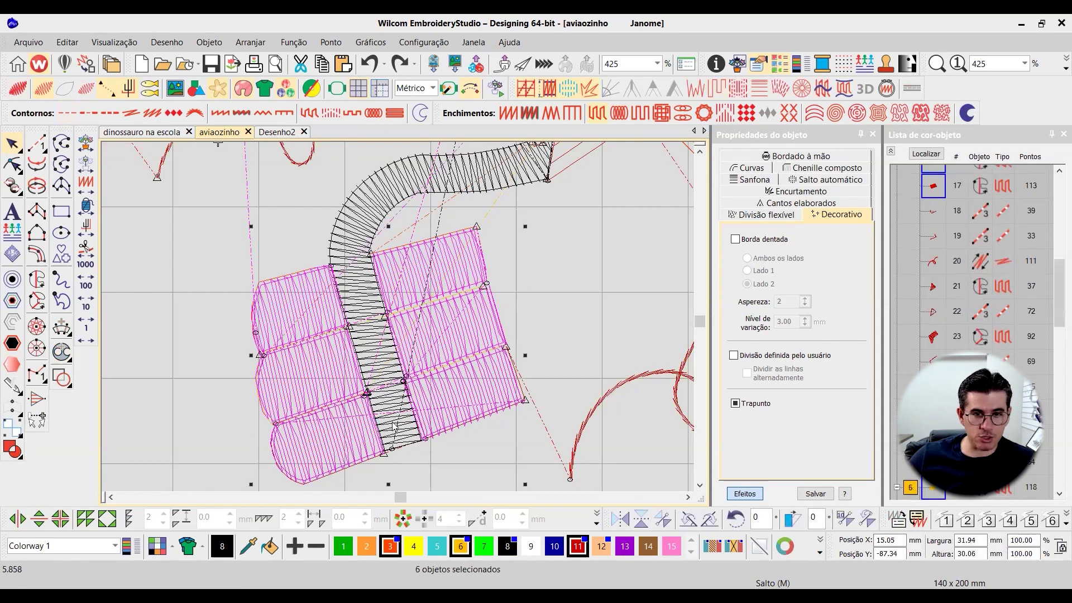
key("shift+s")
- Compare the isolated stripes of Desenho2 and aviaozinho as plain stitch lines, with needle points shown in a close view
left_click(282, 134)
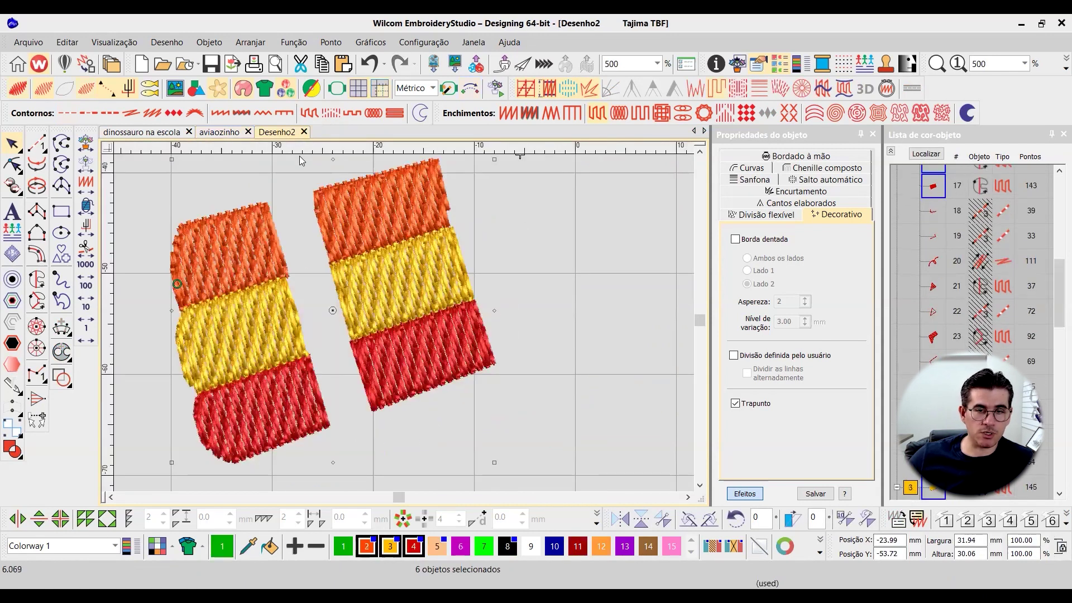
key("t")
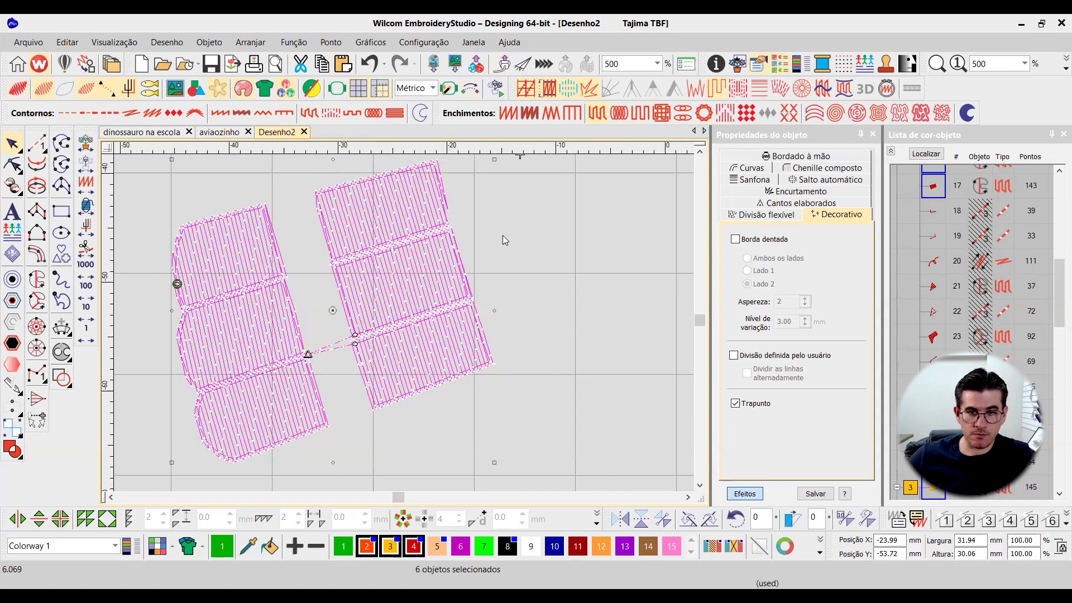
key("ctrl+Tab")
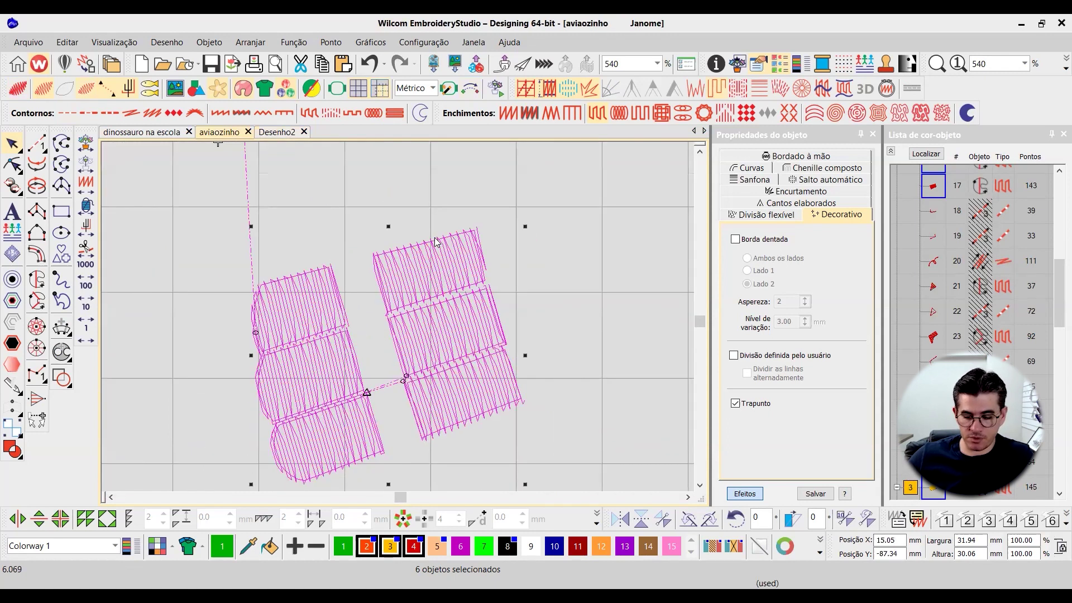
key("0")
left_click(426, 336)
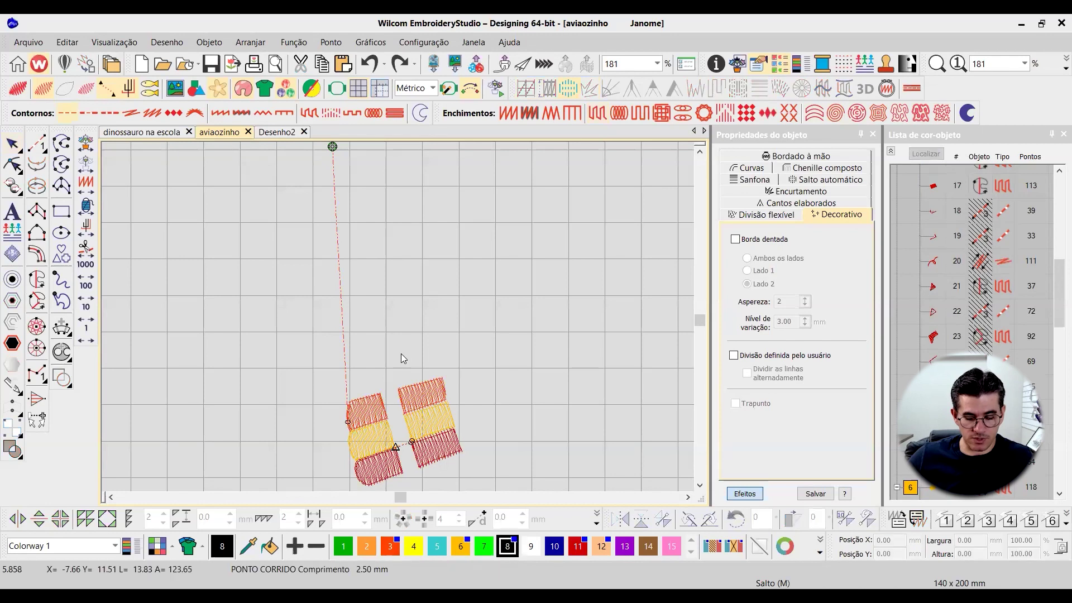
key("b")
left_click(428, 397)
left_click(447, 414)
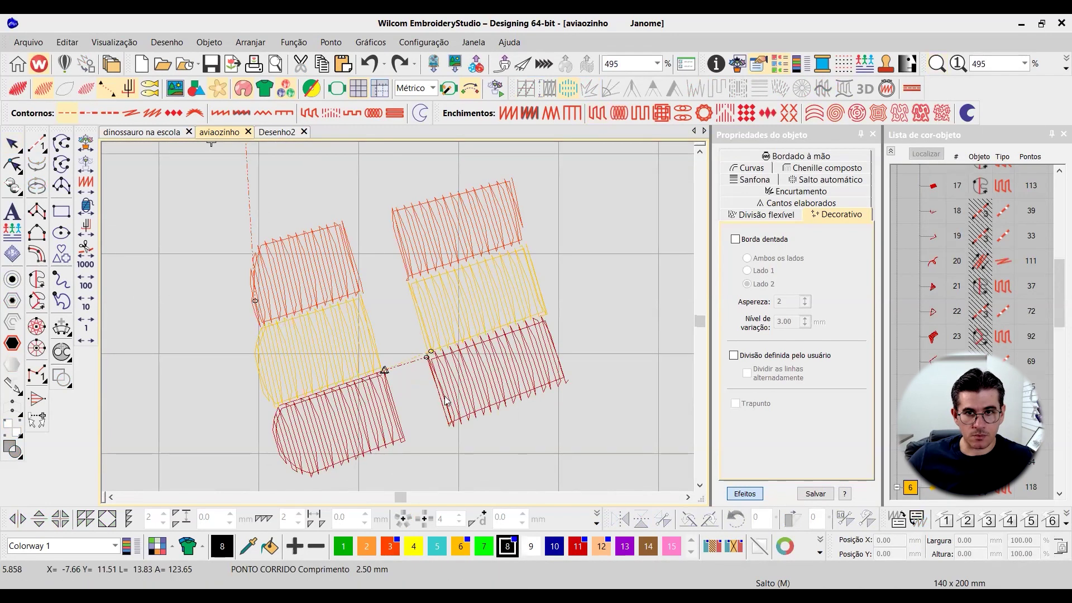
left_click_drag(229, 173, 584, 470)
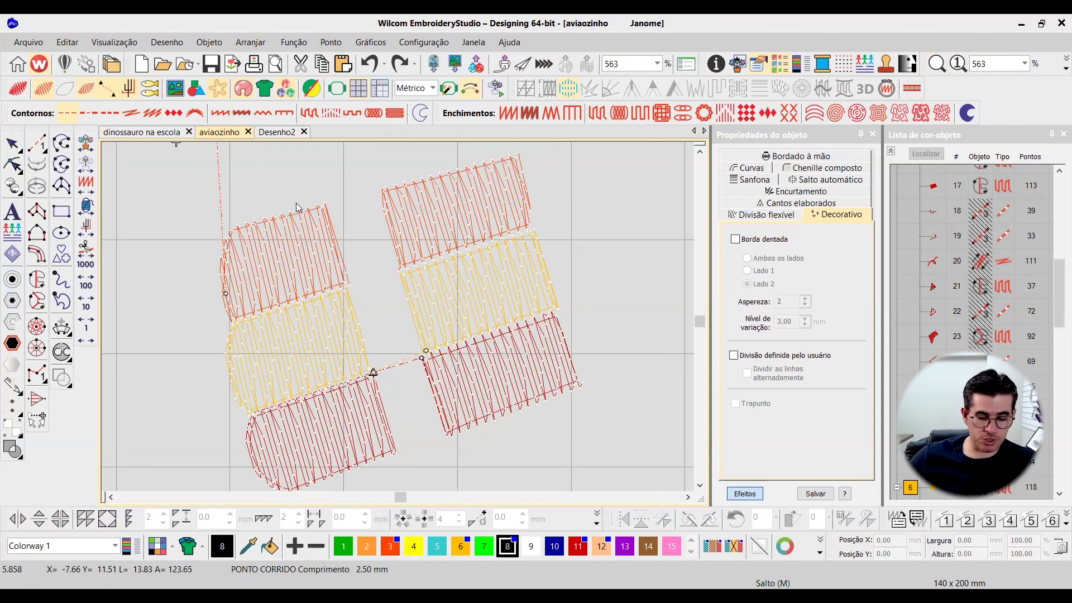
- Compare the isolated stripes of both designs in realistic view, then select the left orange stripe in aviaozinho
key("t")
left_click(277, 132)
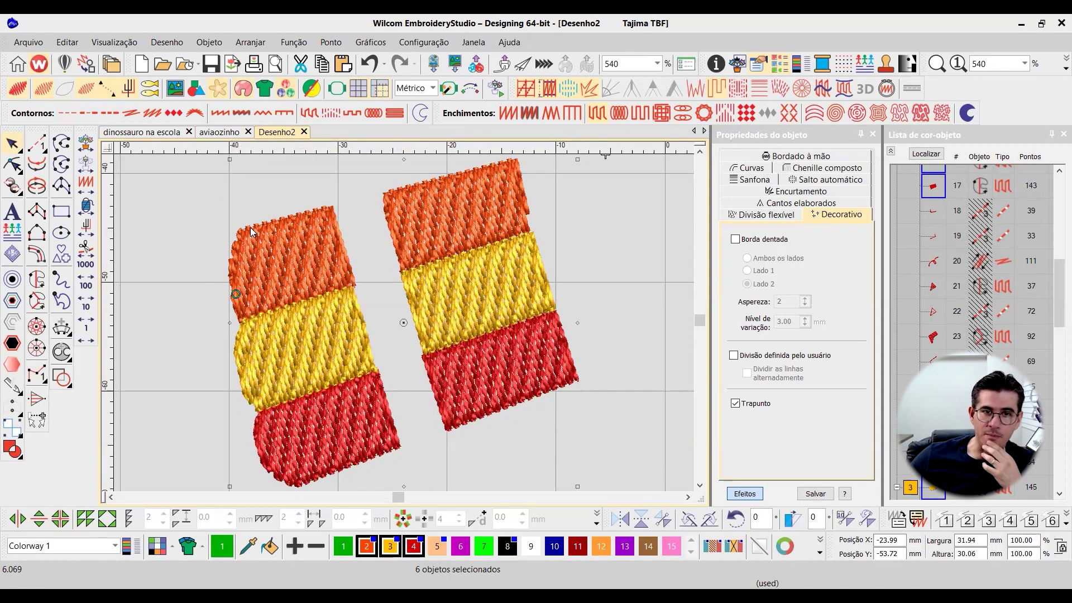
left_click(220, 132)
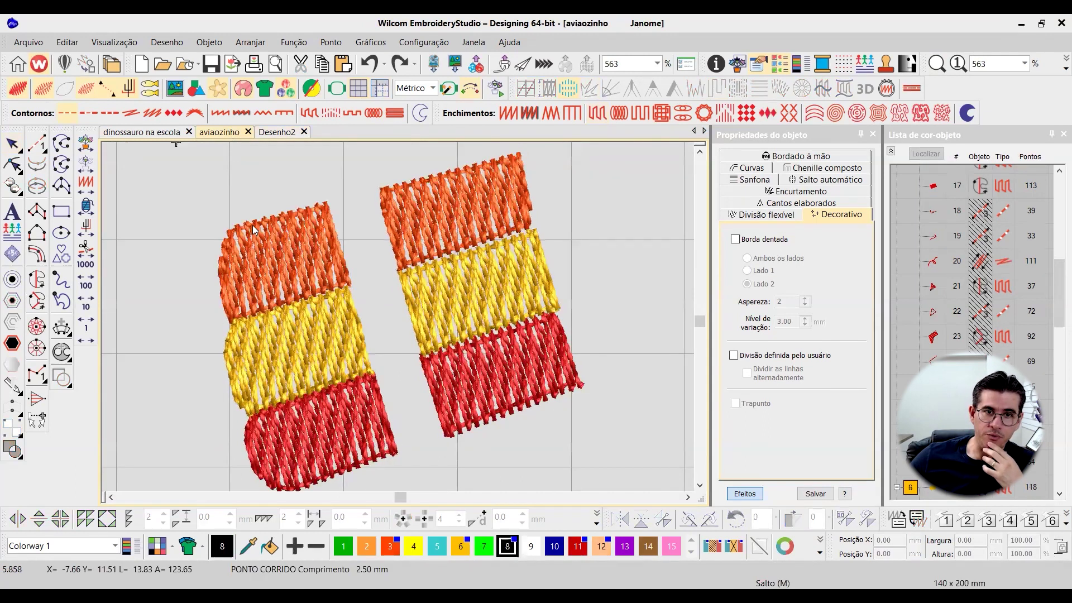
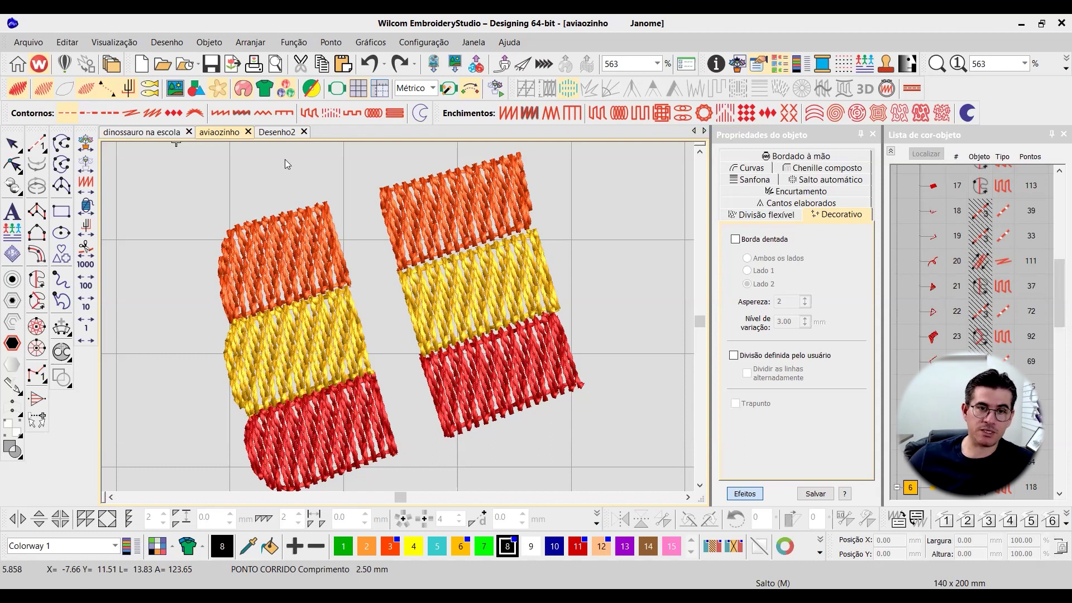
left_click(286, 225)
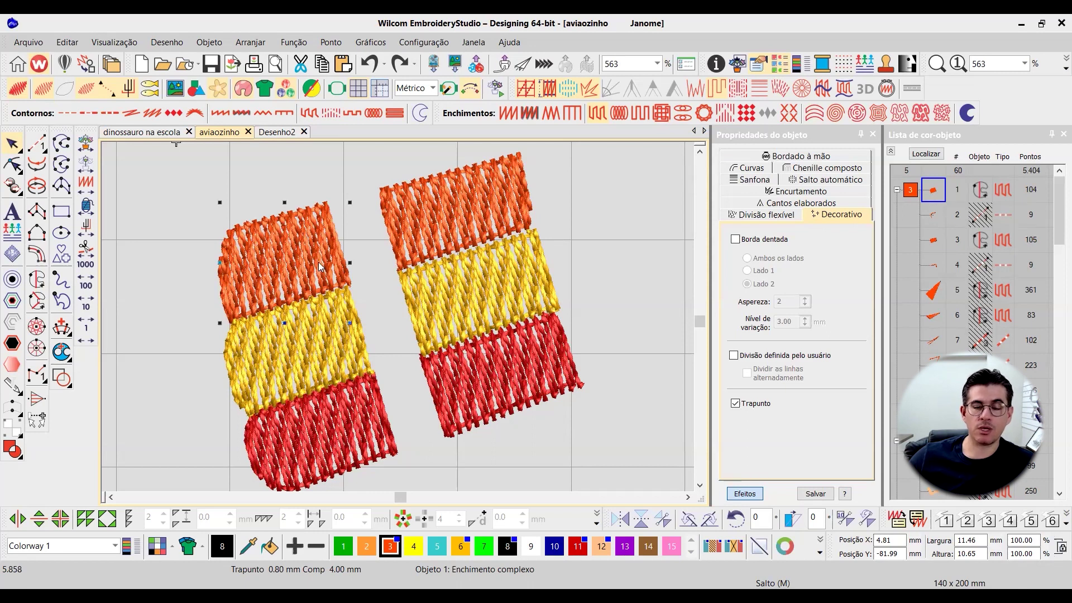
- Set the Tatami spacing of all six selected backpack stripes in Desenho2 to 1.20 mm, then clear the selection
left_click(273, 132)
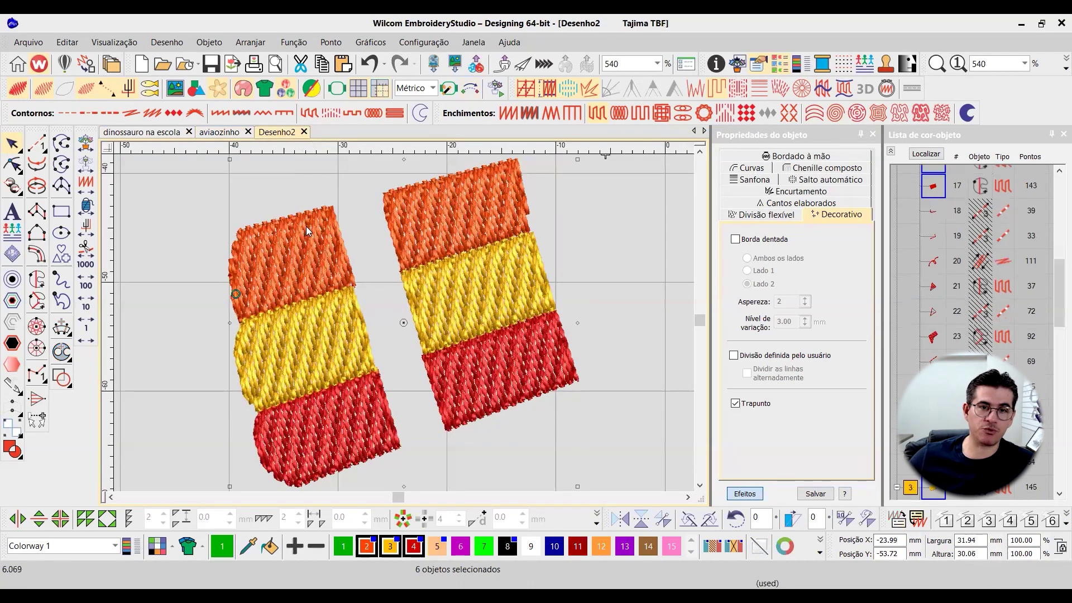
key("t")
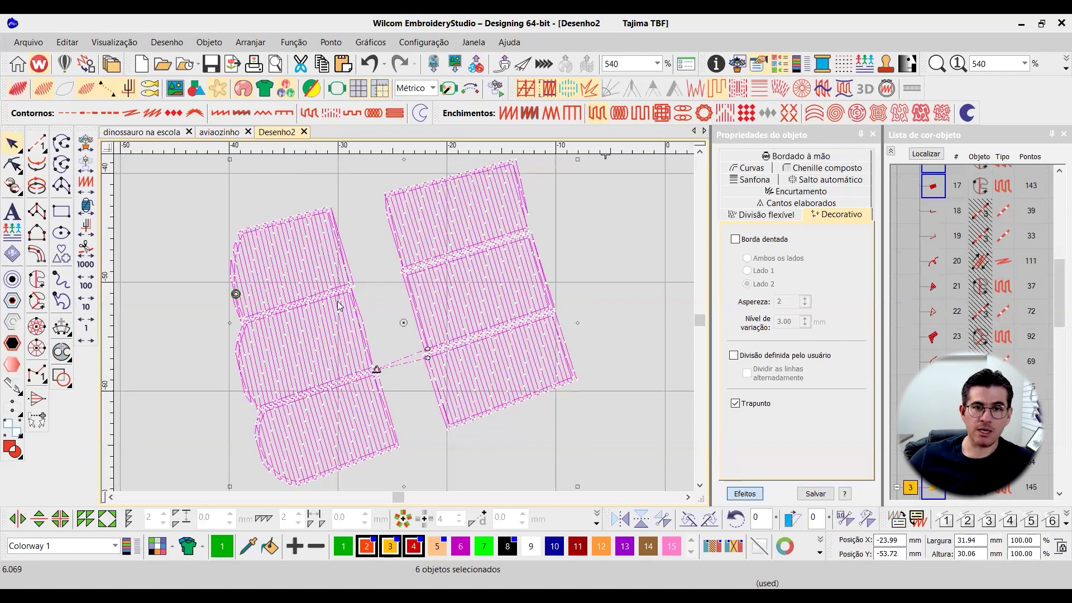
key("t")
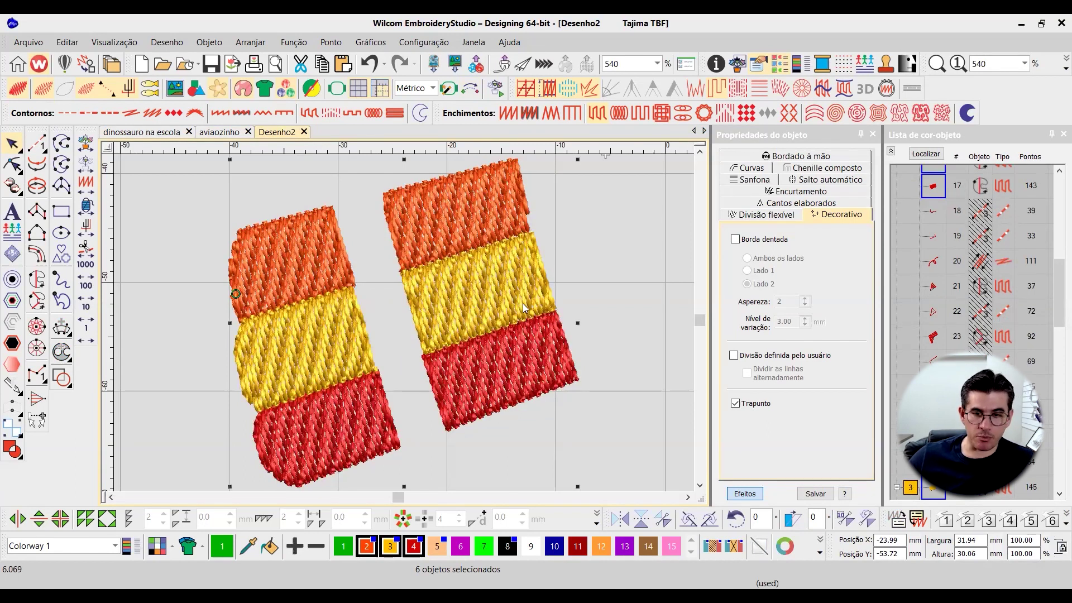
left_click(744, 493)
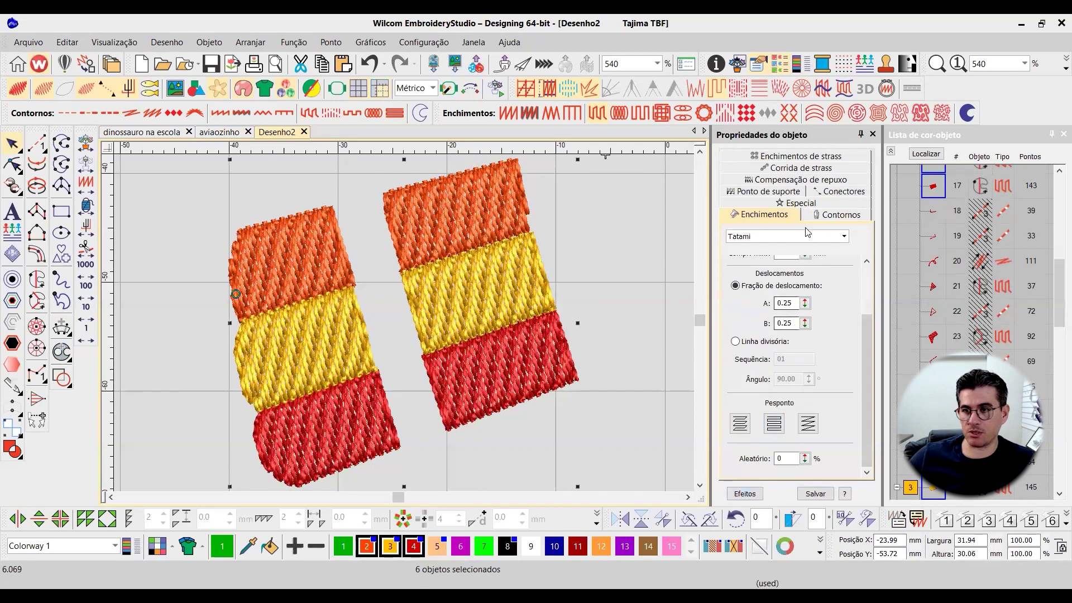
scroll(869, 289, "up", 3)
double_click(786, 282)
type("0.9")
key("Return")
double_click(785, 282)
type("0.38")
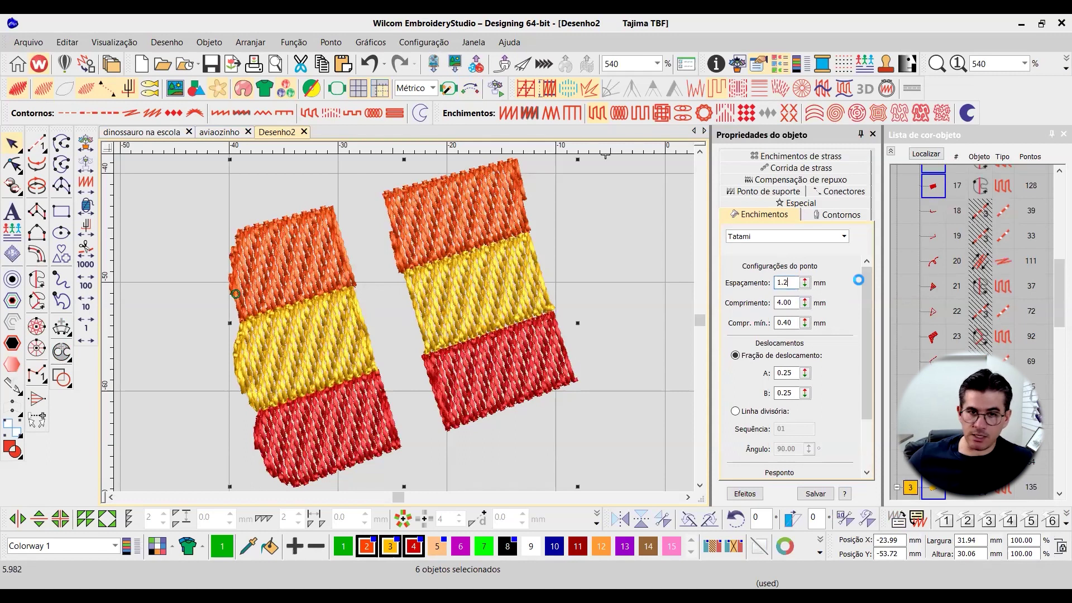
key("Return")
key("Escape")
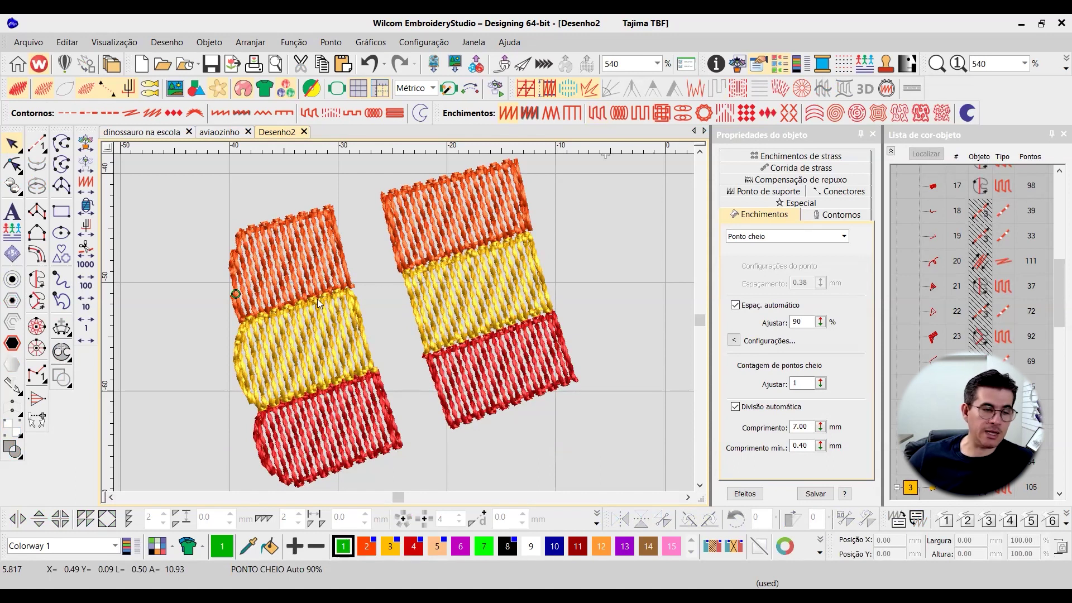
- Compare the stripe fills of aviaozinho, including the left orange stripe's reshape points, with the widened stripes in Desenho2
left_click(220, 134)
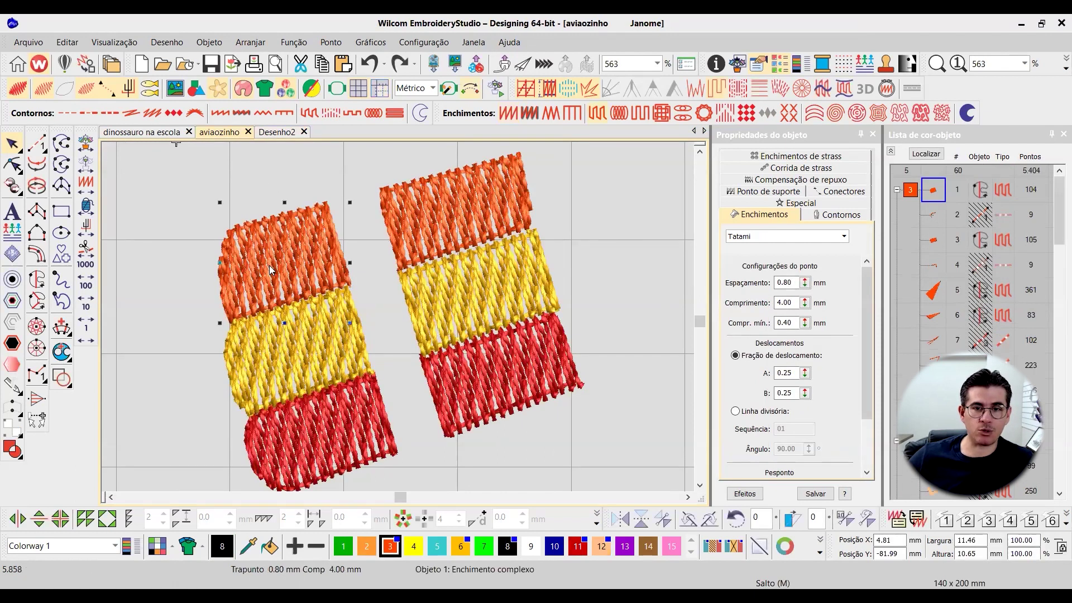
scroll(402, 317, "up", 3)
scroll(415, 329, "down", 3)
scroll(326, 348, "up", 2)
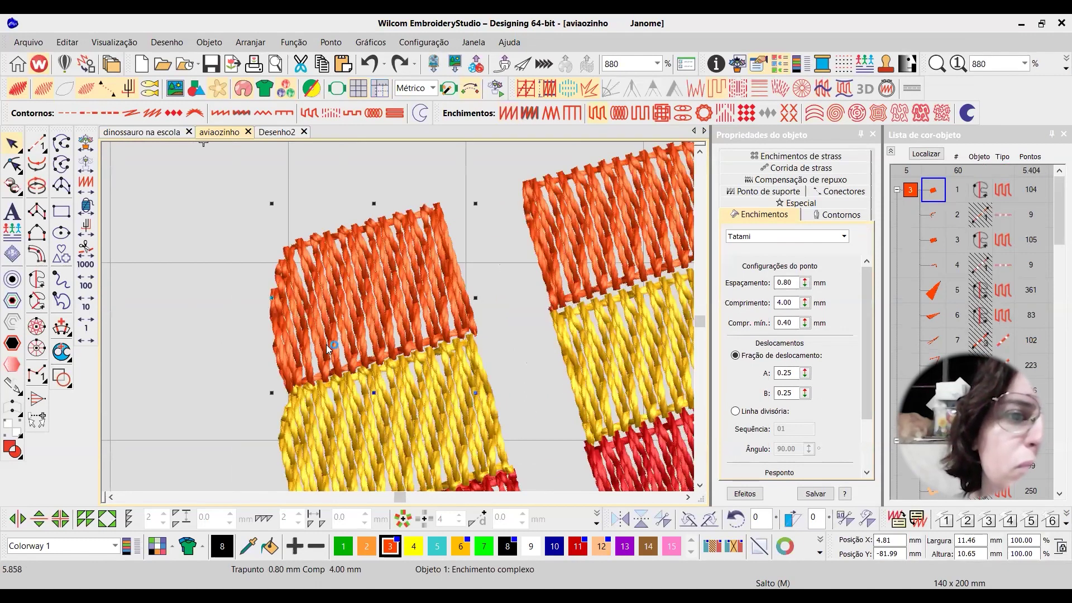
left_click(13, 165)
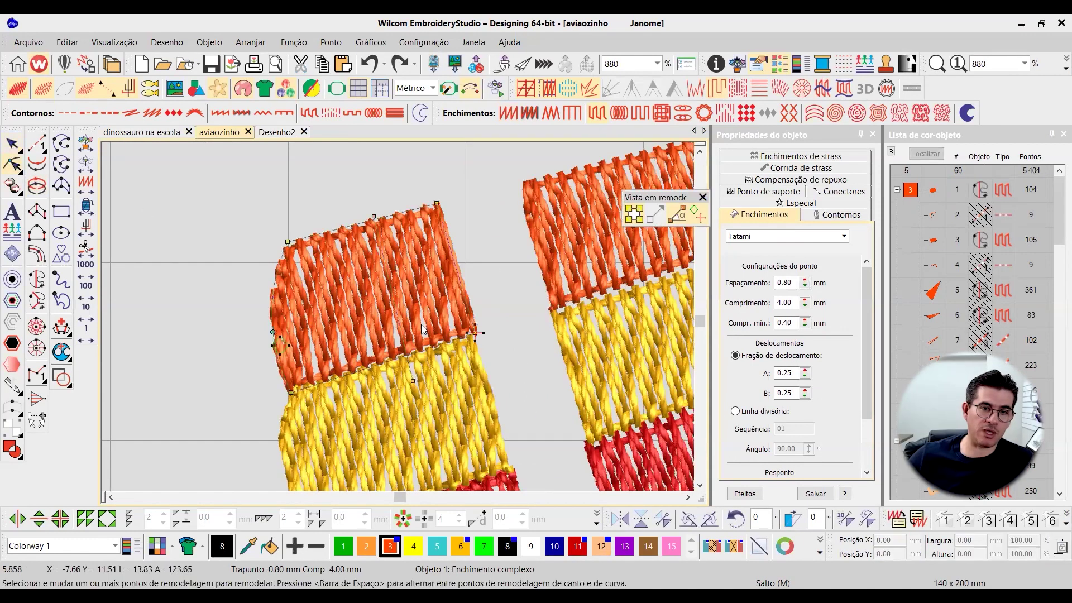
left_click(15, 148)
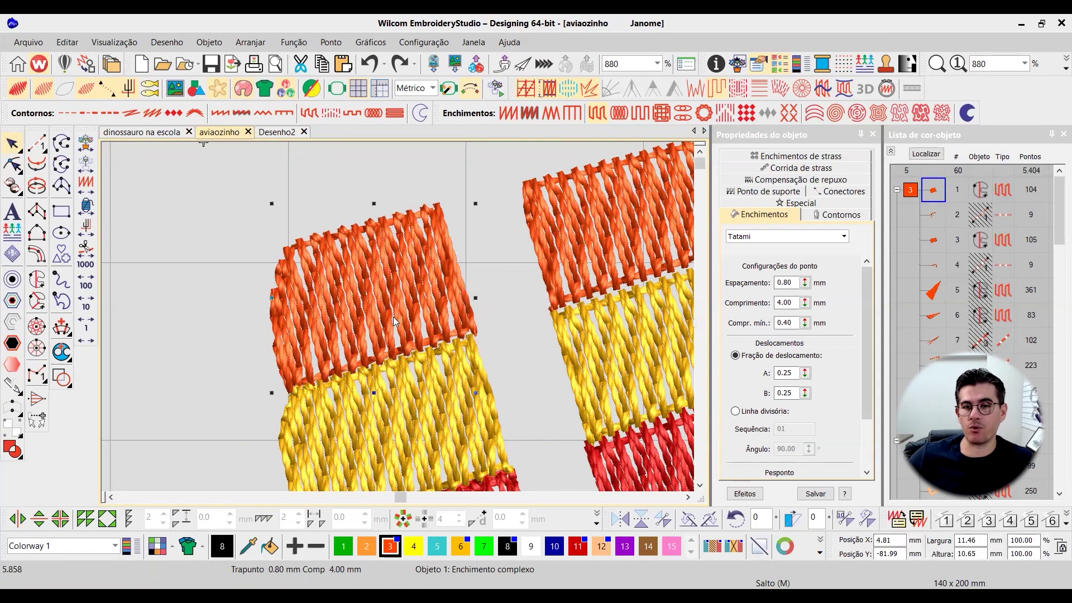
scroll(394, 316, "down", 2)
scroll(399, 319, "up", 2)
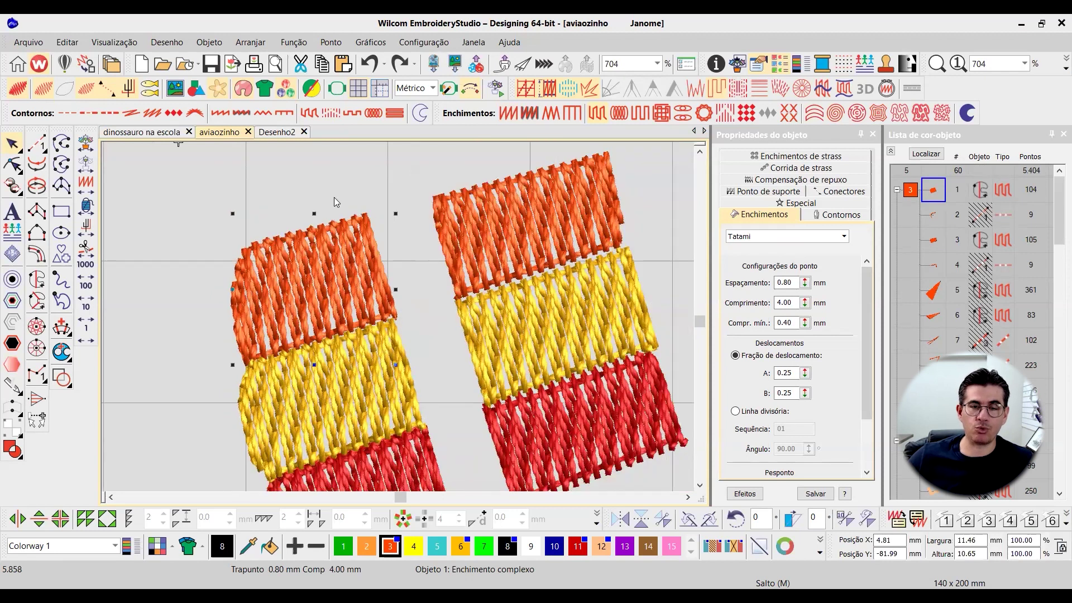
left_click(275, 133)
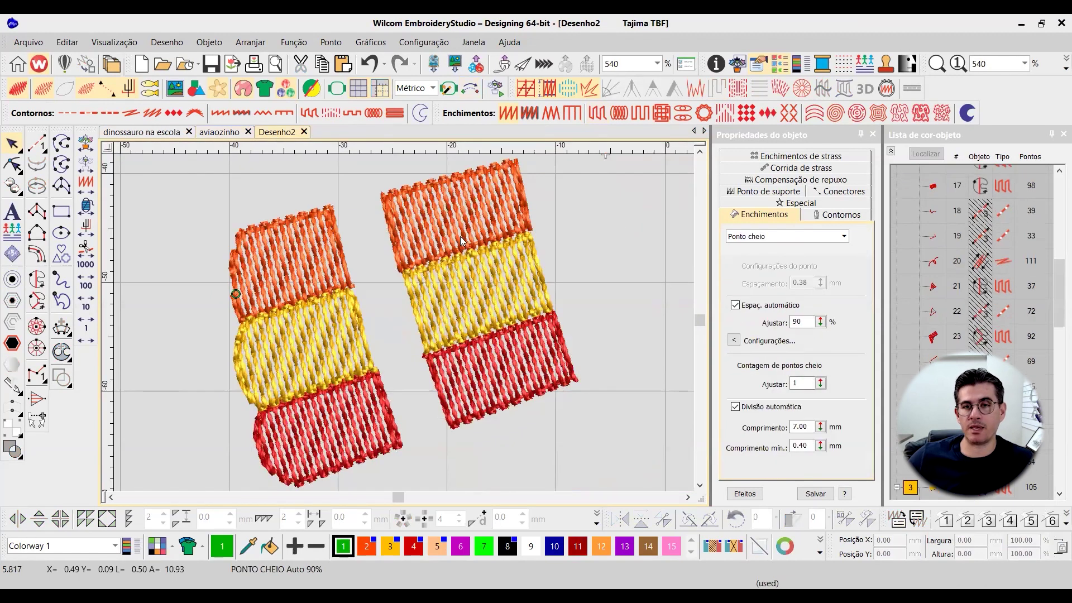
left_click(496, 301)
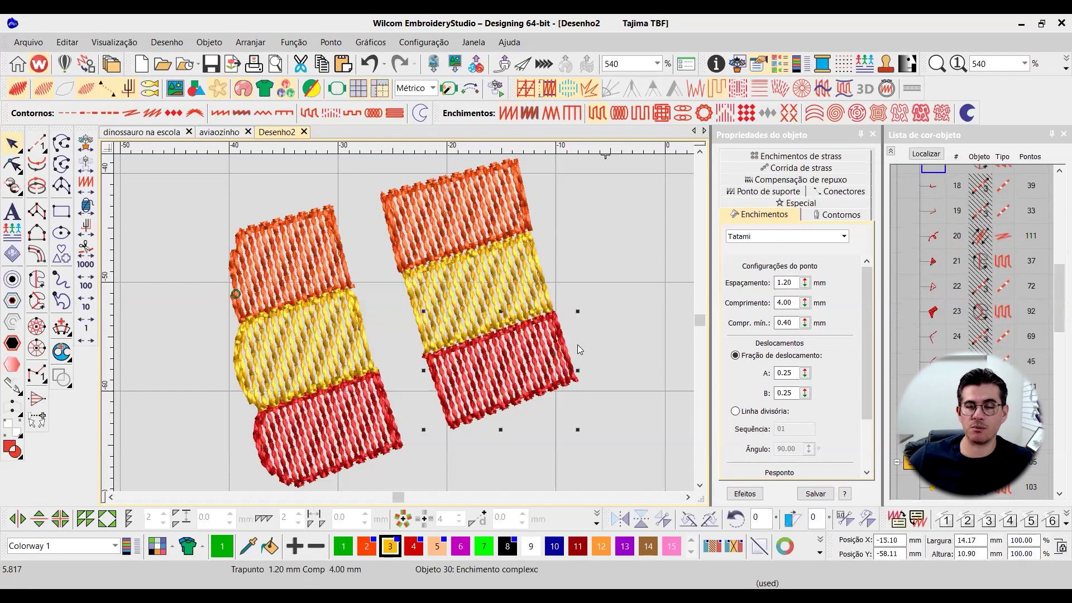
left_click(601, 272)
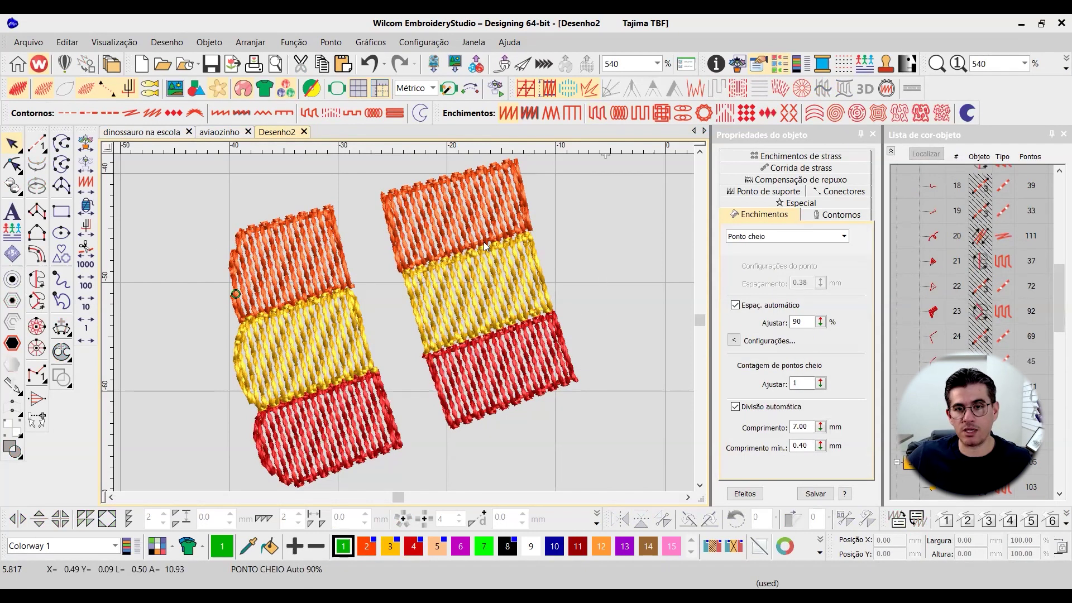
- Show all objects of Desenho2 again and select the boy's yellow motif-filled shirt in a closer view
key("1")
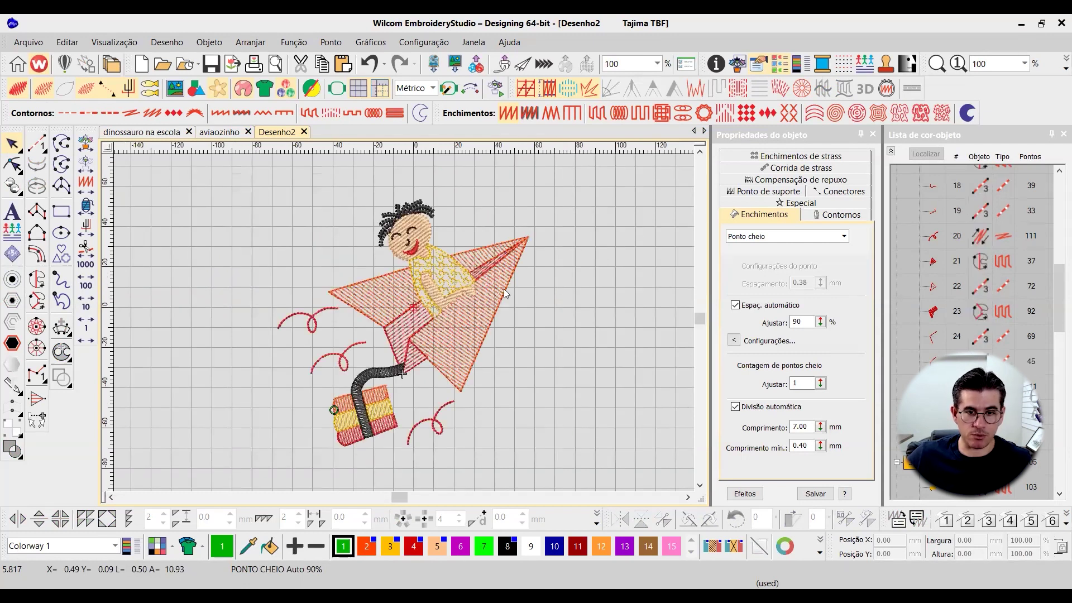
key("z")
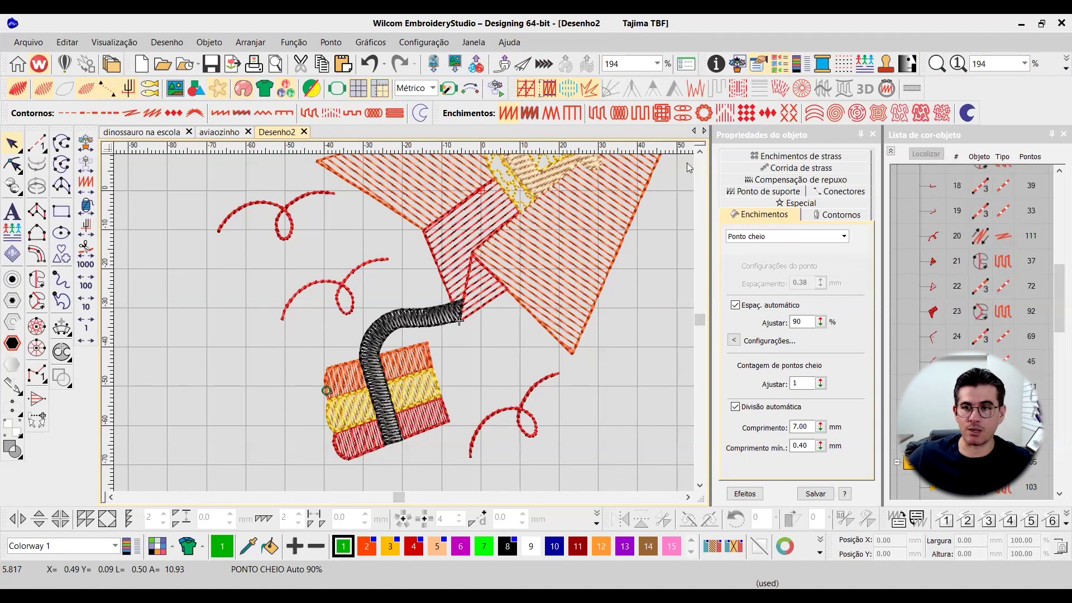
scroll(515, 313, "up", 8)
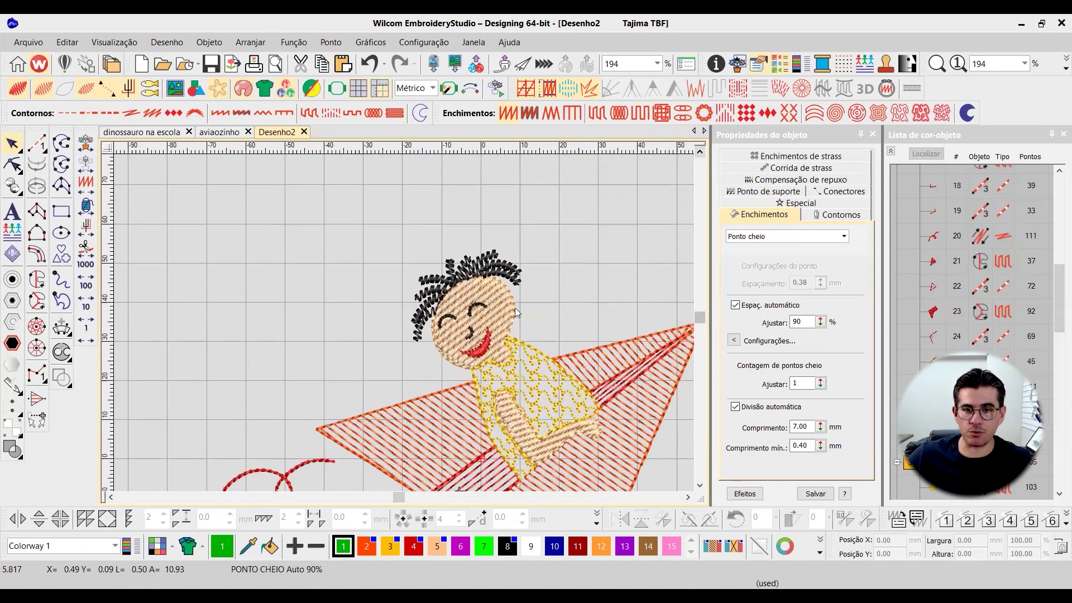
scroll(408, 358, "up", 2)
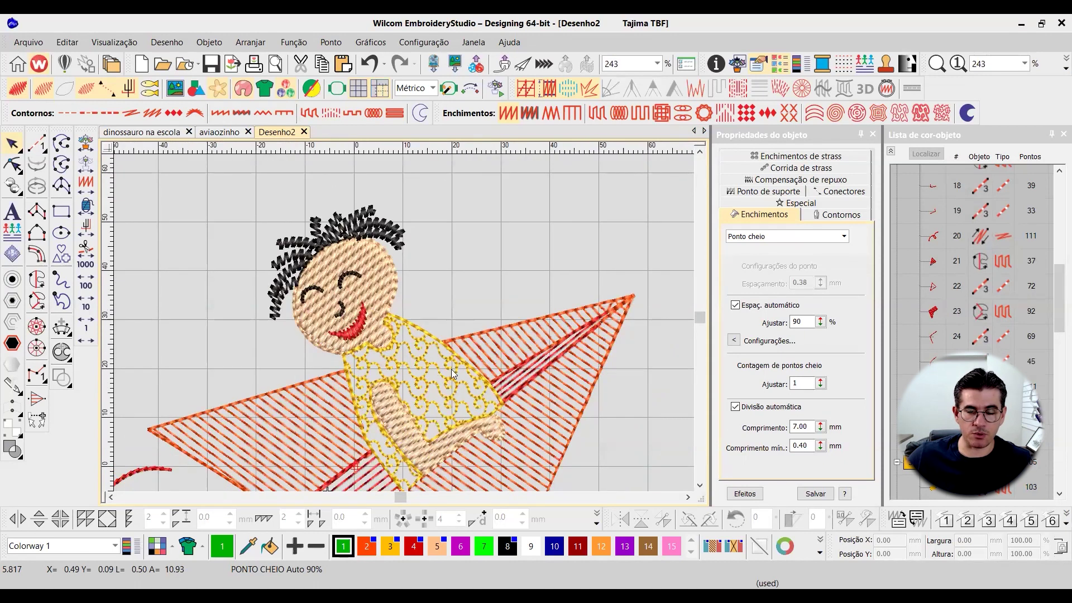
left_click(403, 323)
scroll(403, 322, "up", 1)
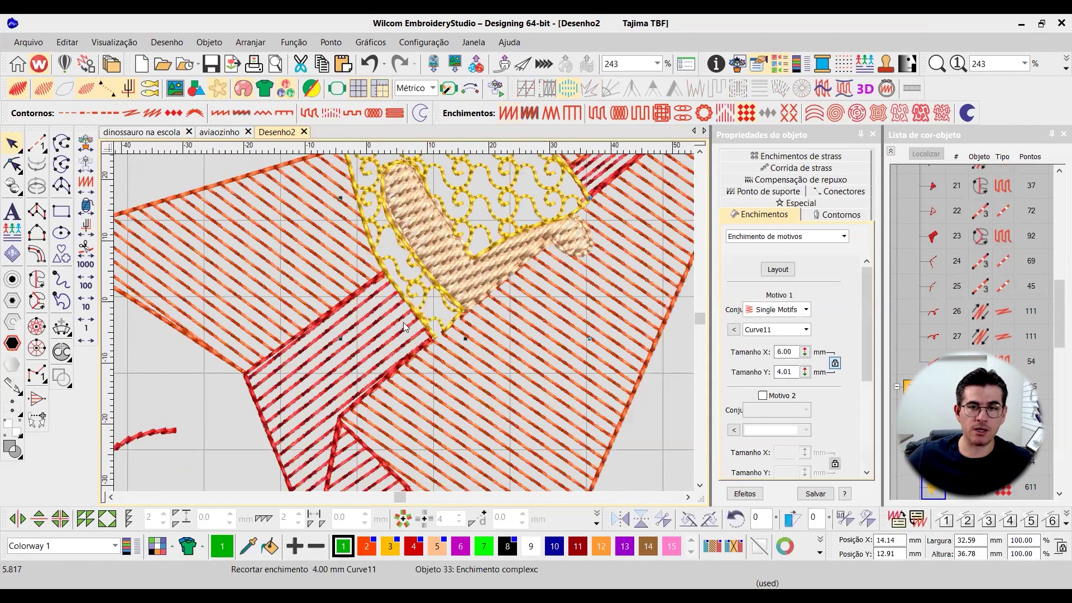
scroll(403, 323, "down", 5)
scroll(411, 293, "up", 7)
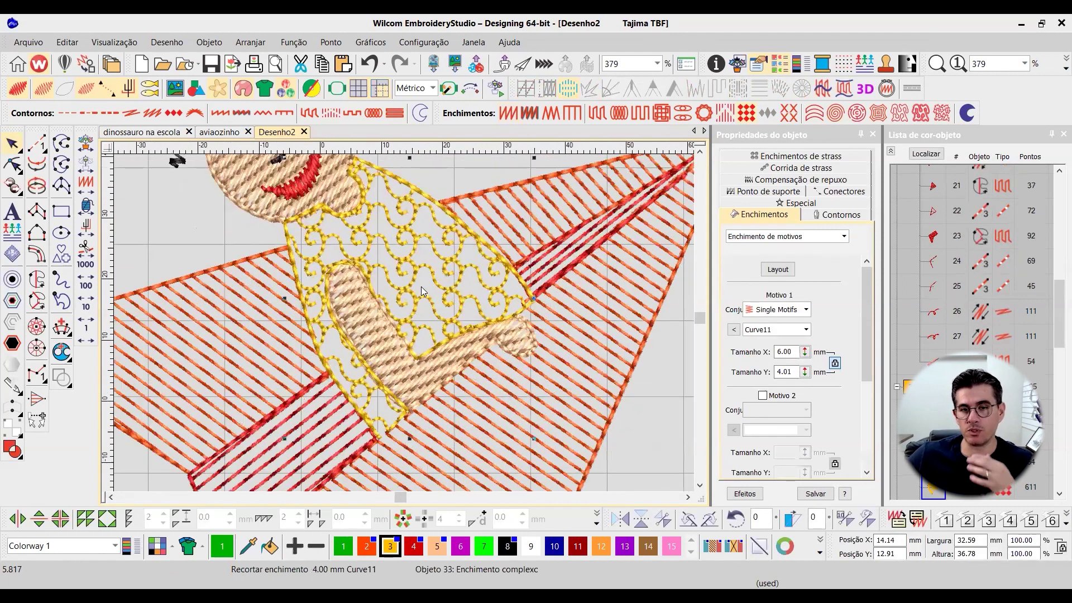
scroll(420, 286, "down", 1)
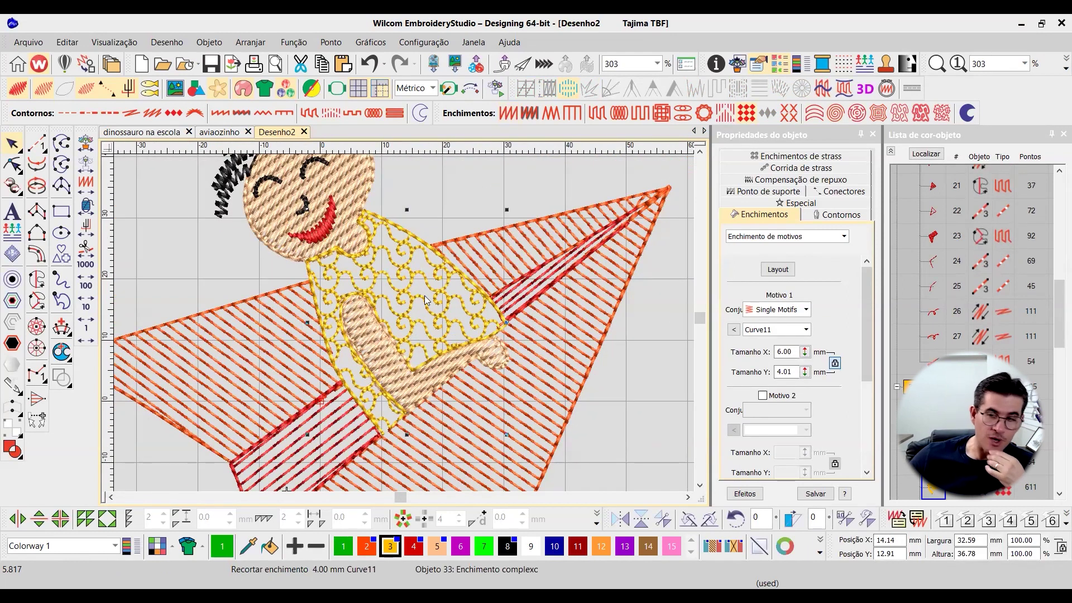
- Try a column spacing of 4 mm in the shirt's motif fill, then undo it
left_click(423, 282)
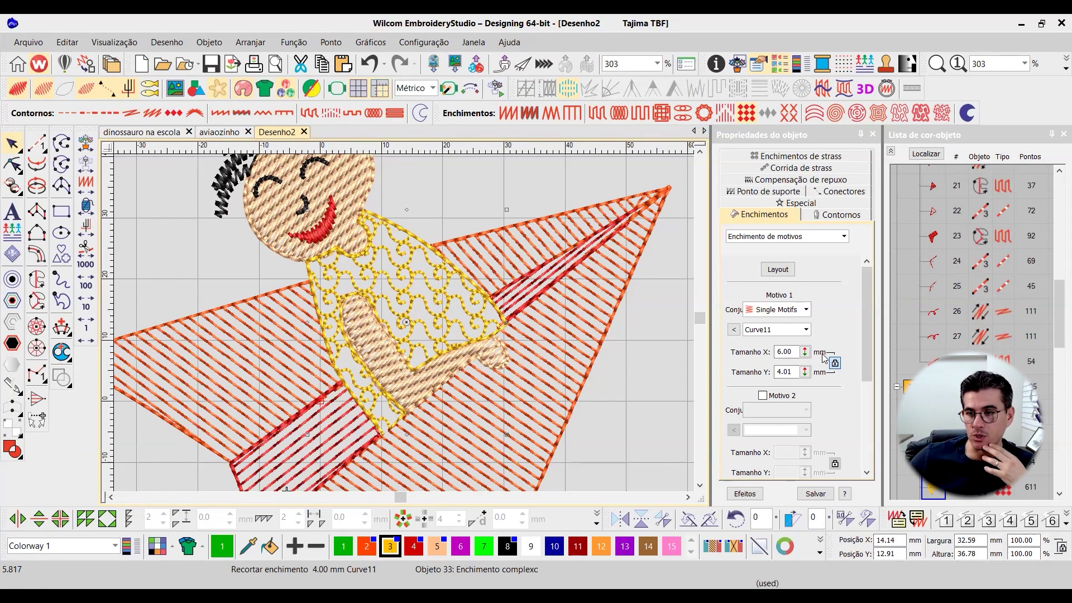
left_click_drag(866, 342, 877, 441)
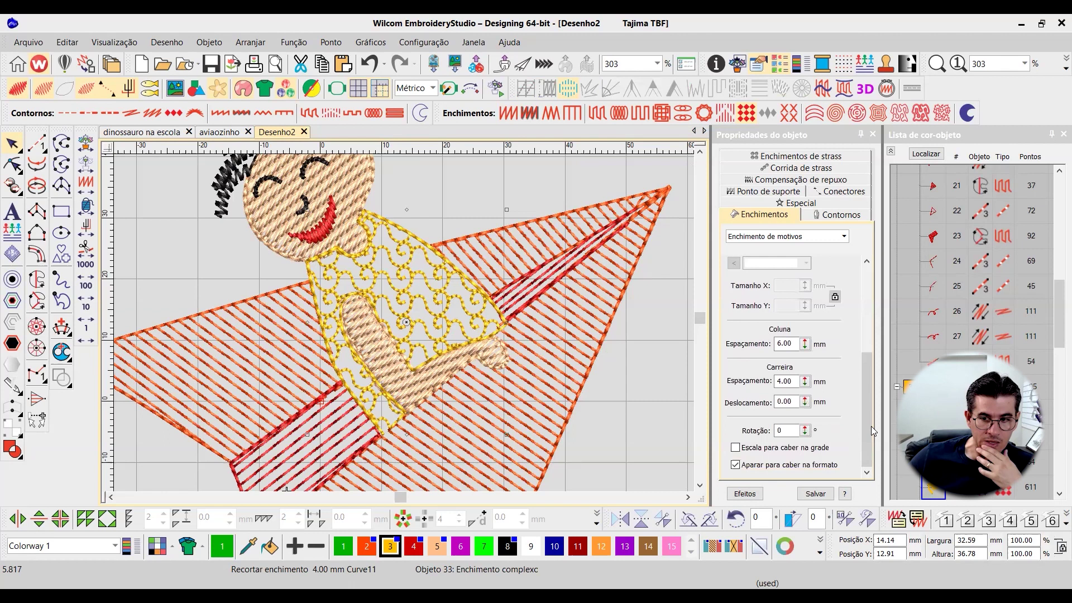
double_click(785, 343)
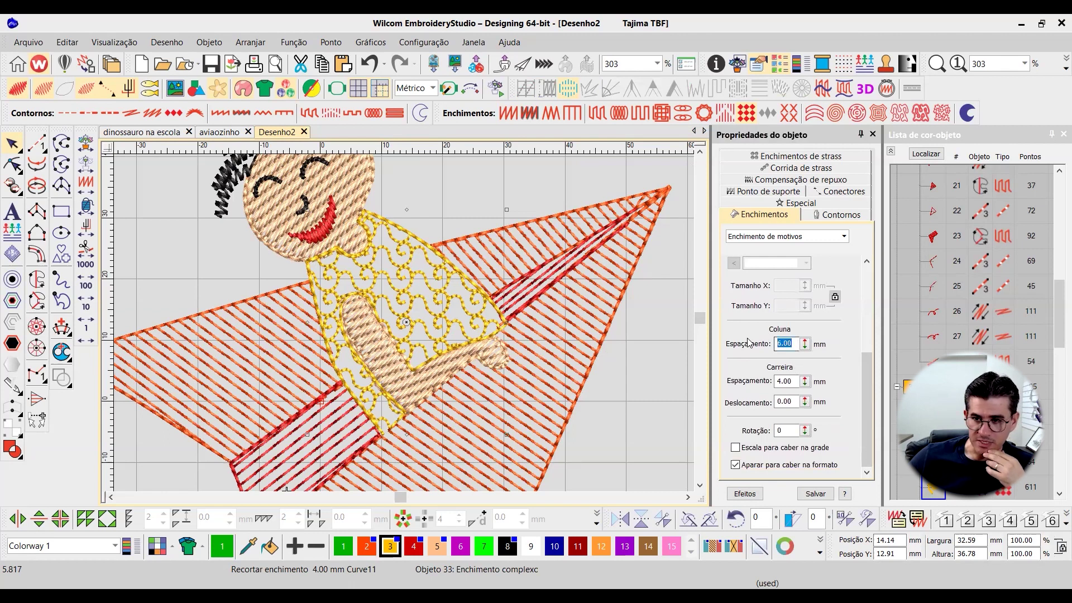
type("4")
key("Return")
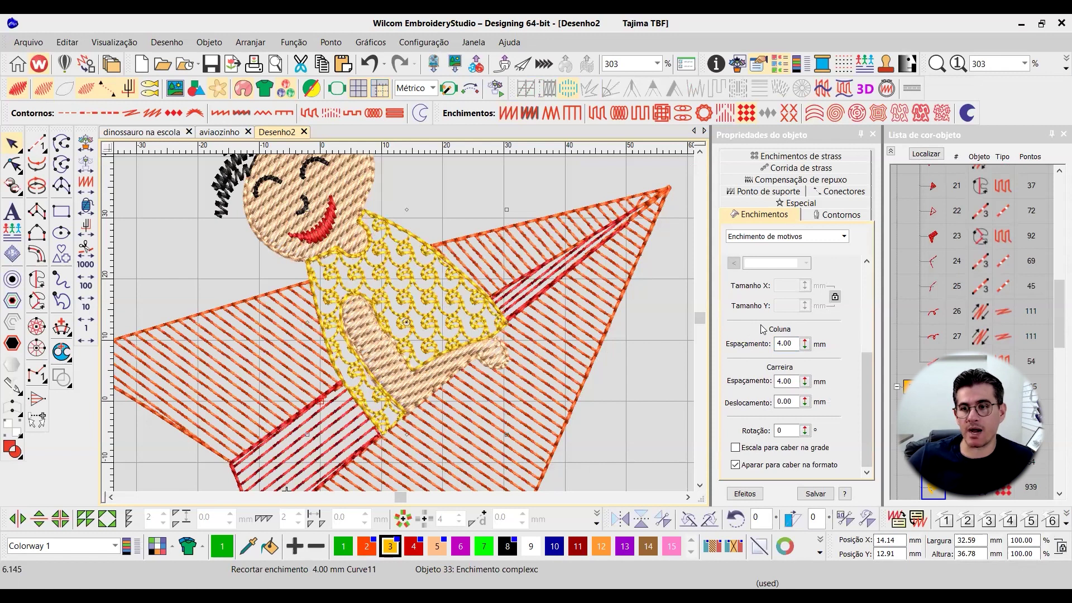
key("ctrl+z")
scroll(867, 346, "up", 3)
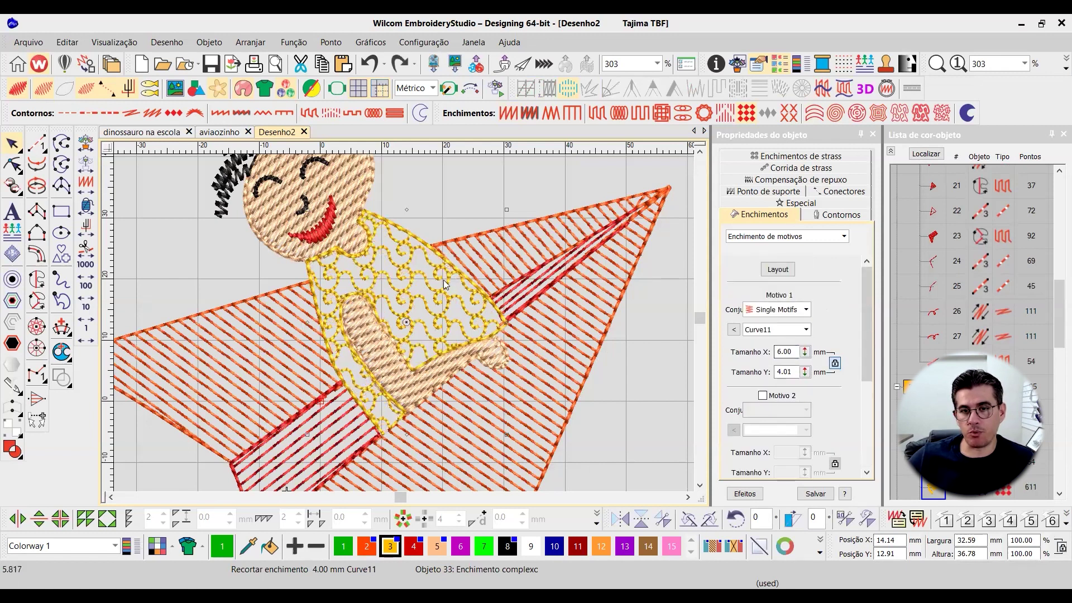
- Try a 4.00 mm X size for the shirt's Curve11 motif, then undo the resize
double_click(785, 351)
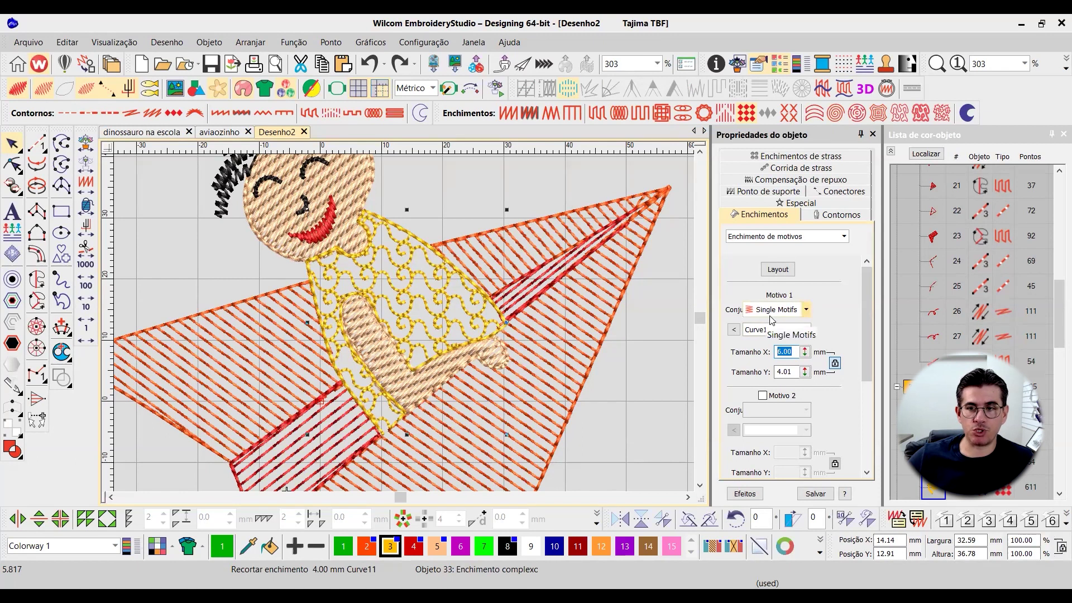
type("4.0")
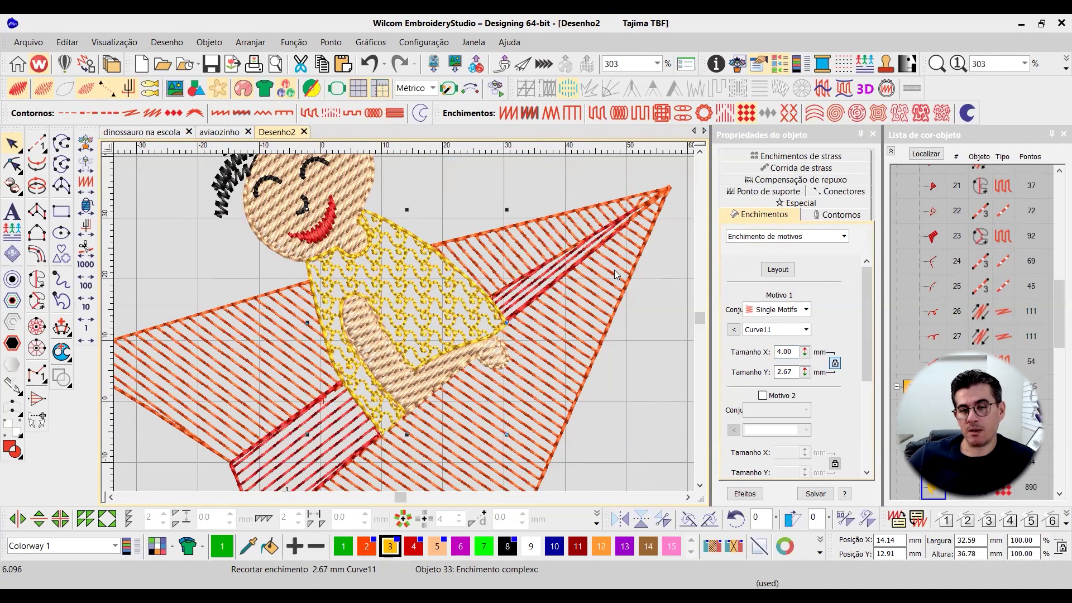
key("ctrl+z")
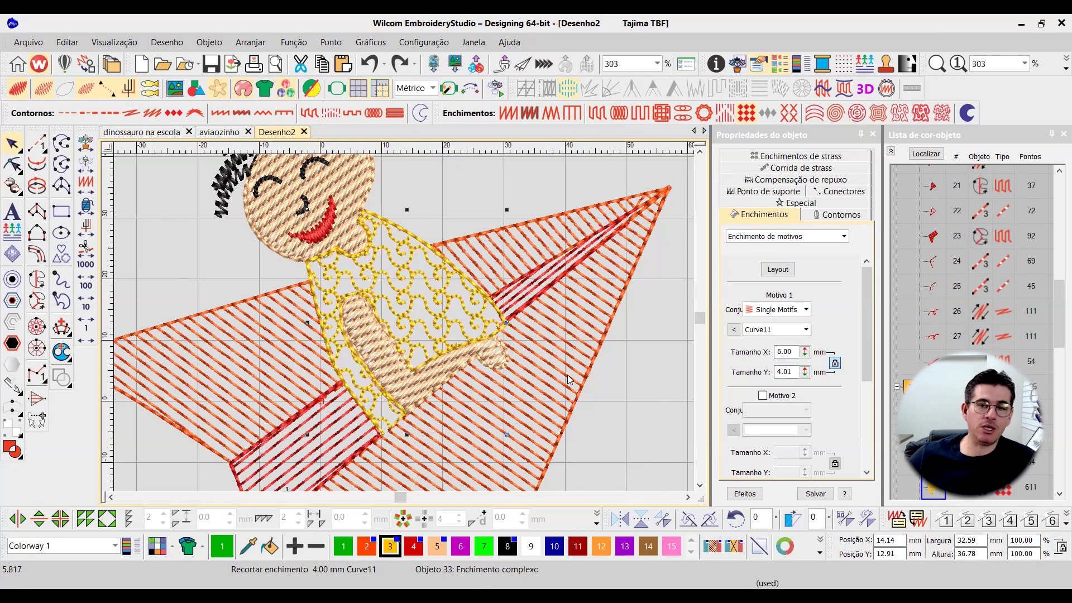
- Set the X size of the shirt's Curve11 motif to 4.00 mm with the proportions locked
scroll(223, 209, "down", 1)
scroll(424, 279, "up", 1)
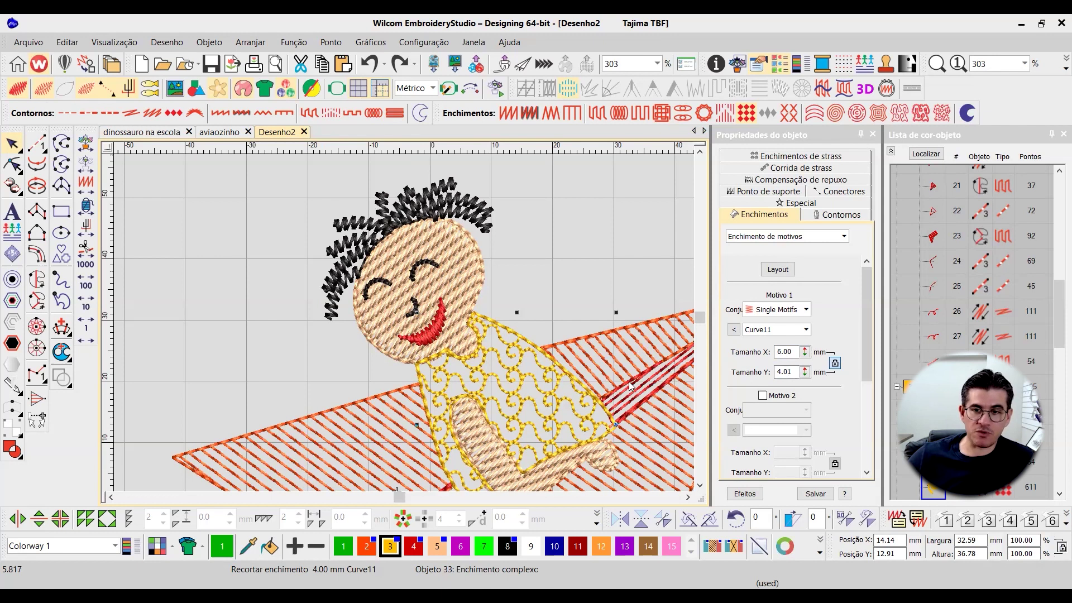
left_click(698, 483)
double_click(784, 351)
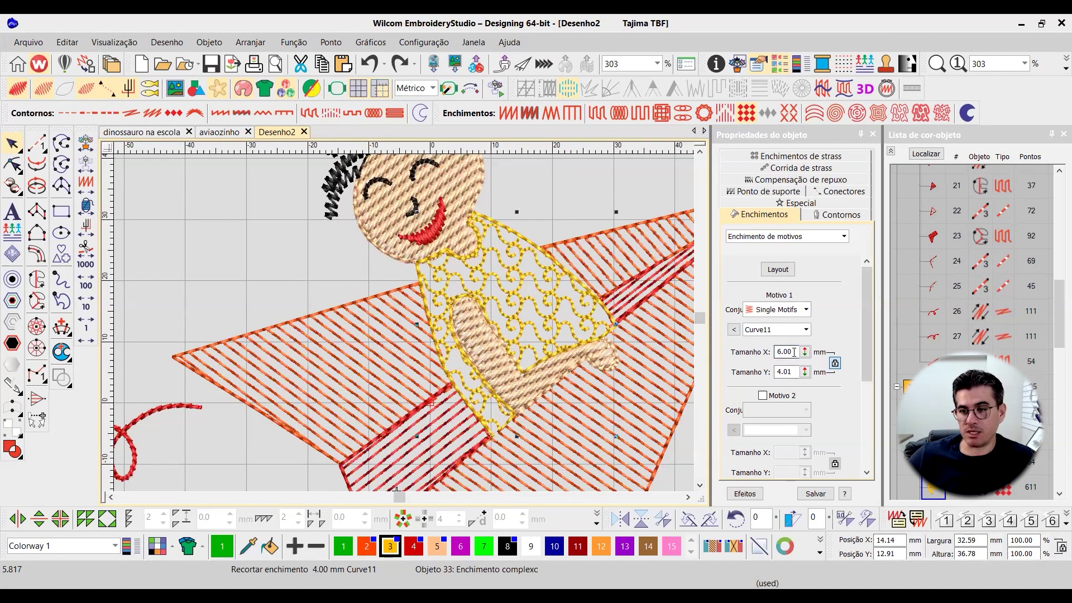
type("4.0")
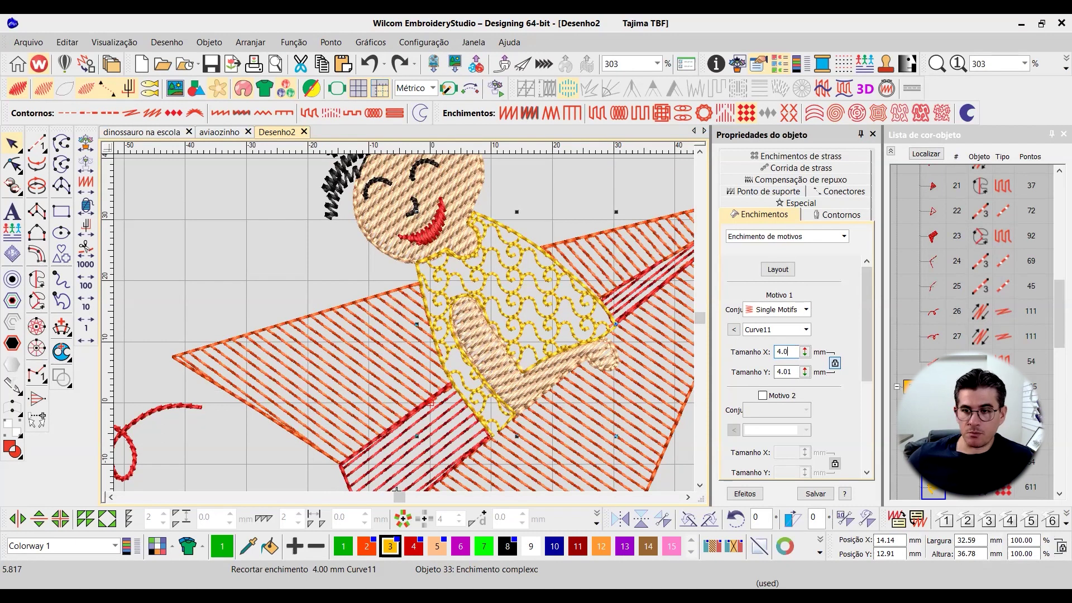
key("Return")
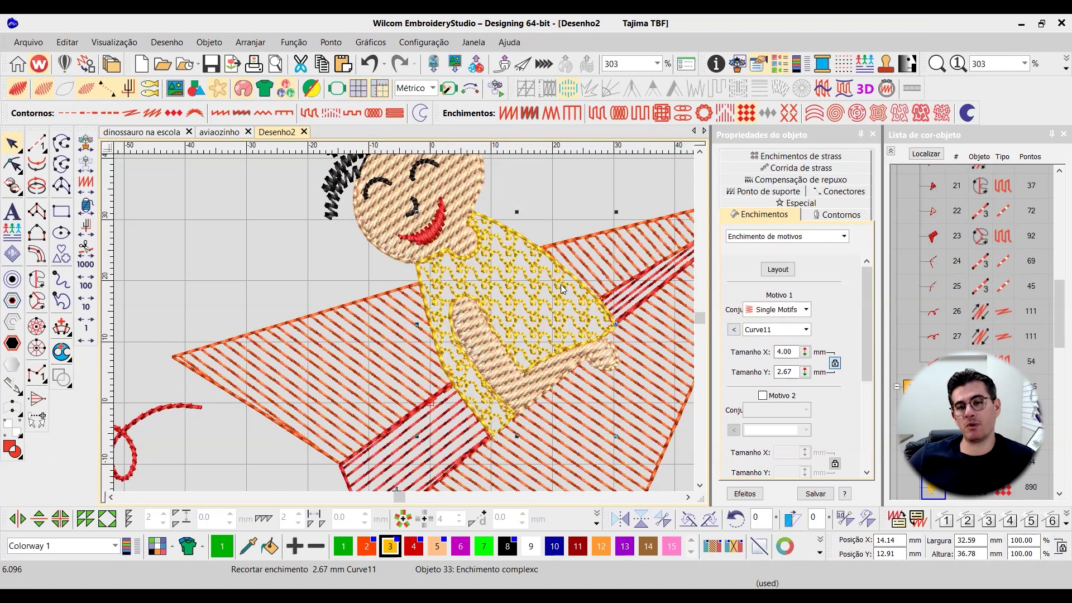
- Deselect the shirt and view the design as plain stitch lines instead of realistic stitches
scroll(553, 288, "down", 1)
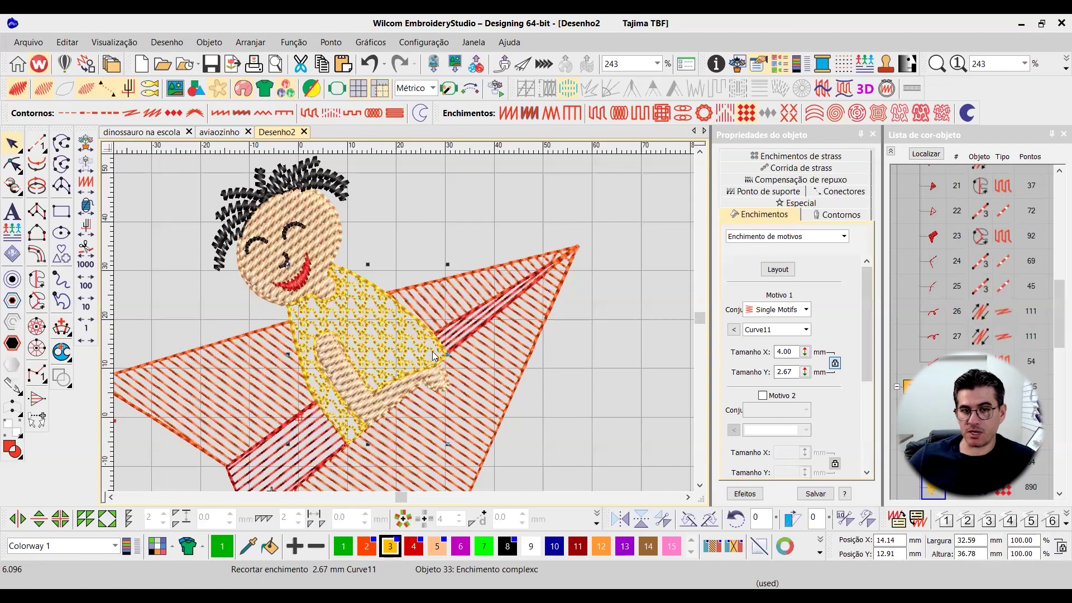
key("t")
key("Escape")
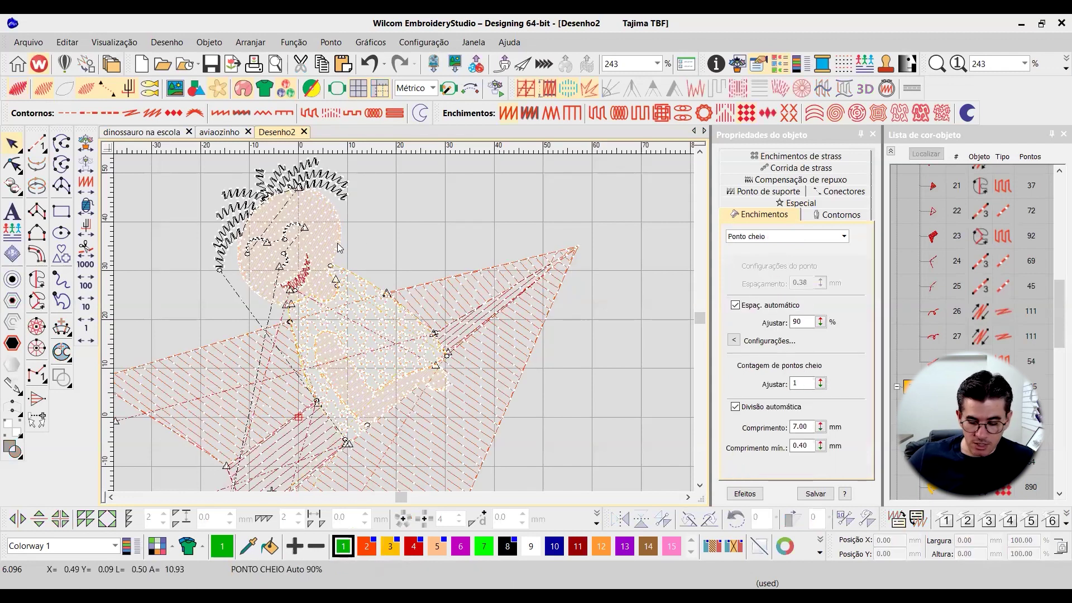
- Examine the stitch types and settings of the face fill and the hair strands, comparing plain stitch lines with the realistic view
scroll(405, 326, "up", 2)
left_click(410, 280)
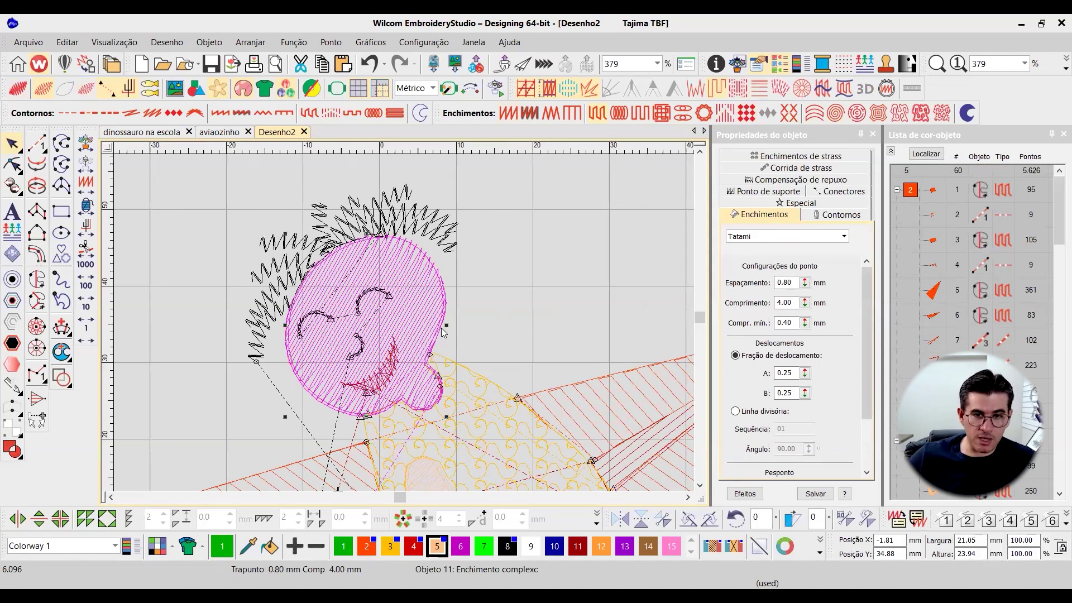
key("t")
left_click(424, 233)
key("t")
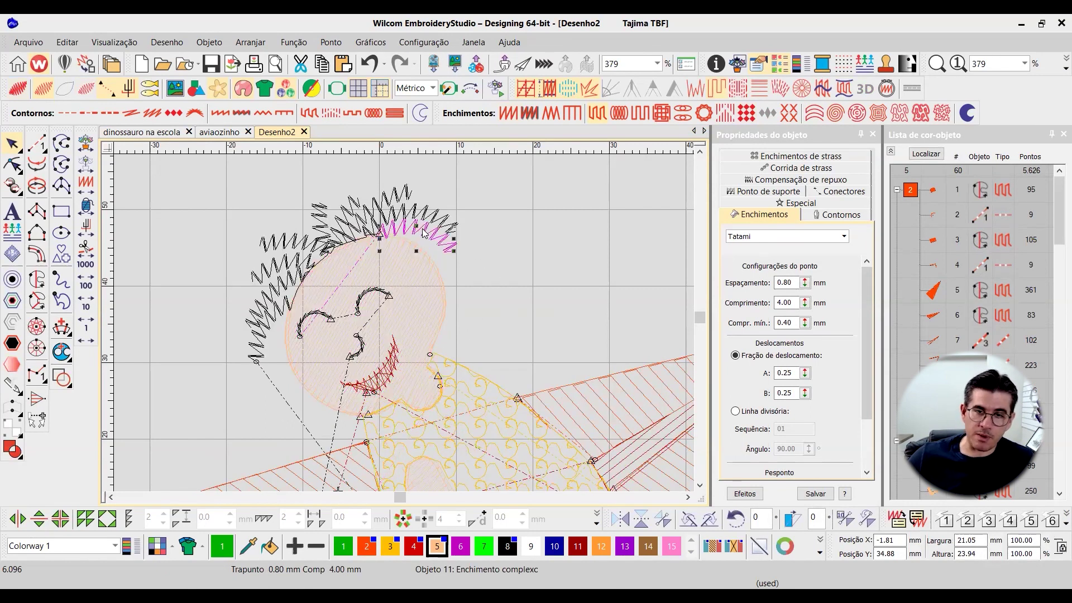
left_click(416, 228)
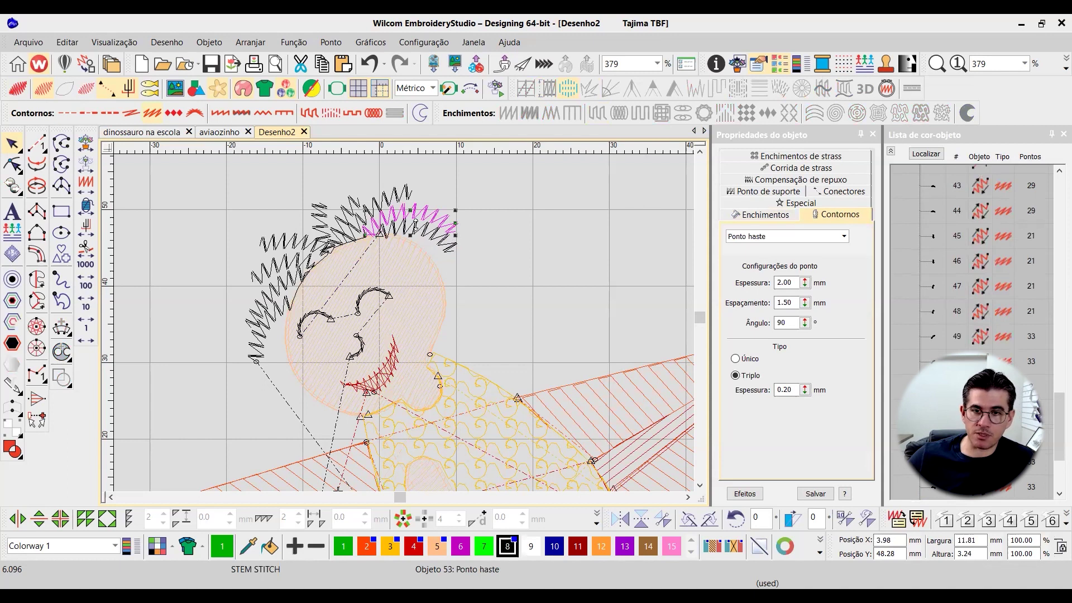
left_click(416, 226)
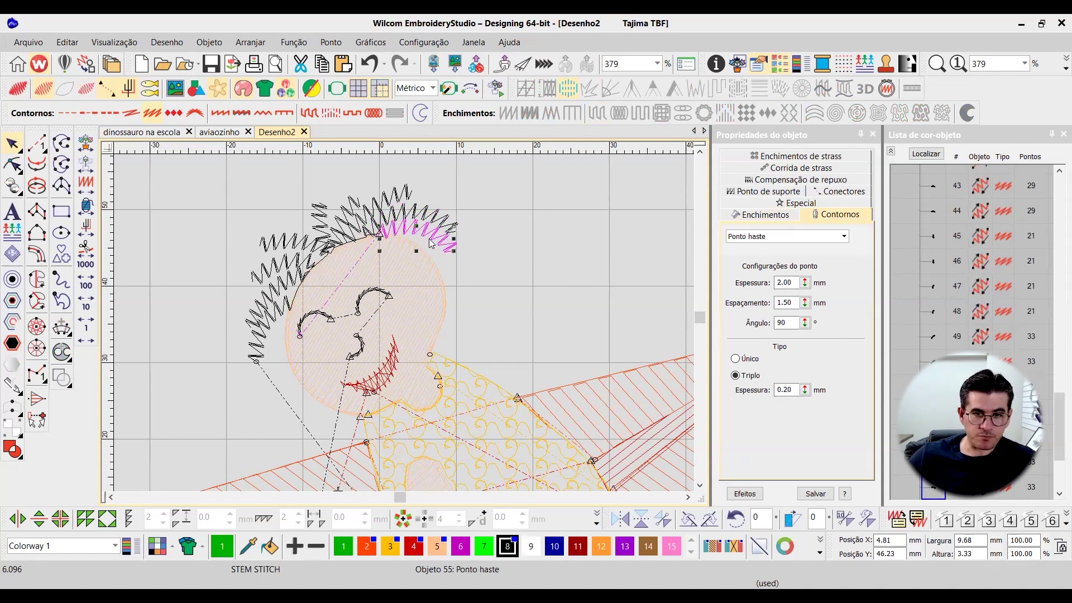
key("t")
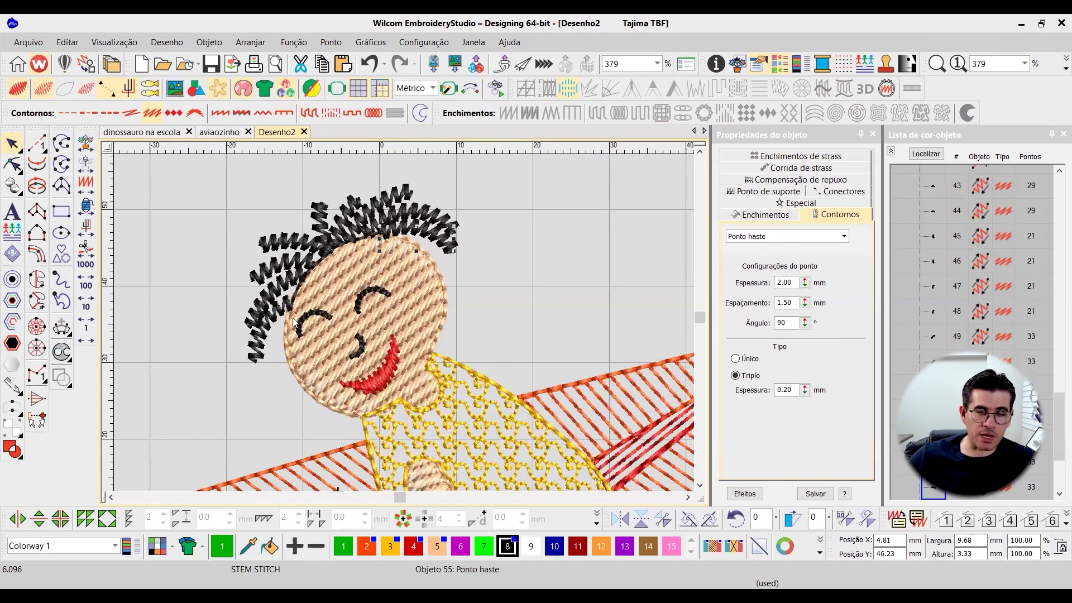
key("t")
left_click(428, 240)
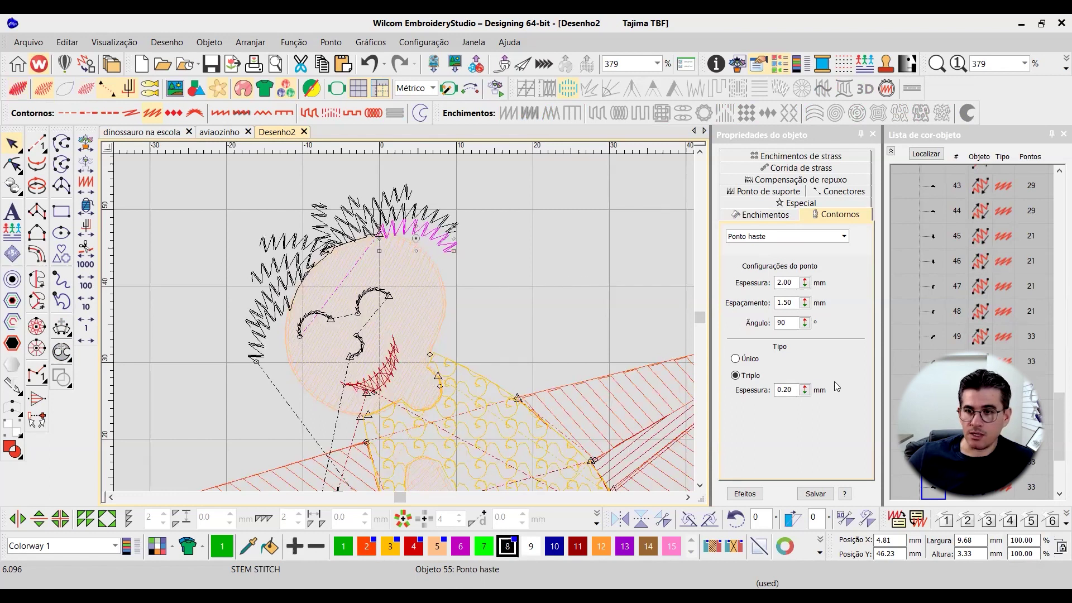
left_click(396, 230)
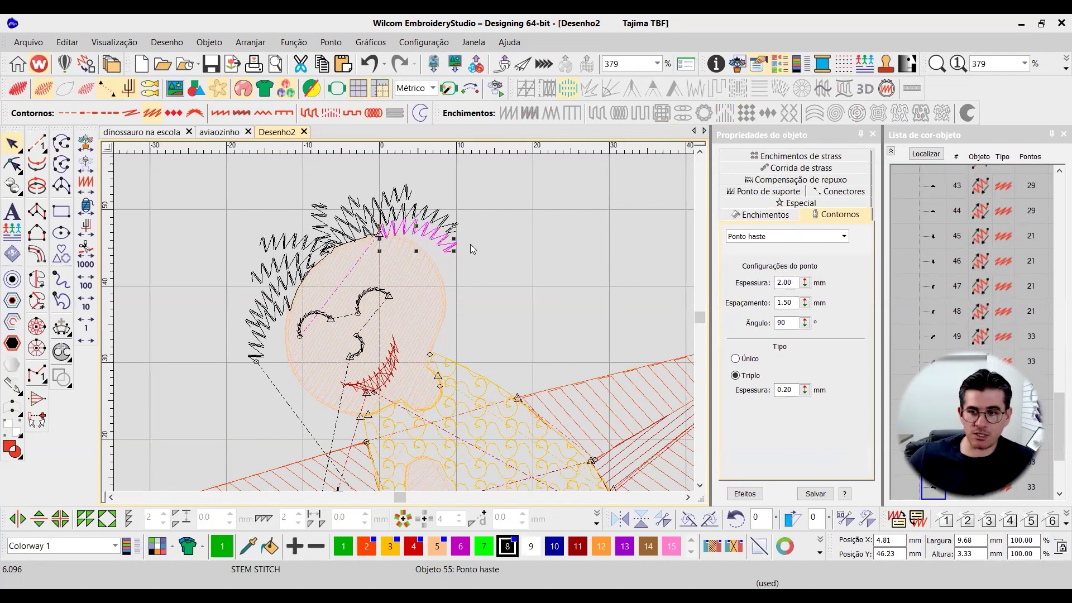
key("t")
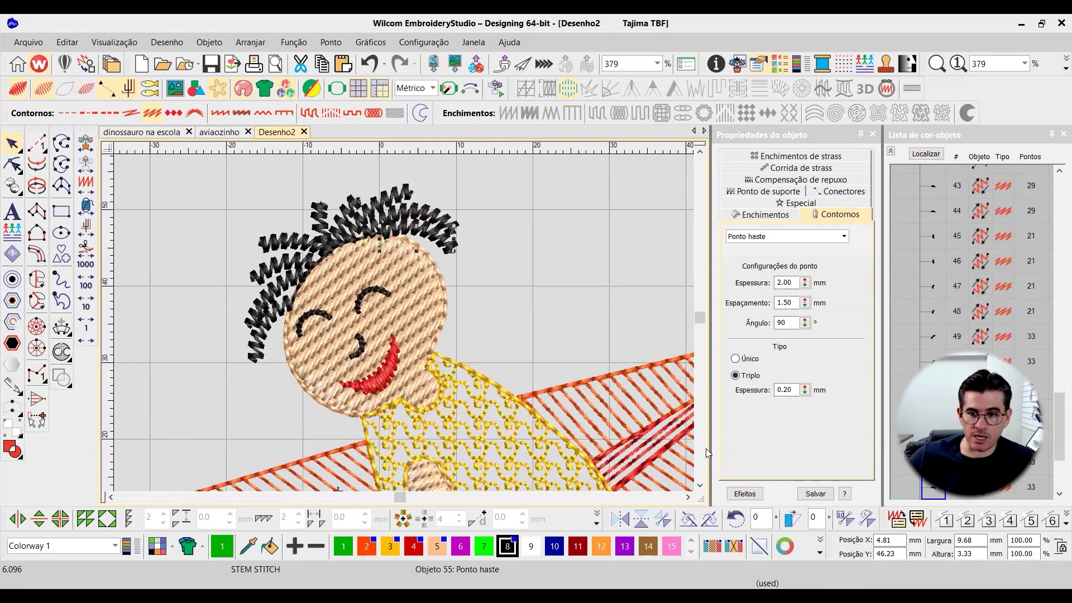
- Try a nearly vertical stitch angle line for the arm's Tatami fill
left_click_drag(700, 488, 699, 487)
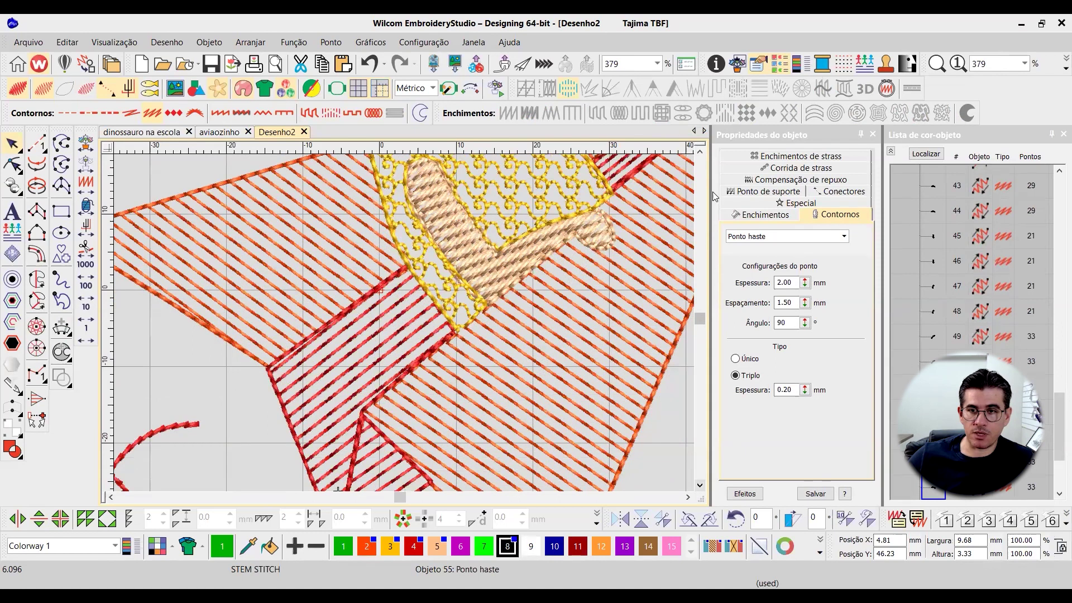
left_click_drag(700, 150, 699, 151)
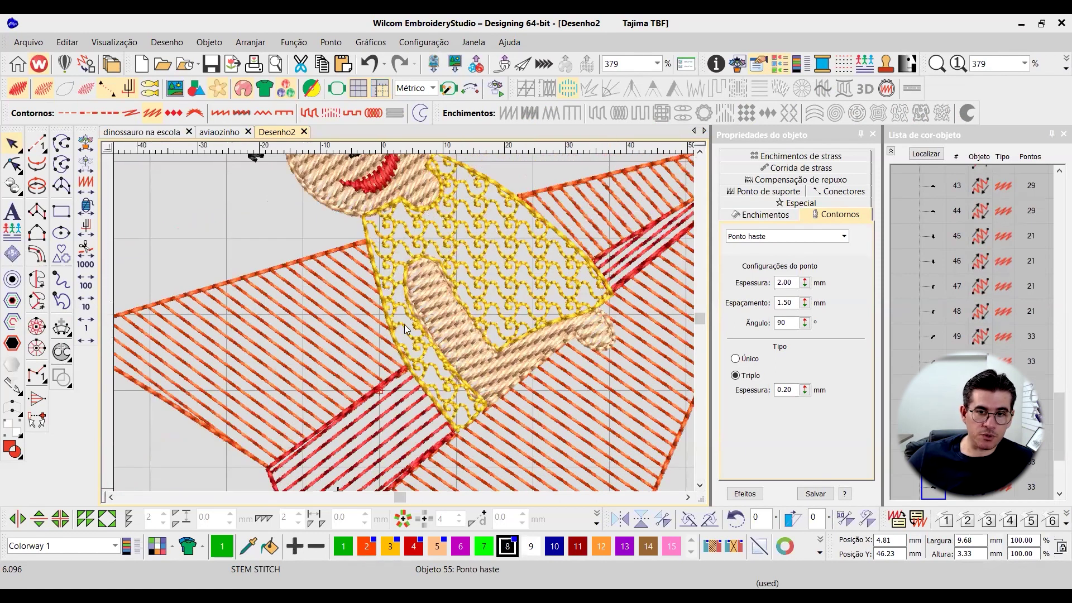
scroll(404, 327, "down", 5)
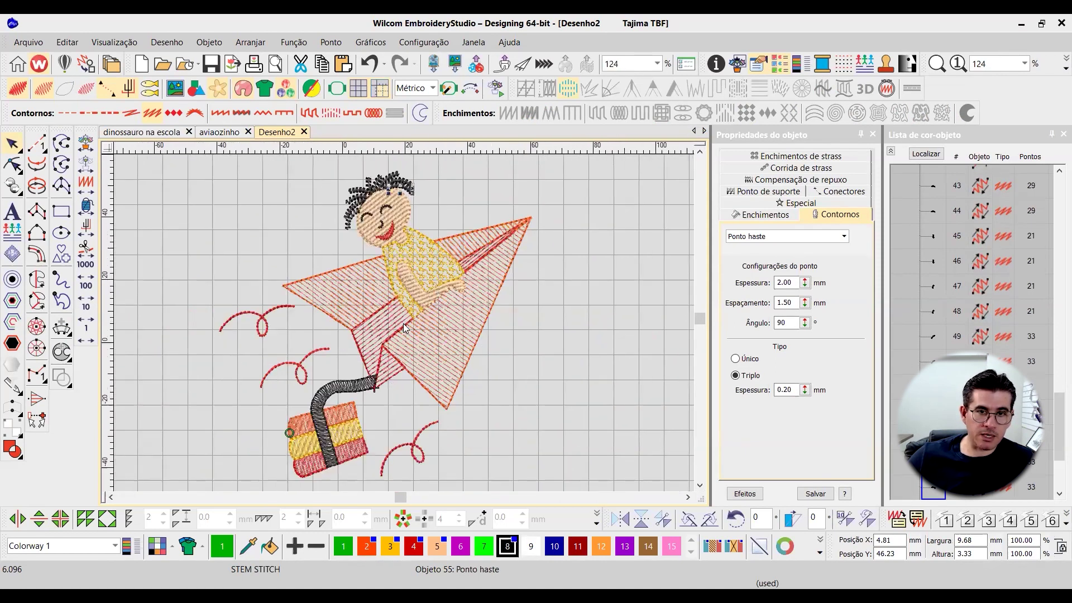
scroll(437, 298, "up", 2)
left_click(17, 169)
left_click(335, 313)
left_click(283, 375)
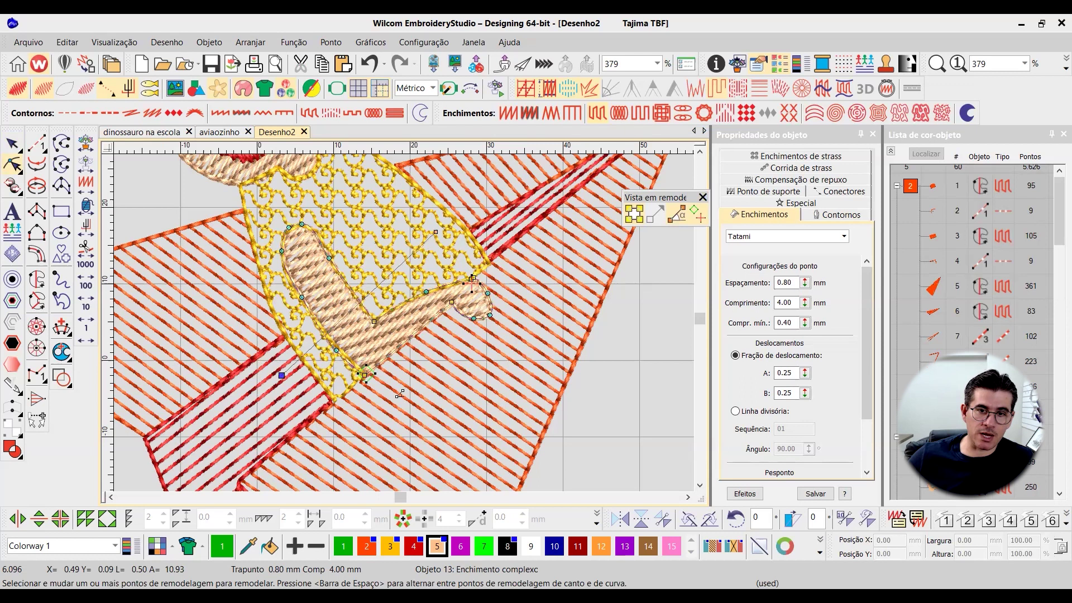
left_click(15, 144)
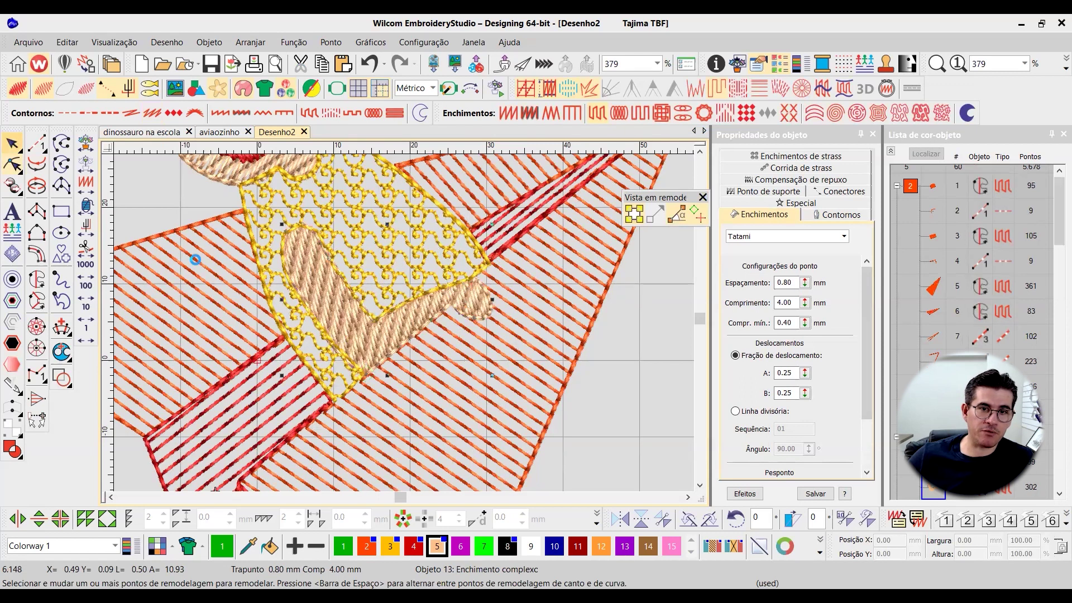
left_click(475, 399)
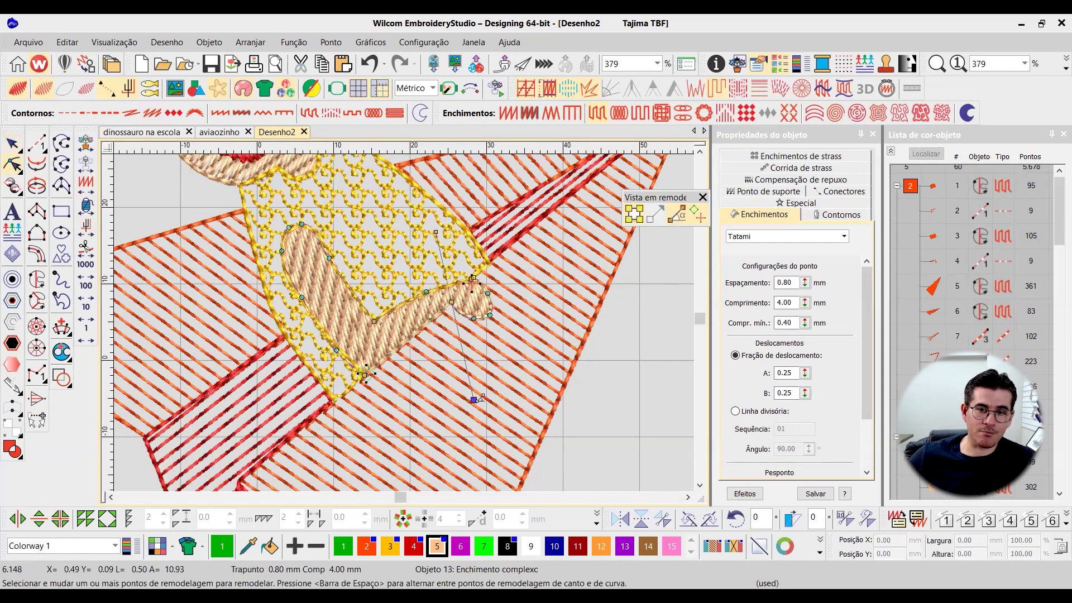
key("Escape")
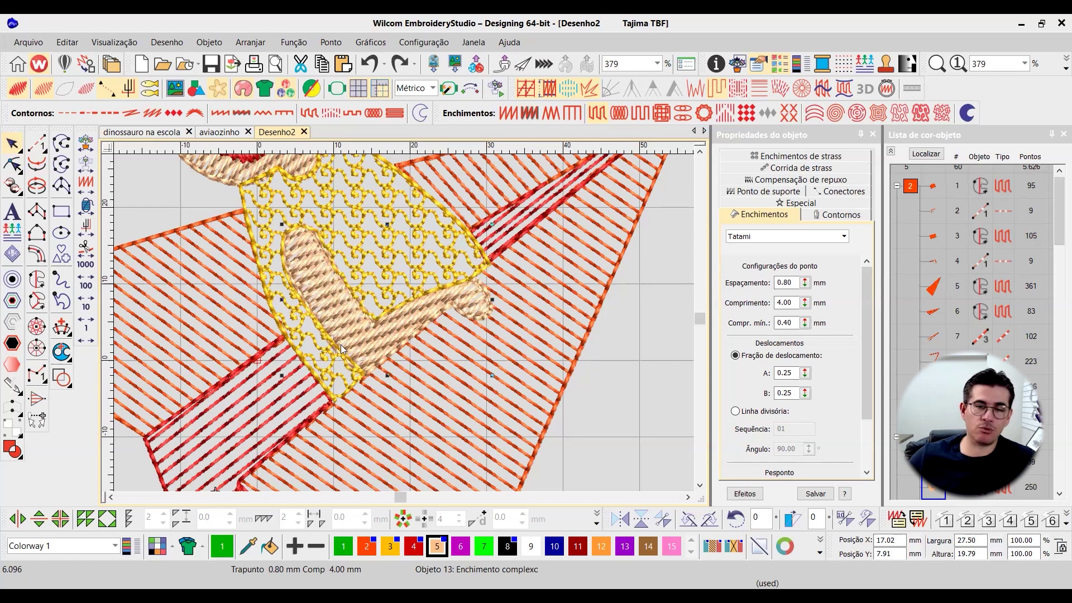
- Reshape the arm's Tatami fill by swinging its stitch angle line to nearly vertical, ending just below the forearm
left_click(16, 167)
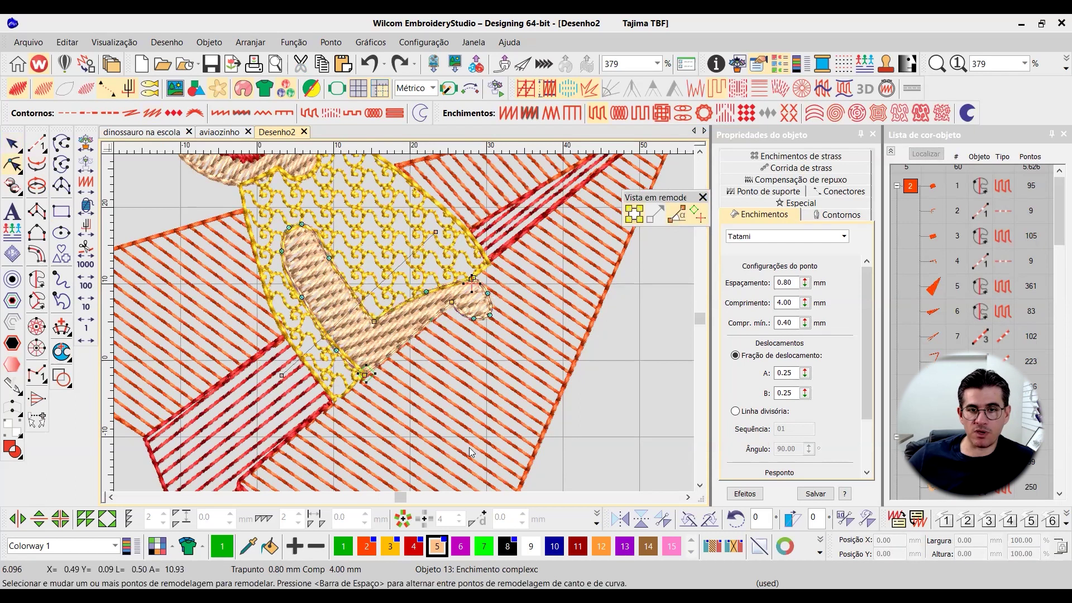
left_click(453, 393)
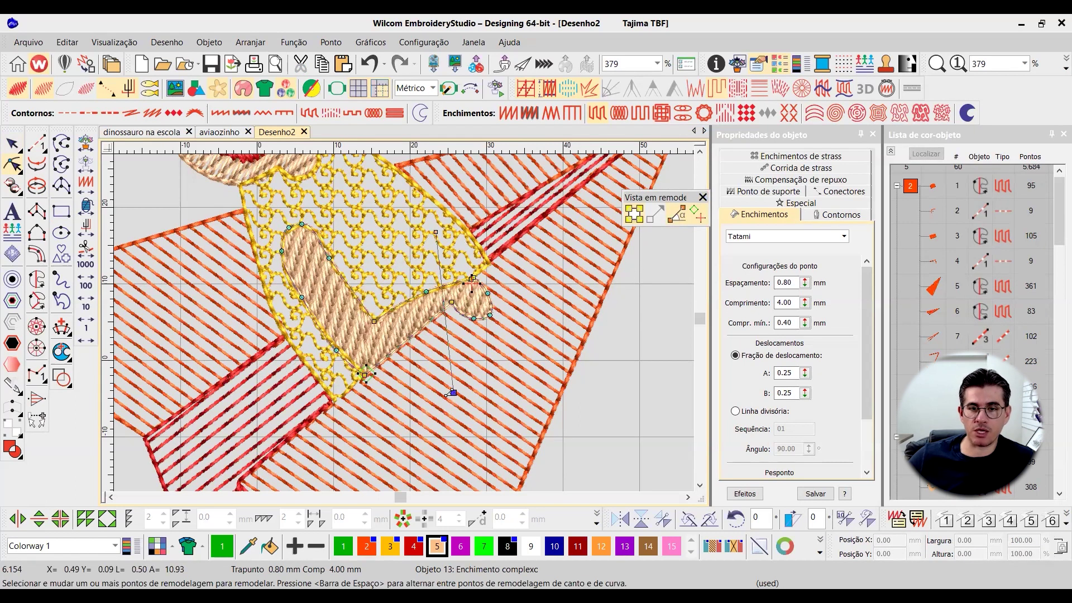
left_click(11, 143)
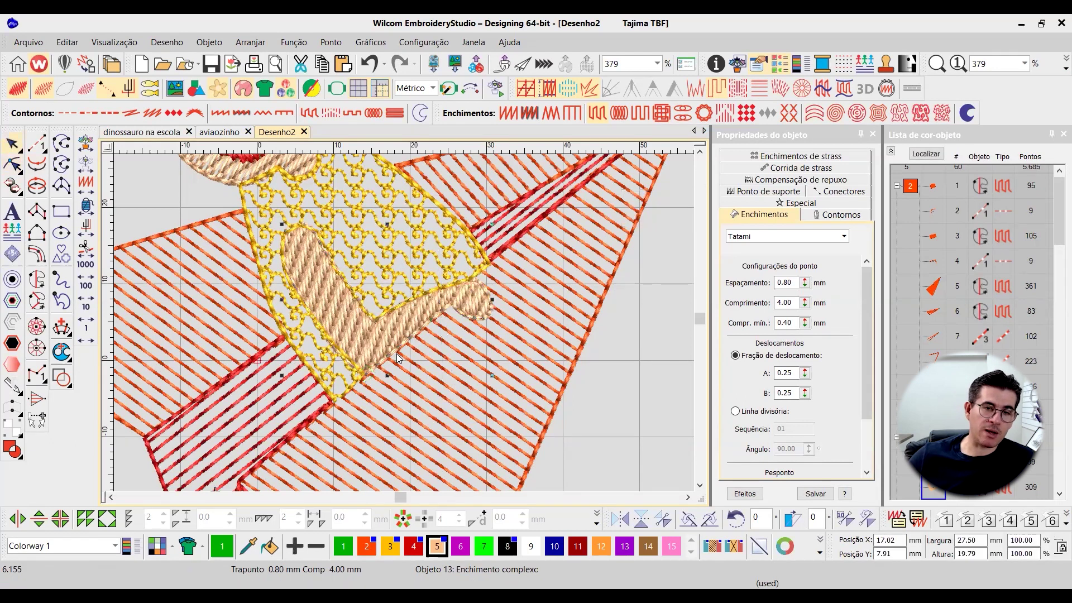
- Examine the Pesponto outline settings of the swirl beside the backpack and the swirls' look within the design
scroll(404, 321, "down", 4)
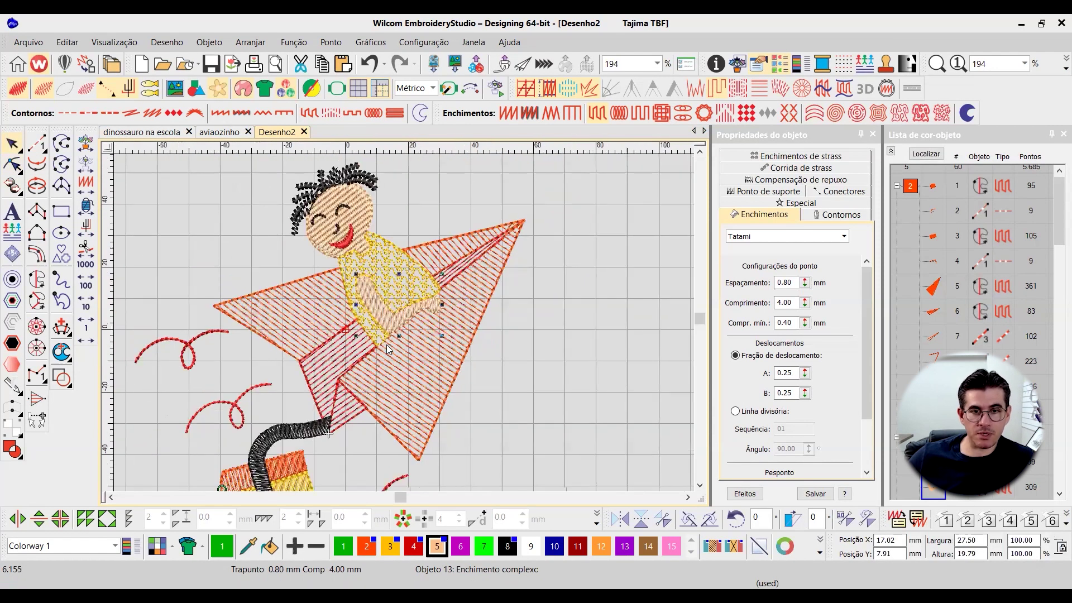
scroll(402, 322, "down", 2)
scroll(471, 336, "up", 4)
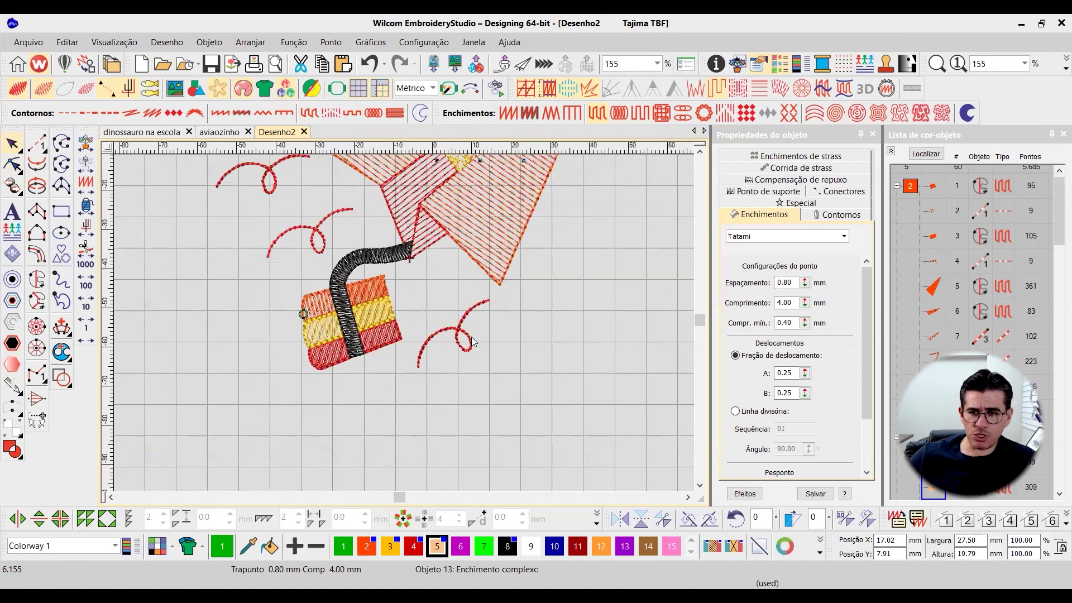
left_click(472, 341)
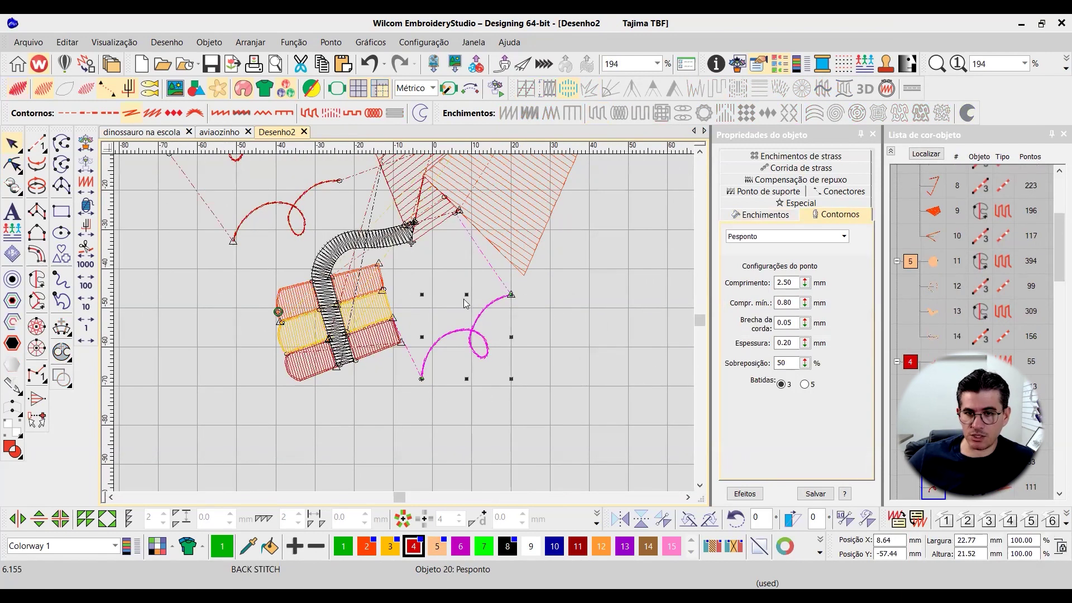
scroll(535, 352, "down", 2)
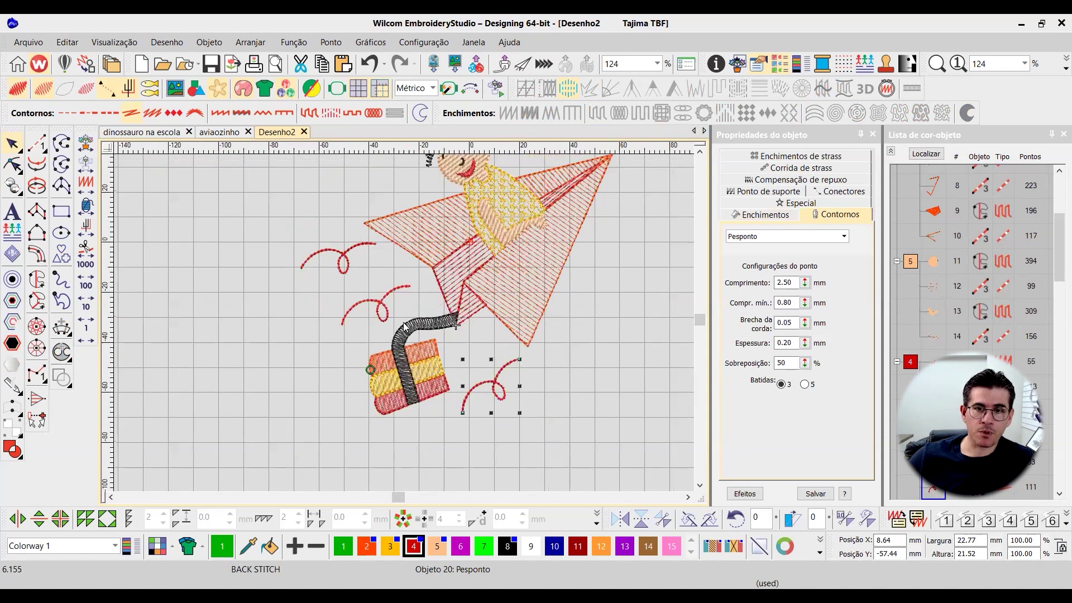
scroll(406, 327, "up", 1)
scroll(377, 305, "down", 1)
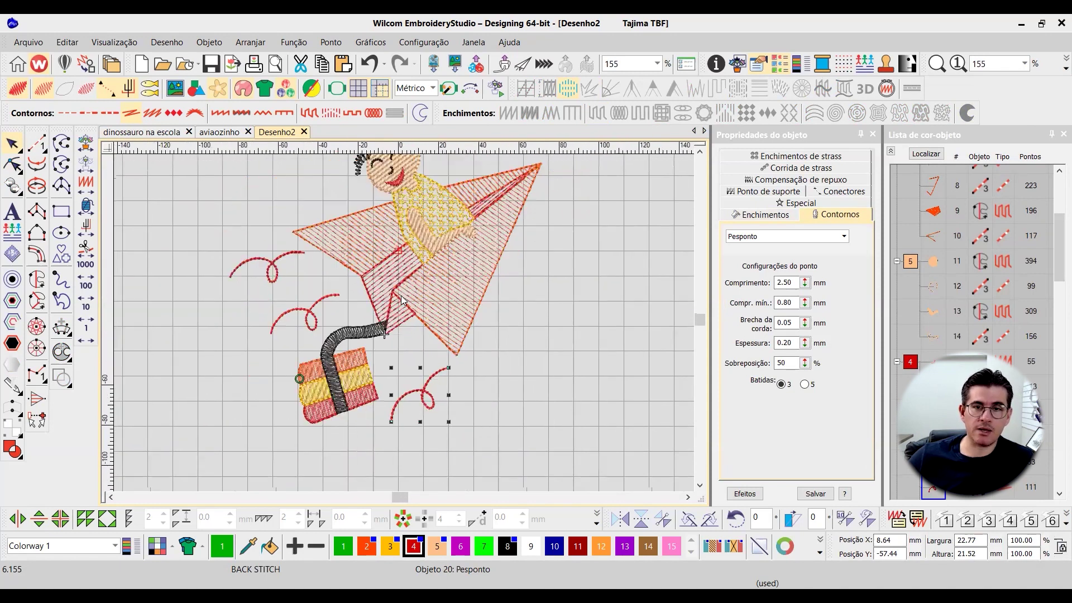
scroll(430, 387, "up", 2)
scroll(430, 387, "down", 1)
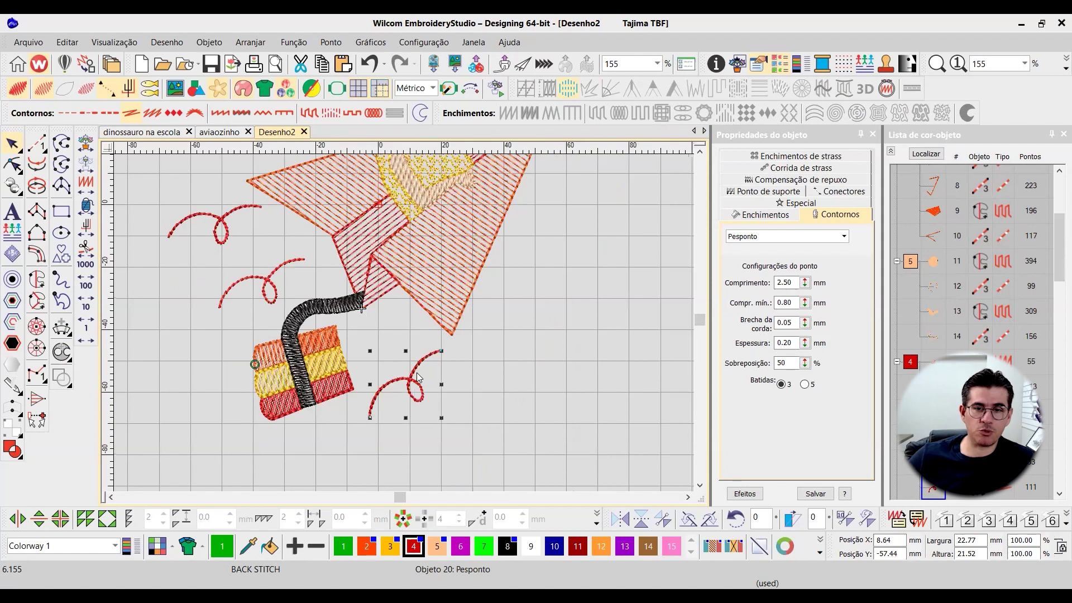
scroll(408, 332, "down", 1)
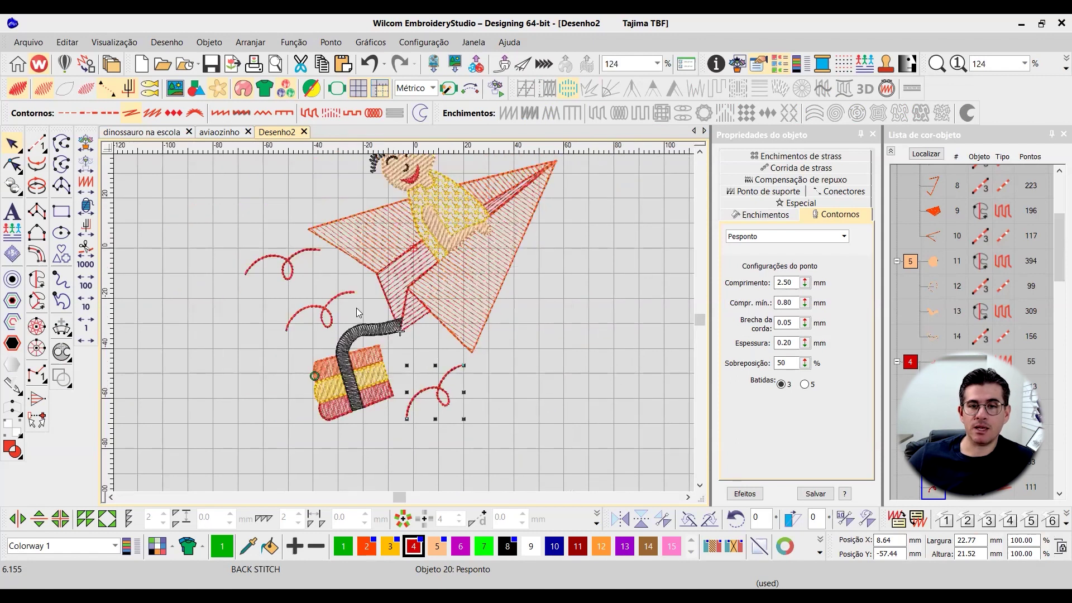
scroll(369, 318, "up", 1)
- Change the outline type of all three red swirls to Ponto corrido
left_click(340, 277)
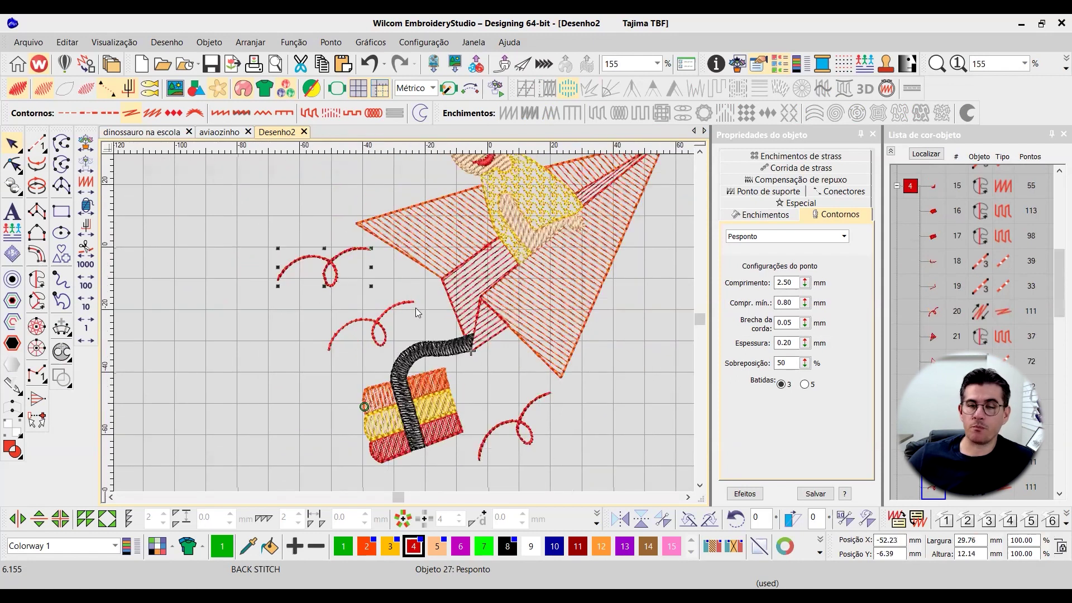
left_click(772, 240)
left_click(385, 324)
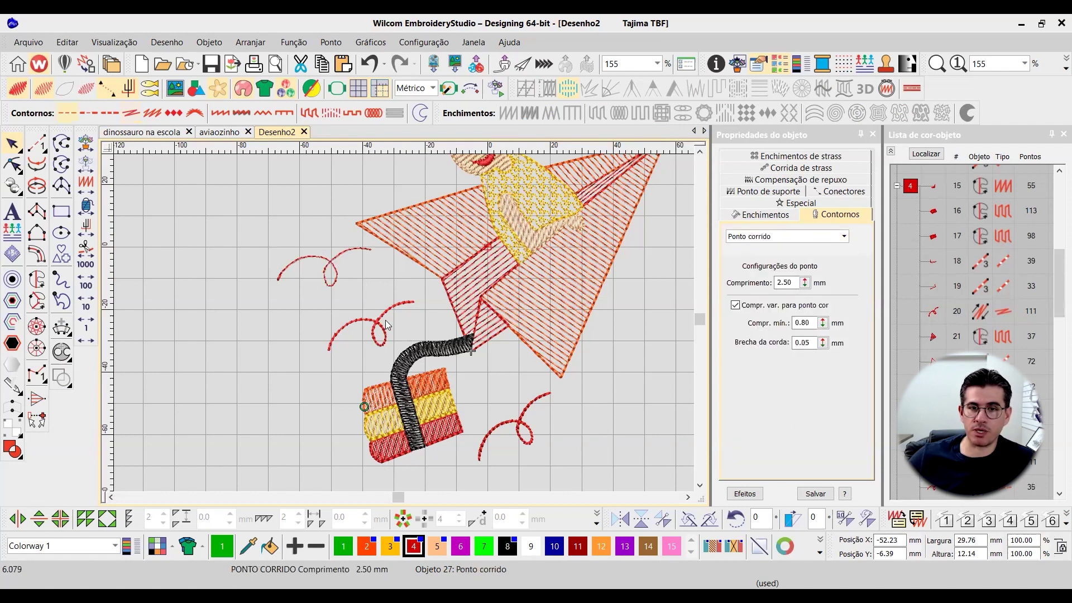
left_click(765, 236)
left_click(758, 251)
left_click(751, 239)
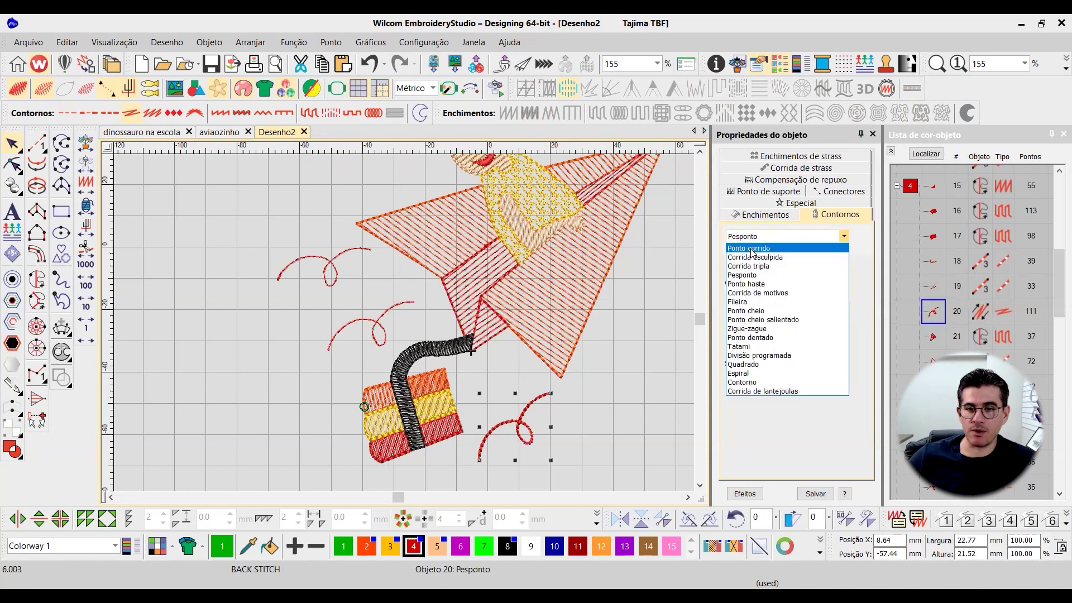
left_click(530, 439)
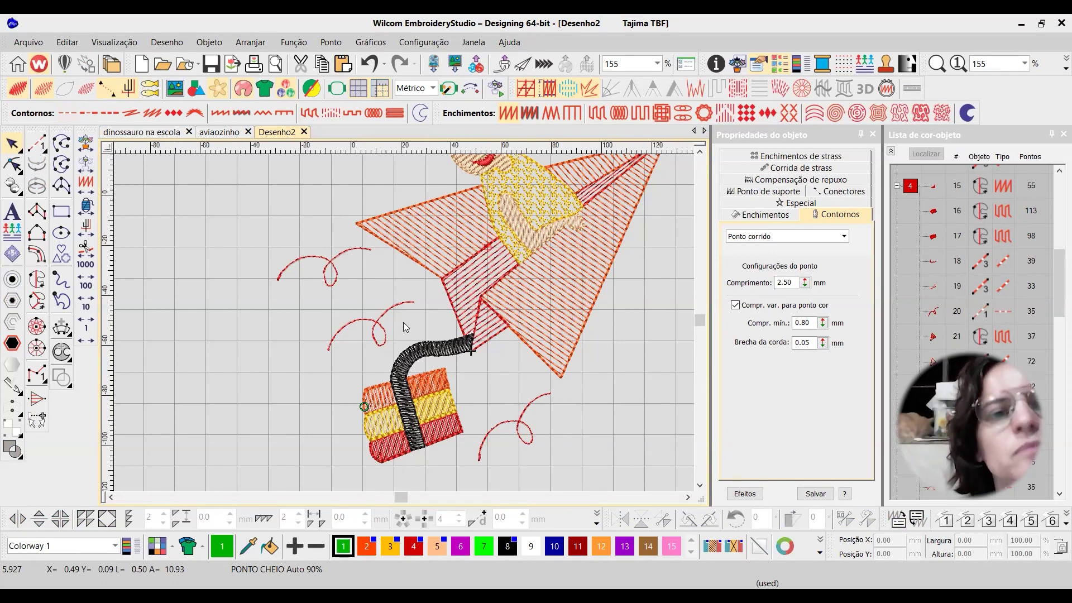
- Check the restyled swirls individually and against the whole design fitted in view
scroll(564, 410, "down", 1)
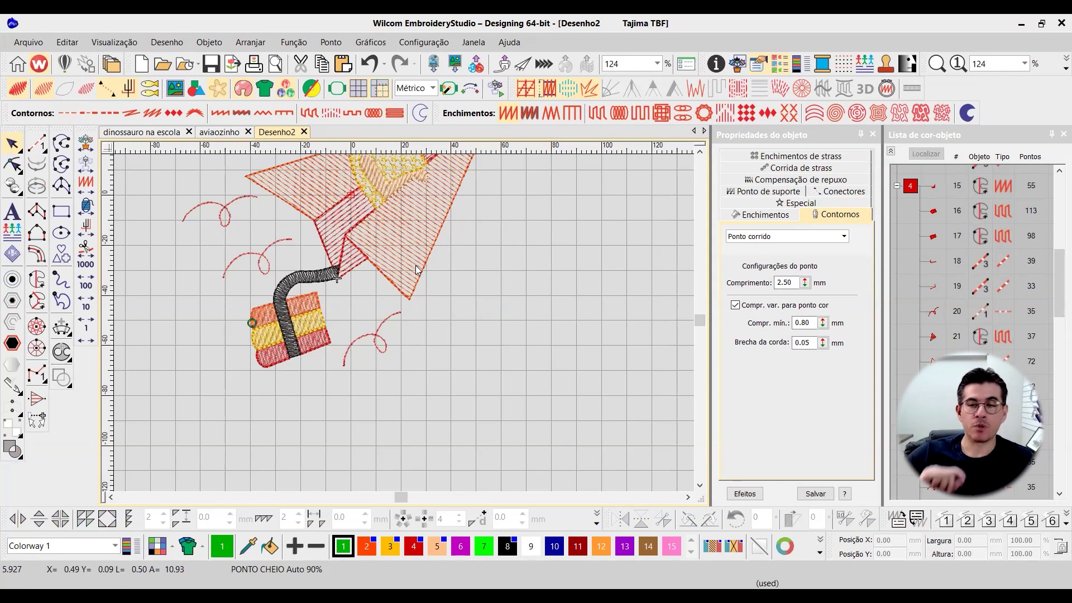
left_click(384, 327)
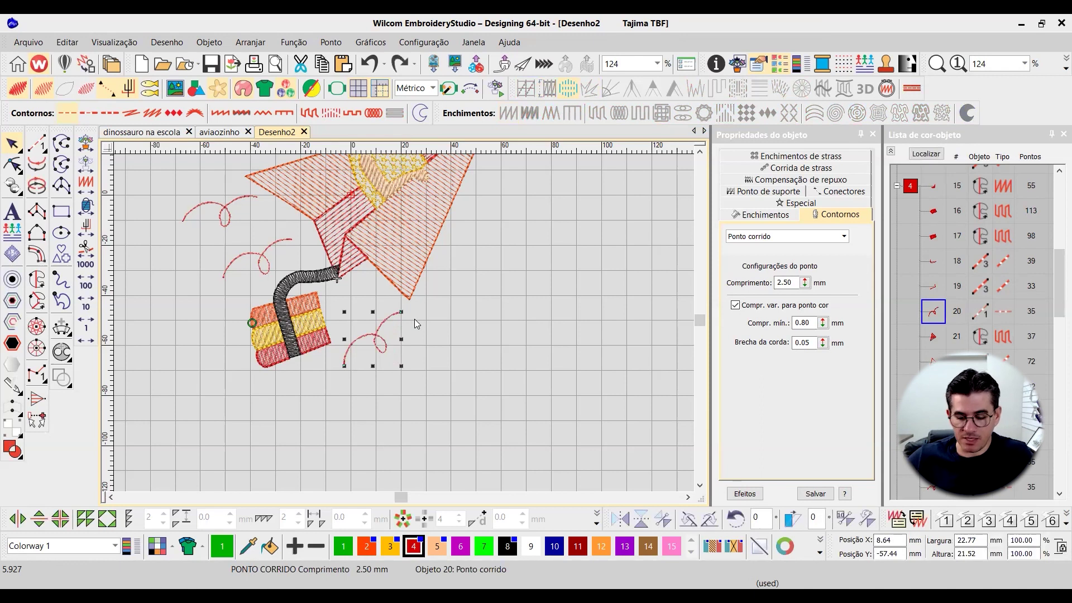
key("0")
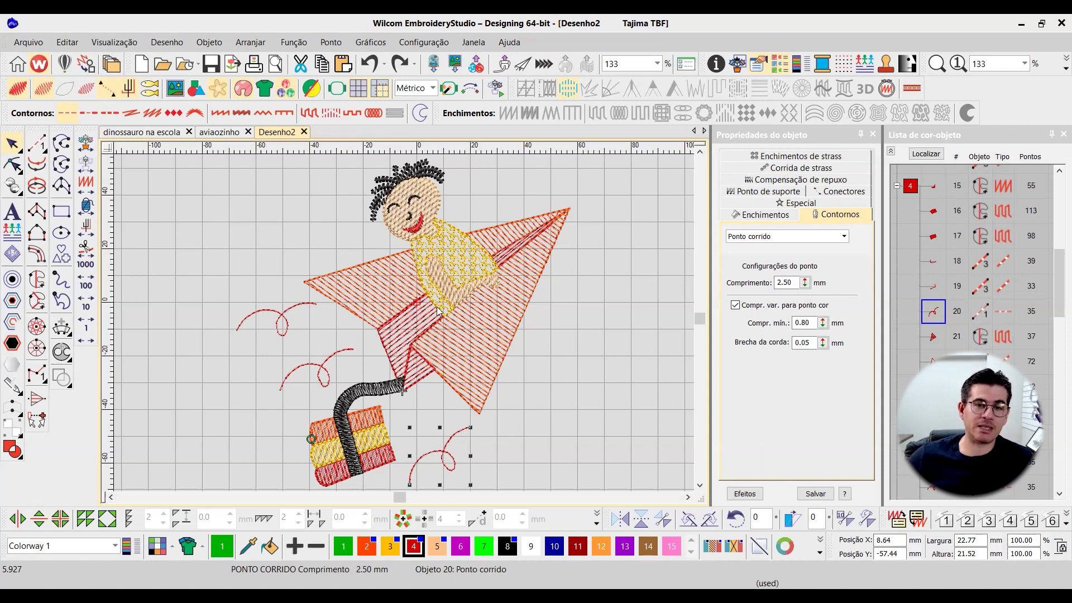
left_click(313, 371)
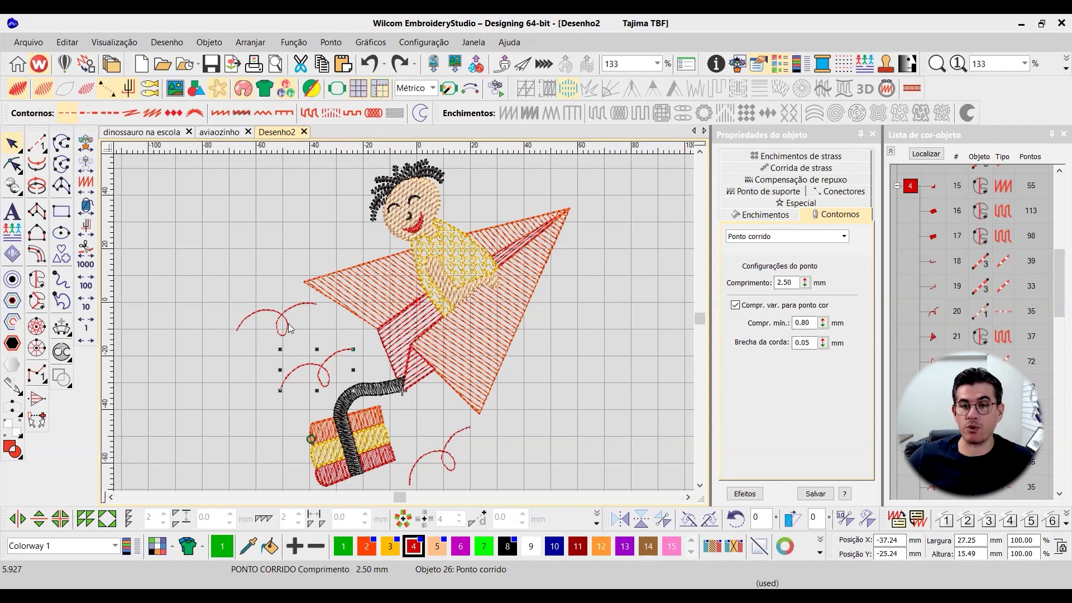
left_click(559, 256)
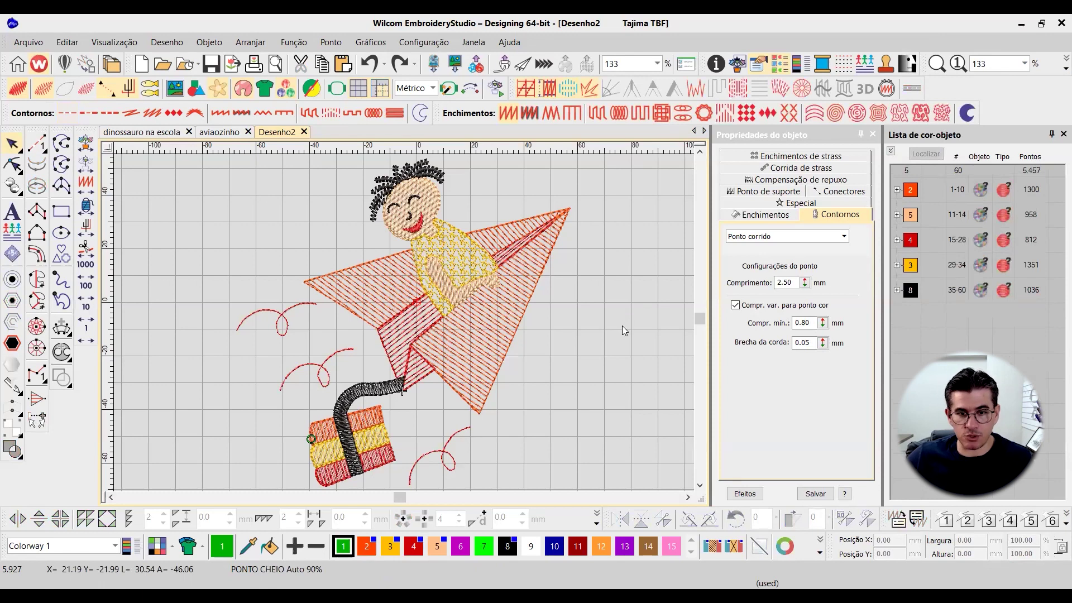
- Inspect the fill settings of the black backpack strap and the paper plane's large orange wing
scroll(411, 328, "up", 1)
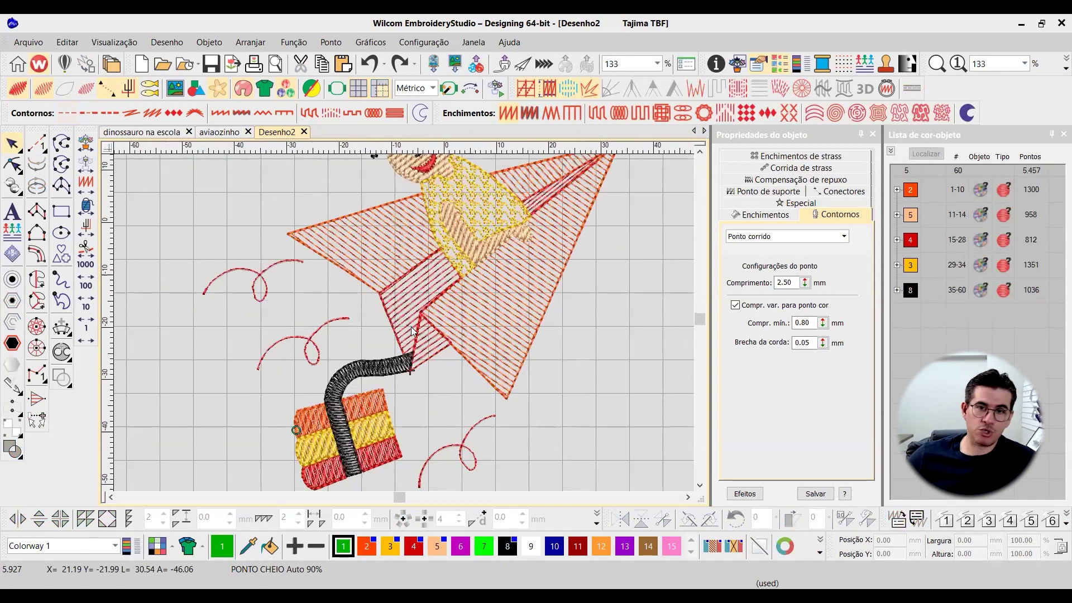
scroll(411, 330, "up", 4)
left_click(379, 405)
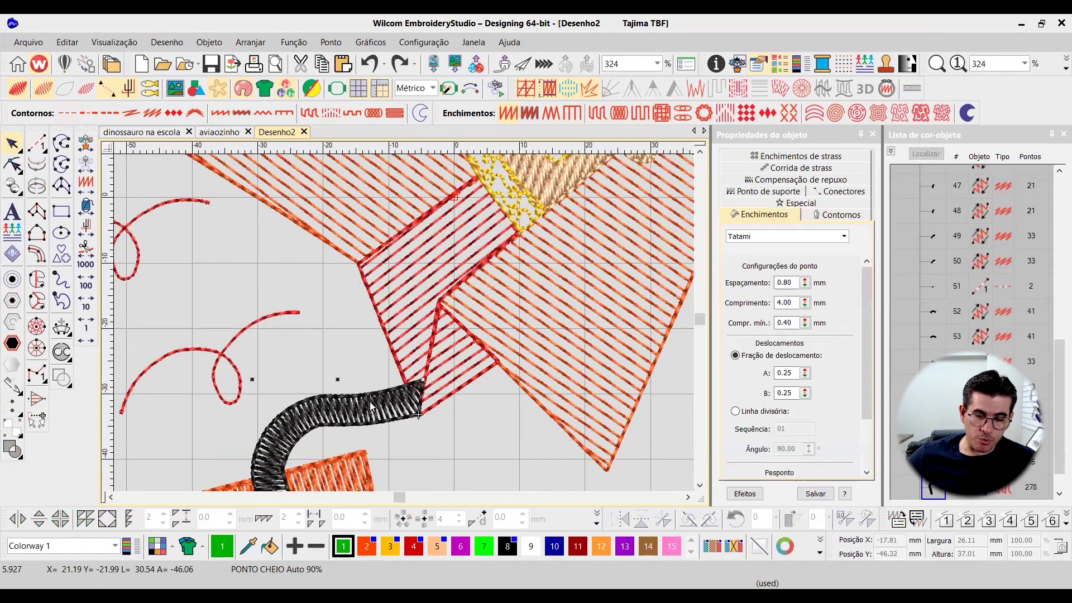
scroll(403, 323, "down", 1)
scroll(404, 326, "down", 4)
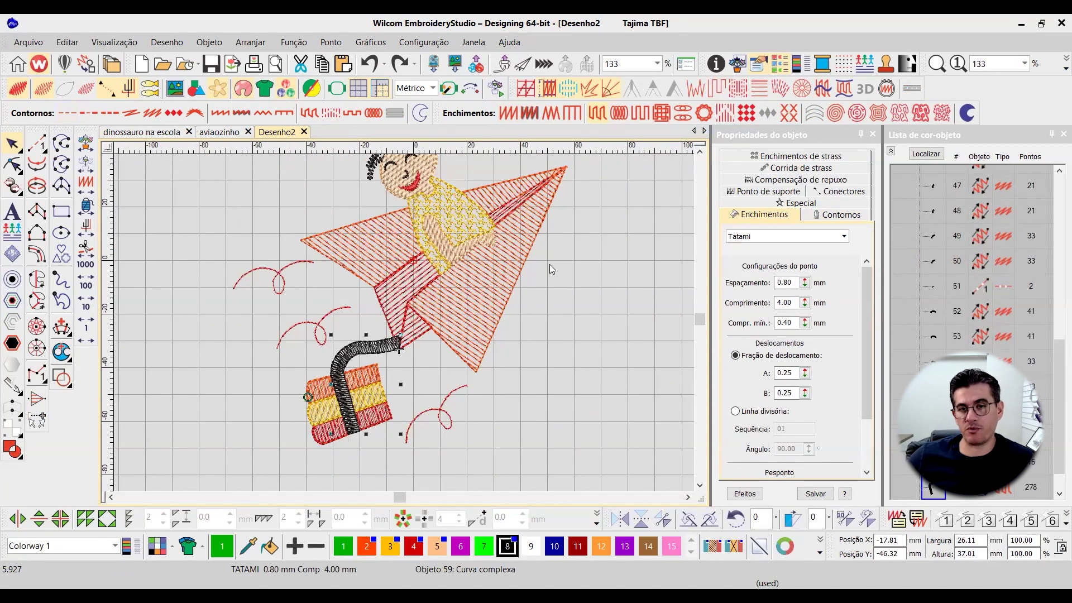
left_click(549, 269)
scroll(451, 330, "up", 3)
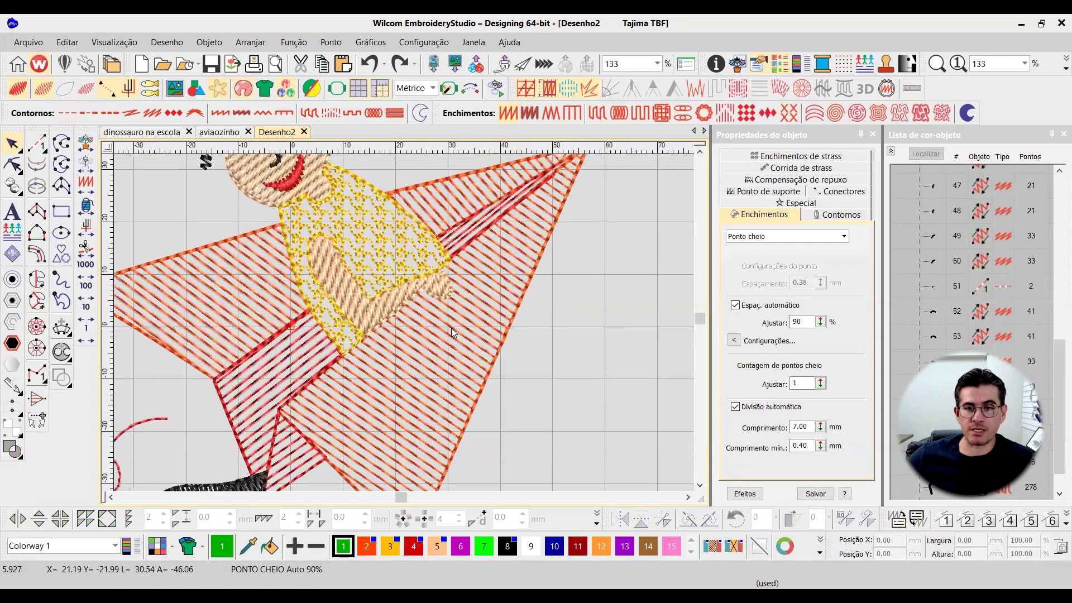
left_click(451, 327)
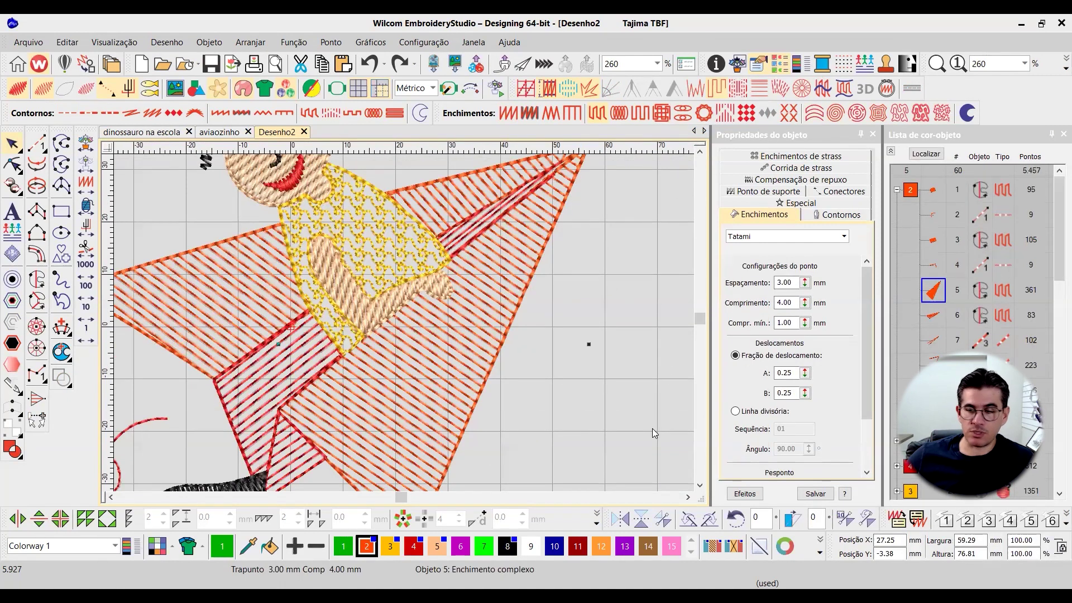